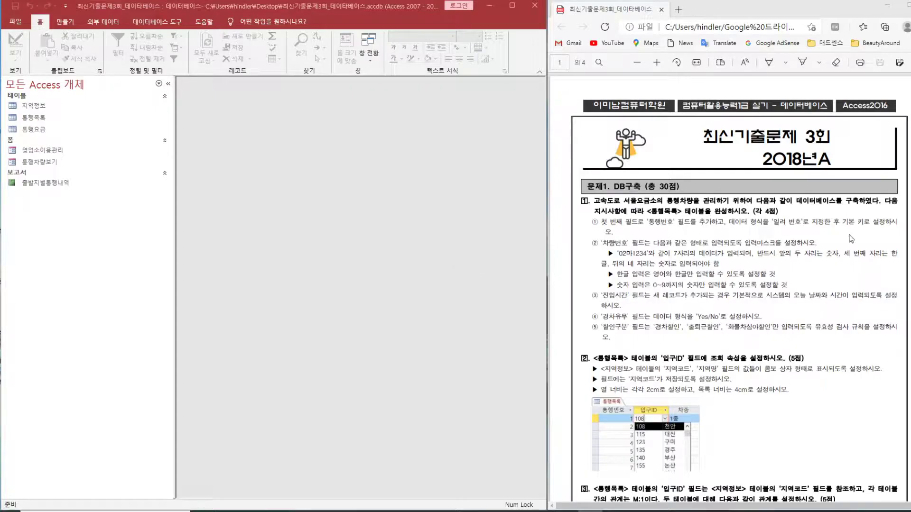
- Review the exam PDF's tasks across its pages, returning to the table-building requirements in section 1
{"action": "scroll", "coordinate": [704, 251], "scroll_direction": "down", "scroll_amount": 5}
{"action": "scroll", "coordinate": [705, 251], "scroll_direction": "up", "scroll_amount": 3}
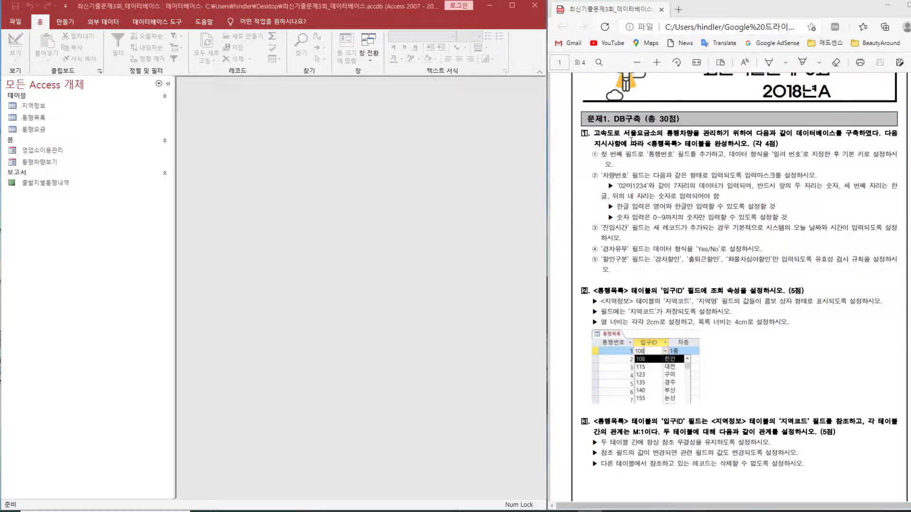
{"action": "scroll", "coordinate": [669, 318], "scroll_direction": "down", "scroll_amount": 8}
{"action": "scroll", "coordinate": [639, 292], "scroll_direction": "down", "scroll_amount": 20}
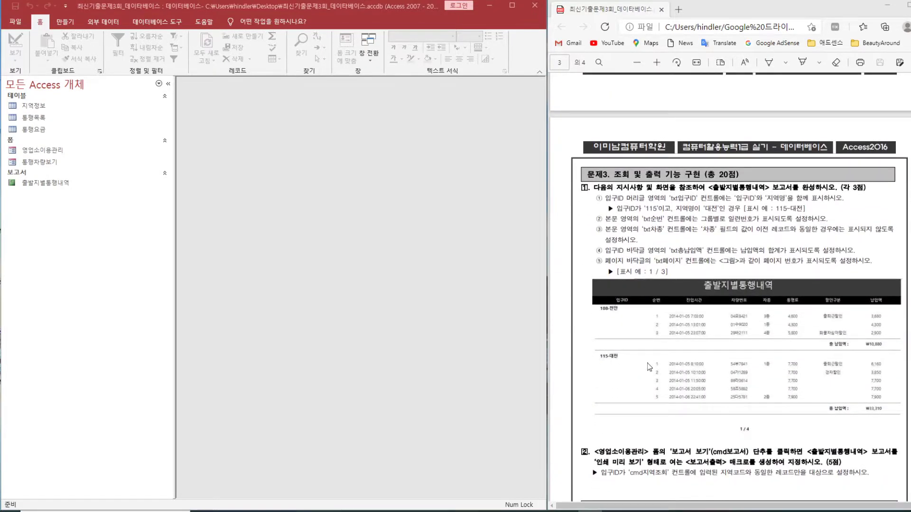
{"action": "scroll", "coordinate": [647, 363], "scroll_direction": "down", "scroll_amount": 8}
{"action": "scroll", "coordinate": [647, 363], "scroll_direction": "up", "scroll_amount": 20}
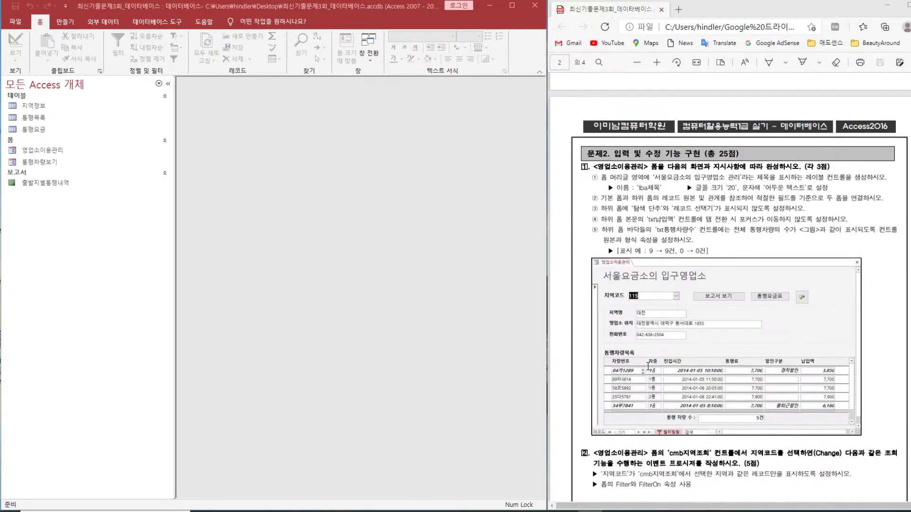
{"action": "scroll", "coordinate": [649, 366], "scroll_direction": "up", "scroll_amount": 10}
{"action": "scroll", "coordinate": [650, 376], "scroll_direction": "up", "scroll_amount": 3}
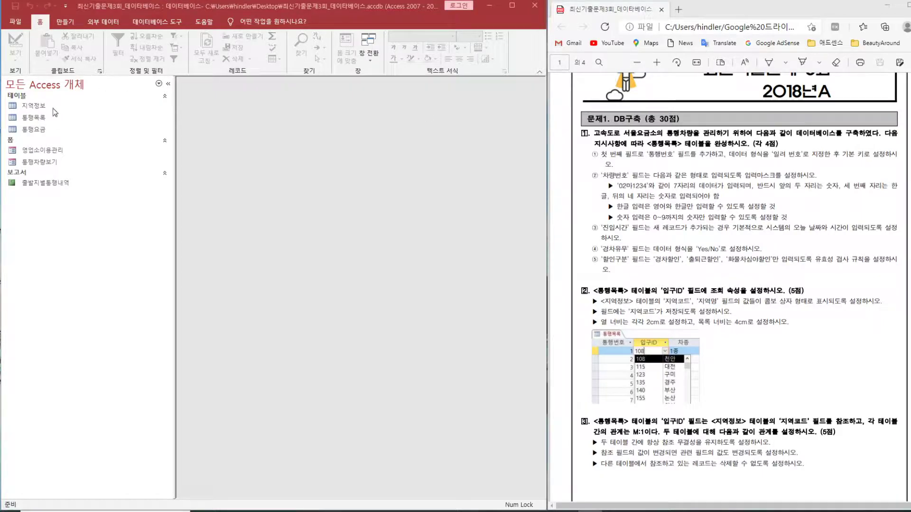
- Open the 통행목록 table in Design view
{"action": "left_click", "coordinate": [40, 118]}
{"action": "right_click", "coordinate": [39, 119]}
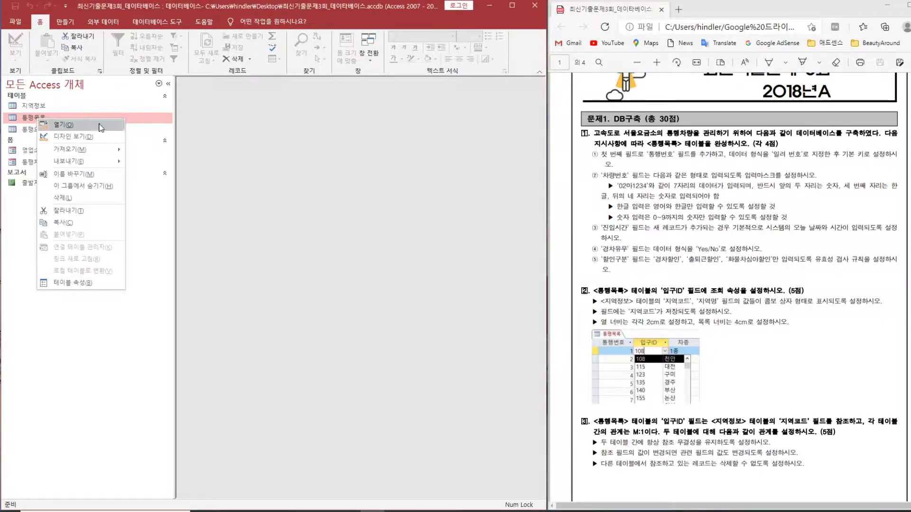
{"action": "left_click", "coordinate": [76, 138]}
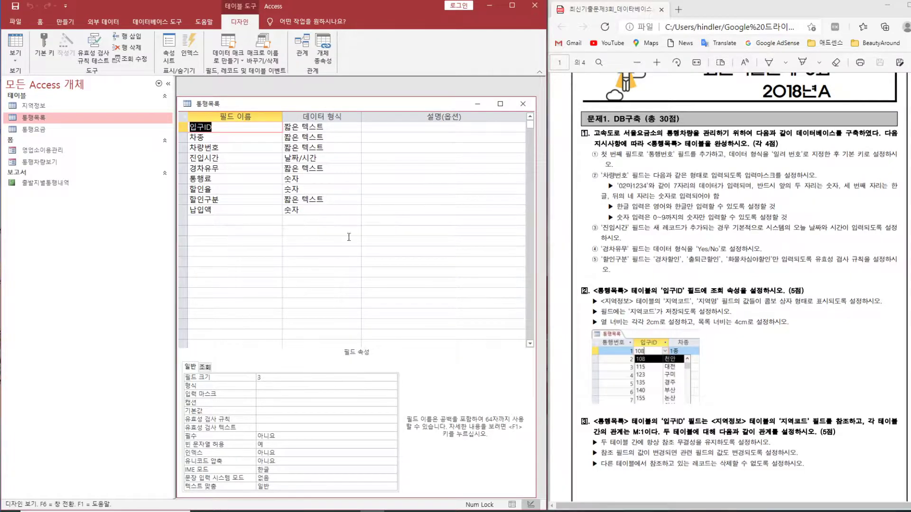
{"action": "mouse_move", "coordinate": [394, 107]}
{"action": "left_mouse_down"}
{"action": "mouse_move", "coordinate": [432, 152]}
{"action": "mouse_move", "coordinate": [389, 81]}
{"action": "mouse_move", "coordinate": [418, 118]}
{"action": "mouse_move", "coordinate": [405, 86]}
{"action": "mouse_move", "coordinate": [431, 123]}
{"action": "mouse_move", "coordinate": [408, 116]}
{"action": "left_mouse_up"}
- Change the current database's document window option to tabbed documents (탭 문서) and accept the change
{"action": "left_click", "coordinate": [14, 21]}
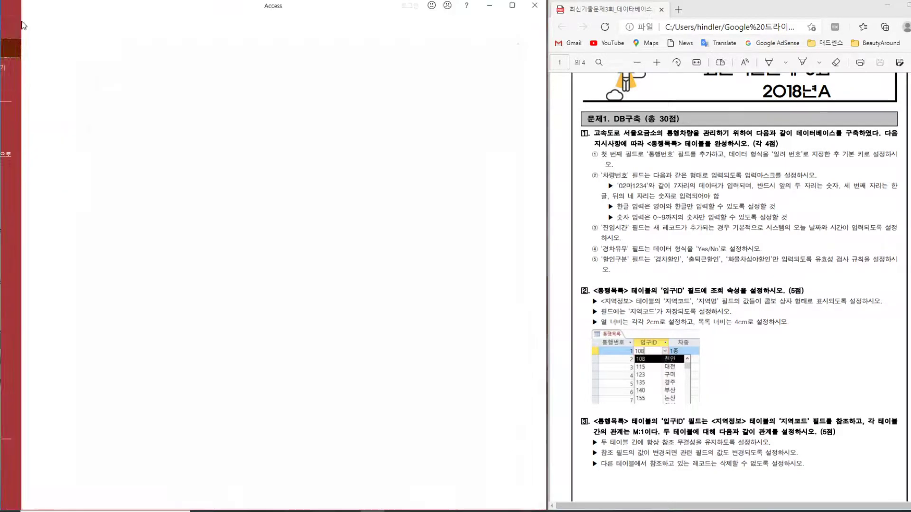
{"action": "key", "text": "Escape"}
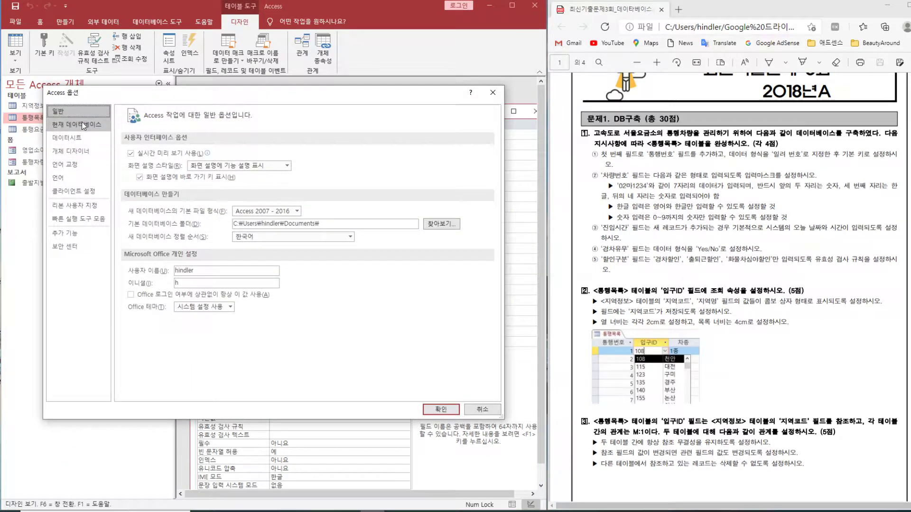
{"action": "left_click", "coordinate": [86, 124]}
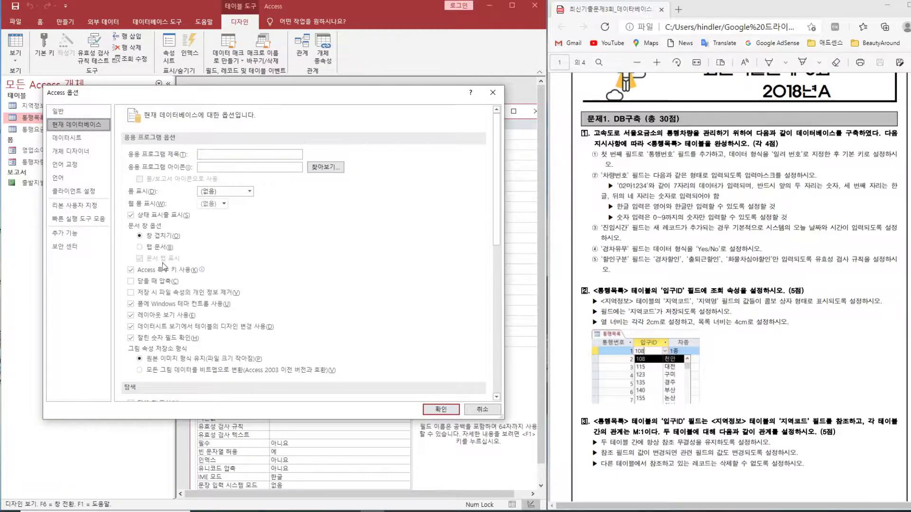
{"action": "left_click", "coordinate": [140, 248]}
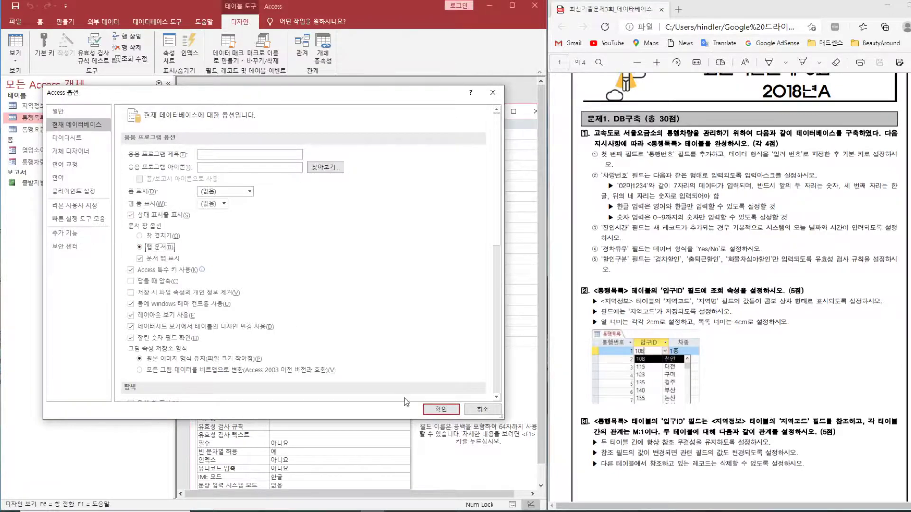
{"action": "left_click", "coordinate": [439, 410]}
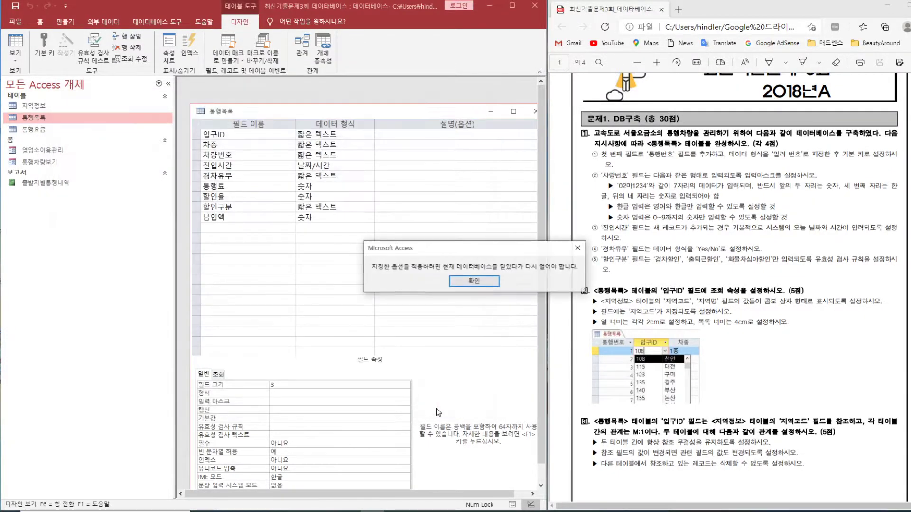
{"action": "left_click", "coordinate": [478, 282]}
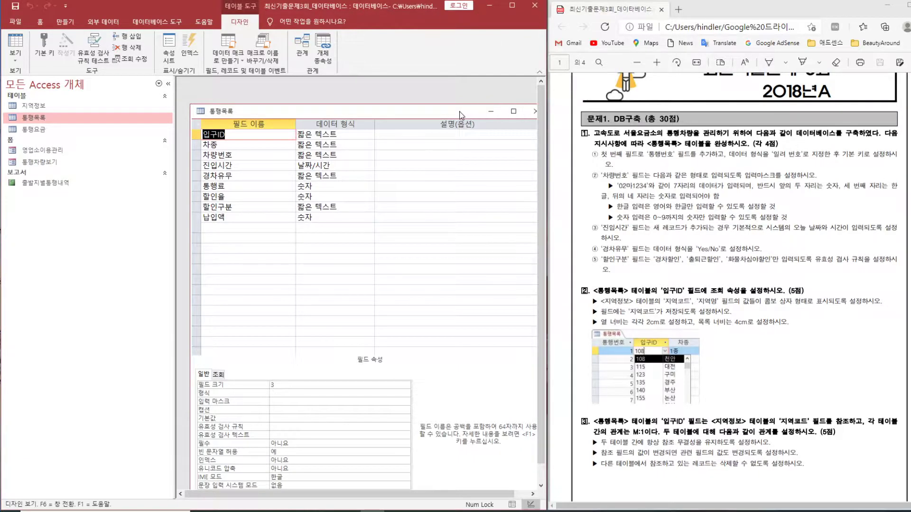
- Close and reopen the database file from the desktop, with the 통행목록 table opened in Design view
{"action": "left_click_drag", "start_coordinate": [458, 111], "coordinate": [445, 104]}
{"action": "left_click", "coordinate": [522, 102]}
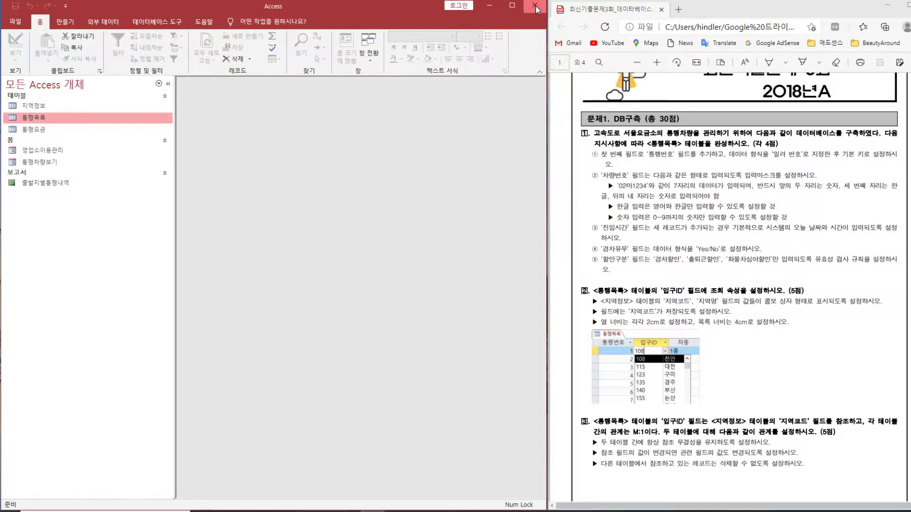
{"action": "left_click", "coordinate": [534, 5]}
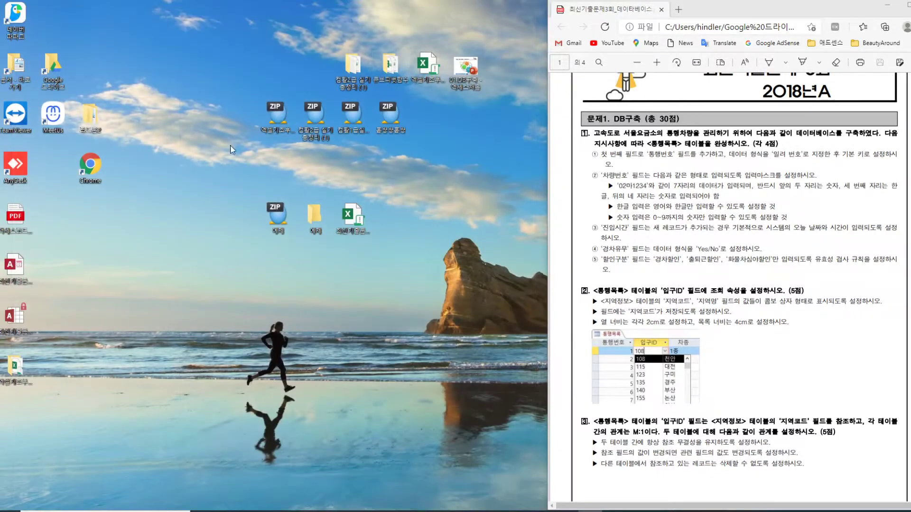
{"action": "double_click", "coordinate": [14, 270]}
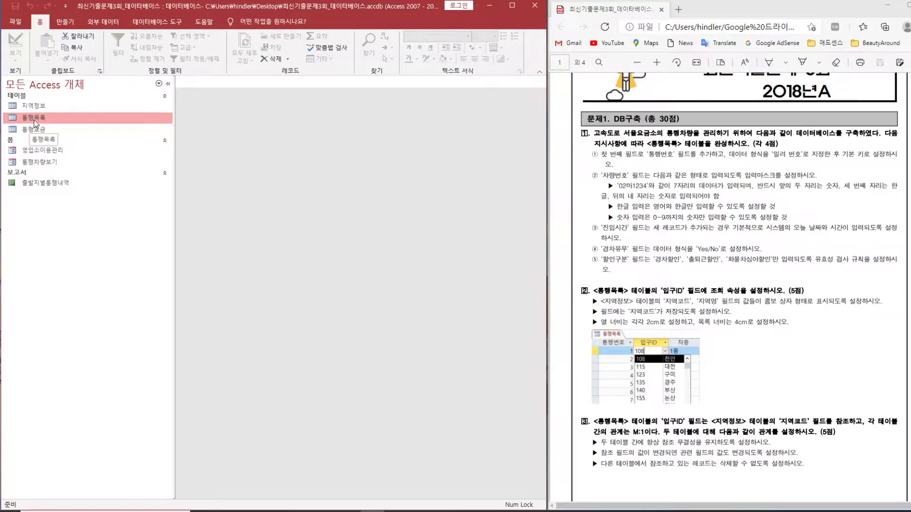
{"action": "right_click", "coordinate": [35, 119]}
{"action": "left_click", "coordinate": [66, 136]}
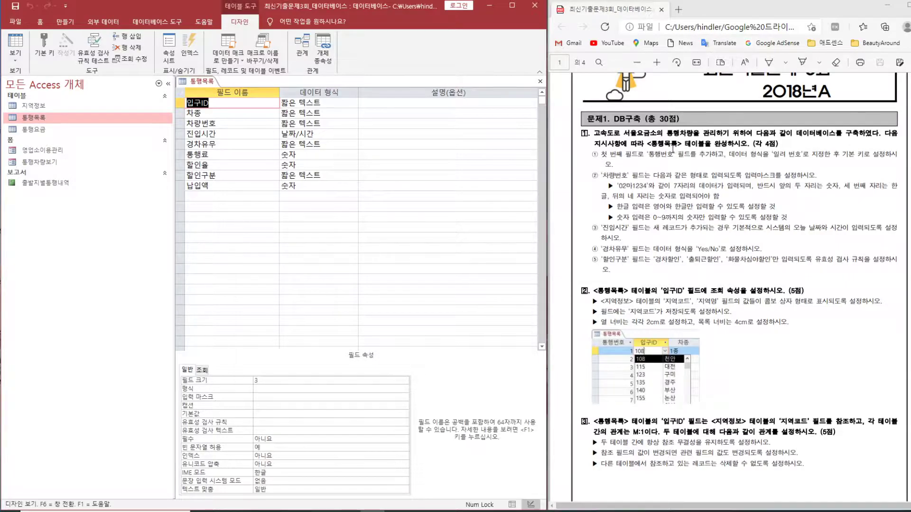
- Insert a new first field named 통행번호 above the 입구ID field
{"action": "left_click", "coordinate": [182, 103]}
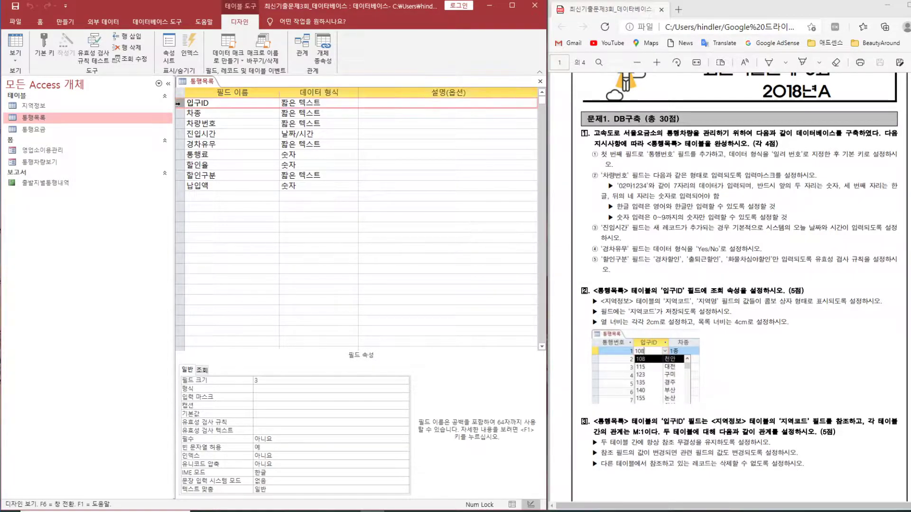
{"action": "left_click", "coordinate": [127, 36]}
{"action": "left_click", "coordinate": [218, 102]}
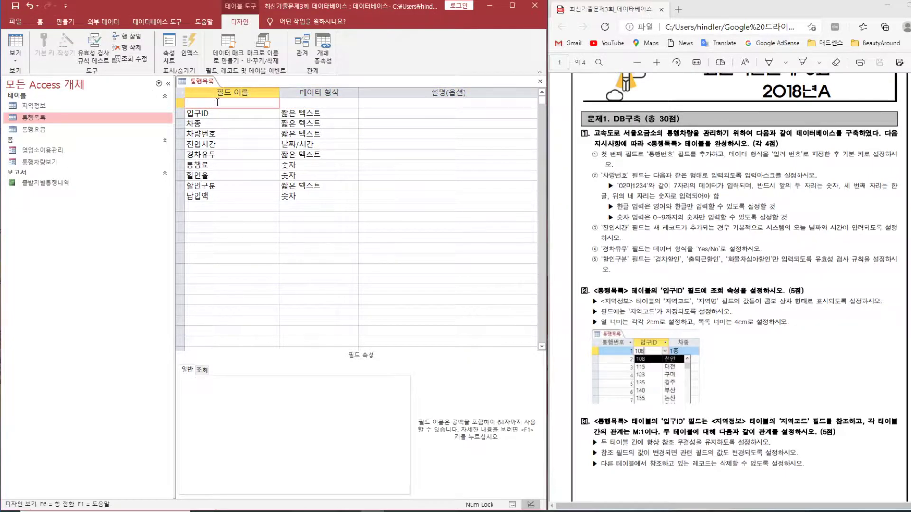
{"action": "type", "text": "xhd"}
{"action": "key", "text": "BackSpace"}
{"action": "key", "text": "BackSpace"}
{"action": "key", "text": "BackSpace"}
{"action": "type", "text": "토"}
{"action": "type", "text": "해"}
{"action": "type", "text": "번호"}
{"action": "key", "text": "Tab"}
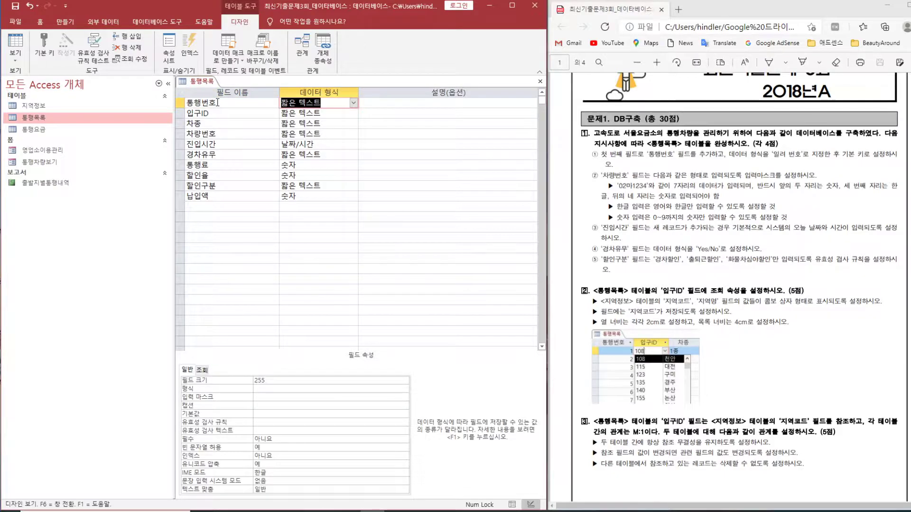
- Set the 통행번호 field's data type to 일련 번호 and make it the primary key
{"action": "left_click", "coordinate": [354, 102]}
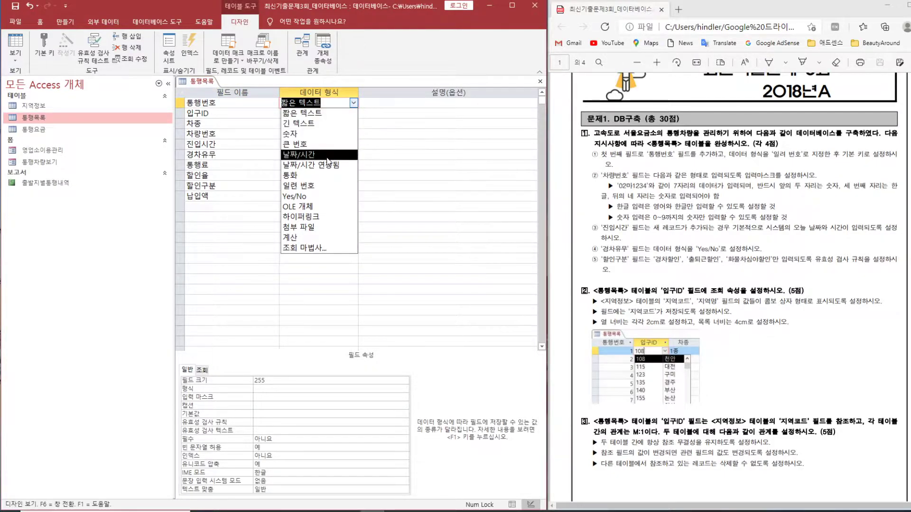
{"action": "left_click", "coordinate": [323, 186]}
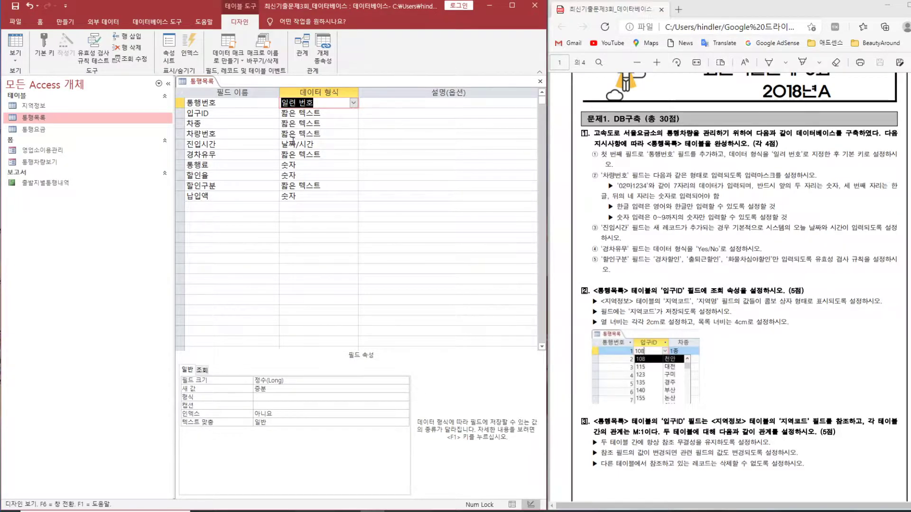
{"action": "left_click", "coordinate": [43, 52]}
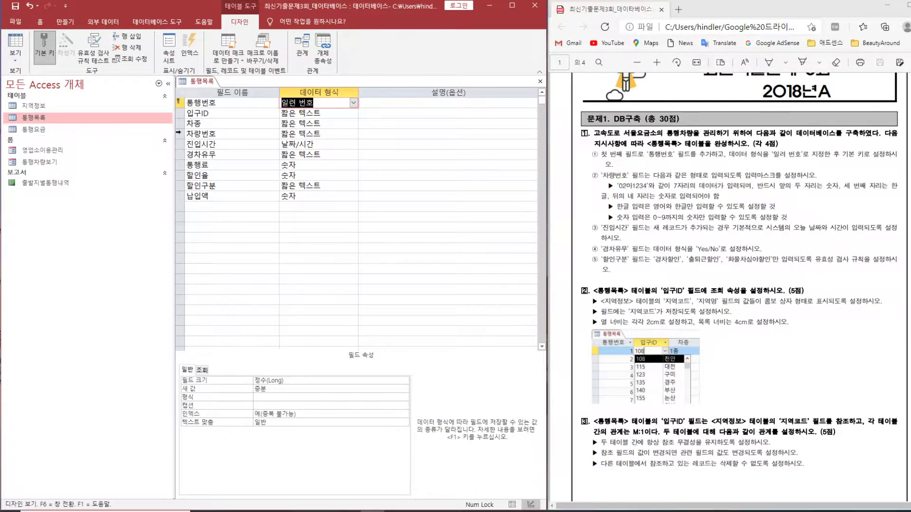
- Set the 차량번호 field's input mask to 00L0000
{"action": "left_click", "coordinate": [178, 133]}
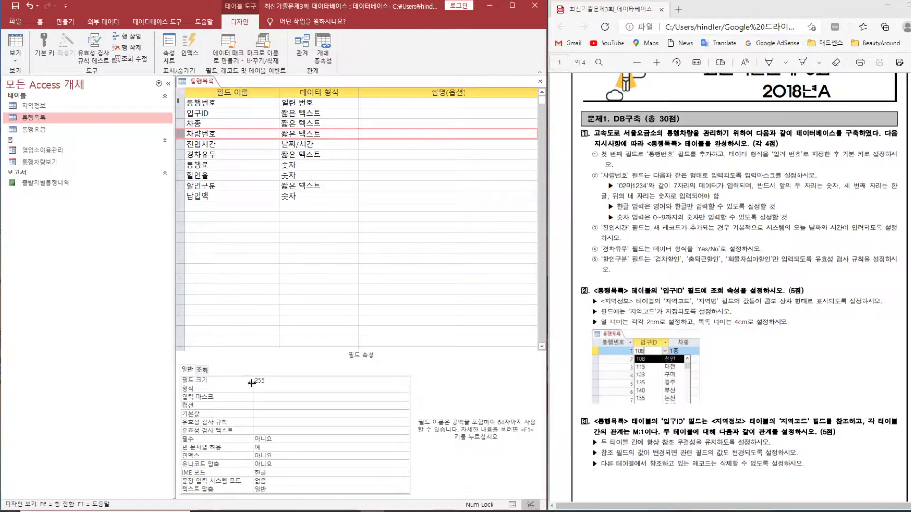
{"action": "left_click", "coordinate": [288, 398]}
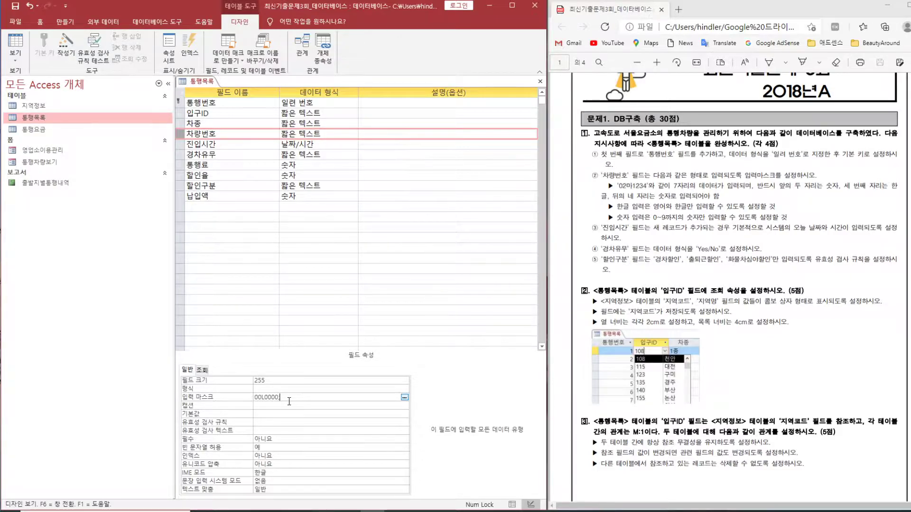
{"action": "type", "text": ";;"}
{"action": "key", "text": "Return"}
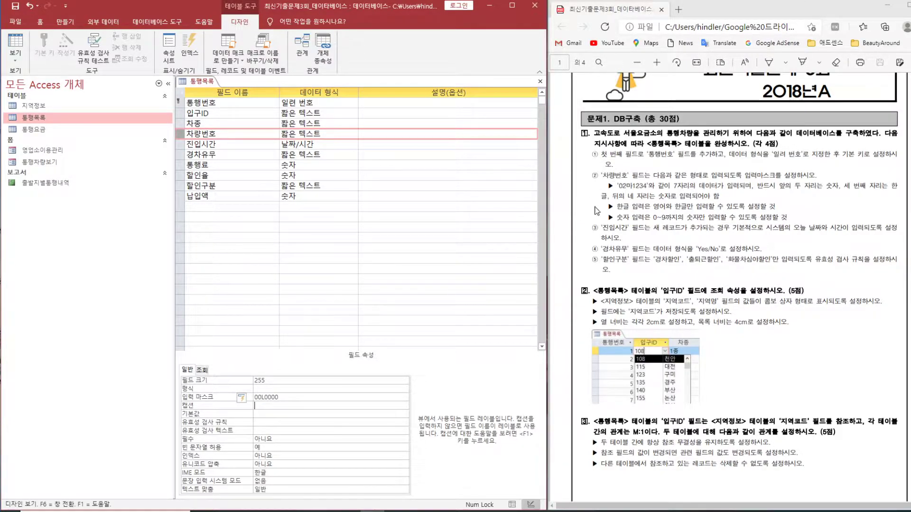
- Set the 진입시간 field's default value to Now()
{"action": "left_click", "coordinate": [180, 145]}
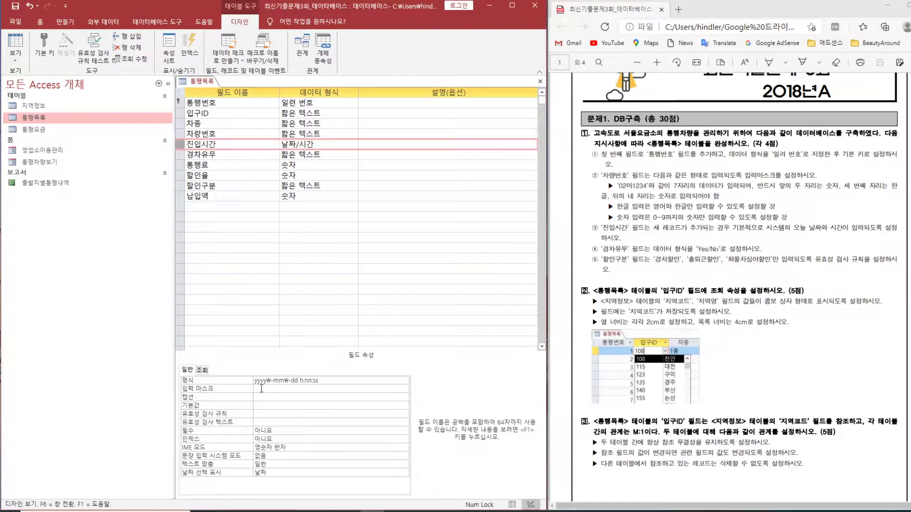
{"action": "left_click", "coordinate": [301, 405]}
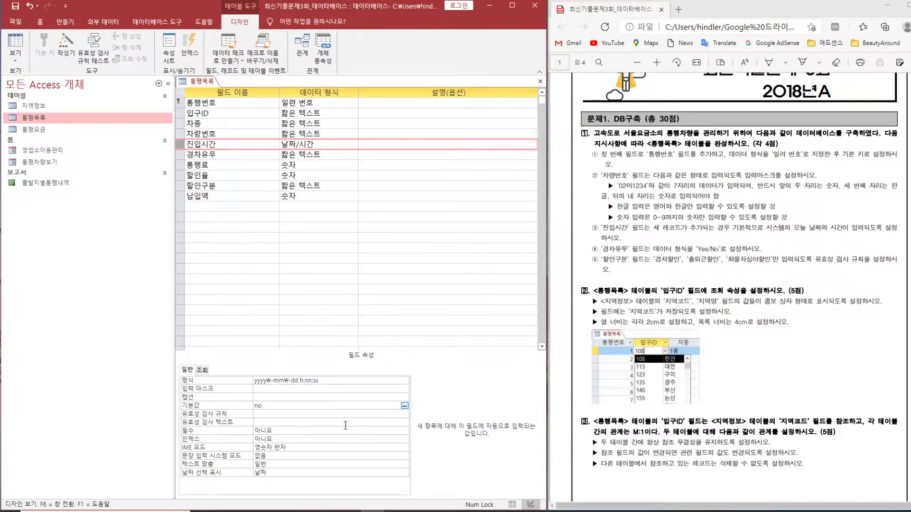
{"action": "type", "text": "now"}
{"action": "key", "text": "Return"}
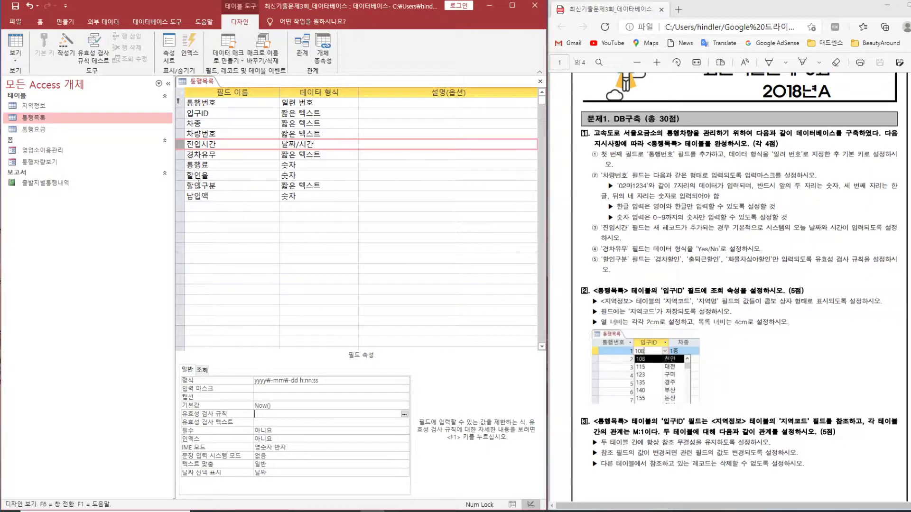
- Change the 경차유무 field's data type to Yes/No
{"action": "left_click", "coordinate": [181, 155]}
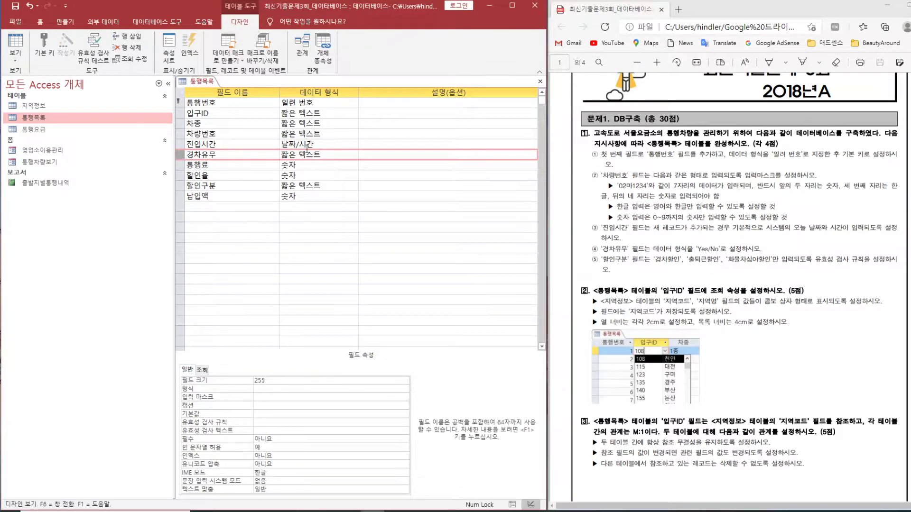
{"action": "left_click", "coordinate": [337, 159]}
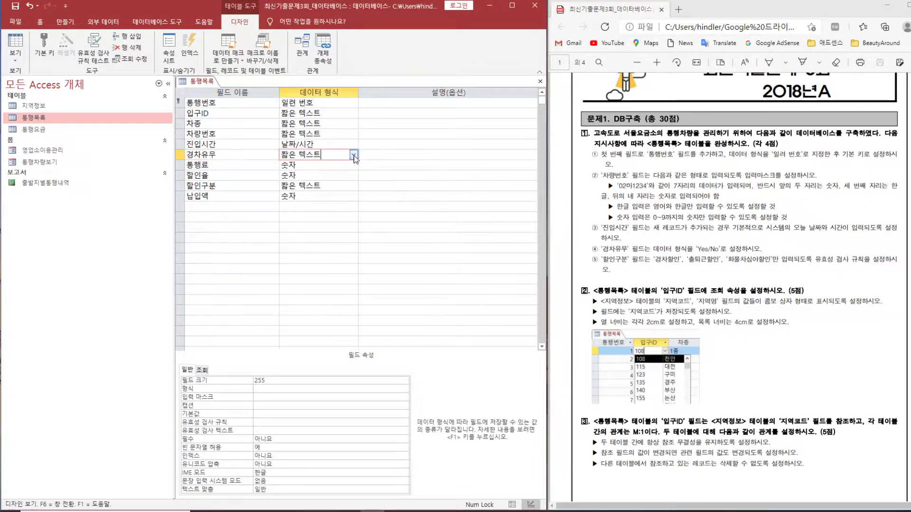
{"action": "left_click", "coordinate": [353, 154]}
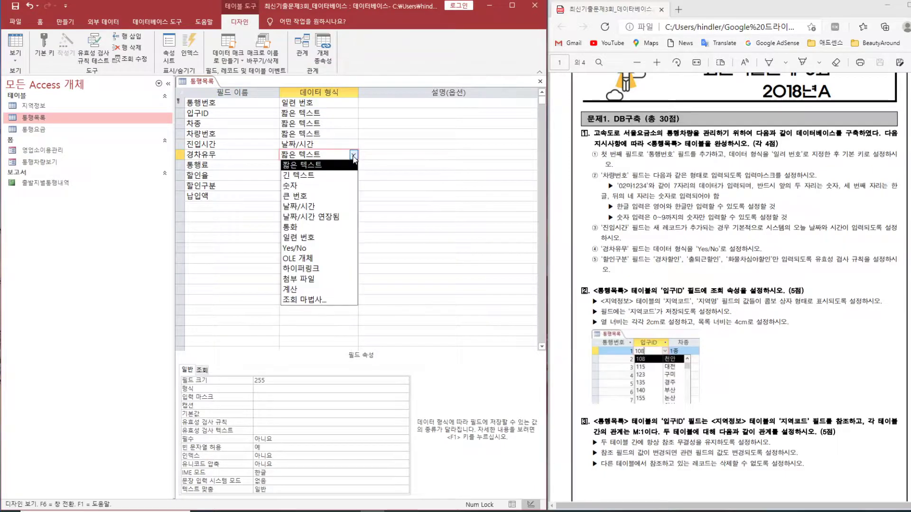
{"action": "left_click", "coordinate": [307, 249]}
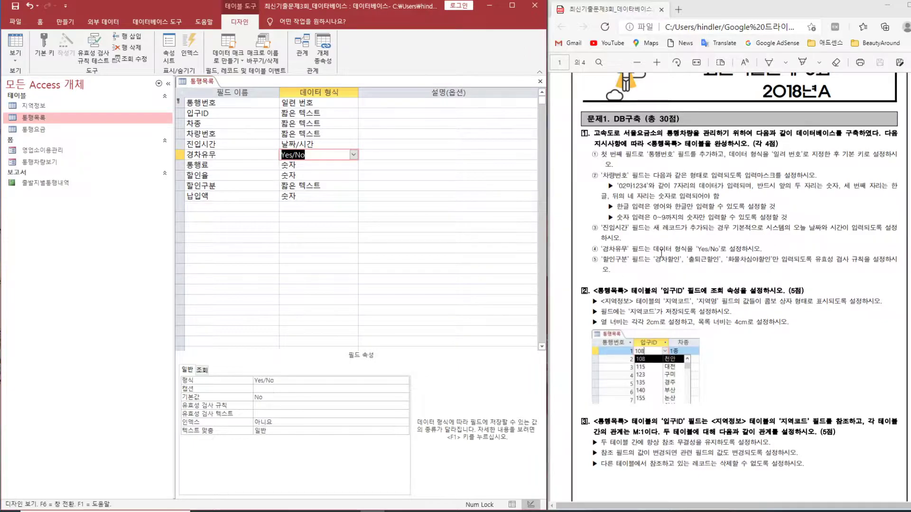
- Set the 할인구분 field's validation rule to In ("경차할인","출퇴근할인","화물차심야할인")
{"action": "left_click", "coordinate": [180, 186]}
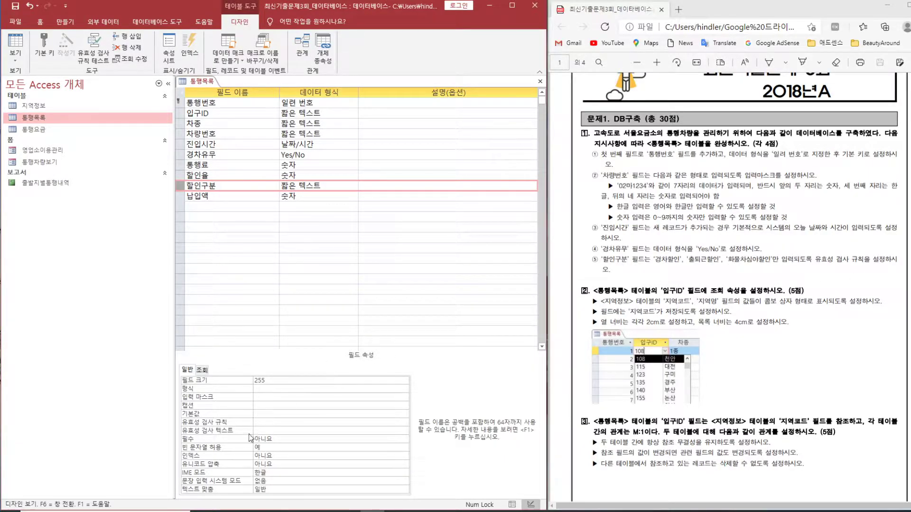
{"action": "left_click", "coordinate": [259, 422]}
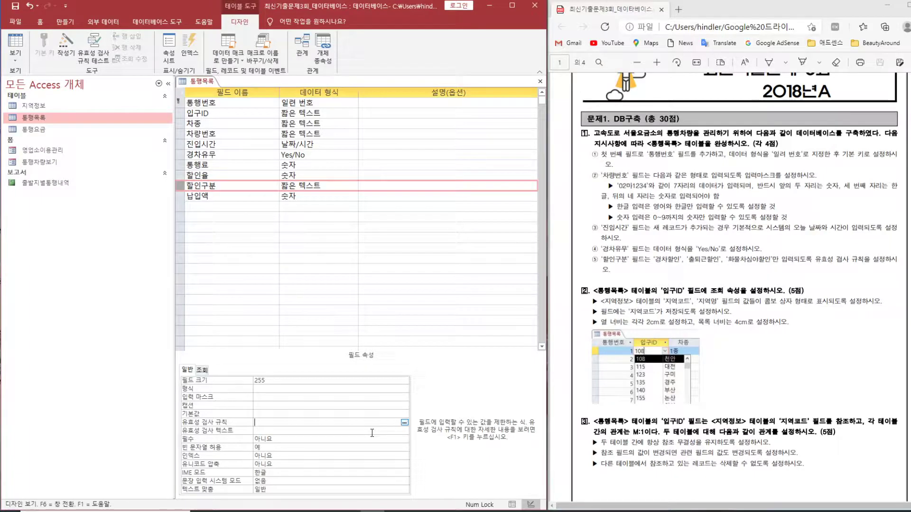
{"action": "type", "text": "in"}
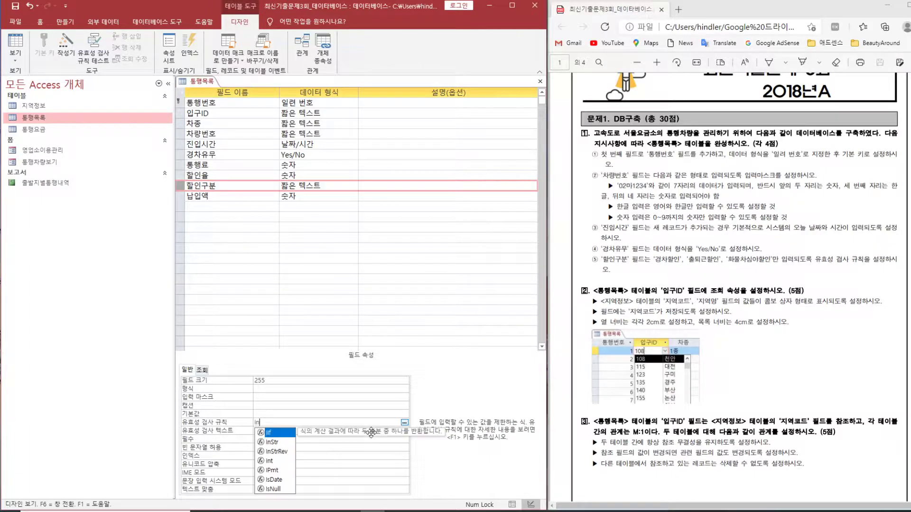
{"action": "type", "text": "(경차할인,출퇴근할"}
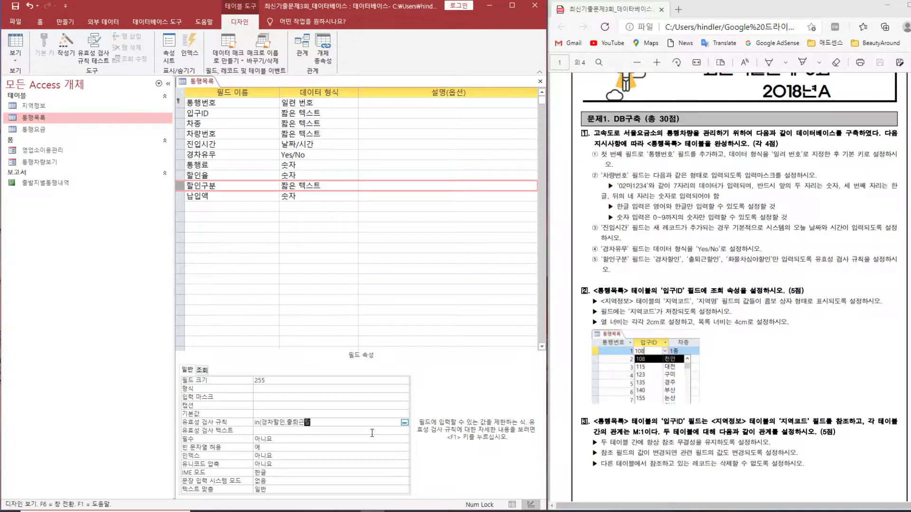
{"action": "type", "text": "인,화물차심야할인"}
{"action": "type", "text": ")"}
{"action": "key", "text": "Return"}
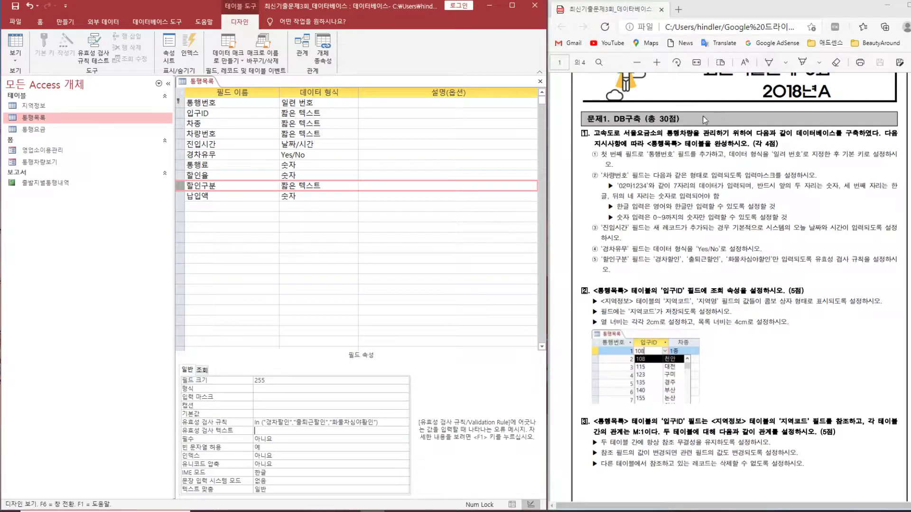
- Close the 통행목록 table, saving its design changes and accepting the data integrity check
{"action": "left_click", "coordinate": [540, 82]}
{"action": "left_click", "coordinate": [419, 286]}
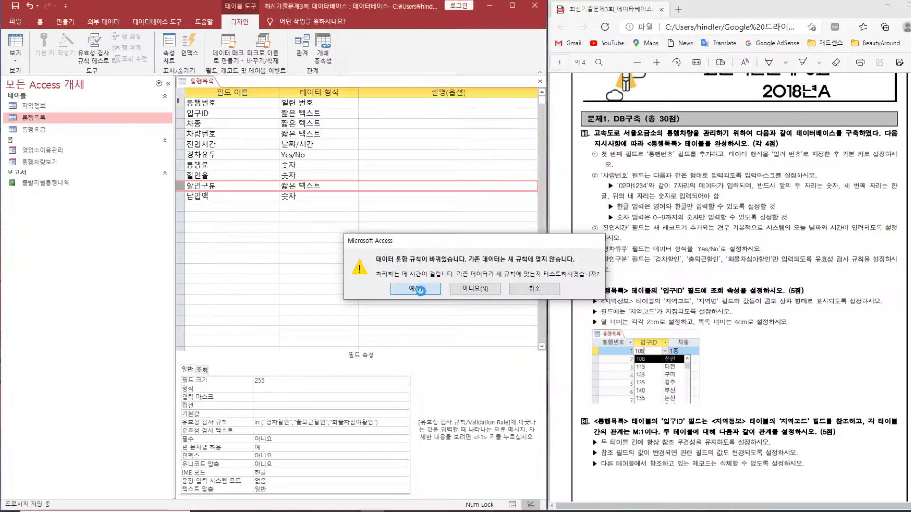
{"action": "left_click", "coordinate": [420, 294]}
{"action": "left_click", "coordinate": [418, 300]}
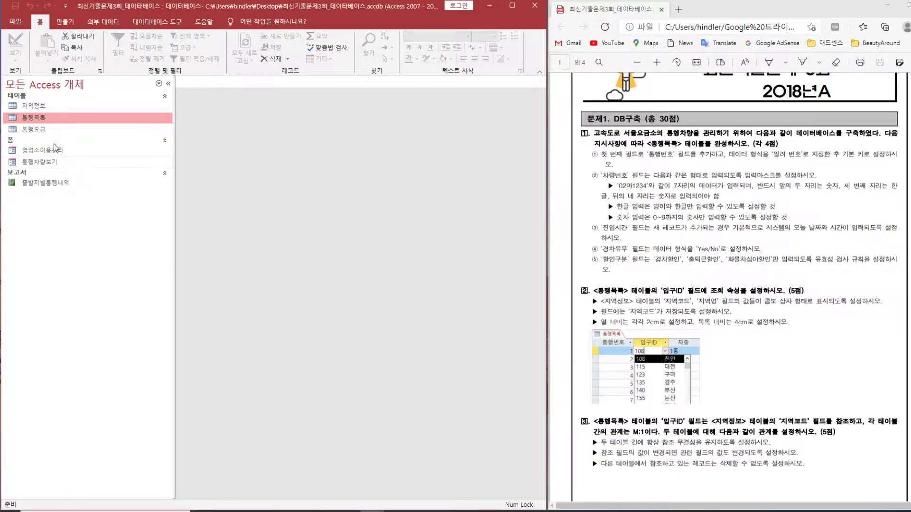
- Reopen the 통행목록 table in design view and set the 입구ID field's lookup display control to 목록 상자
{"action": "right_click", "coordinate": [39, 122]}
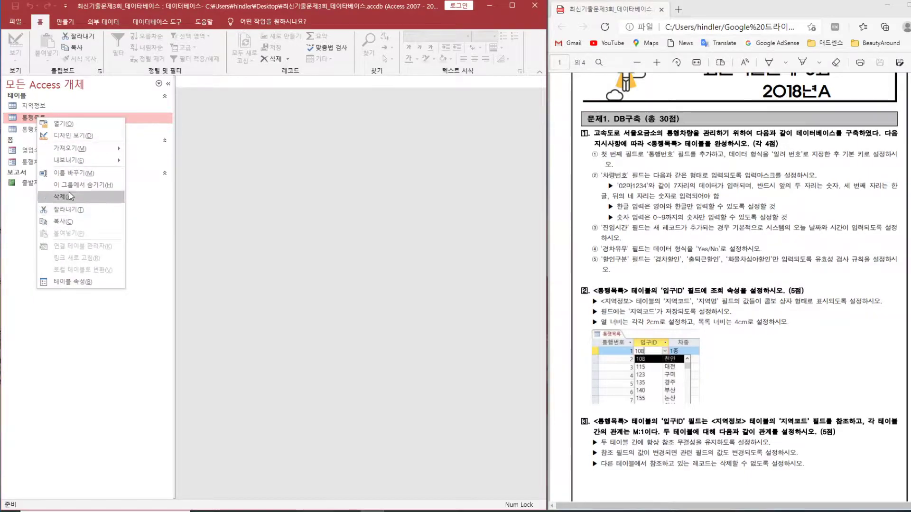
{"action": "left_click", "coordinate": [75, 136]}
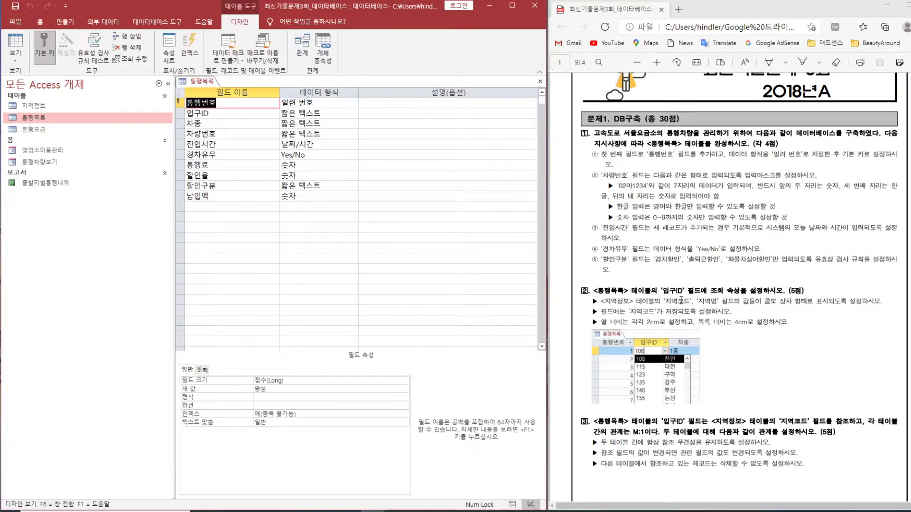
{"action": "left_click", "coordinate": [179, 113]}
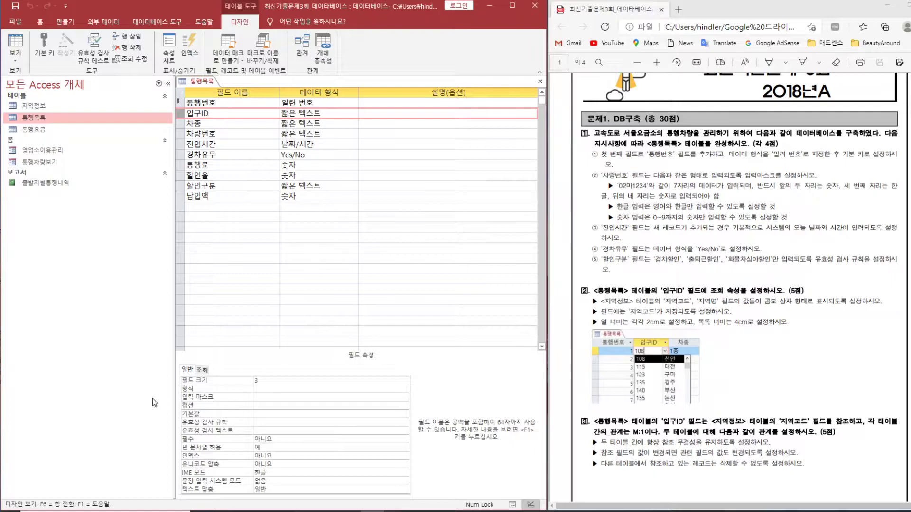
{"action": "left_click", "coordinate": [203, 370]}
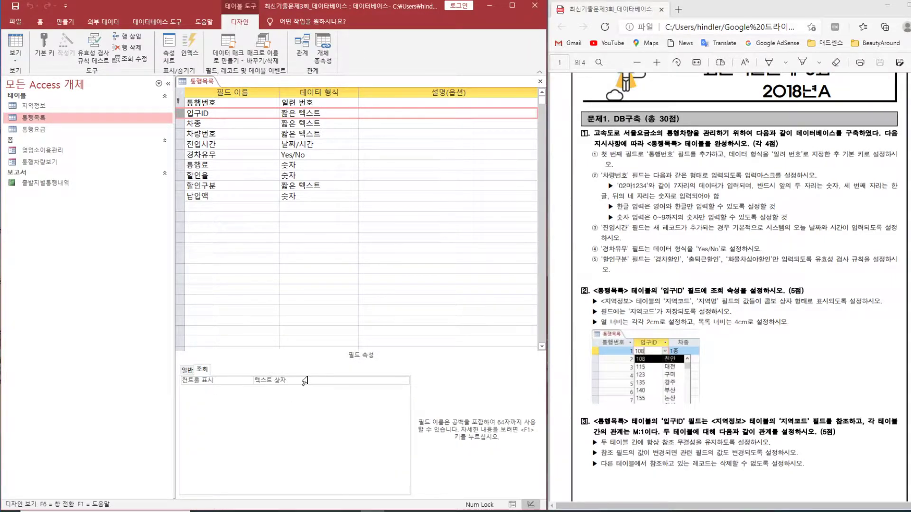
{"action": "left_click", "coordinate": [305, 381]}
{"action": "left_click", "coordinate": [405, 381]}
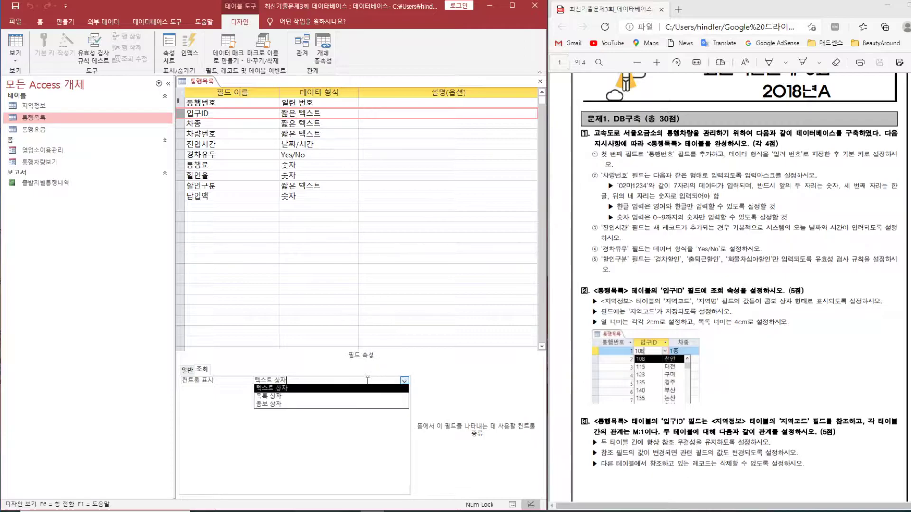
{"action": "left_click", "coordinate": [270, 396]}
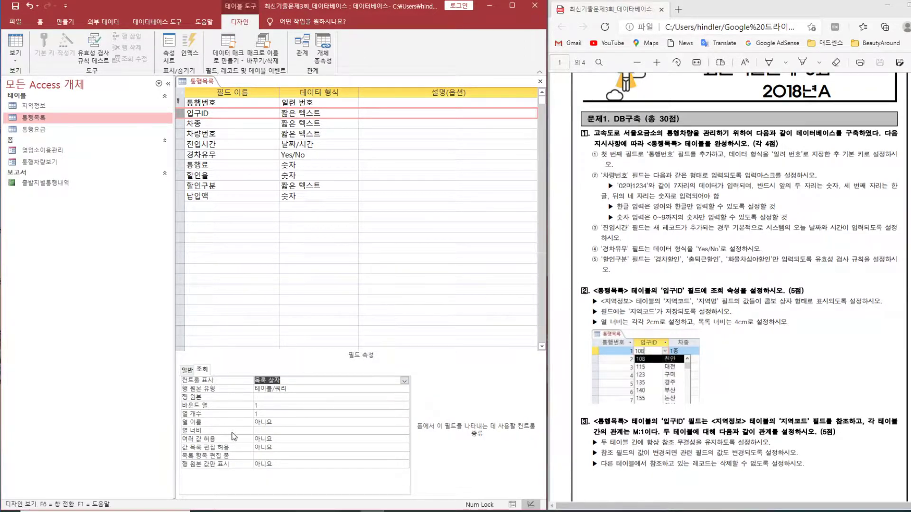
{"action": "left_click", "coordinate": [404, 381]}
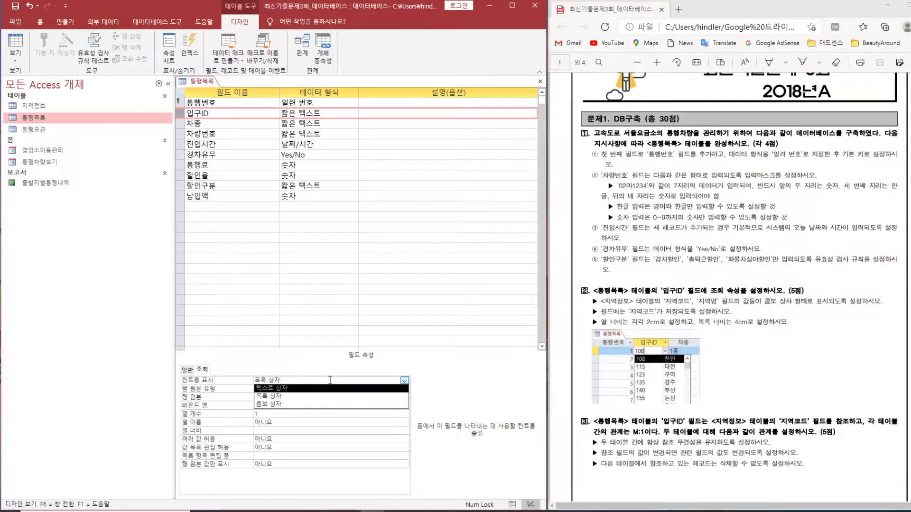
{"action": "left_click", "coordinate": [404, 381]}
- Build the 입구ID row source query from the 지역정보 table's 지역코드 and 지역명 fields and save it to the property
{"action": "left_click", "coordinate": [396, 398]}
{"action": "left_click", "coordinate": [397, 398]}
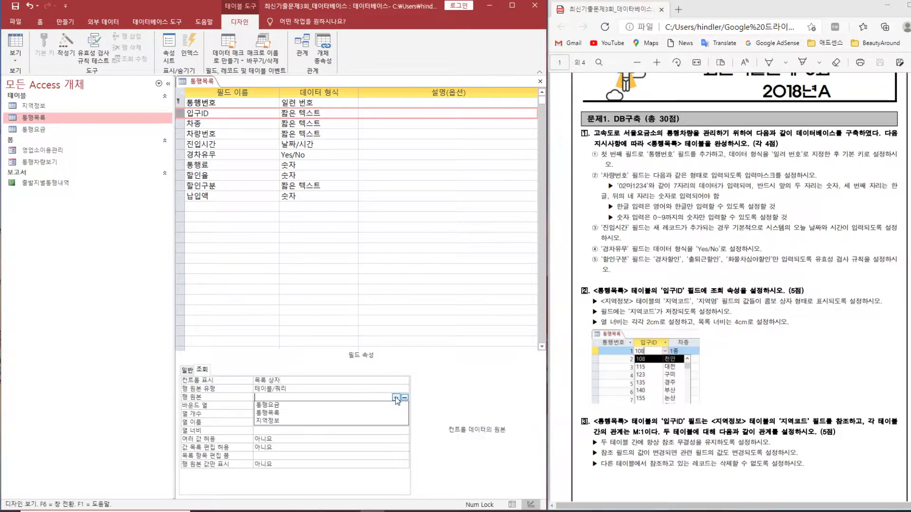
{"action": "left_click", "coordinate": [405, 399]}
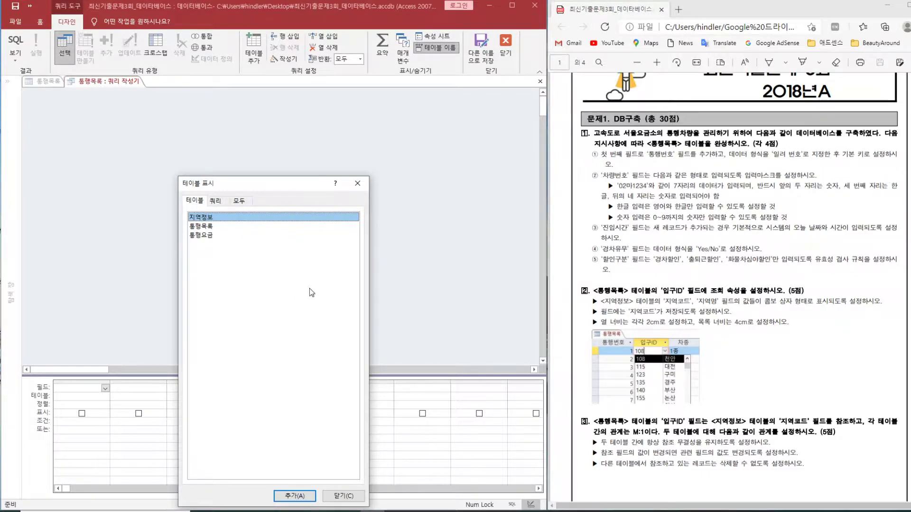
{"action": "double_click", "coordinate": [203, 219]}
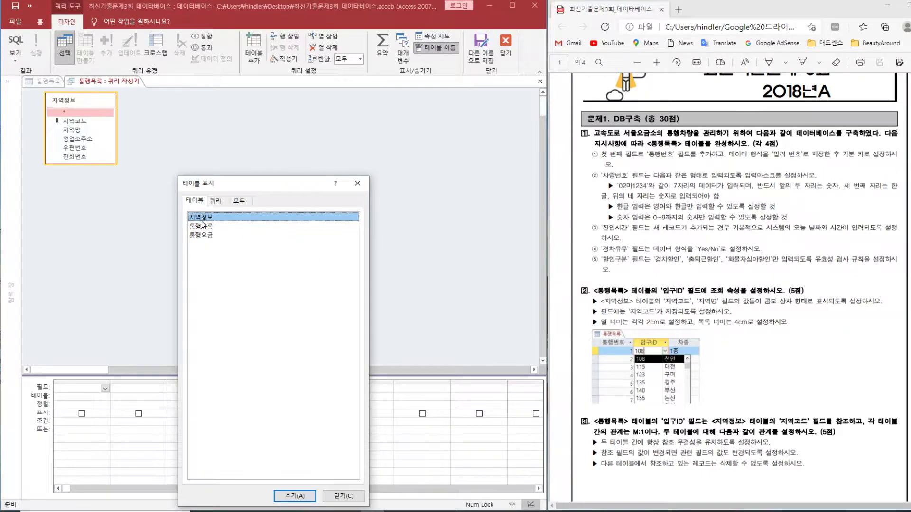
{"action": "left_click", "coordinate": [344, 496]}
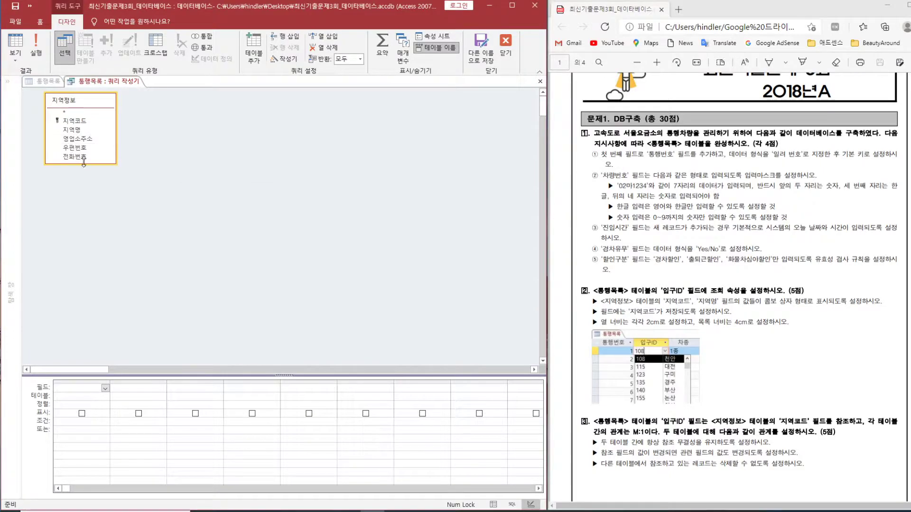
{"action": "double_click", "coordinate": [75, 120]}
{"action": "double_click", "coordinate": [72, 130]}
{"action": "left_click", "coordinate": [539, 82]}
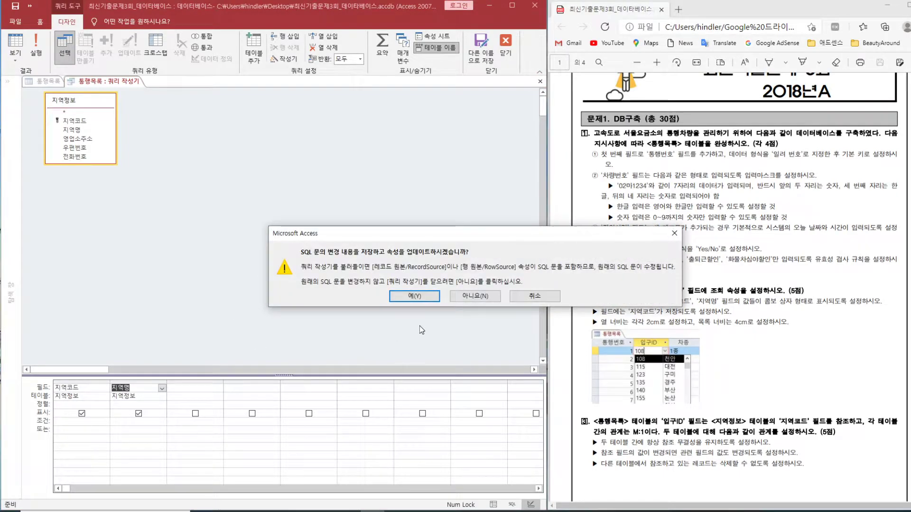
{"action": "left_click", "coordinate": [414, 295]}
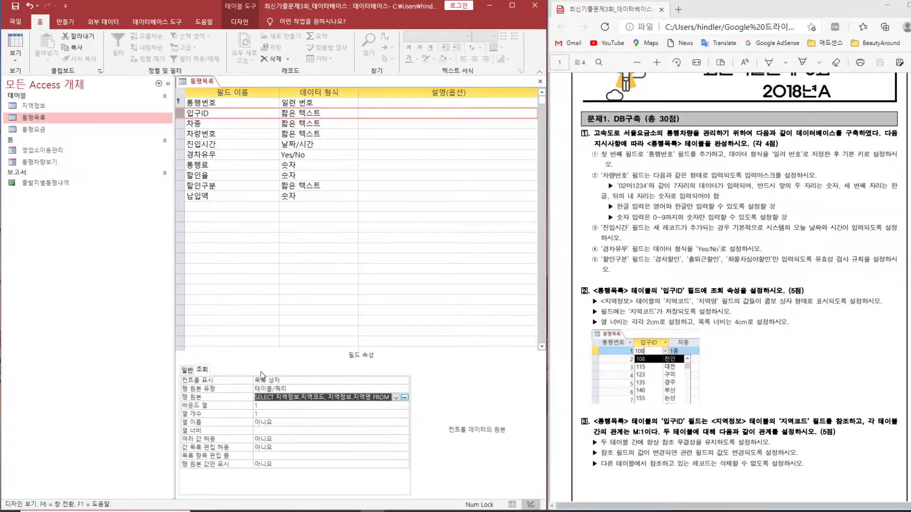
- Change the 입구ID field's lookup display control to 콤보 상자
{"action": "left_click", "coordinate": [406, 381]}
{"action": "left_click", "coordinate": [405, 380]}
{"action": "left_click", "coordinate": [381, 404]}
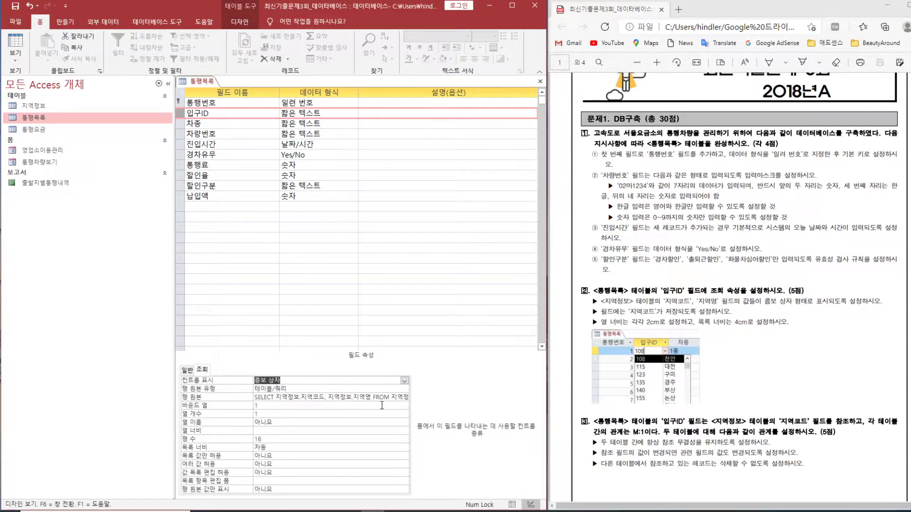
{"action": "key", "text": "Tab"}
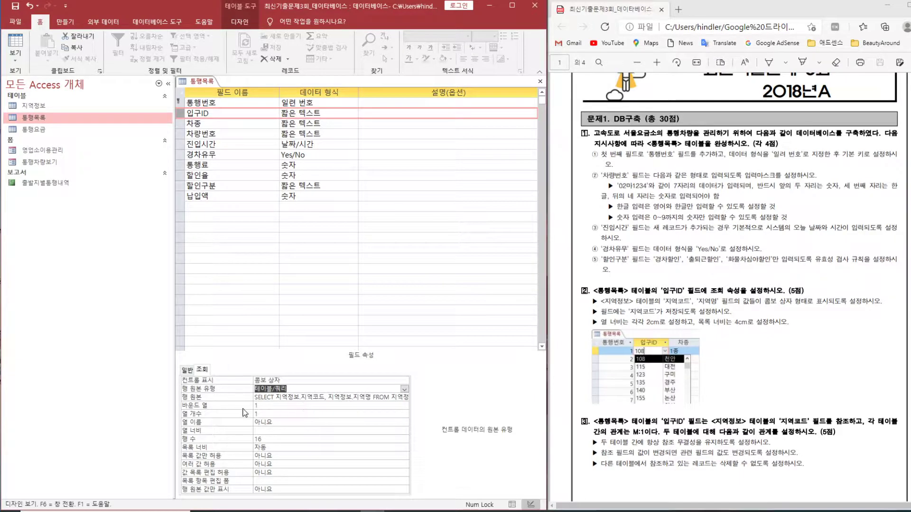
- Set the 입구ID lookup's column count to 2 and its column widths to 2cm;2cm
{"action": "left_click", "coordinate": [260, 406]}
{"action": "left_click", "coordinate": [270, 416]}
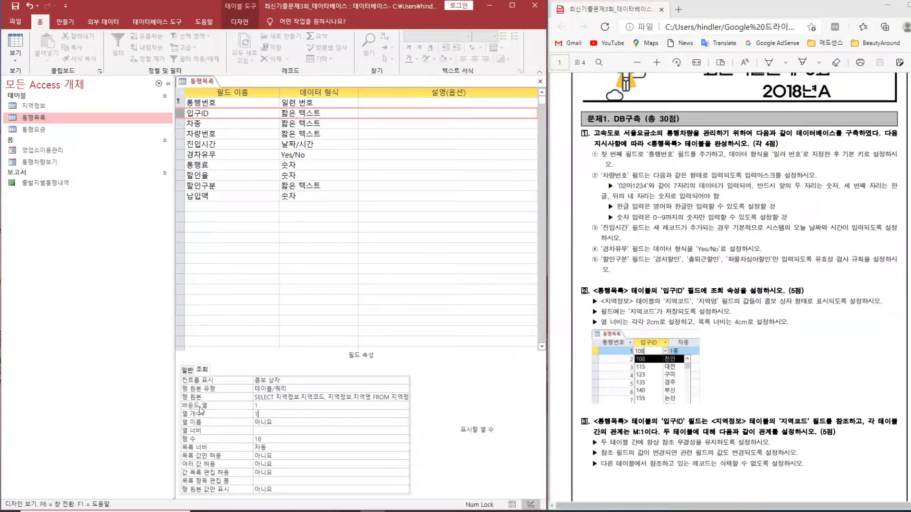
{"action": "double_click", "coordinate": [257, 414]}
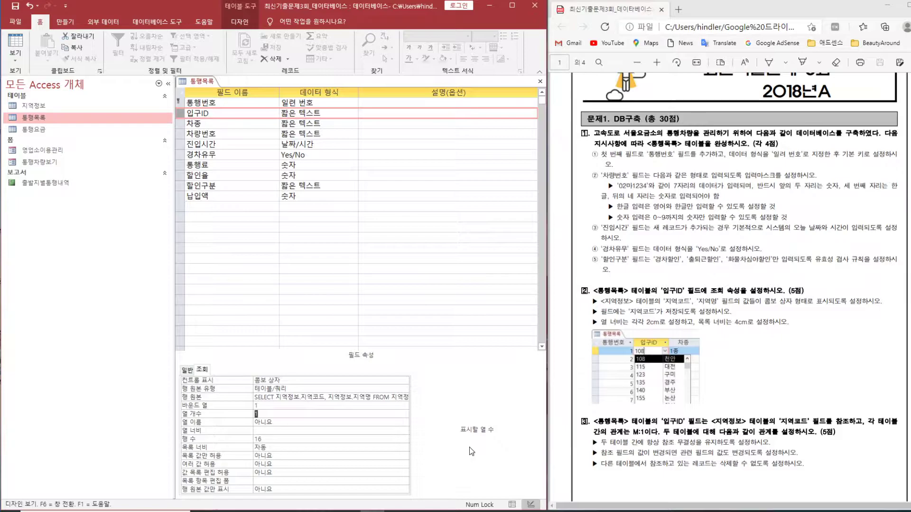
{"action": "type", "text": "2"}
{"action": "left_click", "coordinate": [259, 430]}
{"action": "type", "text": "2"}
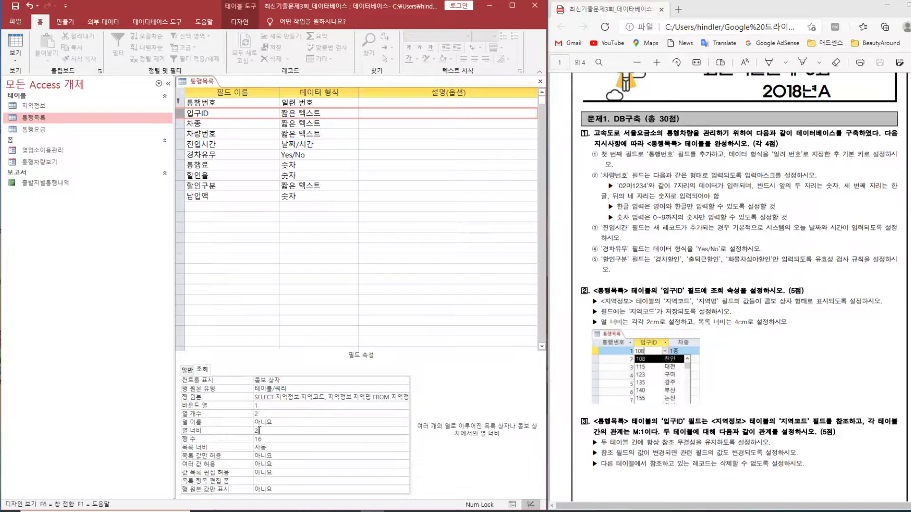
{"action": "type", "text": "cm;2"}
{"action": "key", "text": "Return"}
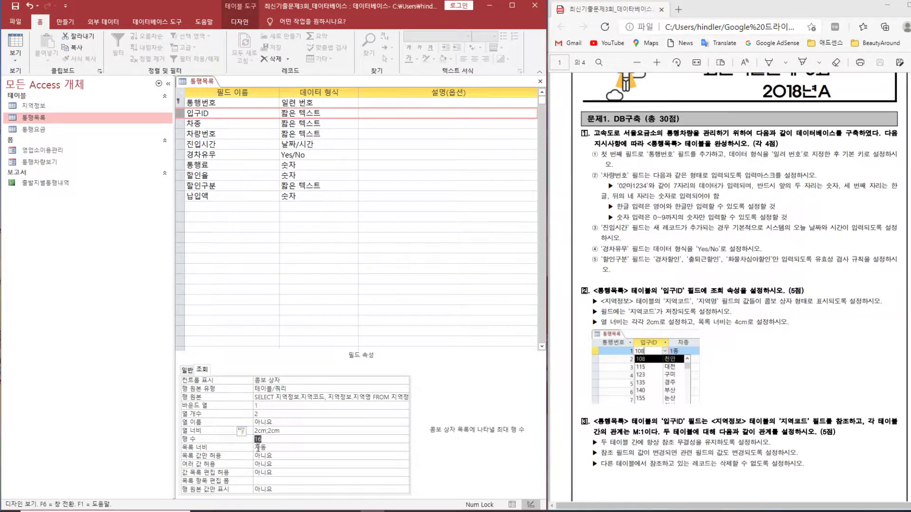
- Set the 입구ID lookup's list width to 4cm, then close the 통행목록 table and save the changes
{"action": "left_click", "coordinate": [274, 448]}
{"action": "type", "text": "4"}
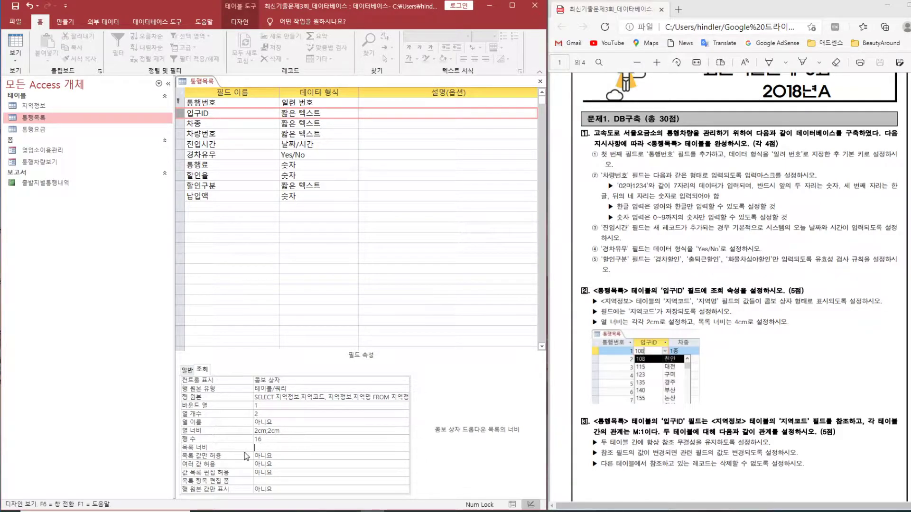
{"action": "key", "text": "Return"}
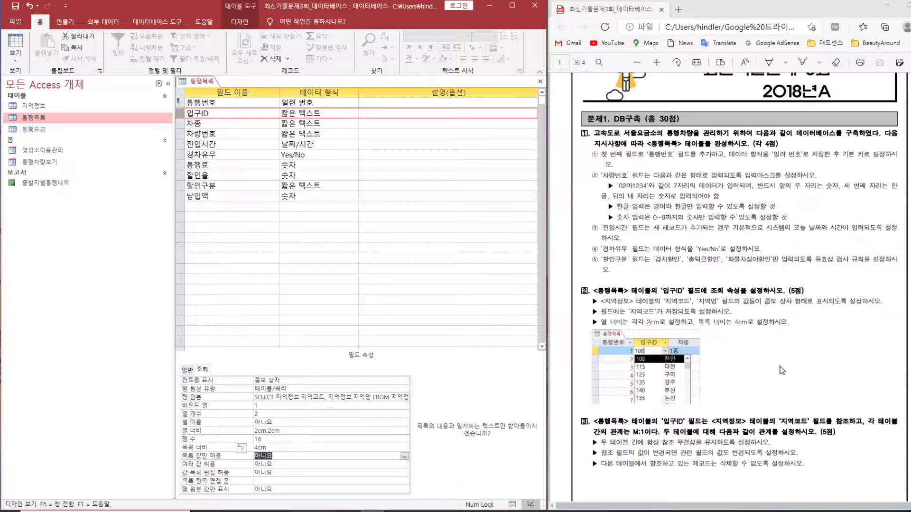
{"action": "left_click", "coordinate": [540, 82]}
{"action": "left_click", "coordinate": [416, 285]}
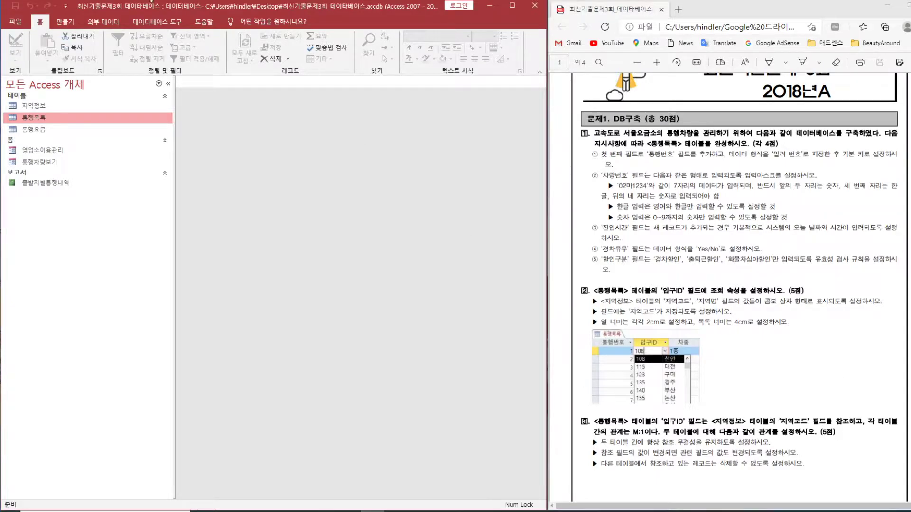
- Open the relationships window and add the 통행목록 table to it
{"action": "left_click", "coordinate": [153, 22]}
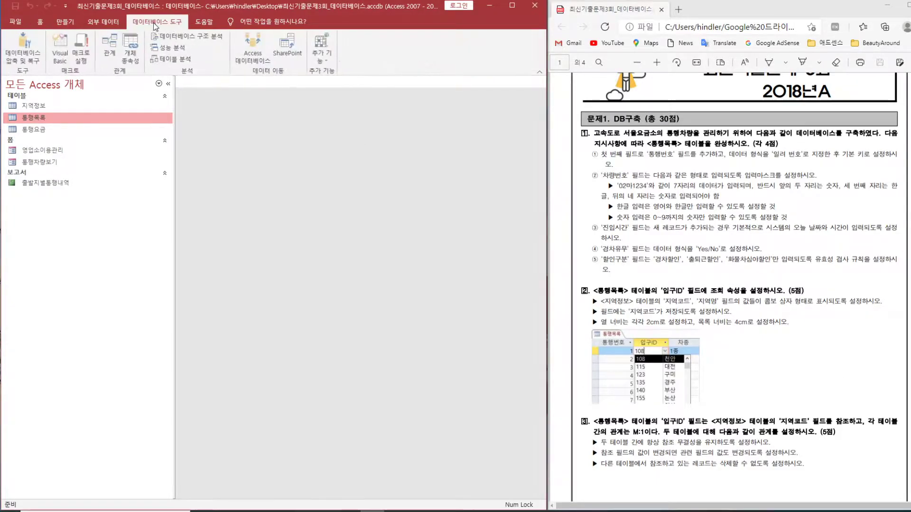
{"action": "left_click", "coordinate": [112, 47]}
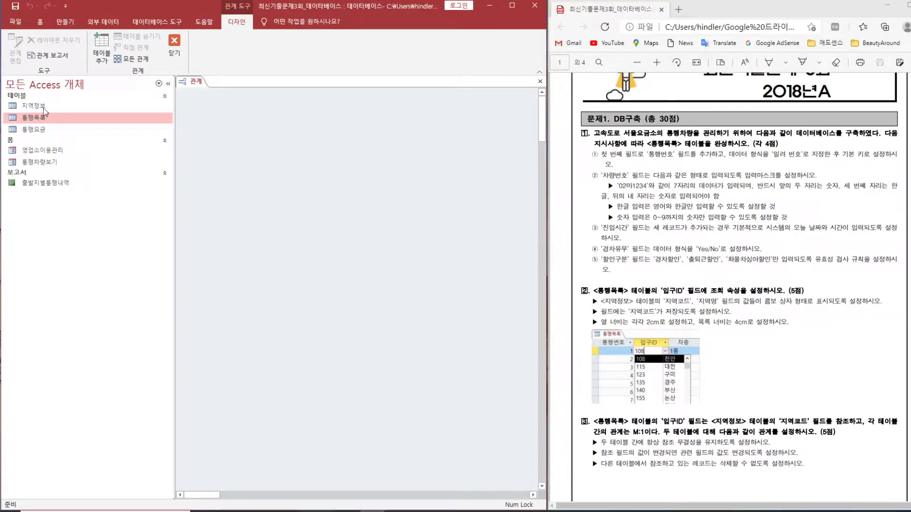
{"action": "left_click", "coordinate": [105, 44]}
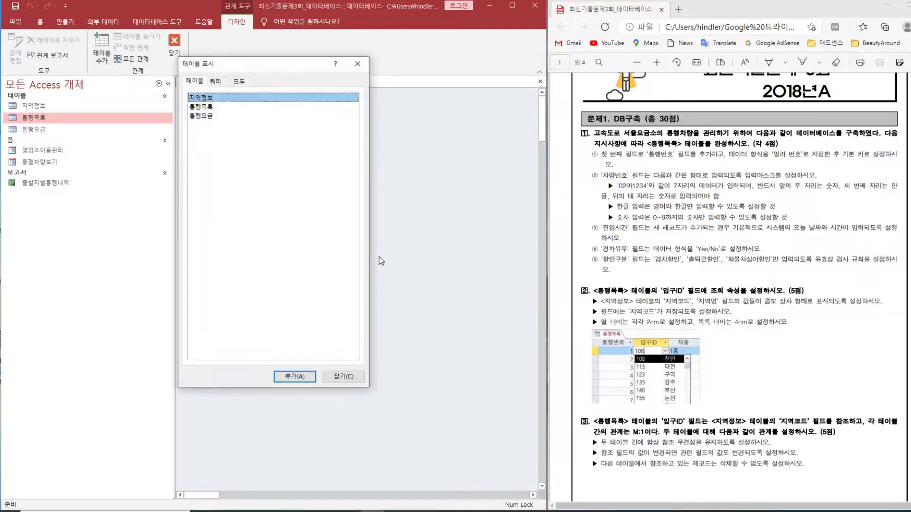
{"action": "left_click", "coordinate": [206, 107]}
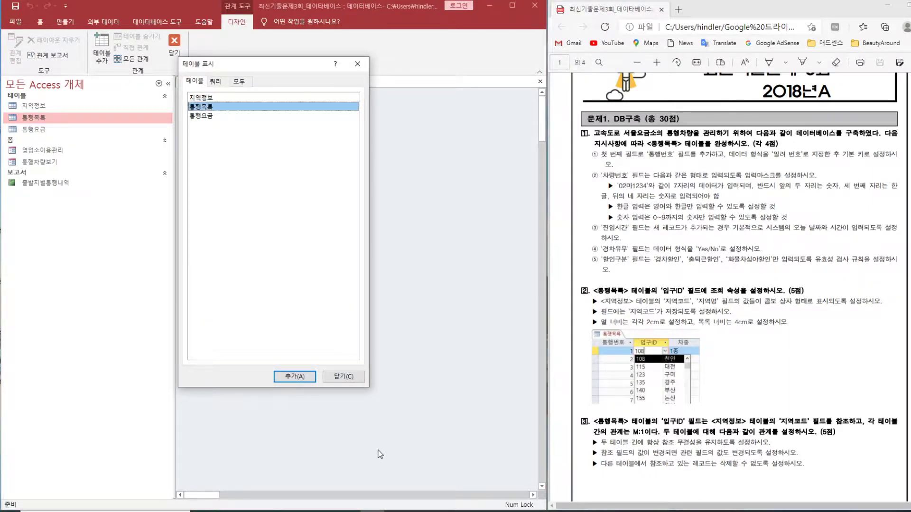
{"action": "left_click_drag", "start_coordinate": [284, 72], "coordinate": [345, 125]}
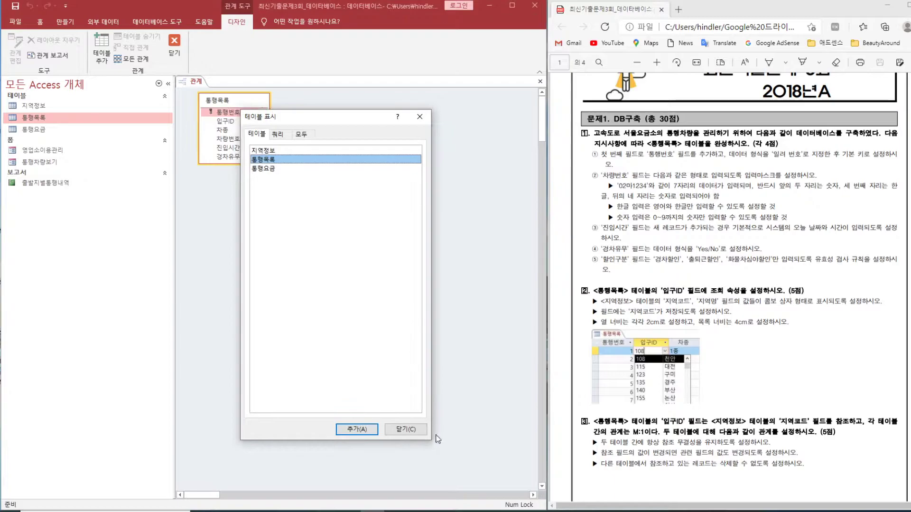
{"action": "left_click", "coordinate": [405, 429]}
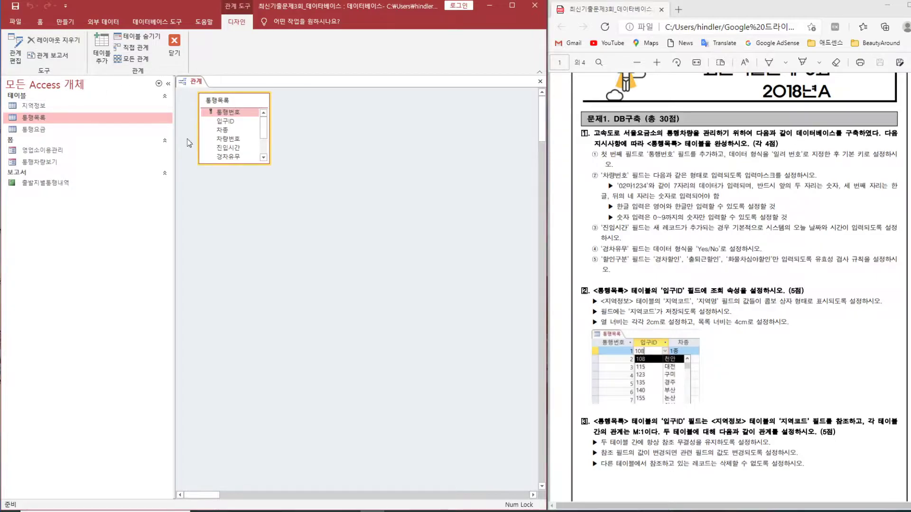
- Add the 지역정보 table, relate 통행목록's 입구ID to its 지역코드 with referential integrity and cascading updates, then save and close the relationships
{"action": "left_click_drag", "start_coordinate": [36, 105], "coordinate": [334, 109]}
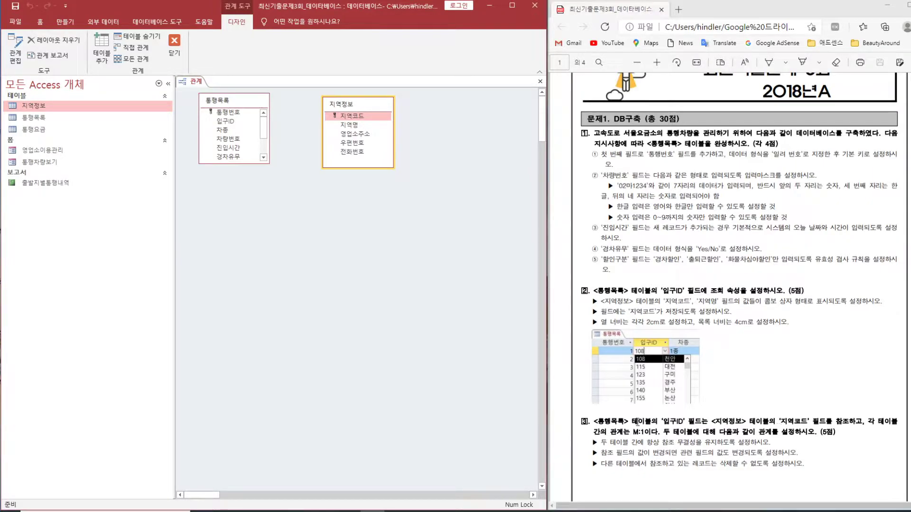
{"action": "left_click_drag", "start_coordinate": [226, 122], "coordinate": [352, 116]}
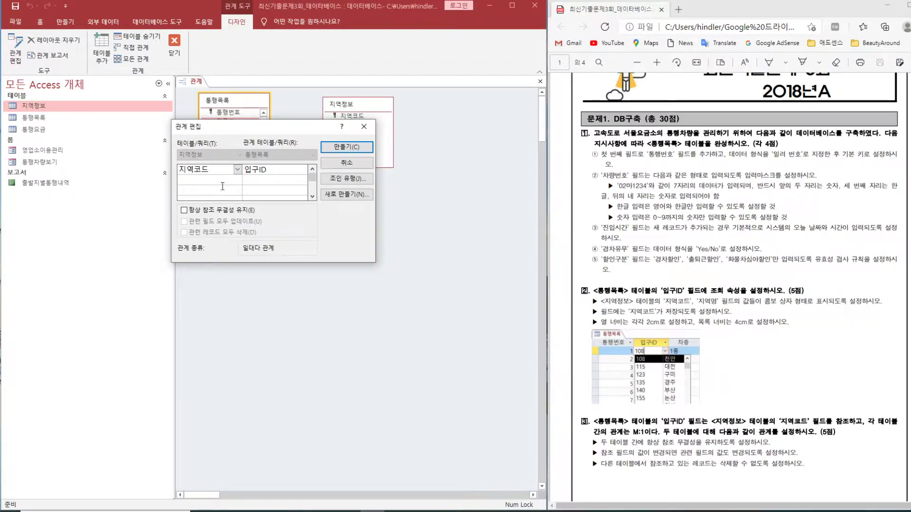
{"action": "left_click", "coordinate": [184, 210]}
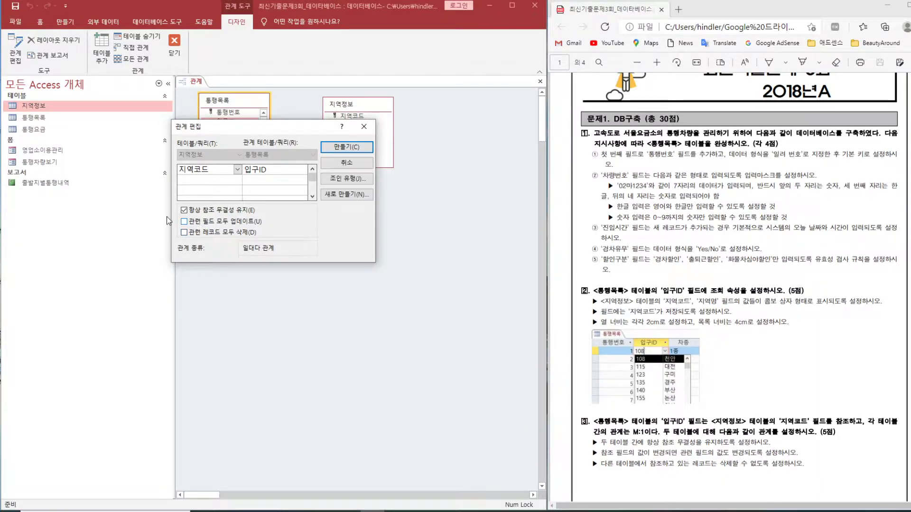
{"action": "left_click", "coordinate": [184, 221]}
{"action": "left_click", "coordinate": [345, 147]}
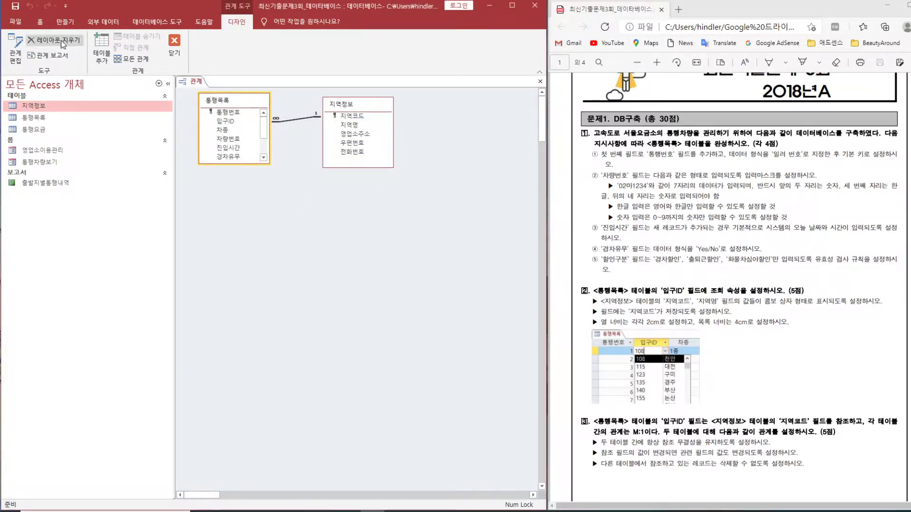
{"action": "left_click", "coordinate": [175, 45]}
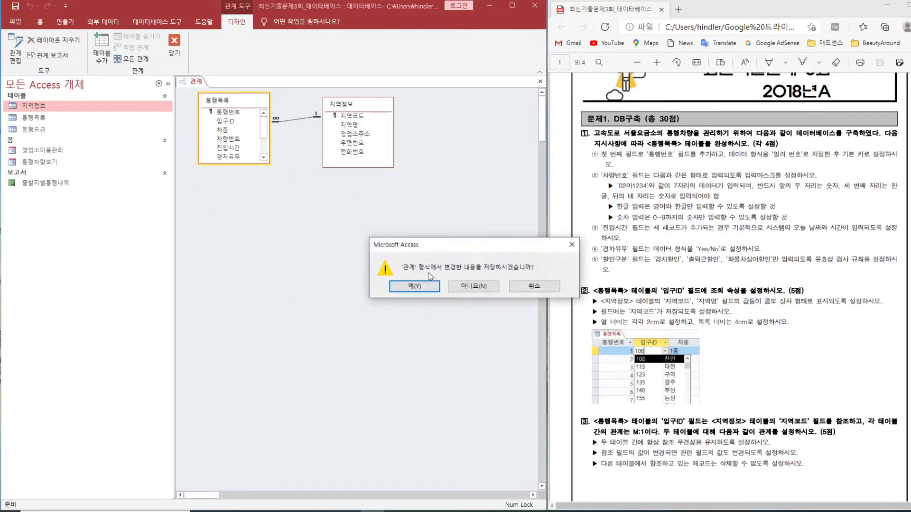
{"action": "left_click", "coordinate": [417, 286]}
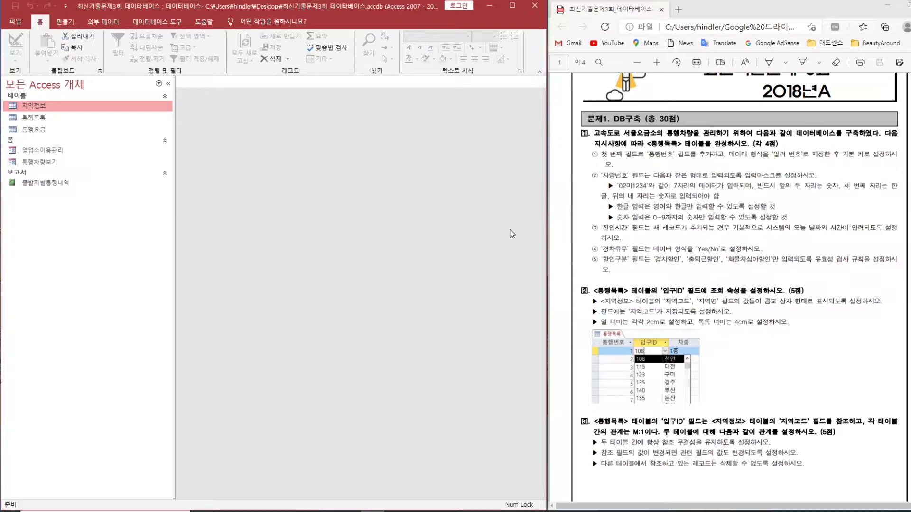
- Go to 문제2 in the exam PDF and open the 영업소이용관리 form in design view
{"action": "scroll", "coordinate": [761, 393], "scroll_direction": "down", "scroll_amount": 7}
{"action": "scroll", "coordinate": [762, 393], "scroll_direction": "down", "scroll_amount": 4}
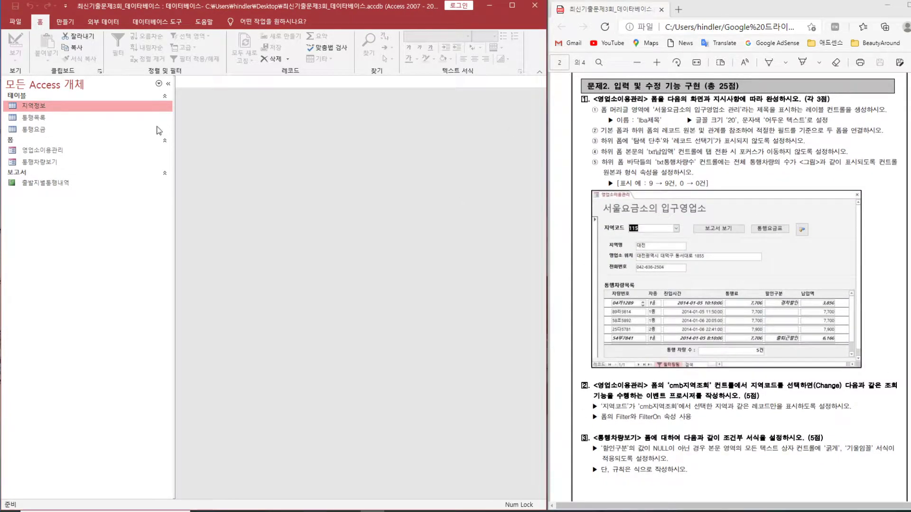
{"action": "double_click", "coordinate": [39, 152]}
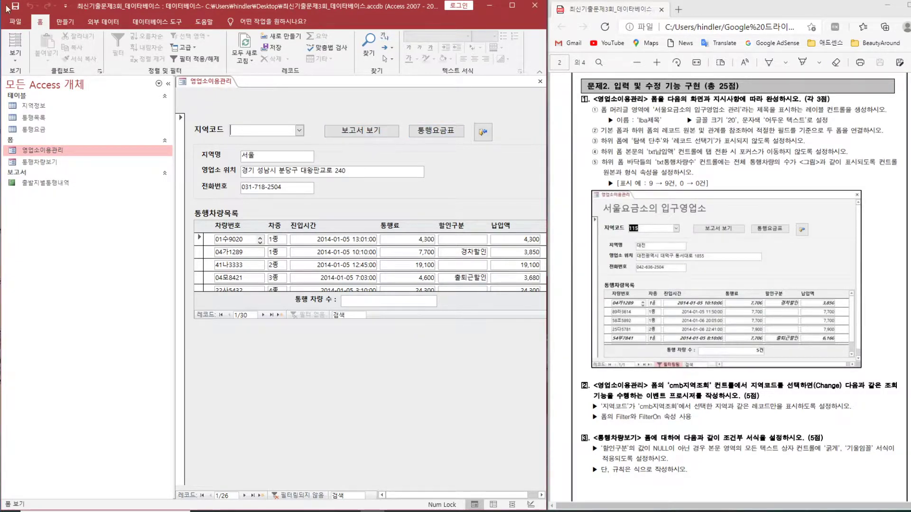
{"action": "left_click", "coordinate": [23, 65]}
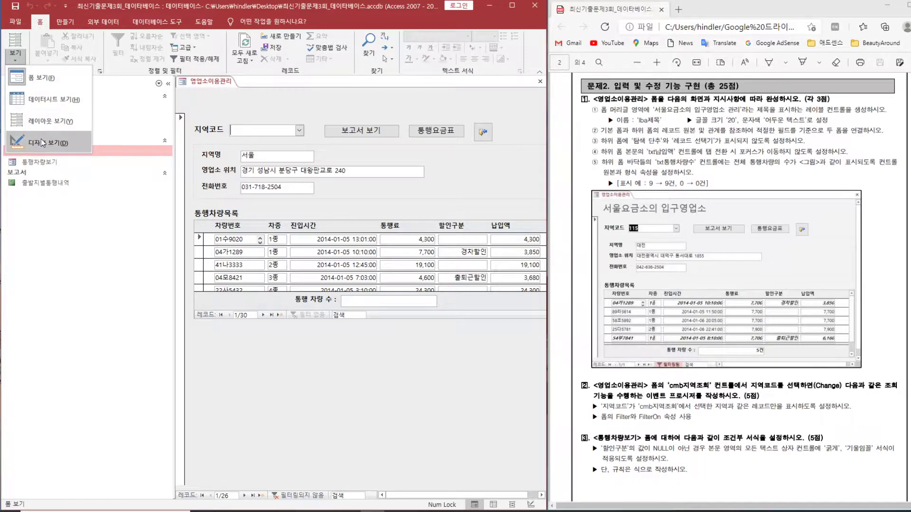
{"action": "left_click", "coordinate": [79, 149]}
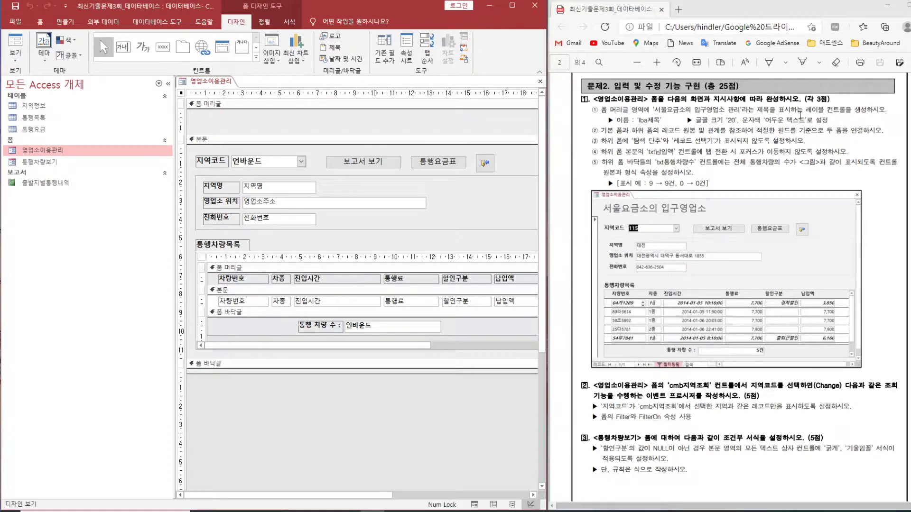
- Add a label about 10.6 cm wide and 1.1 cm high to the main form header, reading 서울요금소의 입구영업소
{"action": "left_click", "coordinate": [145, 49]}
{"action": "left_click_drag", "start_coordinate": [193, 112], "coordinate": [391, 132]}
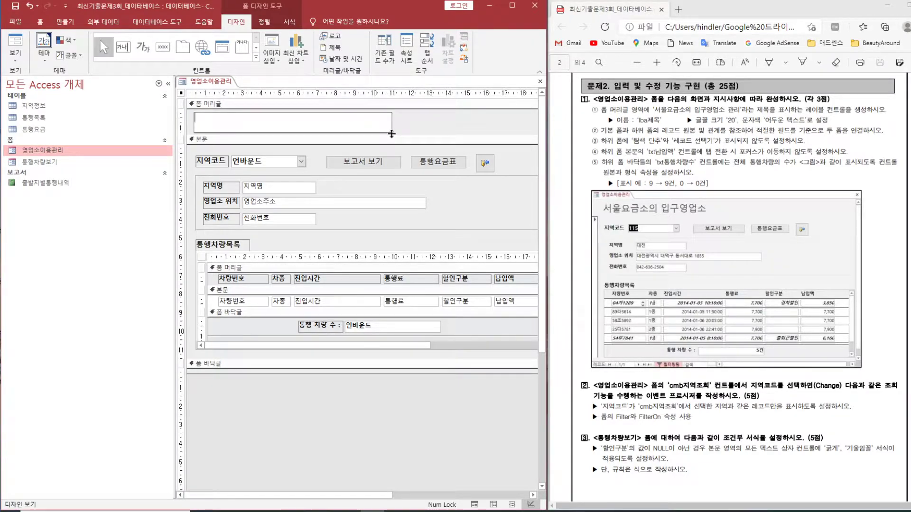
{"action": "type", "text": "서울요금소의 입구영업소"}
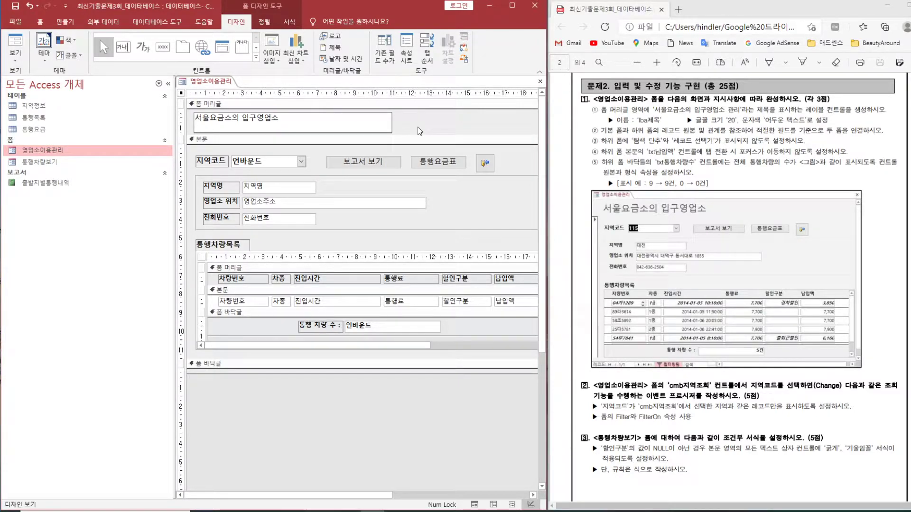
{"action": "key", "text": "Return"}
- Name the header title label lba제목
{"action": "double_click", "coordinate": [379, 128]}
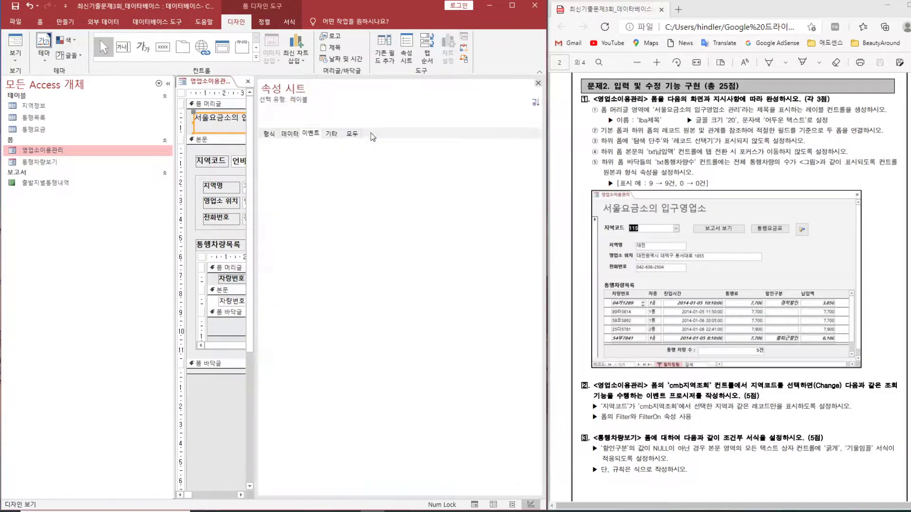
{"action": "left_click", "coordinate": [332, 135]}
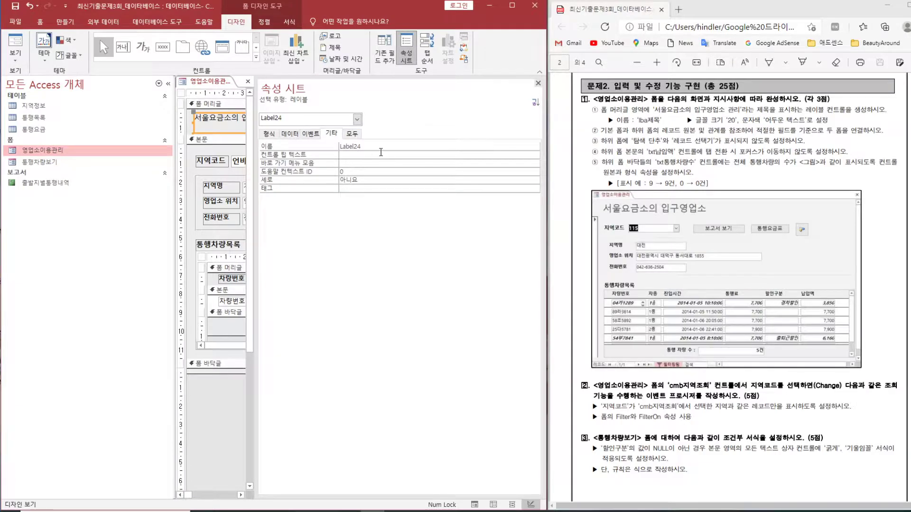
{"action": "left_click", "coordinate": [368, 146]}
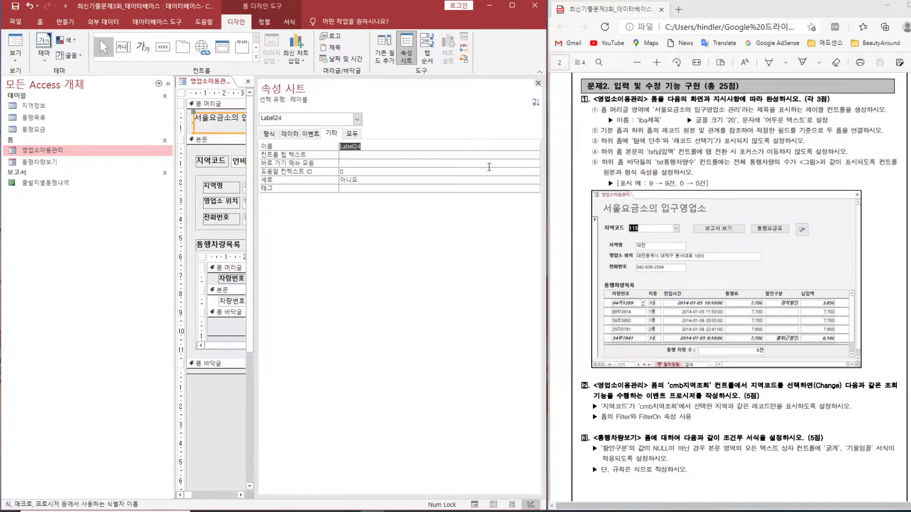
{"action": "type", "text": "lba"}
{"action": "type", "text": "제목"}
{"action": "key", "text": "Return"}
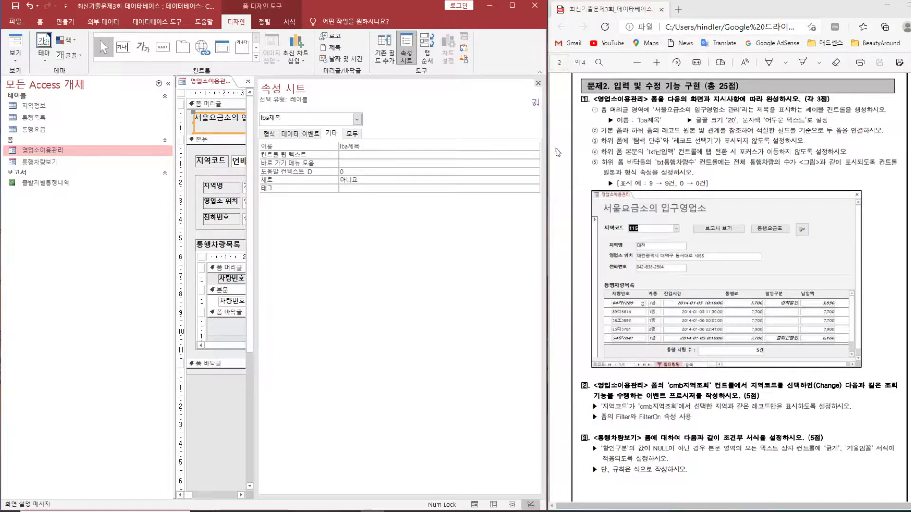
- Set the title label's font size to 20 and its text colour to 어두운 텍스트
{"action": "left_click", "coordinate": [267, 135]}
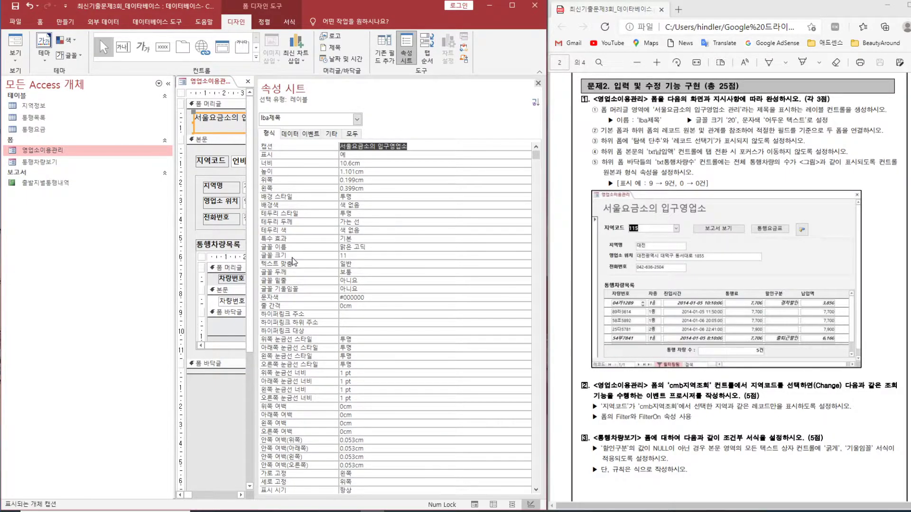
{"action": "left_click", "coordinate": [335, 257]}
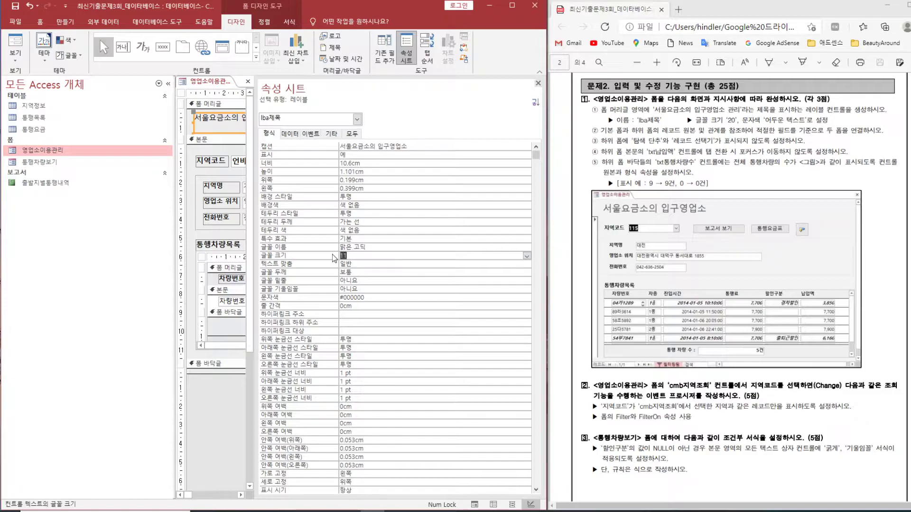
{"action": "type", "text": "20"}
{"action": "key", "text": "Return"}
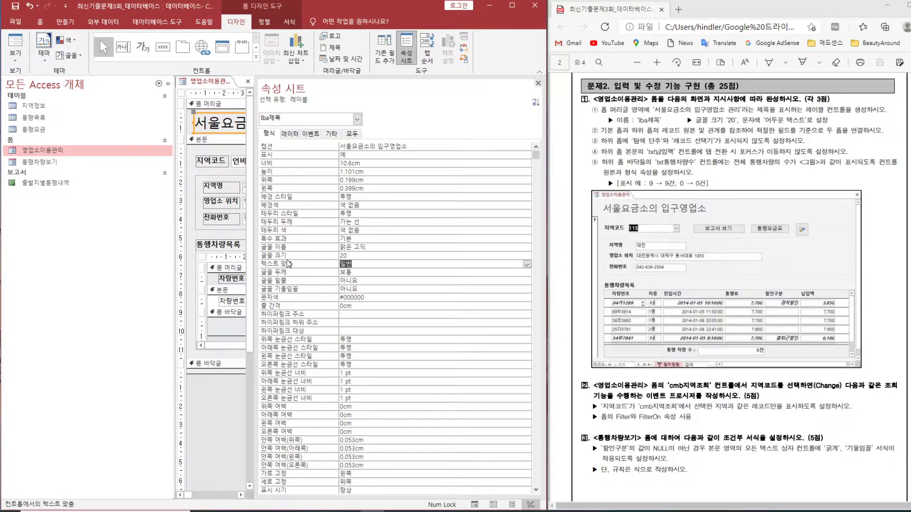
{"action": "left_click", "coordinate": [394, 298]}
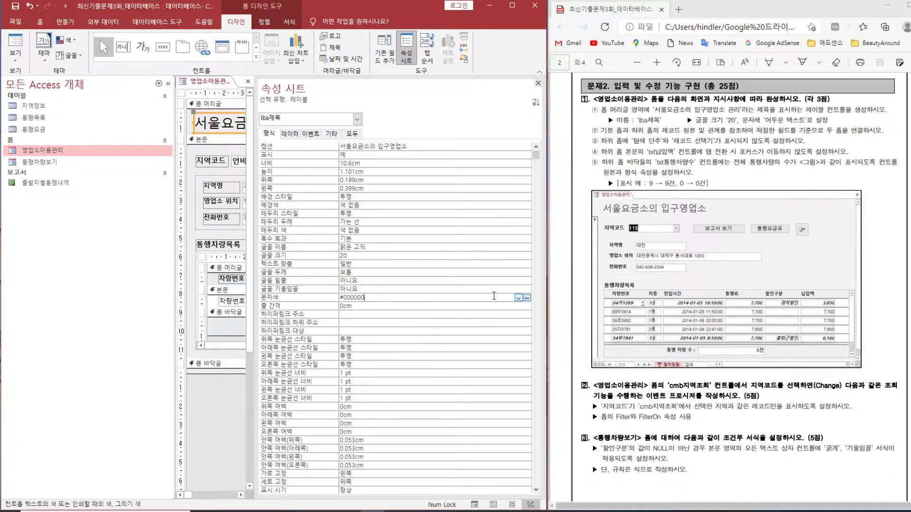
{"action": "left_click", "coordinate": [517, 297]}
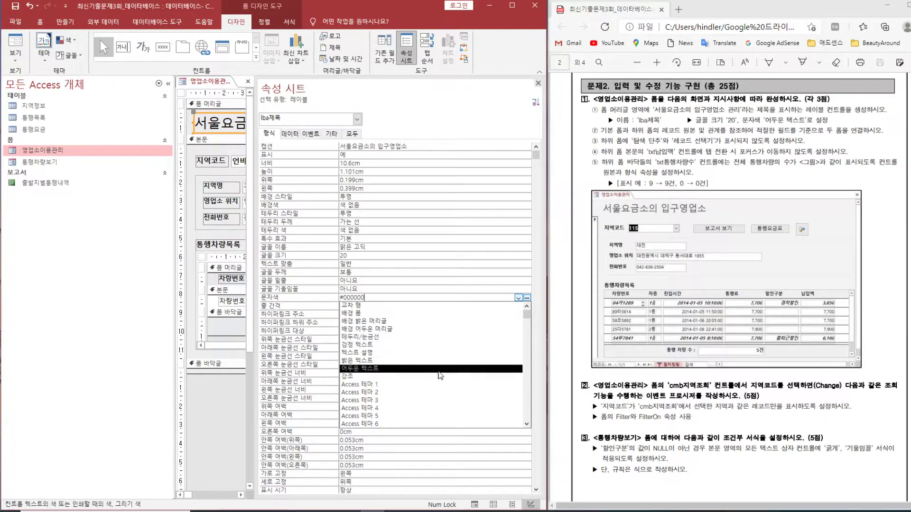
{"action": "left_click", "coordinate": [439, 369]}
{"action": "key", "text": "Return"}
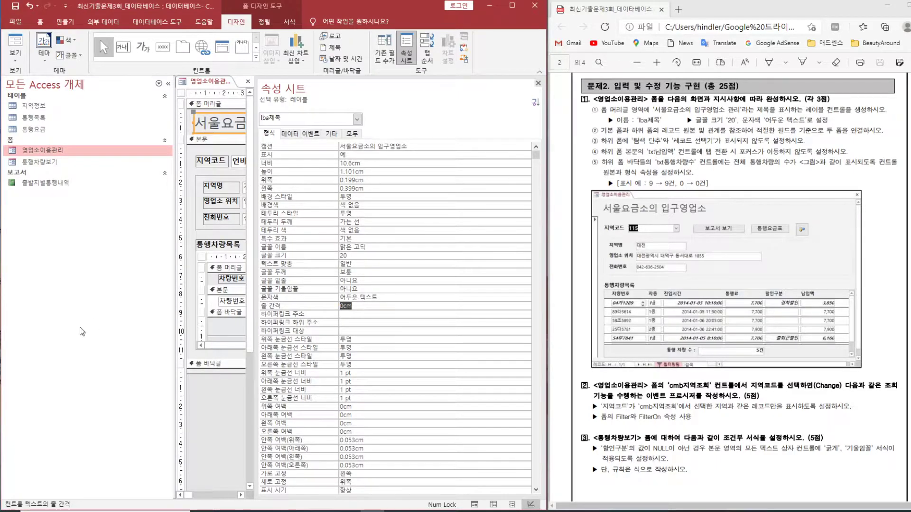
{"action": "left_click", "coordinate": [538, 84]}
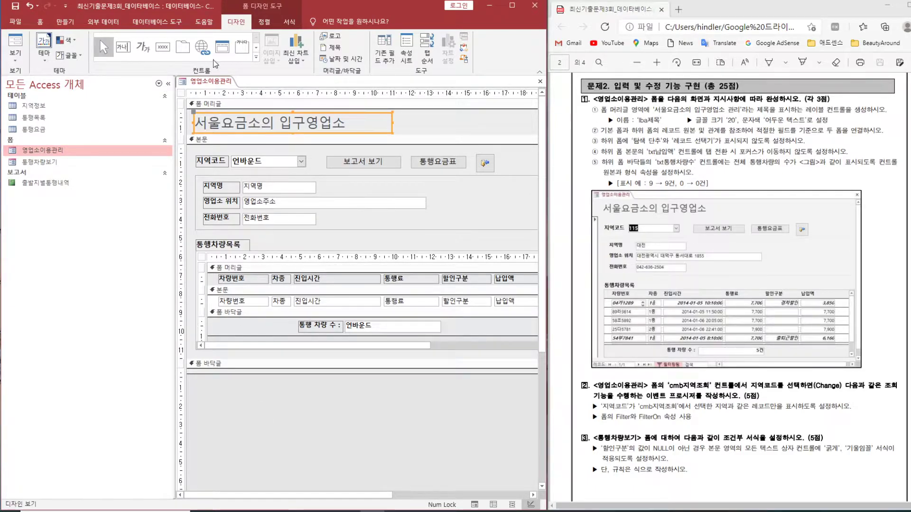
- Link the 통행차량목록 subform to the main form, with 지역코드 as master field and 입구ID as child field
{"action": "double_click", "coordinate": [309, 412]}
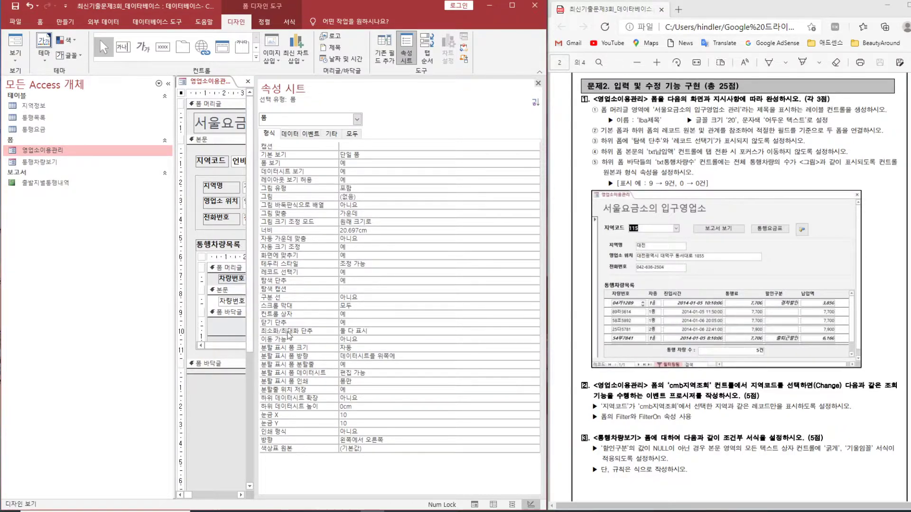
{"action": "left_click_drag", "start_coordinate": [255, 392], "coordinate": [374, 392]}
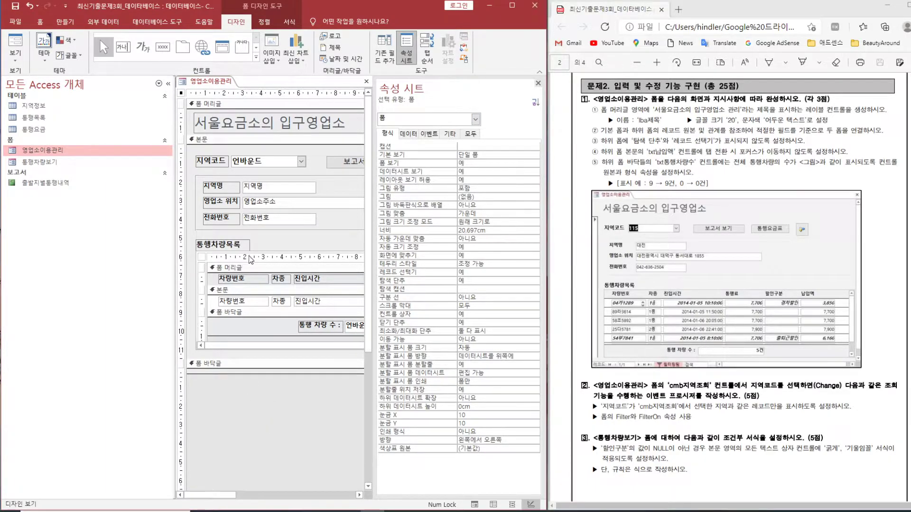
{"action": "left_click", "coordinate": [272, 252]}
{"action": "left_click", "coordinate": [271, 252]}
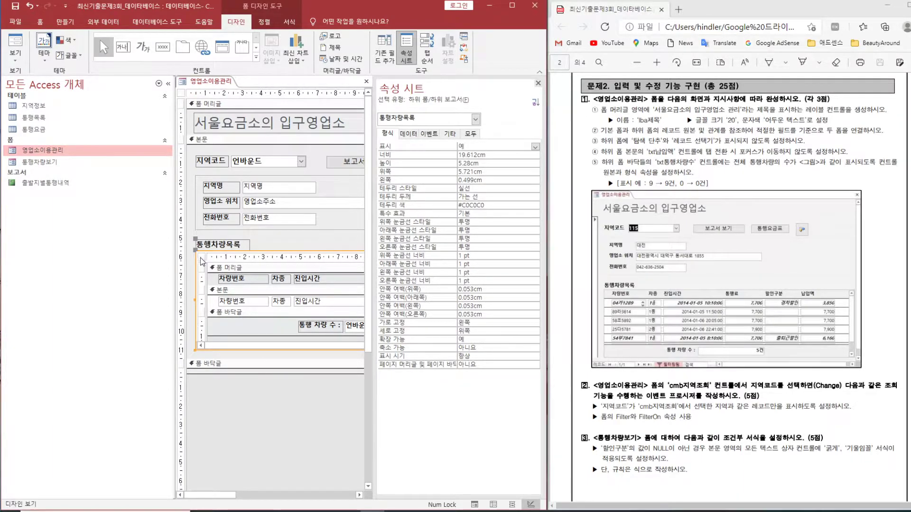
{"action": "left_click", "coordinate": [407, 133]}
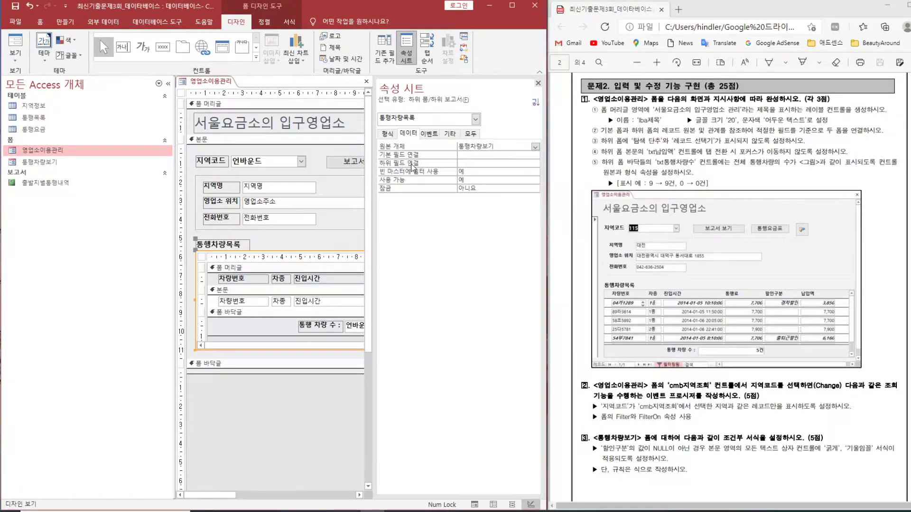
{"action": "left_click", "coordinate": [488, 156]}
{"action": "left_click", "coordinate": [535, 155]}
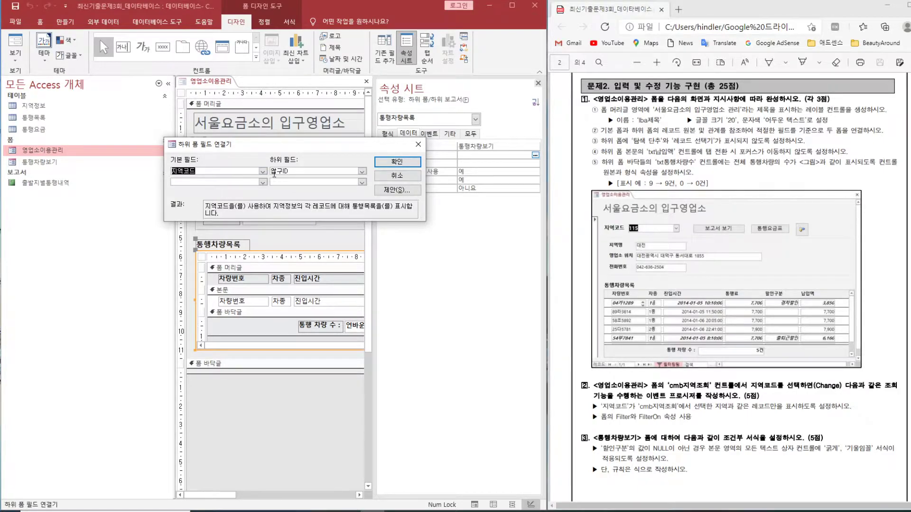
{"action": "left_click", "coordinate": [398, 162]}
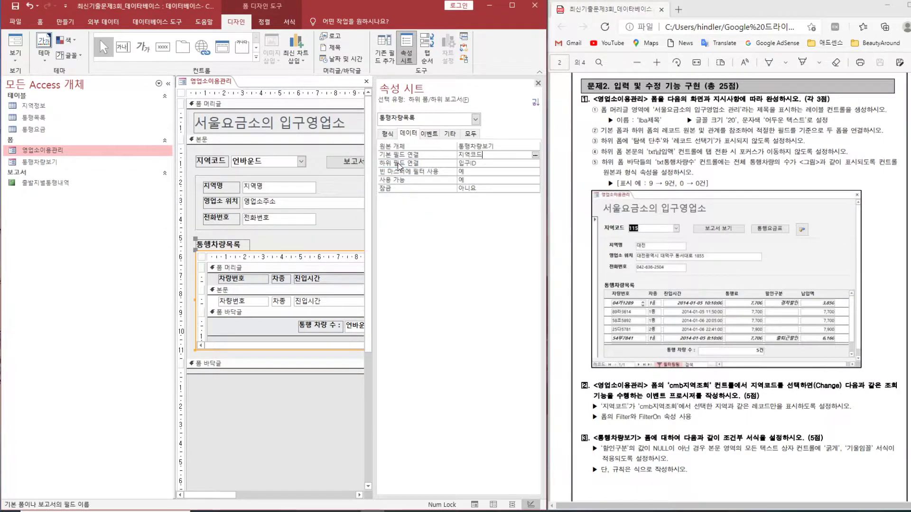
{"action": "left_click", "coordinate": [538, 83]}
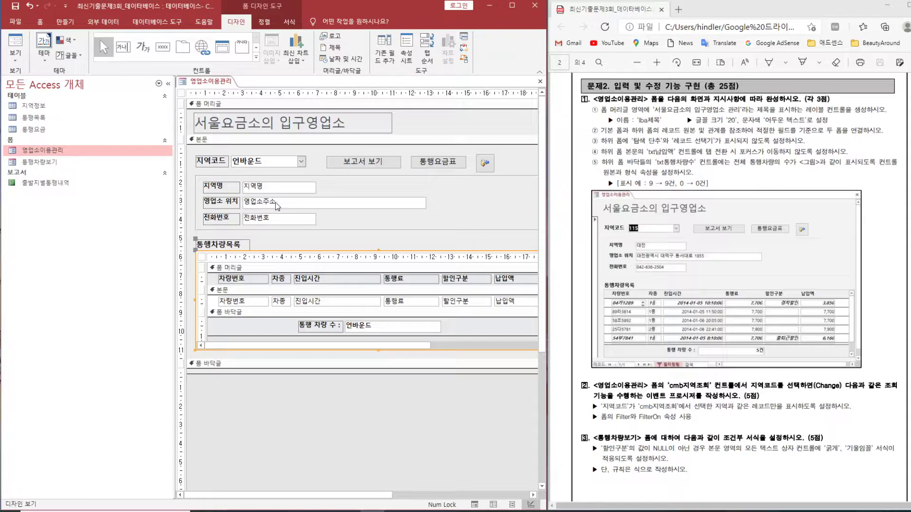
- Set both the record selectors (레코드 선택기) and navigation buttons (탐색 단추) of the 통행차량목록 subform to 아니요
{"action": "left_click", "coordinate": [202, 258]}
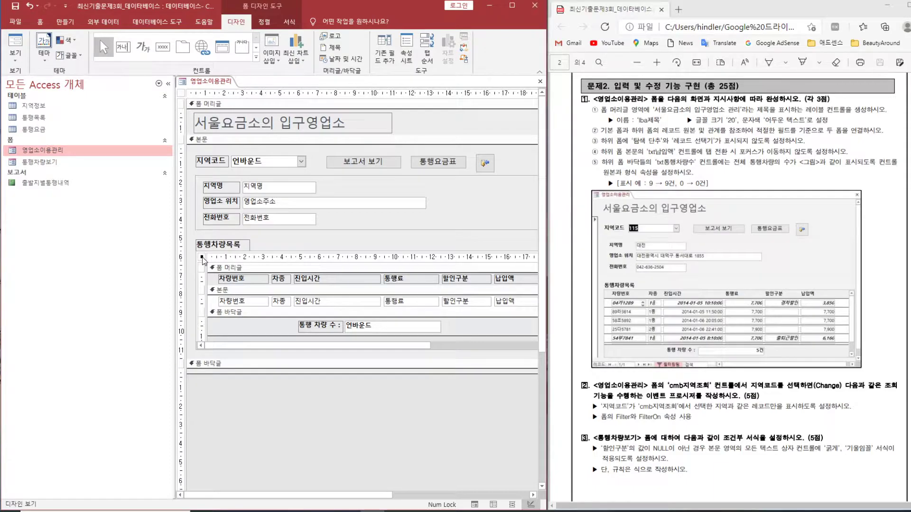
{"action": "double_click", "coordinate": [203, 259]}
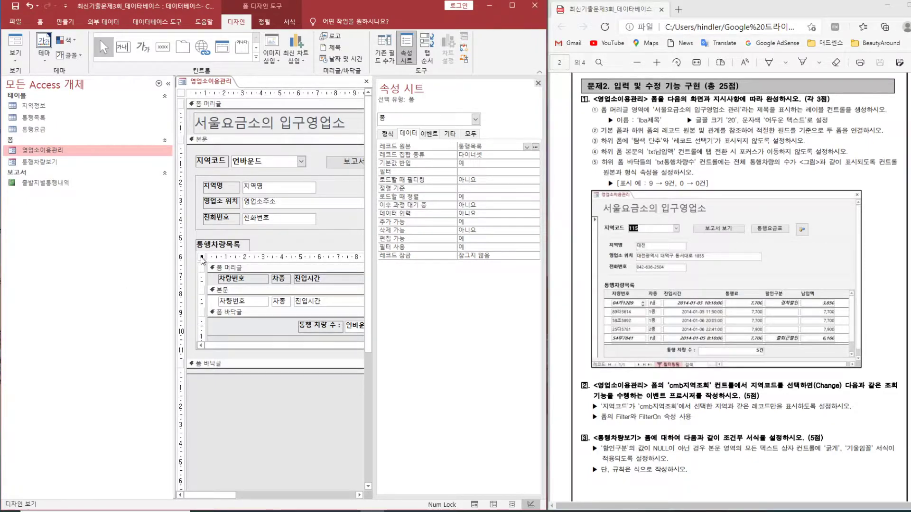
{"action": "left_click", "coordinate": [388, 134]}
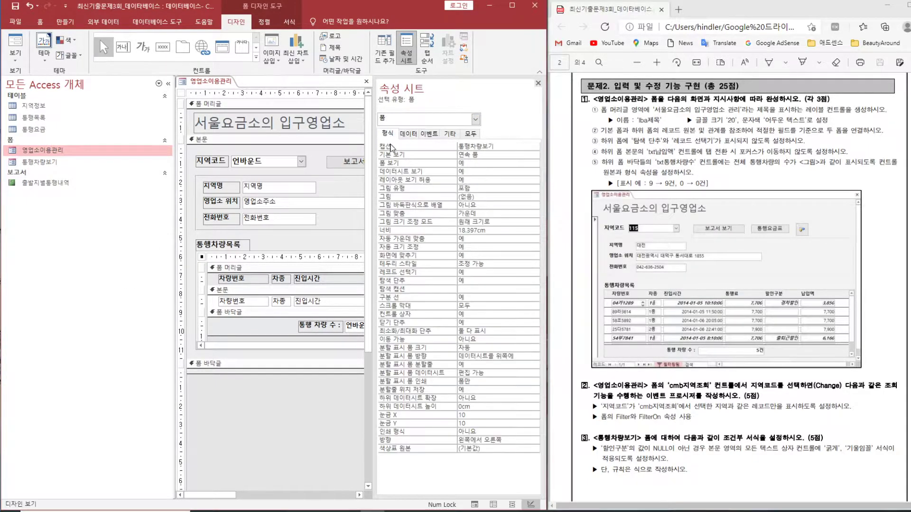
{"action": "double_click", "coordinate": [425, 274]}
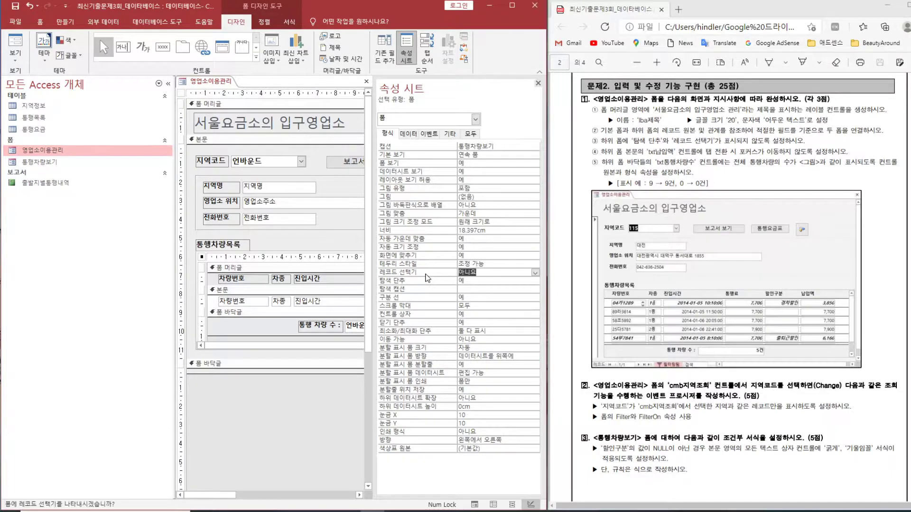
{"action": "double_click", "coordinate": [427, 282]}
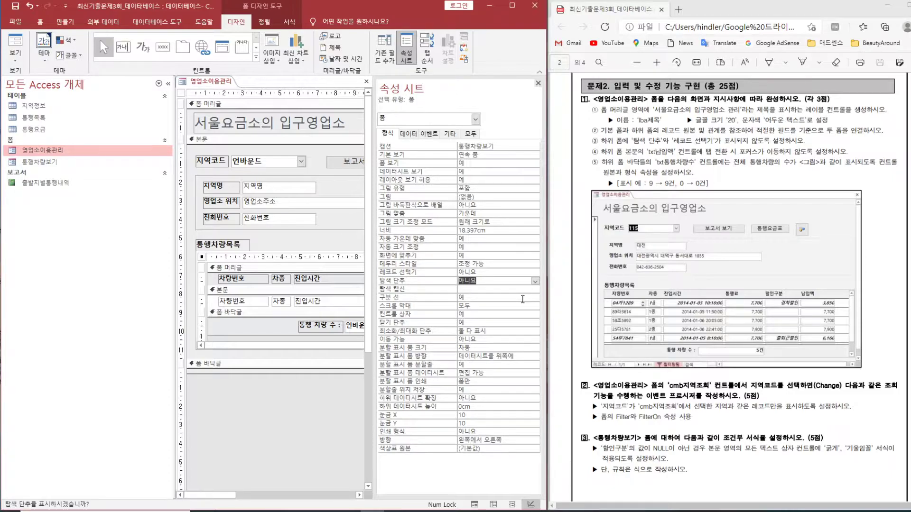
- Set the tab stop (탭 정지) of the txt납입액 text box in the subform's detail section to 아니요
{"action": "left_click", "coordinate": [538, 83]}
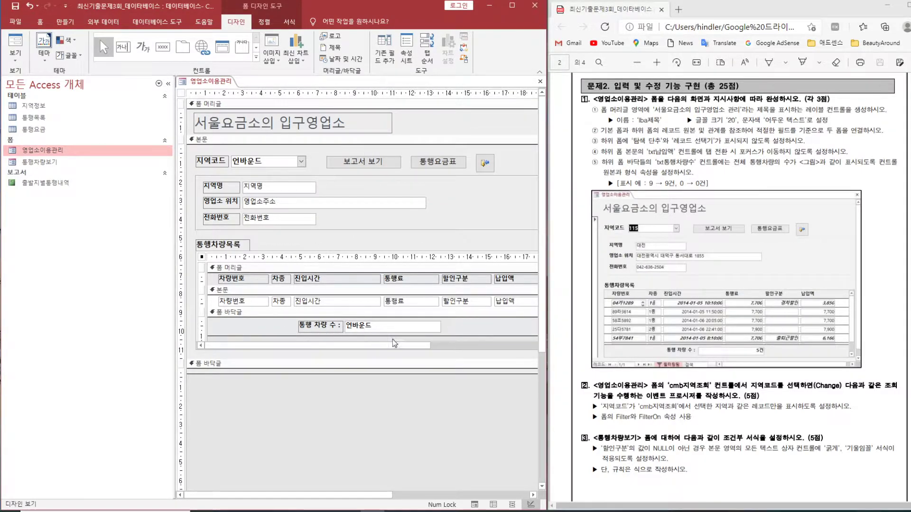
{"action": "left_click", "coordinate": [506, 306]}
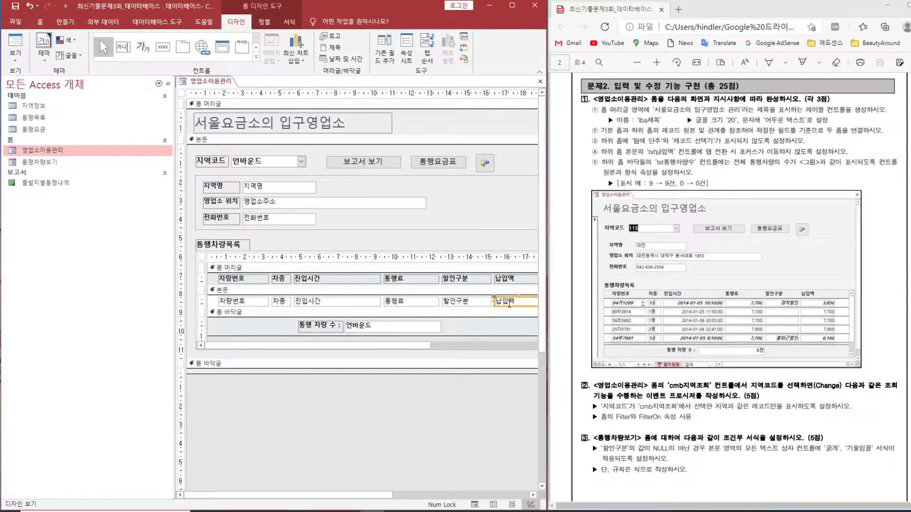
{"action": "double_click", "coordinate": [508, 310]}
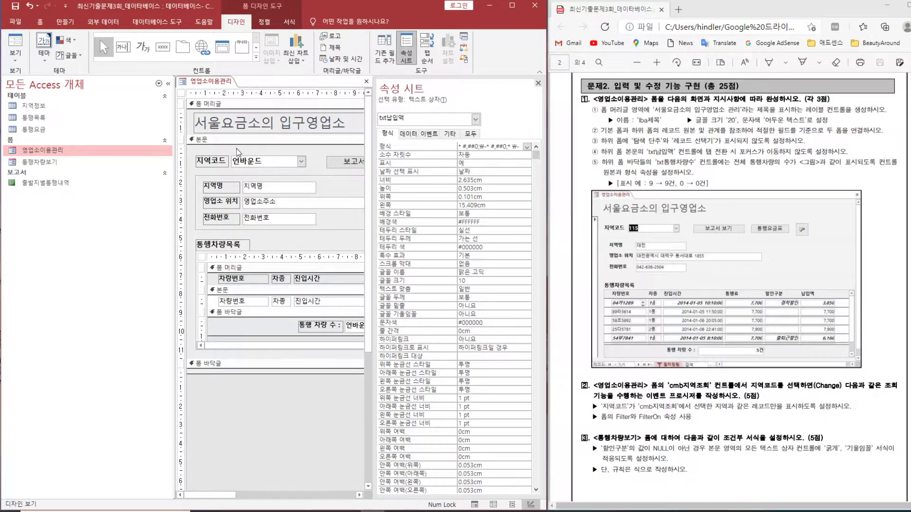
{"action": "left_click", "coordinate": [450, 134]}
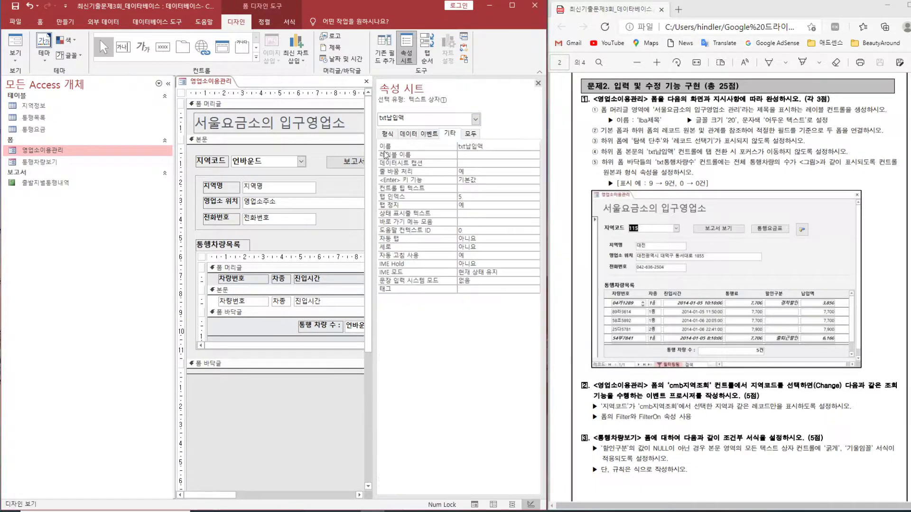
{"action": "double_click", "coordinate": [402, 206]}
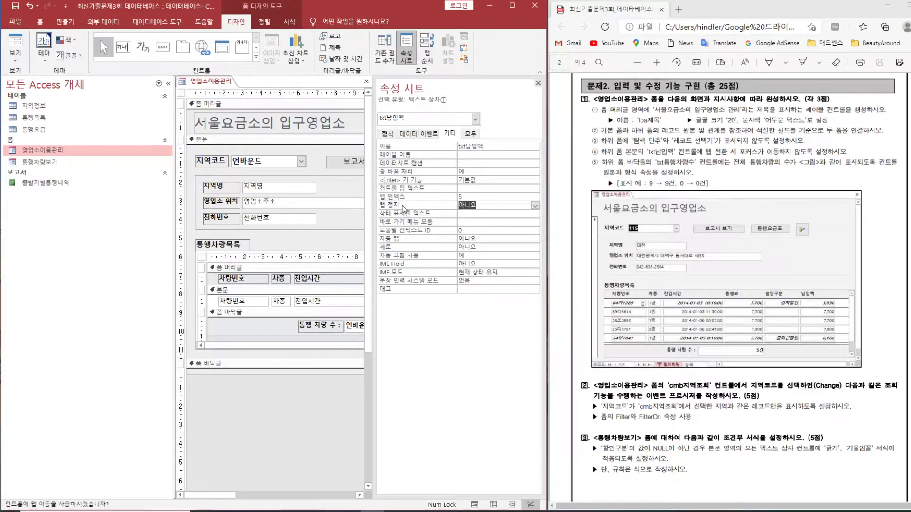
{"action": "key", "text": "Return"}
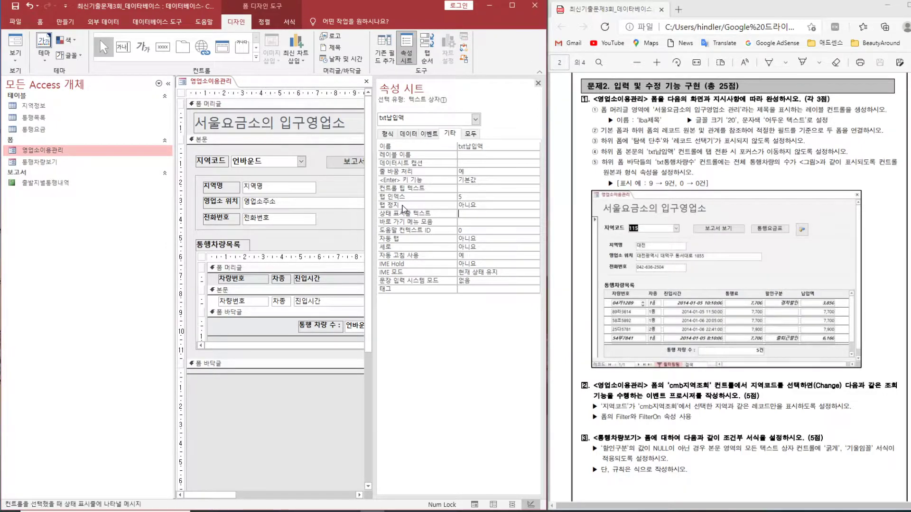
{"action": "left_click", "coordinate": [538, 83]}
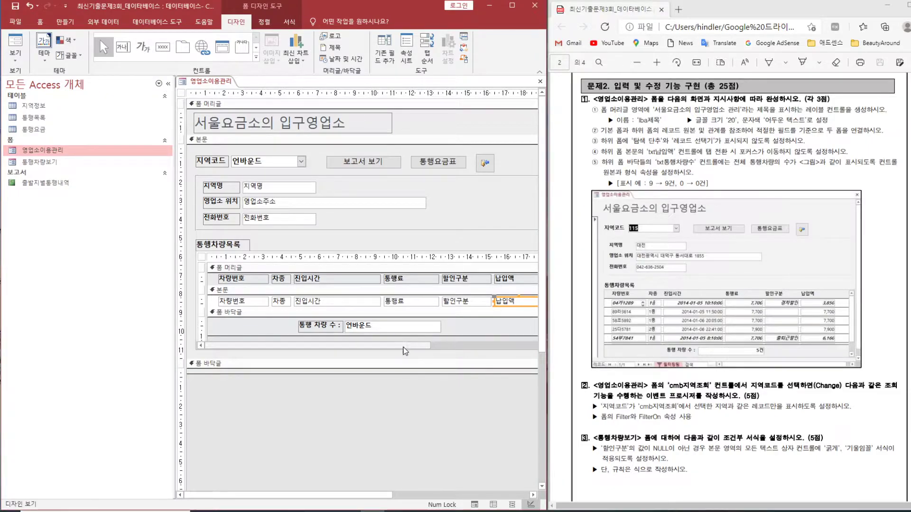
- Enter =Count(*) & "건" as the control source of the unbound txt통행차량수 text box in the subform's footer
{"action": "left_click", "coordinate": [385, 327]}
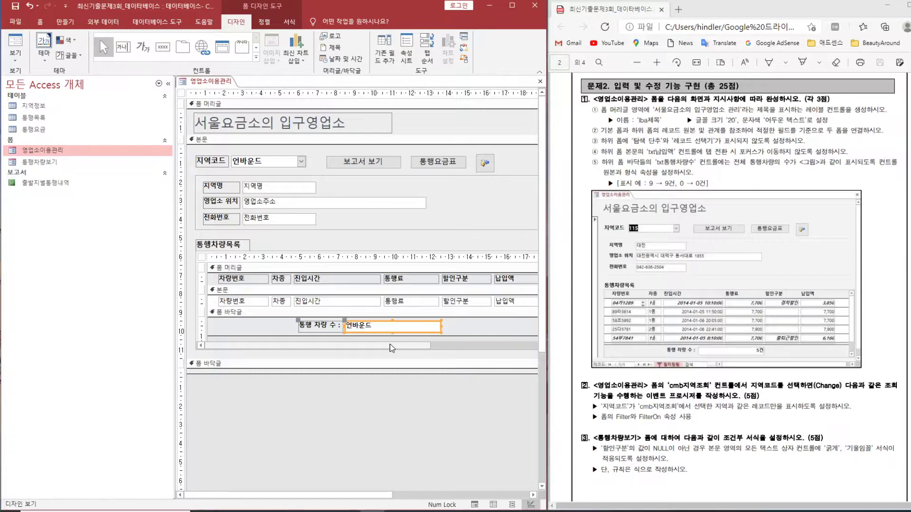
{"action": "type", "text": "="}
{"action": "type", "text": "ㅊ"}
{"action": "key", "text": "BackSpace"}
{"action": "type", "text": "count(*)"}
{"action": "key", "text": "Return"}
{"action": "left_click", "coordinate": [397, 326]}
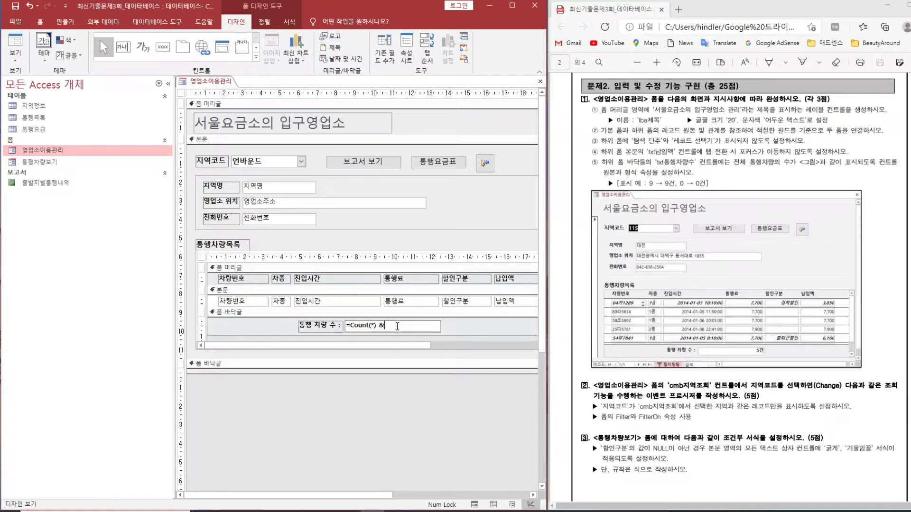
{"action": "type", "text": "& \"건\""}
{"action": "key", "text": "Return"}
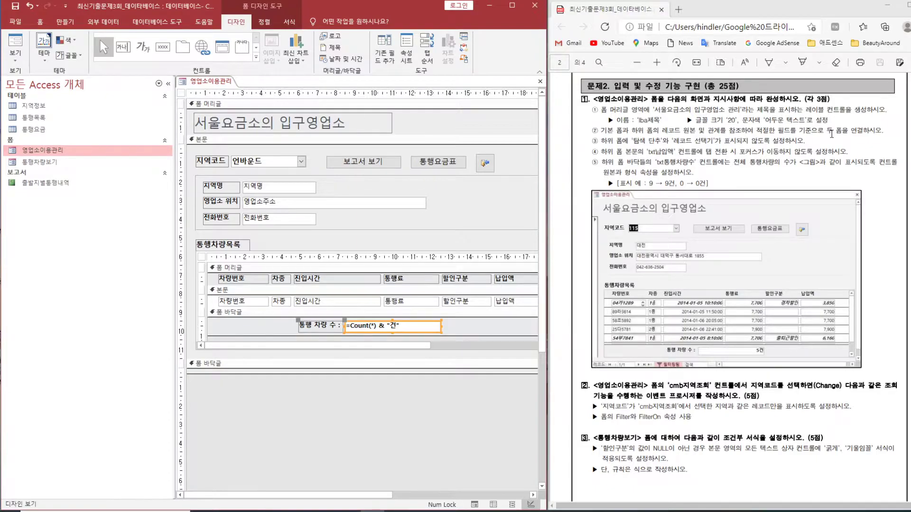
- Set the format (형식) of the txt통행차량수 text box to 0₩건
{"action": "double_click", "coordinate": [376, 335]}
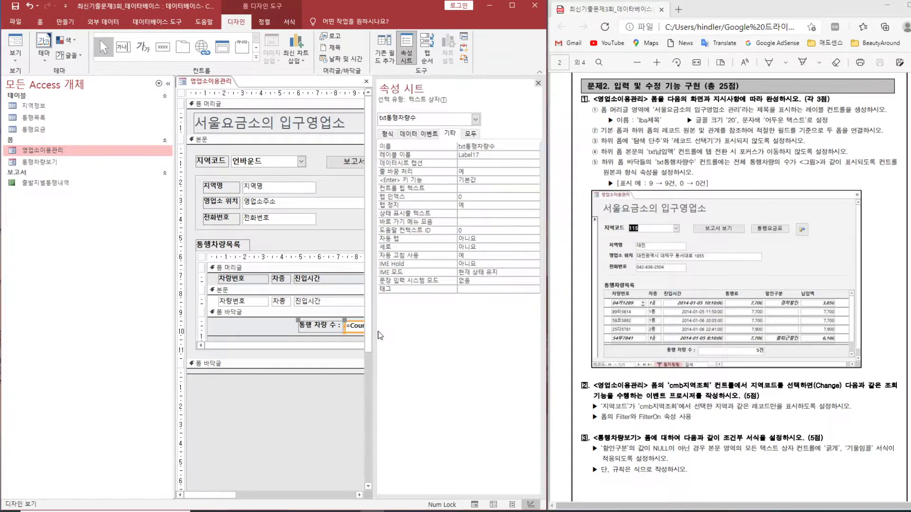
{"action": "left_click", "coordinate": [388, 133]}
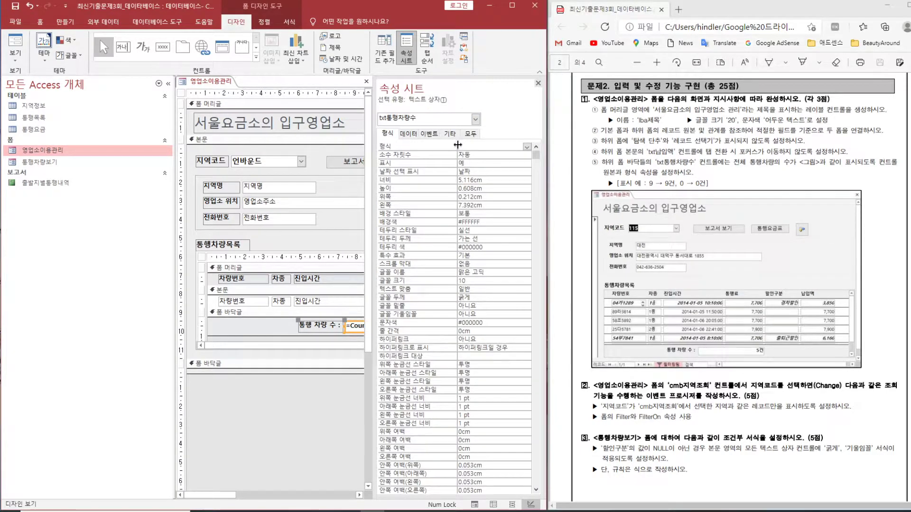
{"action": "left_click", "coordinate": [494, 146]}
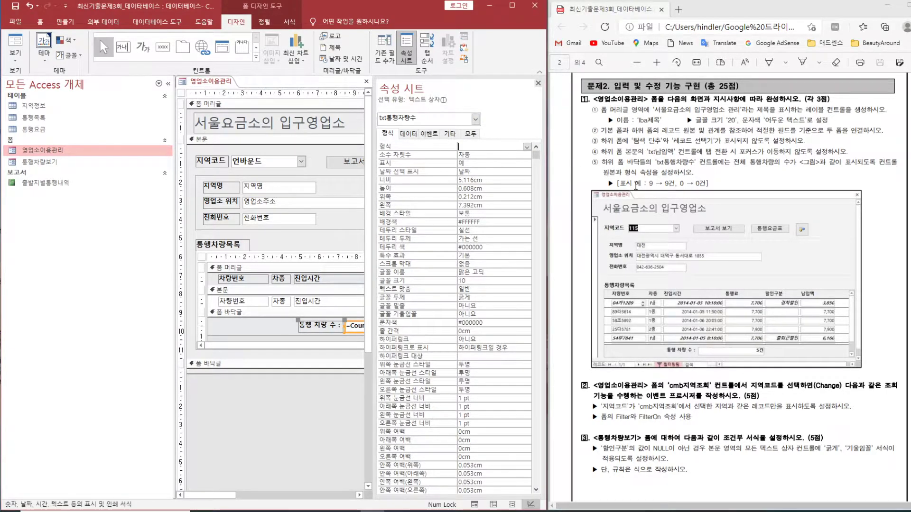
{"action": "type", "text": "0#건"}
{"action": "key", "text": "Return"}
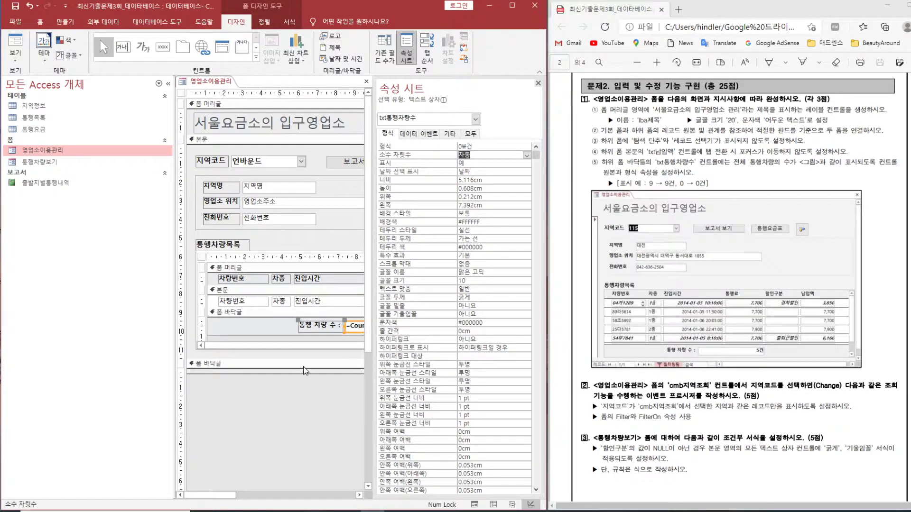
{"action": "left_click", "coordinate": [308, 359]}
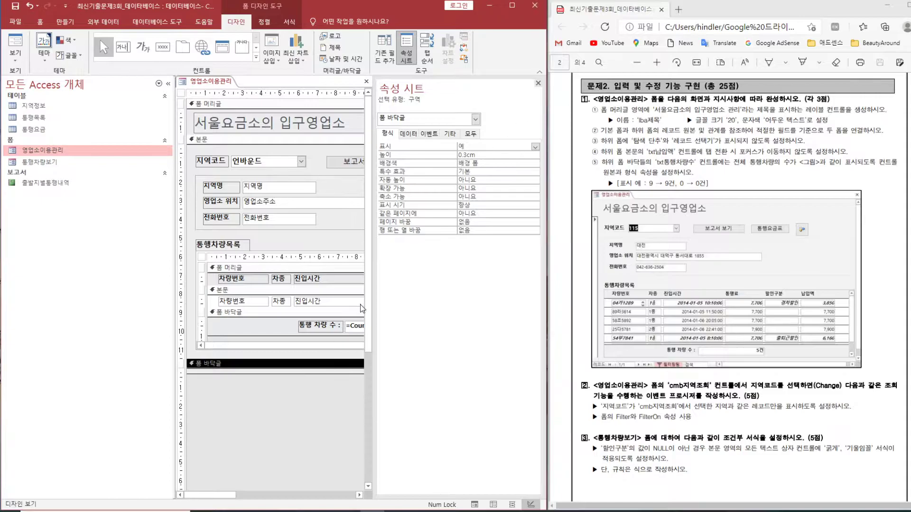
{"action": "left_click", "coordinate": [538, 83]}
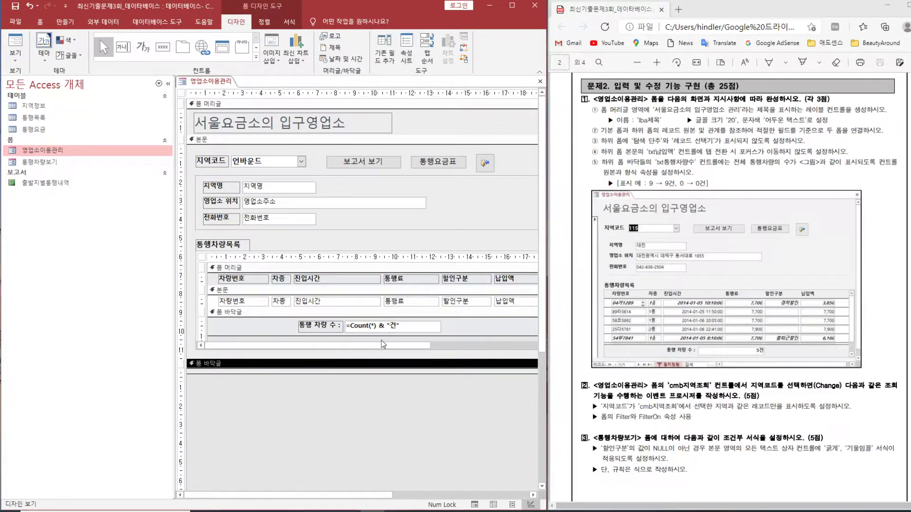
- Remove & "건" from the txt통행차량수 expression, leaving =Count(*) as its source
{"action": "left_click", "coordinate": [379, 327]}
{"action": "double_click", "coordinate": [377, 328]}
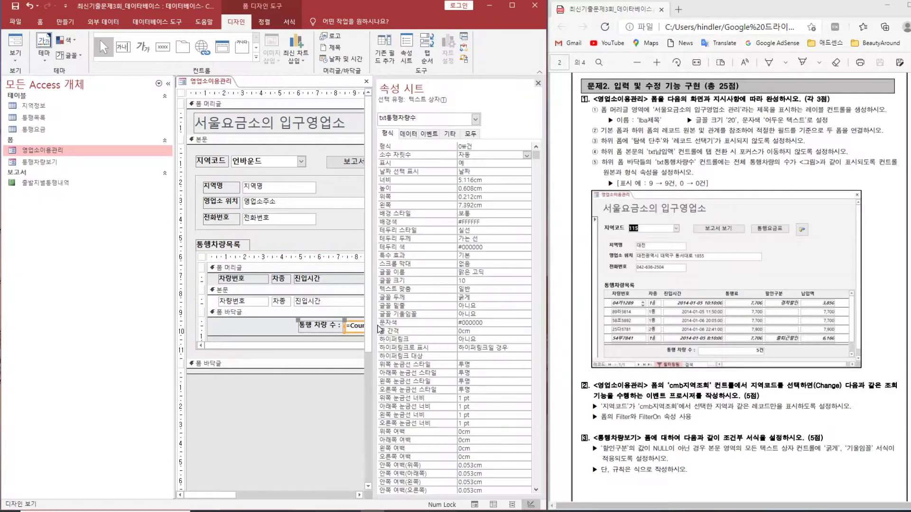
{"action": "left_click", "coordinate": [181, 92]}
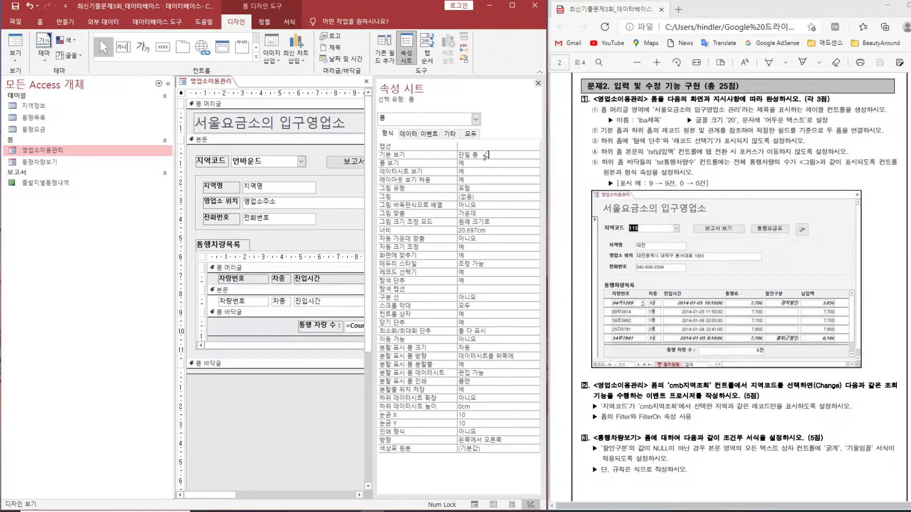
{"action": "left_click", "coordinate": [538, 83]}
{"action": "left_click", "coordinate": [378, 327]}
{"action": "left_click", "coordinate": [378, 328]}
{"action": "left_click_drag", "start_coordinate": [377, 327], "coordinate": [463, 332]}
{"action": "key", "text": "Delete"}
{"action": "key", "text": "Return"}
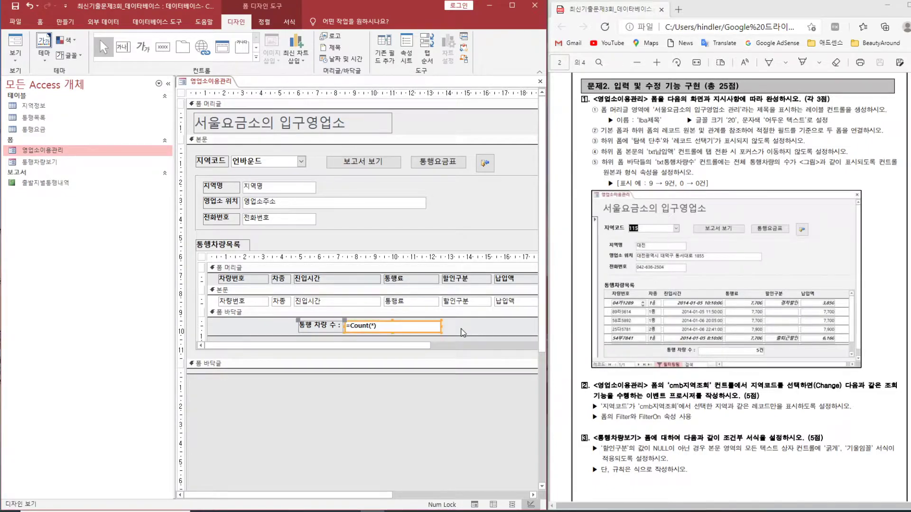
- Review the 영업소이용관리 form in datasheet and layout views, then return to design view and check the txt통행차량수 properties
{"action": "left_click", "coordinate": [15, 54]}
{"action": "left_click", "coordinate": [33, 100]}
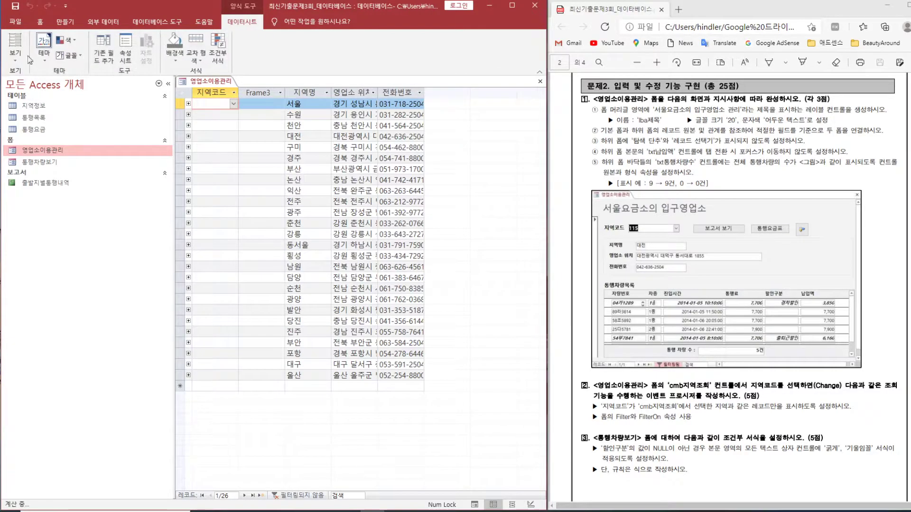
{"action": "left_click", "coordinate": [15, 45]}
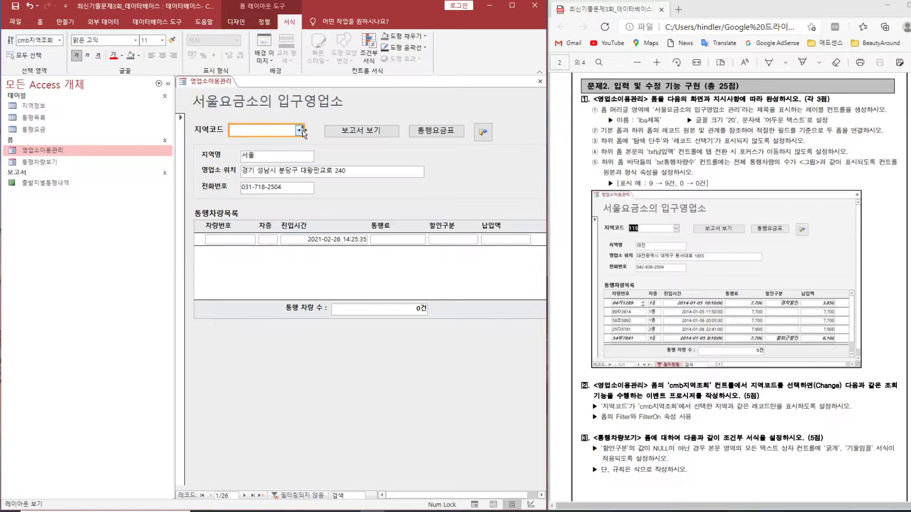
{"action": "left_click", "coordinate": [430, 192]}
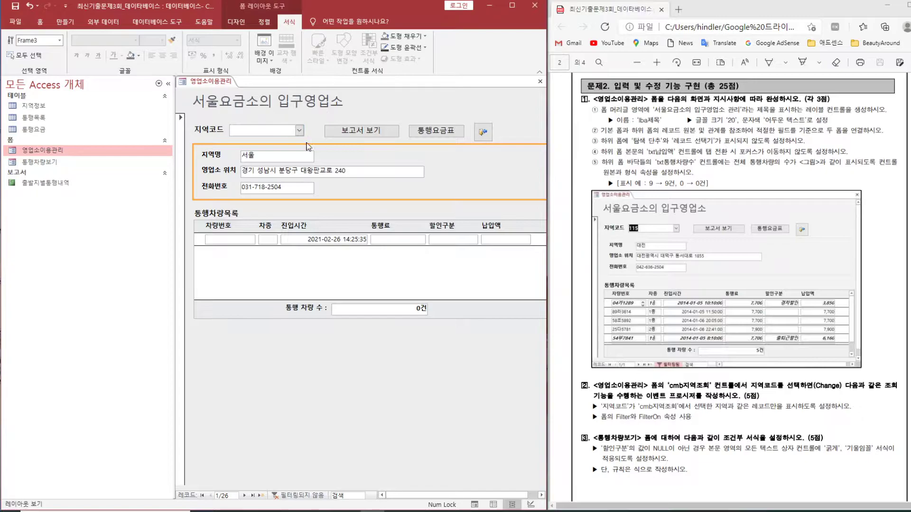
{"action": "left_click", "coordinate": [410, 374]}
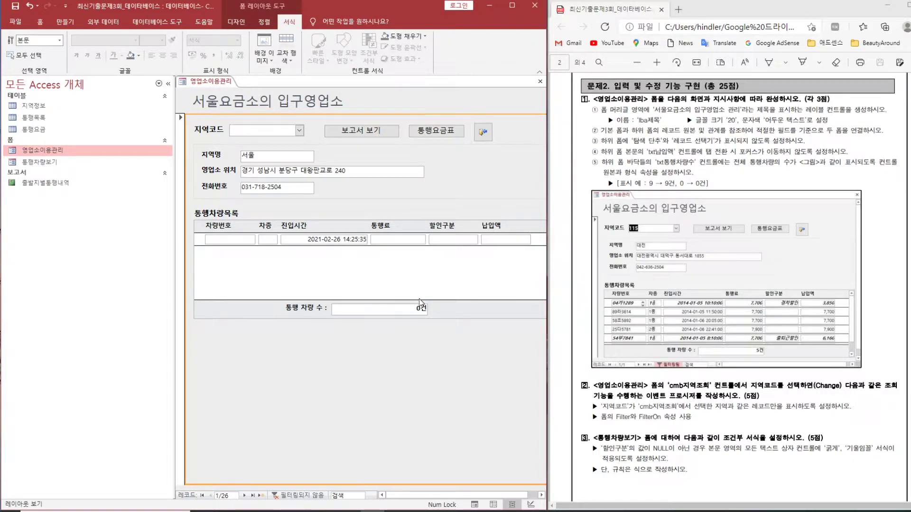
{"action": "left_click", "coordinate": [242, 22]}
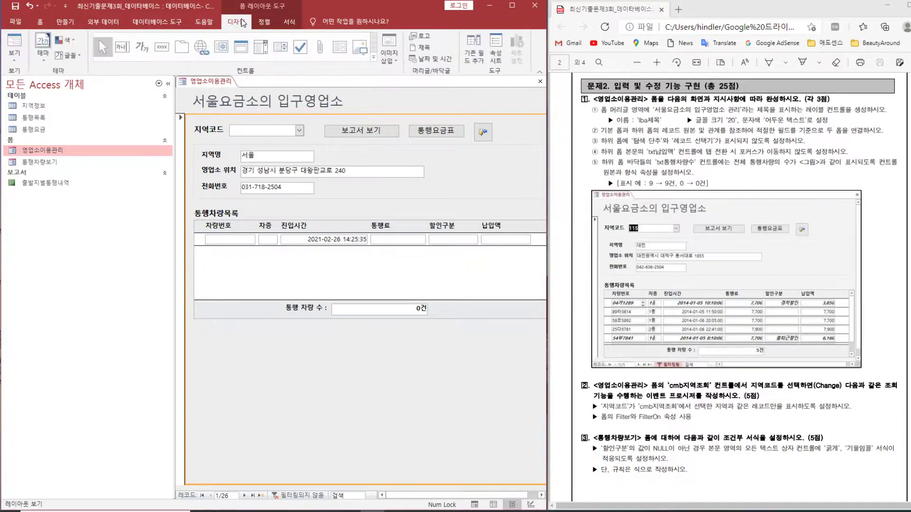
{"action": "left_click", "coordinate": [16, 56]}
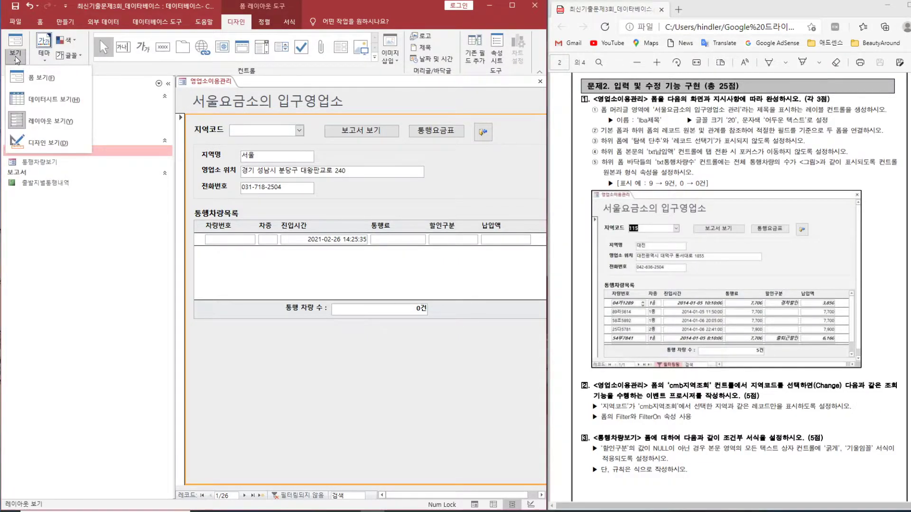
{"action": "left_click", "coordinate": [47, 143]}
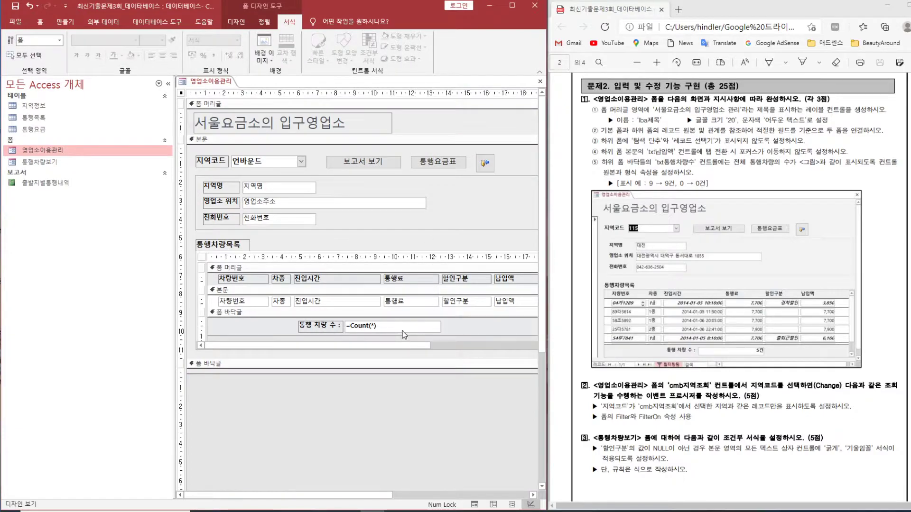
{"action": "left_click", "coordinate": [398, 326]}
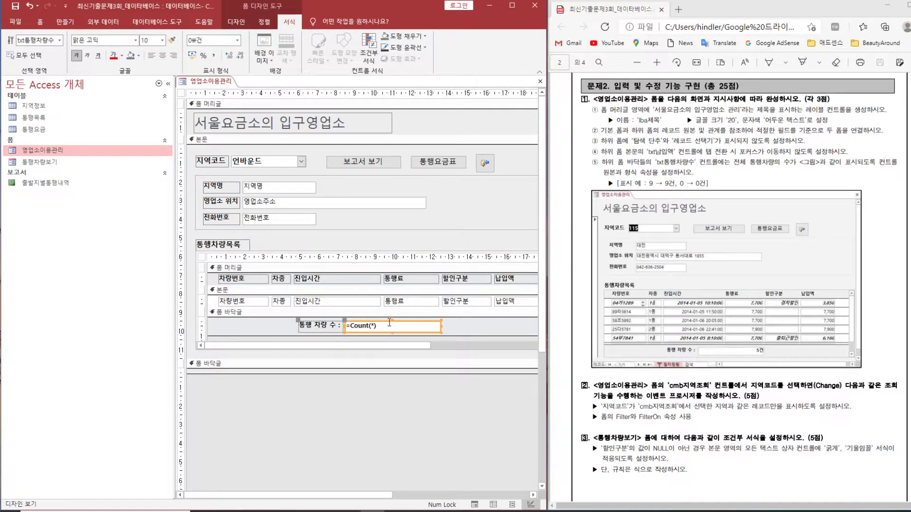
{"action": "double_click", "coordinate": [389, 325]}
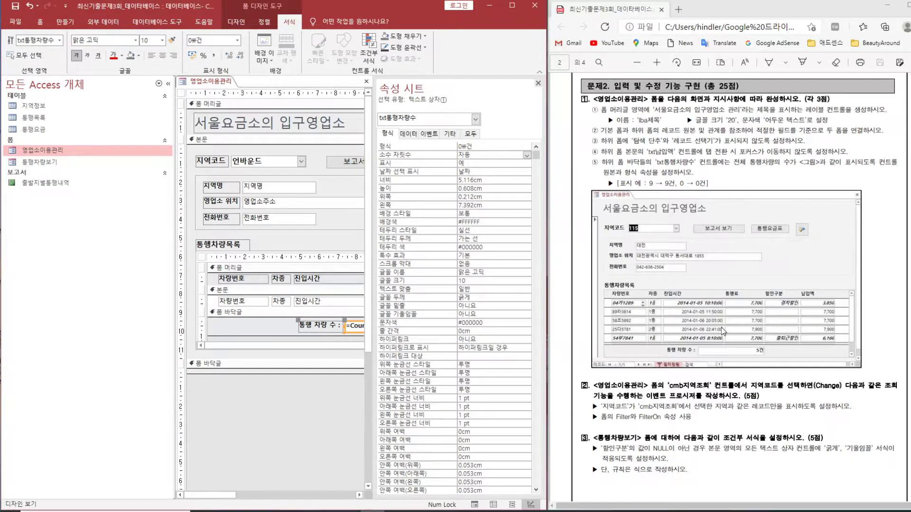
{"action": "left_click", "coordinate": [538, 84]}
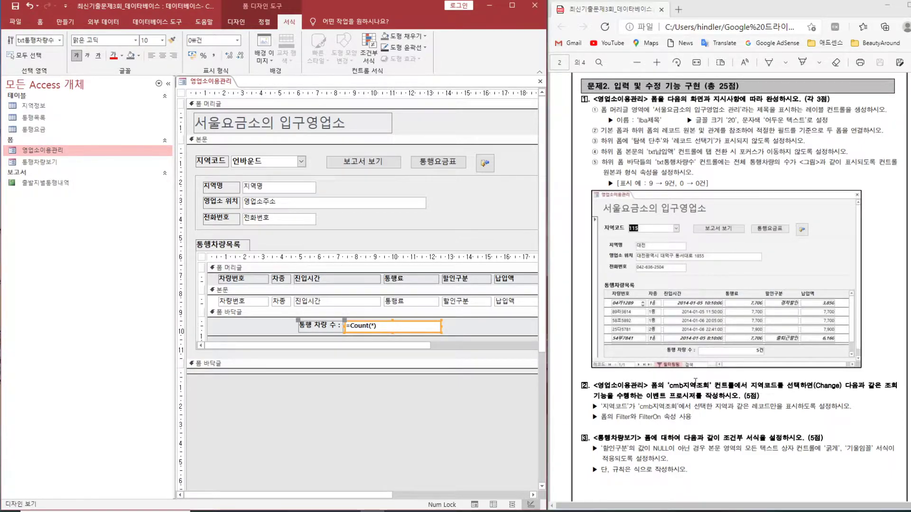
- Create an event procedure for the On Change event of the cmb지역조회 combo box using the code builder (코드 작성기)
{"action": "left_click", "coordinate": [250, 164]}
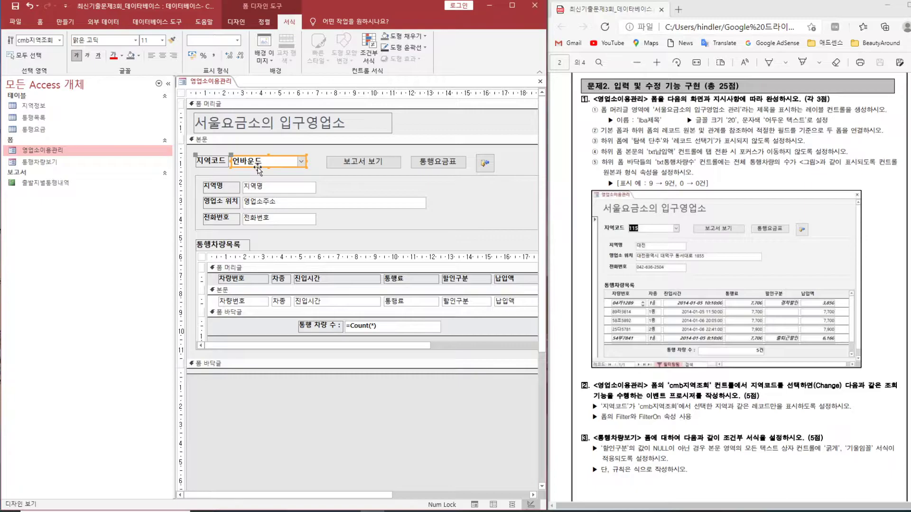
{"action": "double_click", "coordinate": [258, 165]}
{"action": "left_click", "coordinate": [428, 135]}
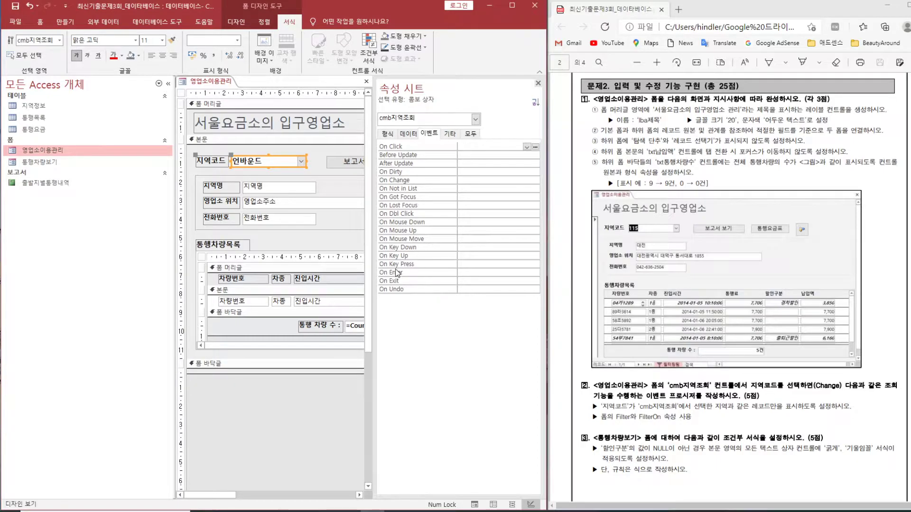
{"action": "left_click", "coordinate": [495, 180]}
{"action": "left_click", "coordinate": [535, 180]}
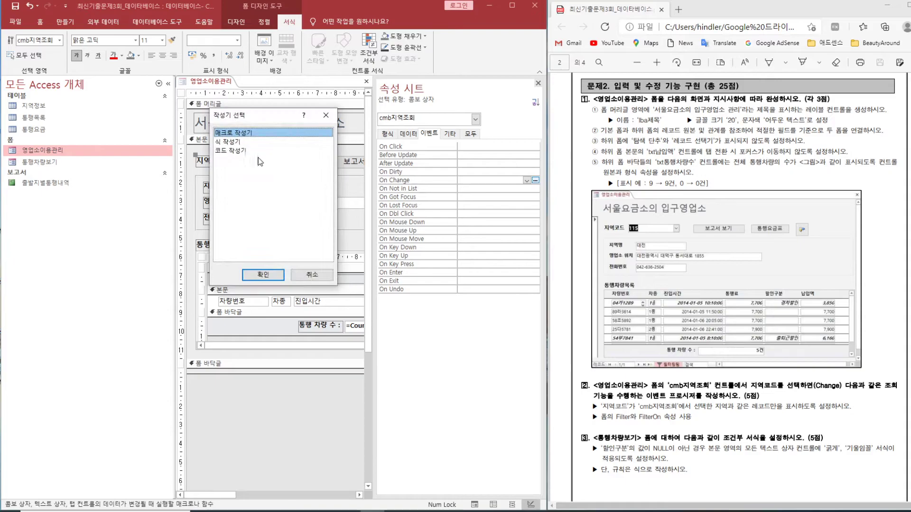
{"action": "left_click", "coordinate": [238, 151]}
{"action": "left_click", "coordinate": [262, 277]}
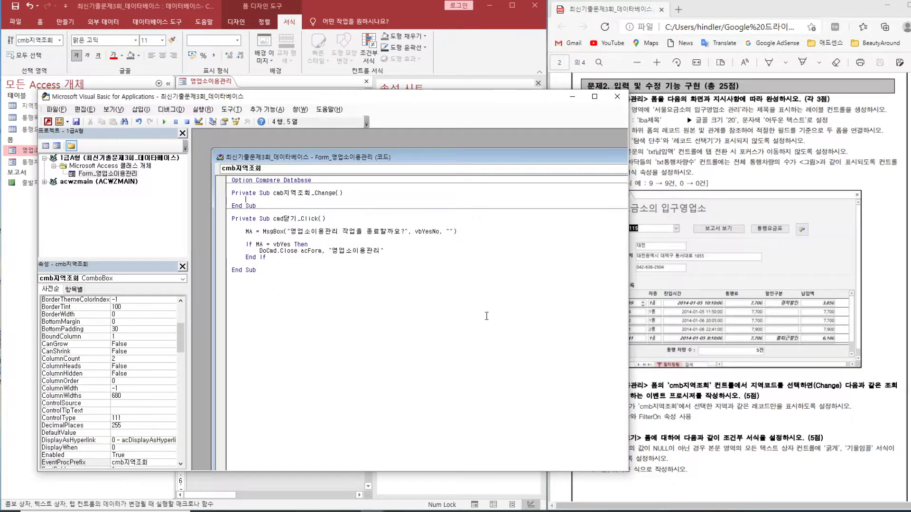
- Write Me.Filter = "조건" as a placeholder filter line in the cmb지역조회_Change procedure
{"action": "type", "text": "Me.filter"}
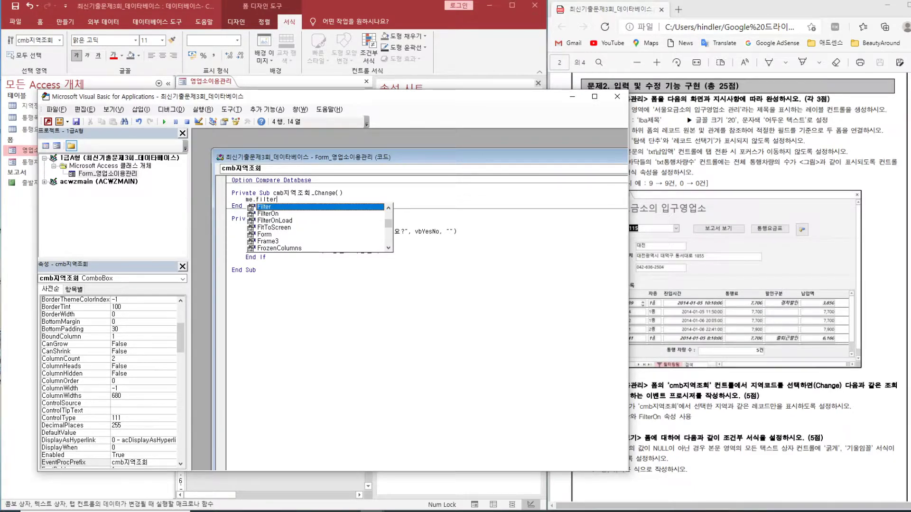
{"action": "type", "text": "+"}
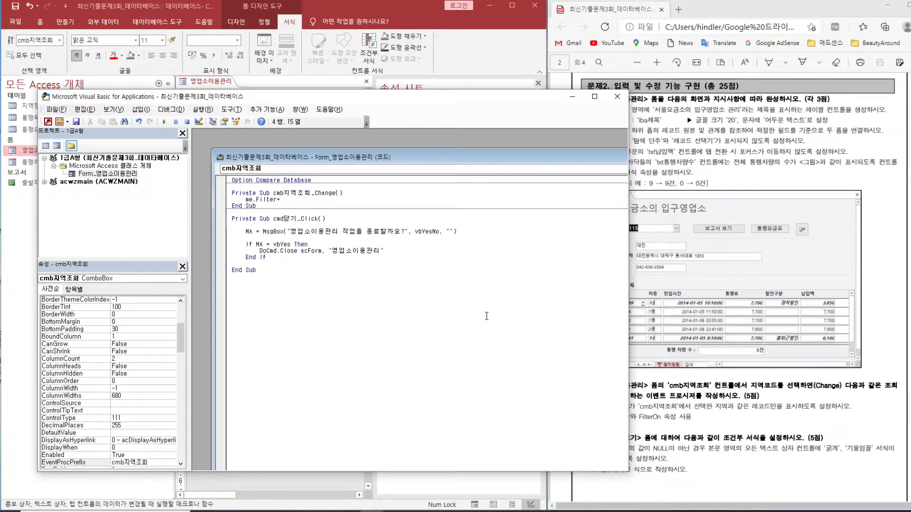
{"action": "type", "text": "="}
{"action": "key", "text": "BackSpace"}
{"action": "key", "text": "BackSpace"}
{"action": "type", "text": "=\"wㅗ거"}
{"action": "key", "text": "BackSpace"}
{"action": "key", "text": "BackSpace"}
{"action": "key", "text": "BackSpace"}
{"action": "key", "text": "BackSpace"}
{"action": "type", "text": "조거ㄴ\""}
{"action": "key", "text": "Return"}
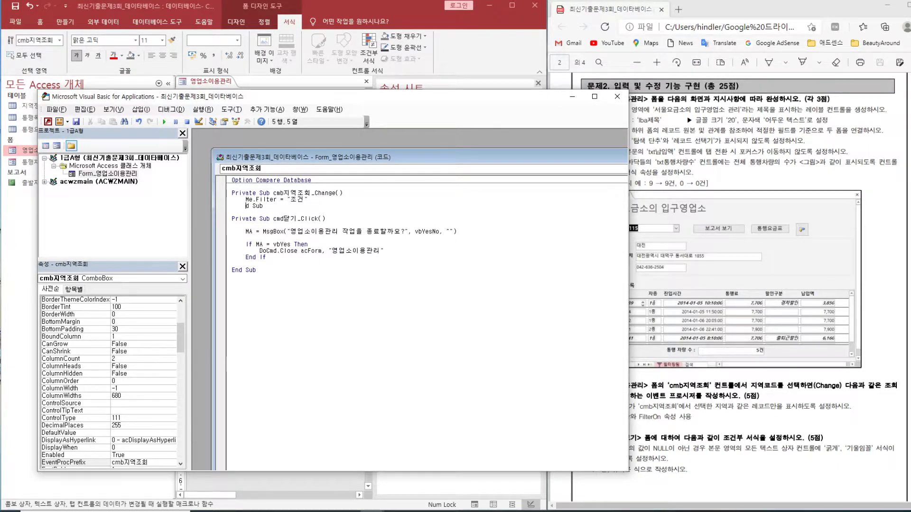
{"action": "type", "text": "me.fio"}
{"action": "key", "text": "BackSpace"}
{"action": "type", "text": "lteron"}
{"action": "key", "text": "Tab"}
{"action": "type", "text": "="}
{"action": "key", "text": "BackSpace"}
{"action": "key", "text": "BackSpace"}
{"action": "key", "text": "BackSpace"}
{"action": "key", "text": "BackSpace"}
{"action": "key", "text": "BackSpace"}
{"action": "key", "text": "BackSpace"}
{"action": "key", "text": "BackSpace"}
{"action": "key", "text": "BackSpace"}
{"action": "key", "text": "BackSpace"}
{"action": "key", "text": "BackSpace"}
{"action": "key", "text": "BackSpace"}
{"action": "key", "text": "BackSpace"}
{"action": "key", "text": "shift+End"}
{"action": "key", "text": "Return"}
{"action": "left_click", "coordinate": [482, 295]}
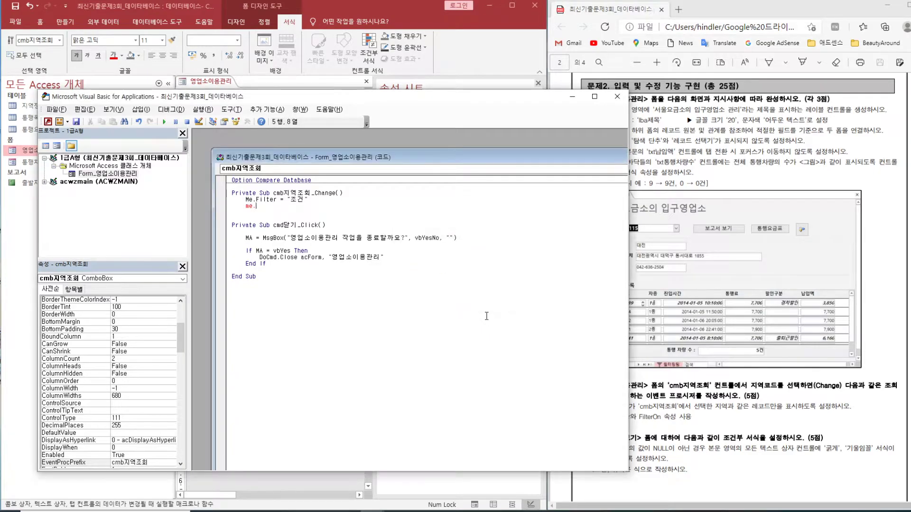
{"action": "key", "text": "ctrl+z"}
{"action": "key", "text": "ctrl+z"}
{"action": "key", "text": "ctrl+z"}
{"action": "key", "text": "ctrl+z"}
{"action": "key", "text": "ctrl+z"}
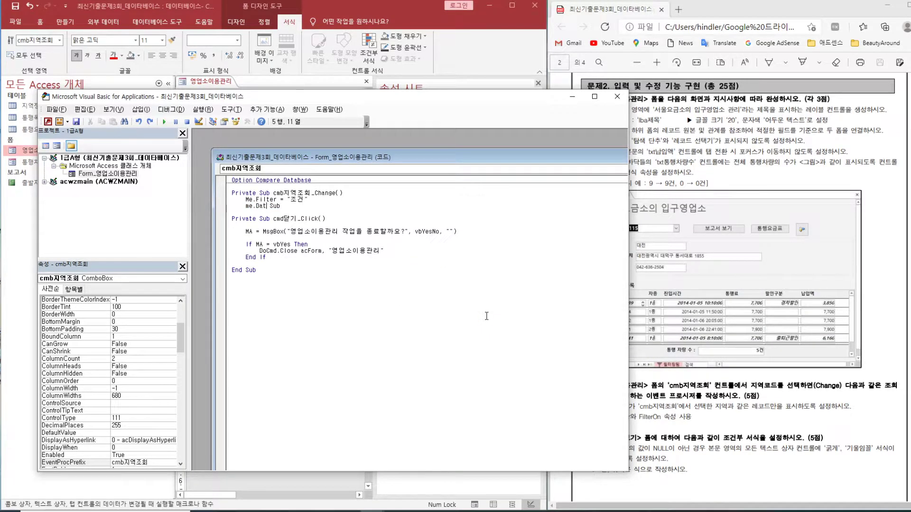
{"action": "type", "text": "Change="}
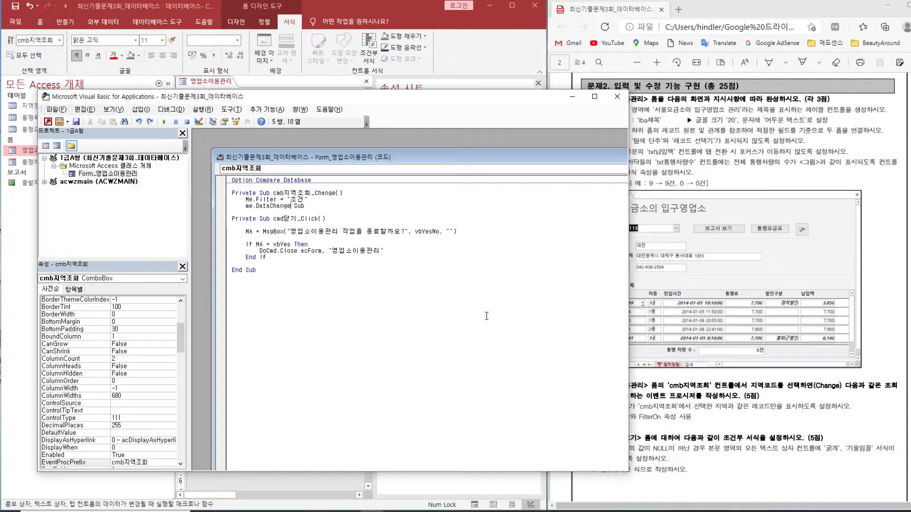
{"action": "key", "text": "ctrl+z"}
{"action": "key", "text": "ctrl+z"}
{"action": "key", "text": "ctrl+z"}
{"action": "key", "text": "ctrl+z"}
{"action": "key", "text": "ctrl+z"}
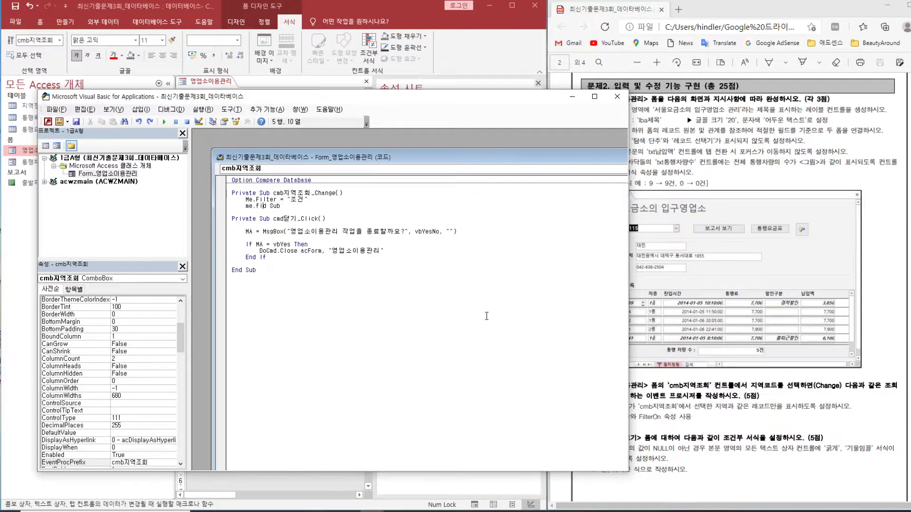
{"action": "key", "text": "ctrl+z"}
{"action": "type", "text": "ne"}
{"action": "key", "text": "Left"}
{"action": "type", "text": "e"}
{"action": "key", "text": "Right"}
{"action": "key", "text": "Delete"}
{"action": "key", "text": "Up"}
{"action": "key", "text": "Left"}
{"action": "key", "text": "Down"}
{"action": "key", "text": "Left"}
{"action": "key", "text": "BackSpace"}
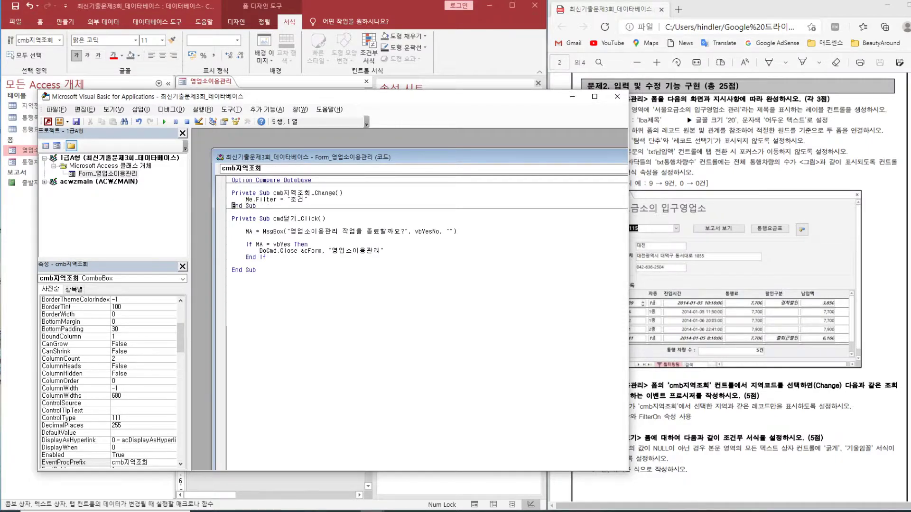
- Add the statement Me.FilterOn = True below the Me.Filter line in the cmb지역조회_Change procedure
{"action": "key", "text": "End"}
{"action": "key", "text": "Return"}
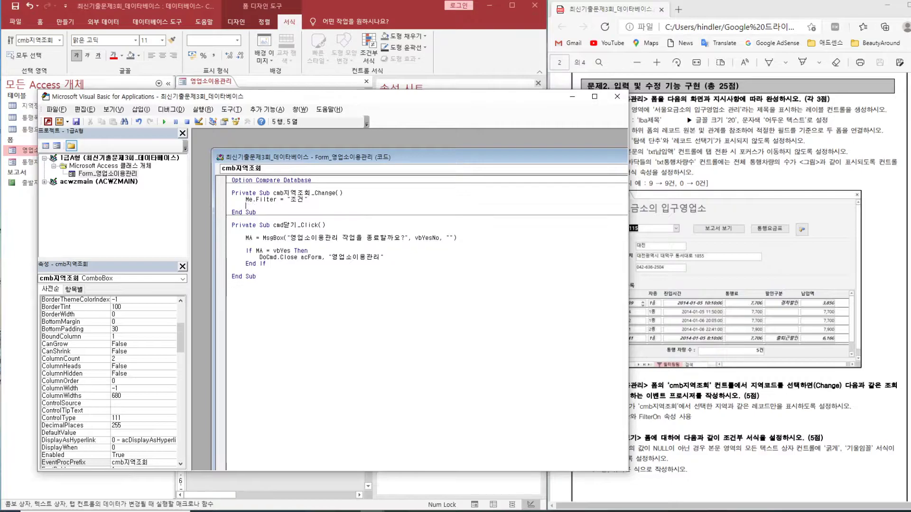
{"action": "type", "text": "m"}
{"action": "key", "text": "BackSpace"}
{"action": "type", "text": ".fiter"}
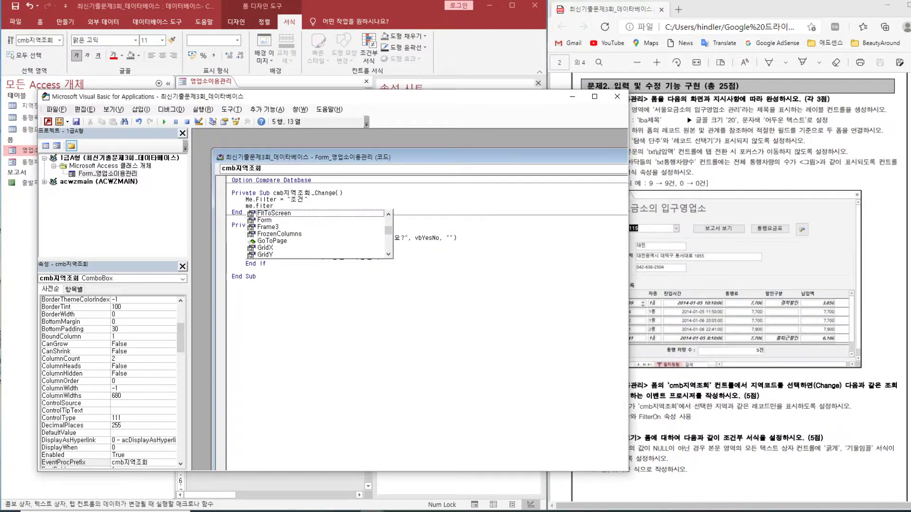
{"action": "key", "text": "BackSpace"}
{"action": "key", "text": "BackSpace"}
{"action": "key", "text": "BackSpace"}
{"action": "type", "text": "lterOn="}
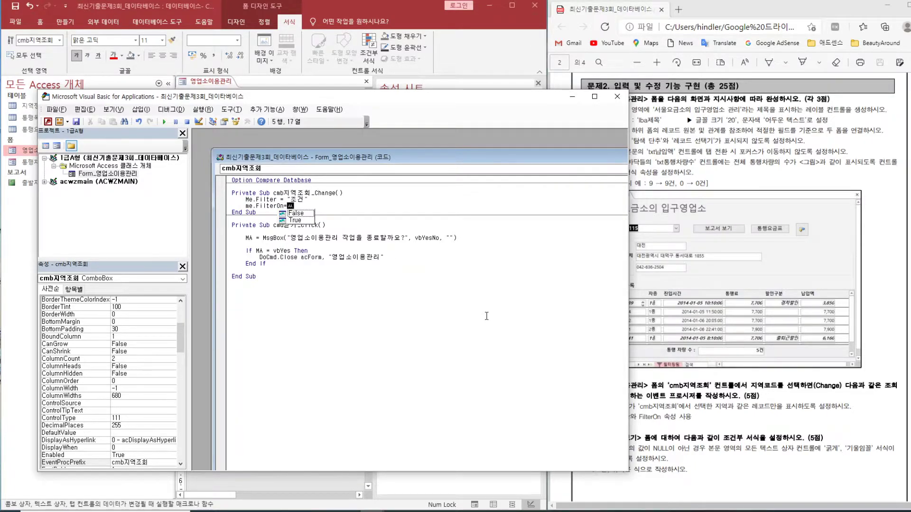
{"action": "type", "text": "True"}
{"action": "key", "text": "Up"}
{"action": "key", "text": "Down"}
{"action": "key", "text": "Tab"}
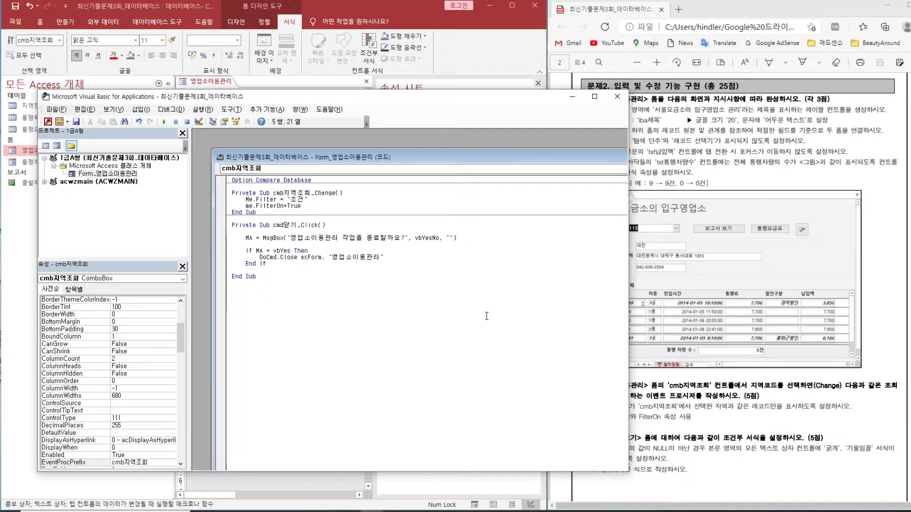
- Replace the "조건" placeholder with the condition "지역코드='" & cmb지역조회 & "'" and leave the code editor
{"action": "key", "text": "Up"}
{"action": "key", "text": "Left"}
{"action": "key", "text": "shift+Right"}
{"action": "key", "text": "shift+Right"}
{"action": "key", "text": "shift+Right"}
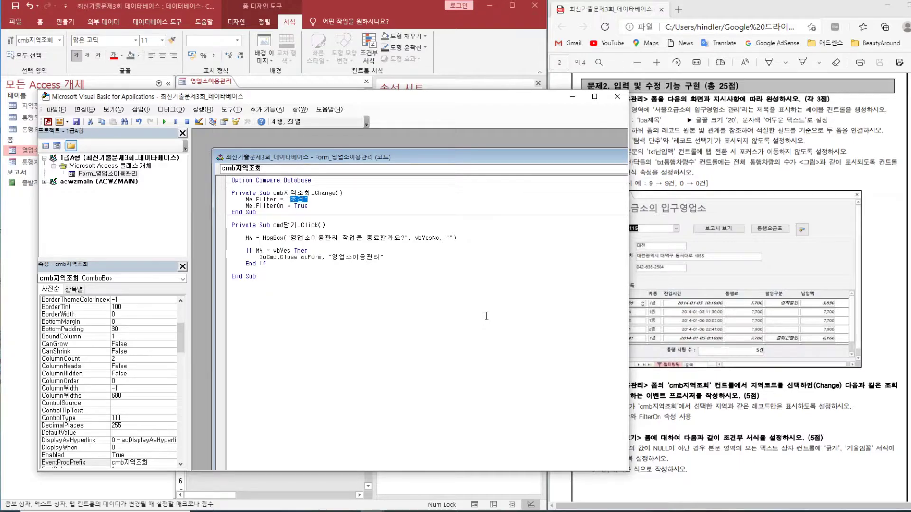
{"action": "left_click_drag", "start_coordinate": [470, 93], "coordinate": [412, 85]}
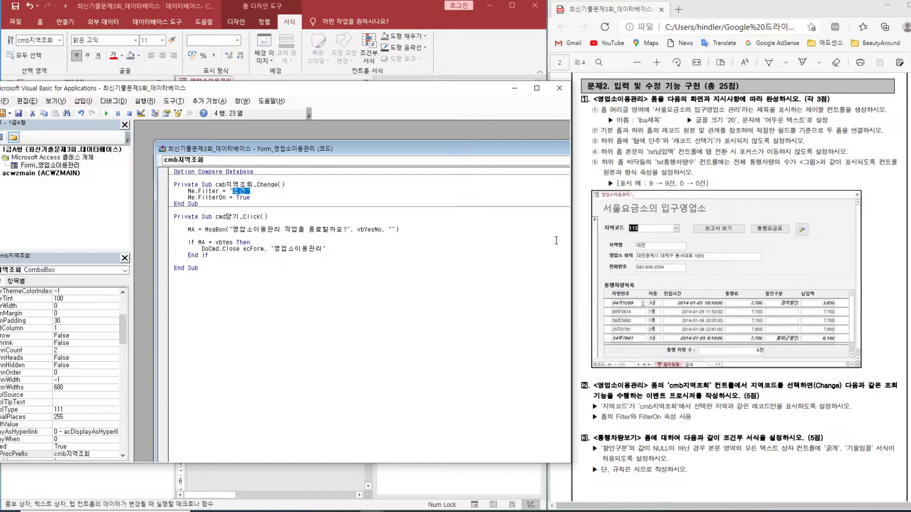
{"action": "type", "text": "c"}
{"action": "type", "text": "지역코드"}
{"action": "type", "text": "='"}
{"action": "type", "text": "&"}
{"action": "type", "text": " cmb조회"}
{"action": "key", "text": "BackSpace"}
{"action": "key", "text": "BackSpace"}
{"action": "type", "text": "징"}
{"action": "type", "text": "역"}
{"action": "type", "text": "조회"}
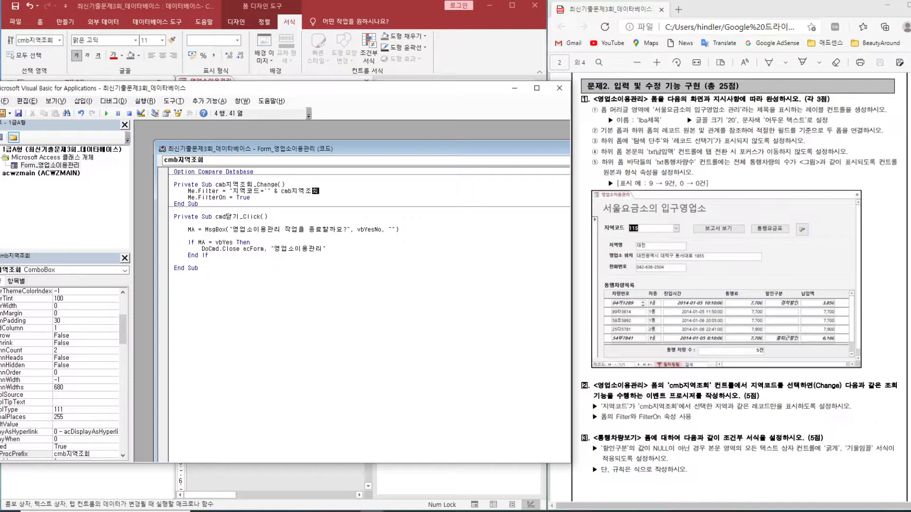
{"action": "type", "text": " & \"'\""}
{"action": "key", "text": "alt+q"}
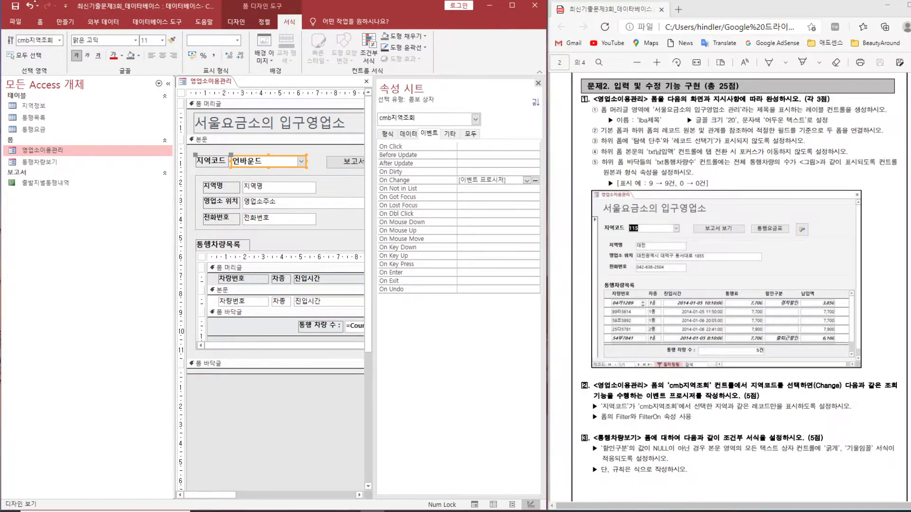
- Save the 영업소이용관리 form and switch it to form view
{"action": "left_click", "coordinate": [17, 7]}
{"action": "left_click", "coordinate": [230, 21]}
{"action": "left_click", "coordinate": [10, 45]}
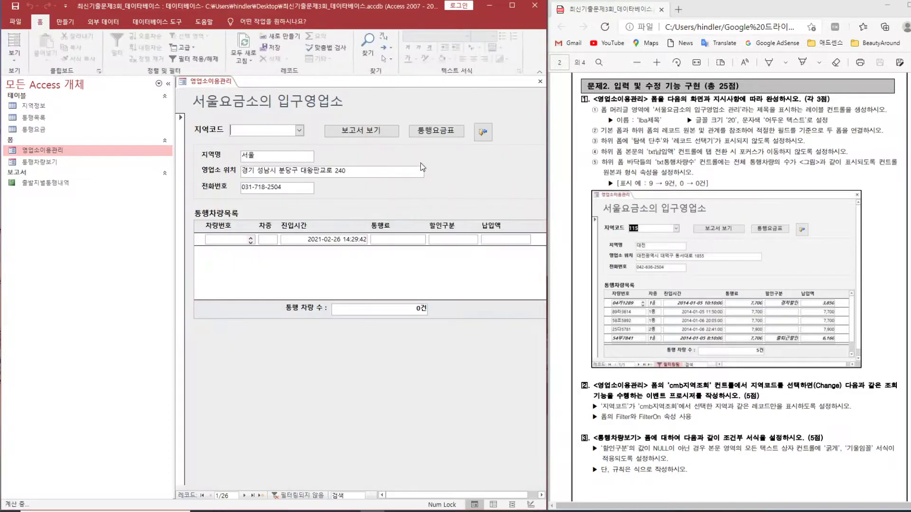
- Test the 지역코드 combo box filter with region code 115 and then 167
{"action": "left_click", "coordinate": [299, 130]}
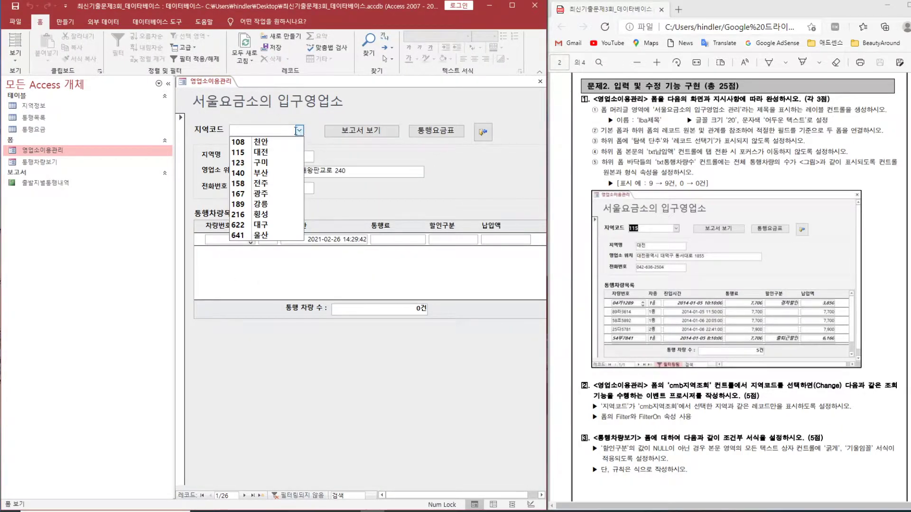
{"action": "left_click", "coordinate": [283, 149]}
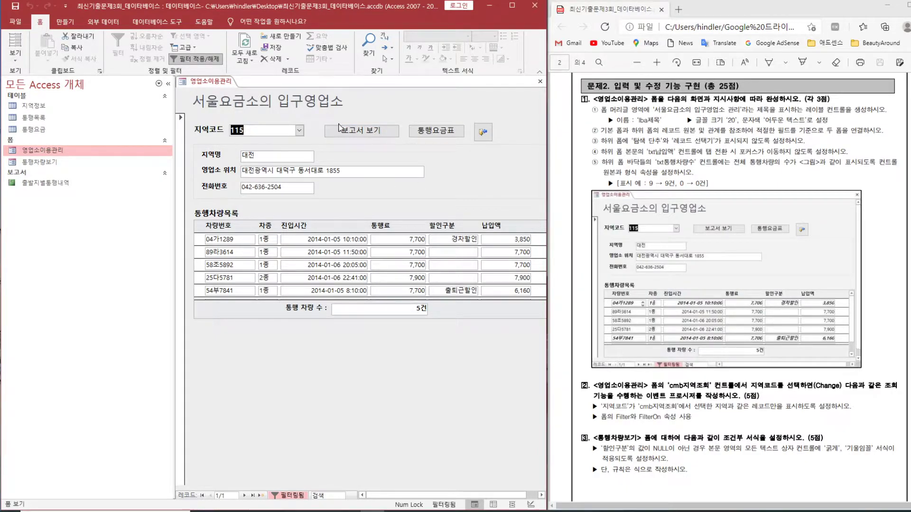
{"action": "left_click", "coordinate": [298, 130]}
{"action": "left_click", "coordinate": [283, 192]}
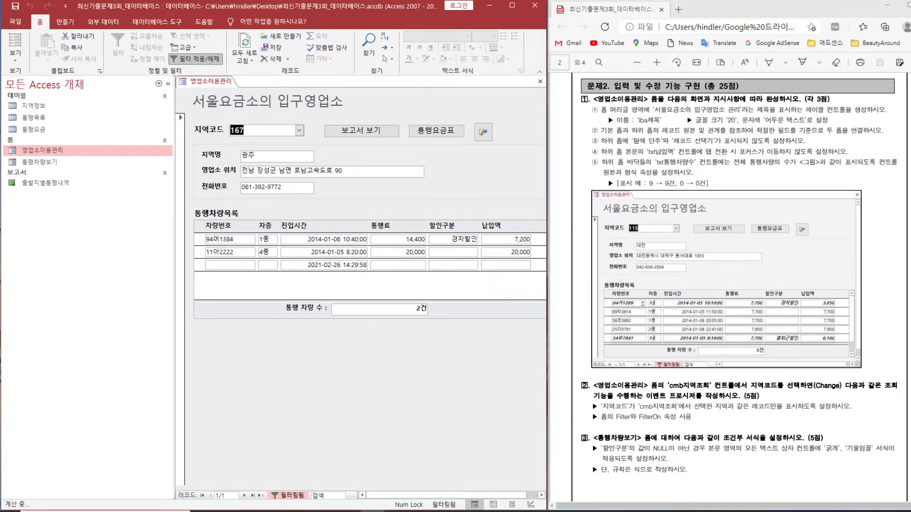
- Open the 지역정보 table, switch it to read-only design view and check the data type of the 지역코드 field
{"action": "left_click", "coordinate": [37, 105]}
{"action": "double_click", "coordinate": [36, 105]}
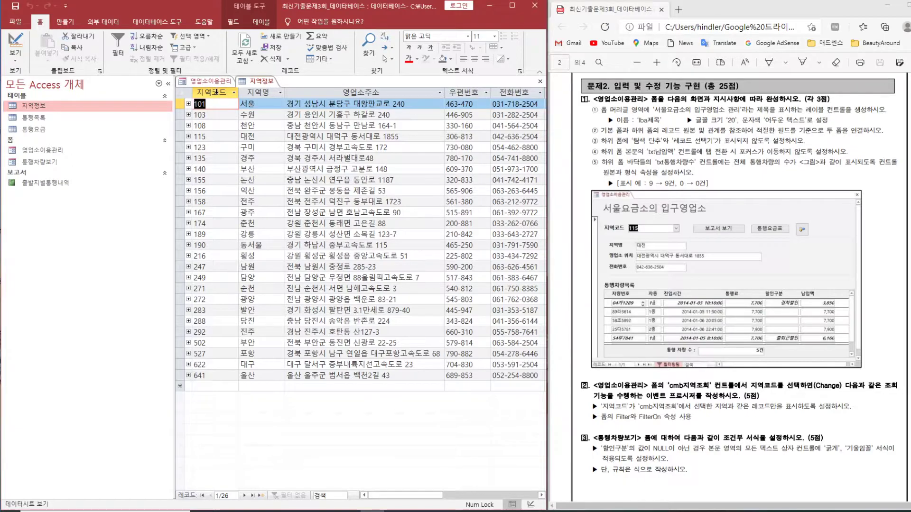
{"action": "left_click", "coordinate": [16, 59]}
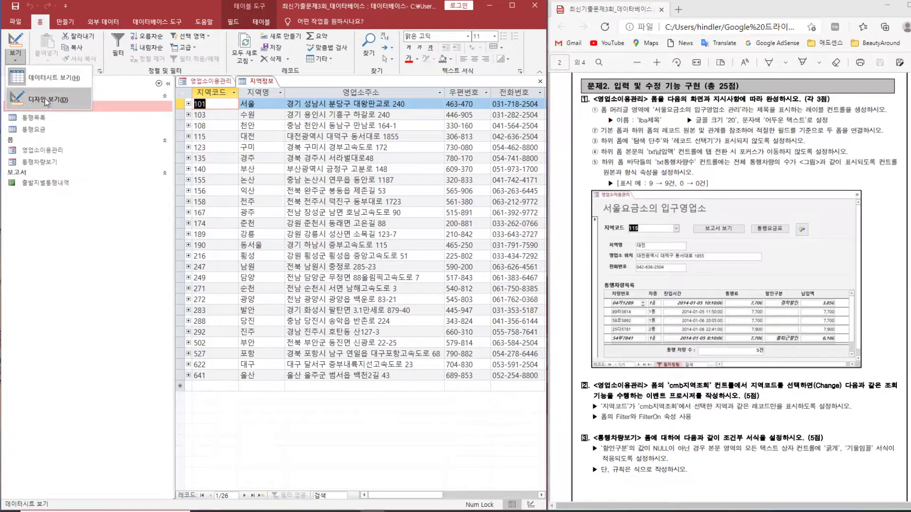
{"action": "left_click", "coordinate": [45, 98]}
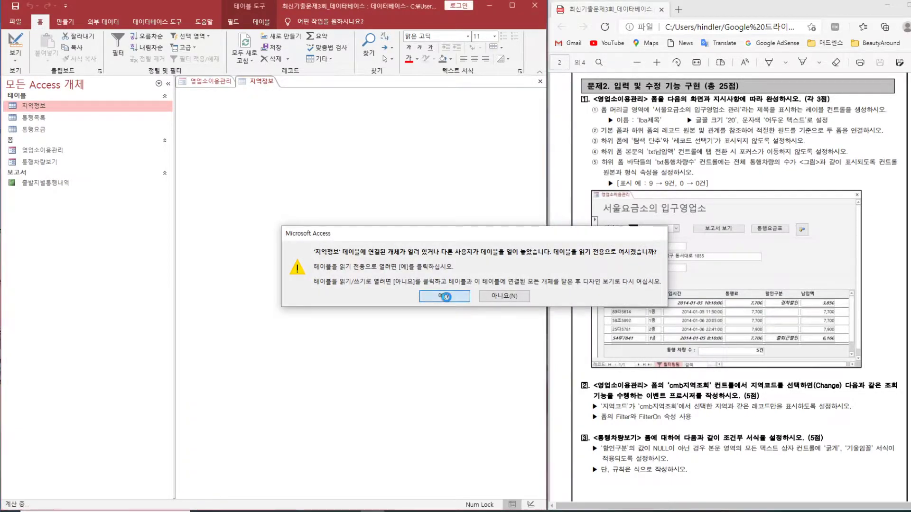
{"action": "left_click", "coordinate": [446, 297]}
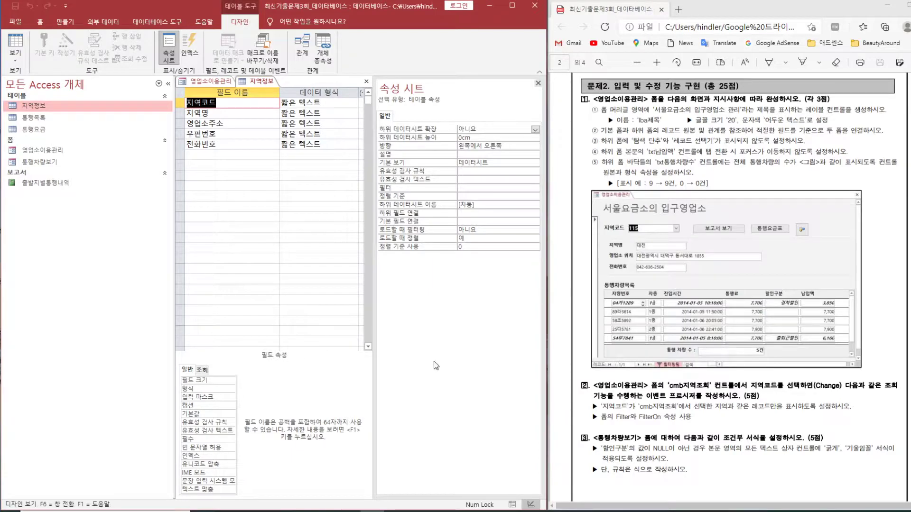
{"action": "left_click", "coordinate": [538, 83]}
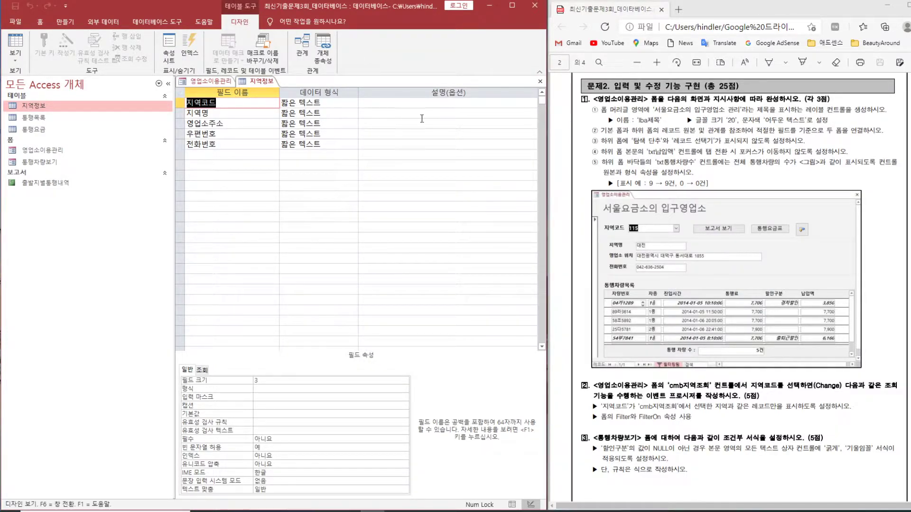
- Close the 지역정보 table and the 영업소이용관리 form, saving the changes to the 통행차량보기 form
{"action": "left_click", "coordinate": [539, 81]}
{"action": "left_click", "coordinate": [540, 81]}
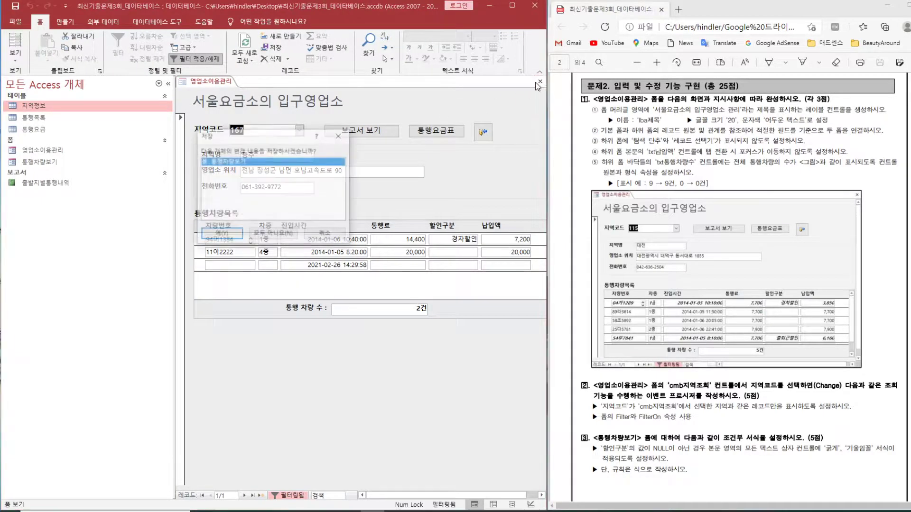
{"action": "left_click", "coordinate": [221, 234]}
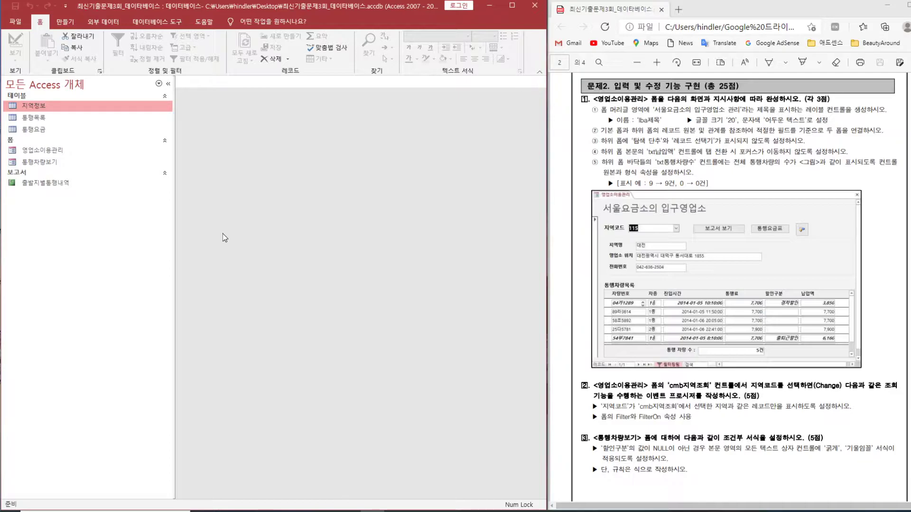
- Open the 통행차량보기 form and switch it to design view
{"action": "double_click", "coordinate": [48, 162]}
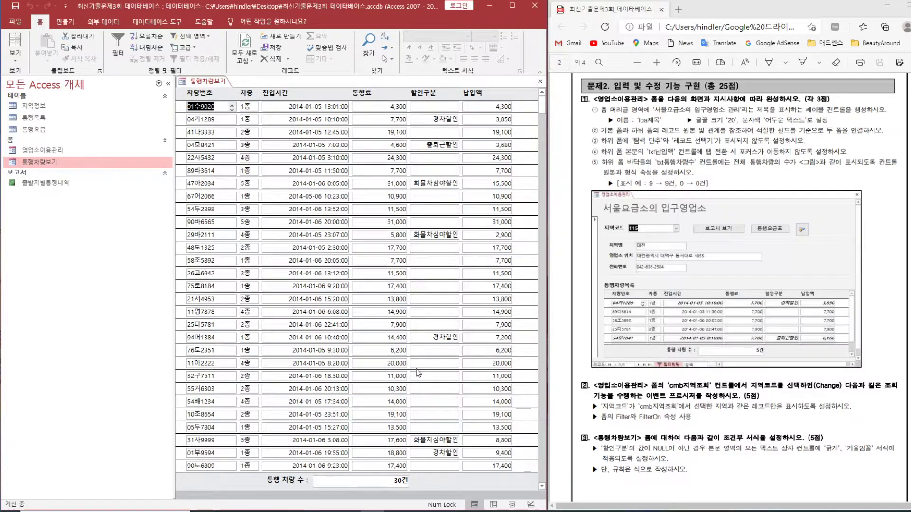
{"action": "right_click", "coordinate": [198, 81]}
{"action": "left_click", "coordinate": [237, 145]}
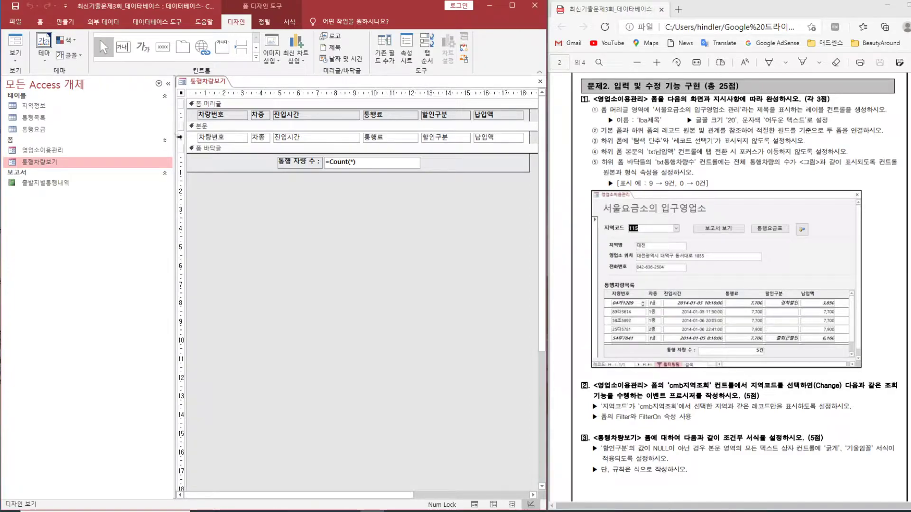
- Start a new conditional formatting rule of type 식이 for all text boxes in the form's 본문 section
{"action": "left_click", "coordinate": [179, 137]}
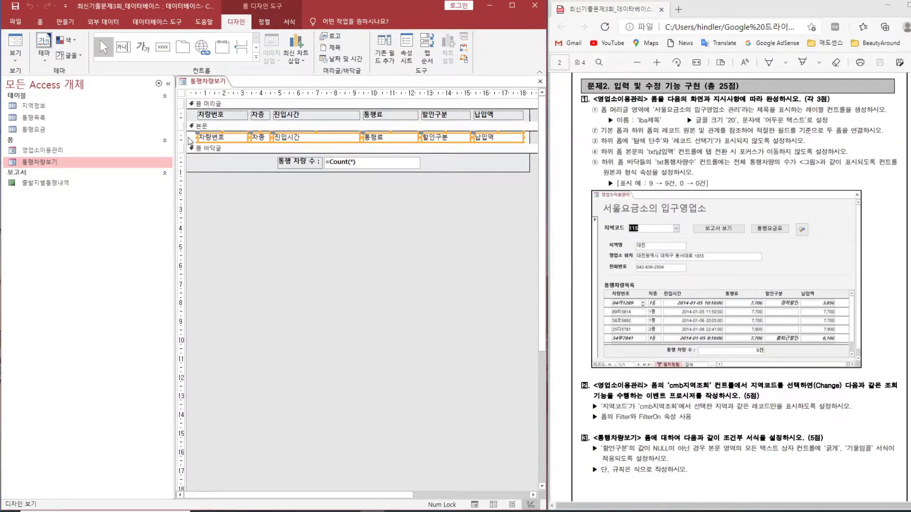
{"action": "left_click", "coordinate": [289, 22]}
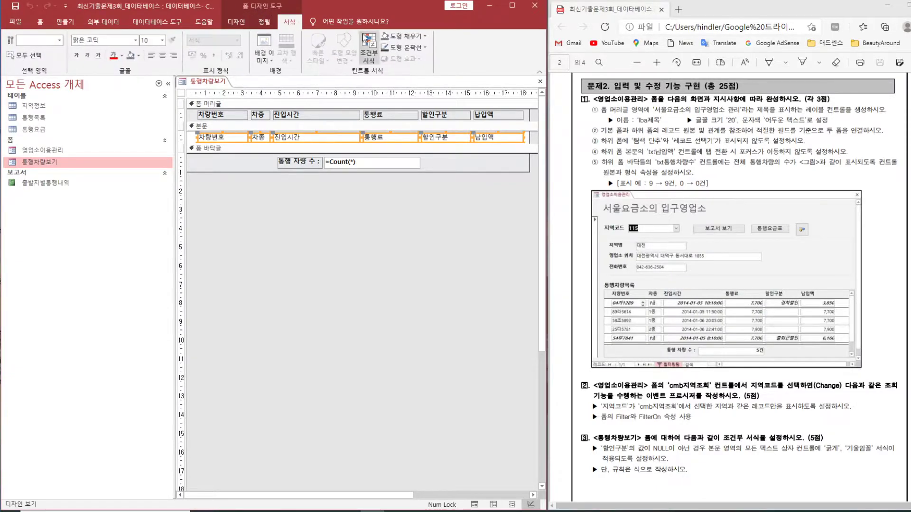
{"action": "left_click", "coordinate": [368, 52]}
{"action": "left_click", "coordinate": [164, 217]}
{"action": "left_click", "coordinate": [182, 254]}
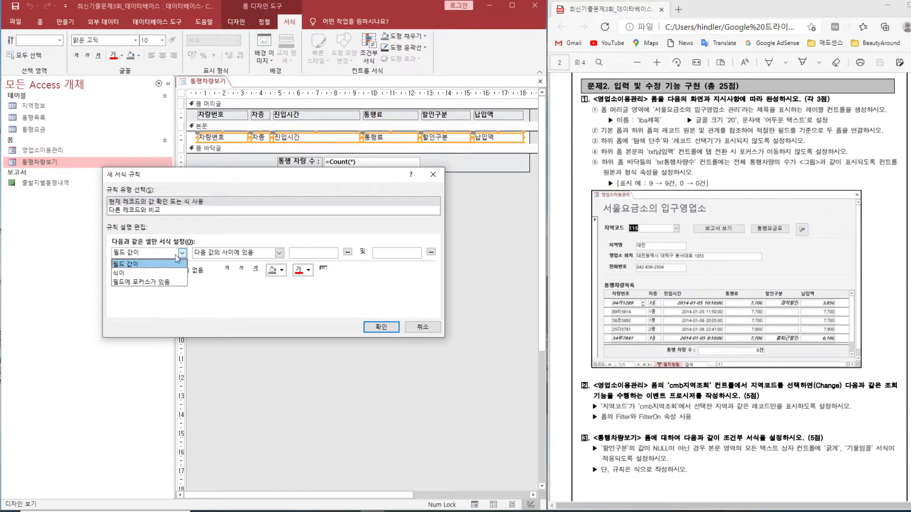
{"action": "left_click", "coordinate": [146, 271]}
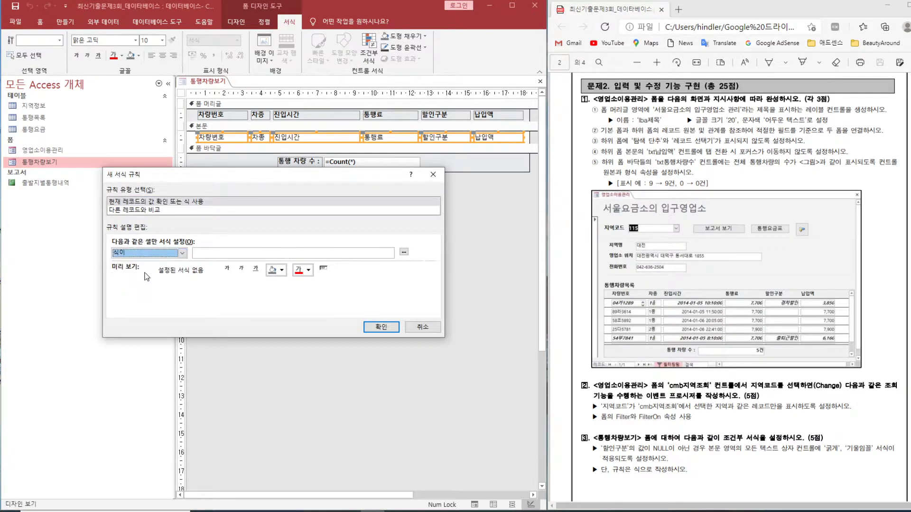
- Set the rule's expression to [할인구분] is not null with bold and italic formatting, and apply the conditional formatting
{"action": "left_click", "coordinate": [212, 253]}
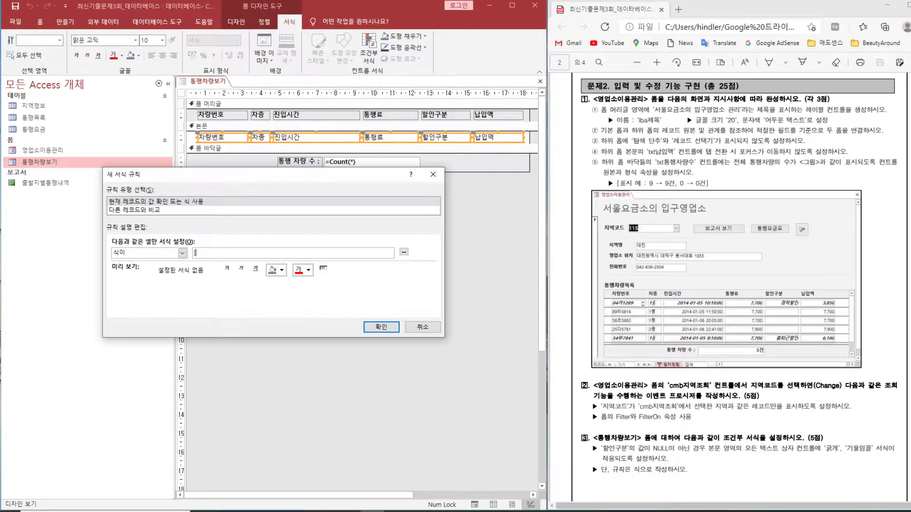
{"action": "type", "text": "할이"}
{"action": "type", "text": "인구분"}
{"action": "type", "text": "] "}
{"action": "type", "text": "is not nu"}
{"action": "type", "text": "ll"}
{"action": "left_click", "coordinate": [231, 269]}
{"action": "left_click", "coordinate": [240, 269]}
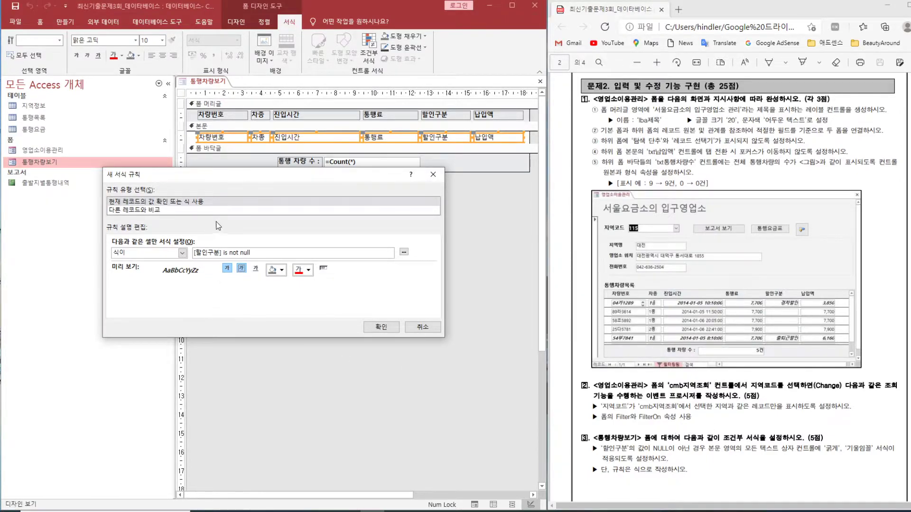
{"action": "left_click", "coordinate": [379, 328]}
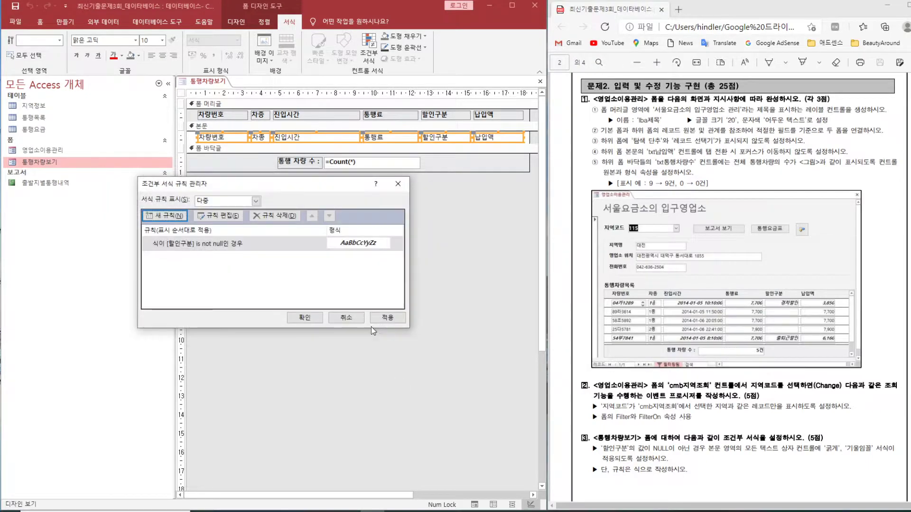
{"action": "left_click", "coordinate": [304, 323]}
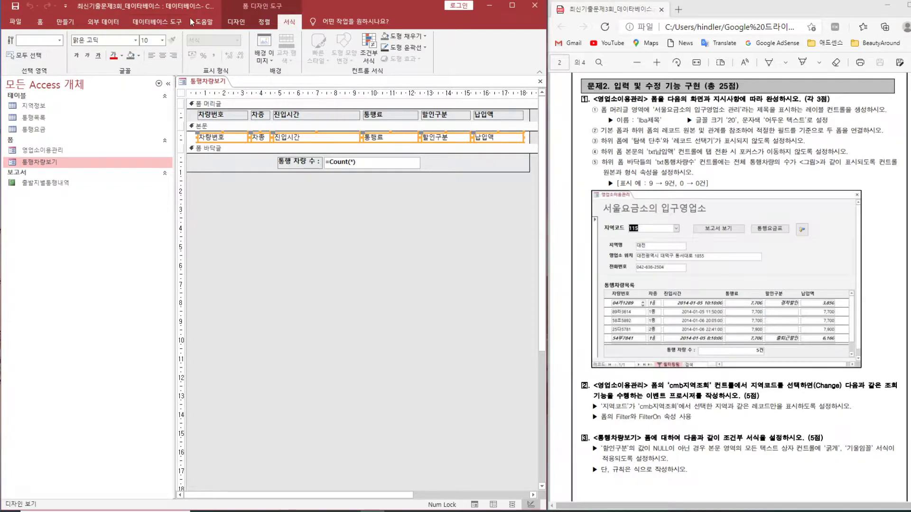
- Check the 통행차량보기 form in form view and close it, saving the design changes
{"action": "left_click", "coordinate": [236, 22]}
{"action": "left_click", "coordinate": [15, 45]}
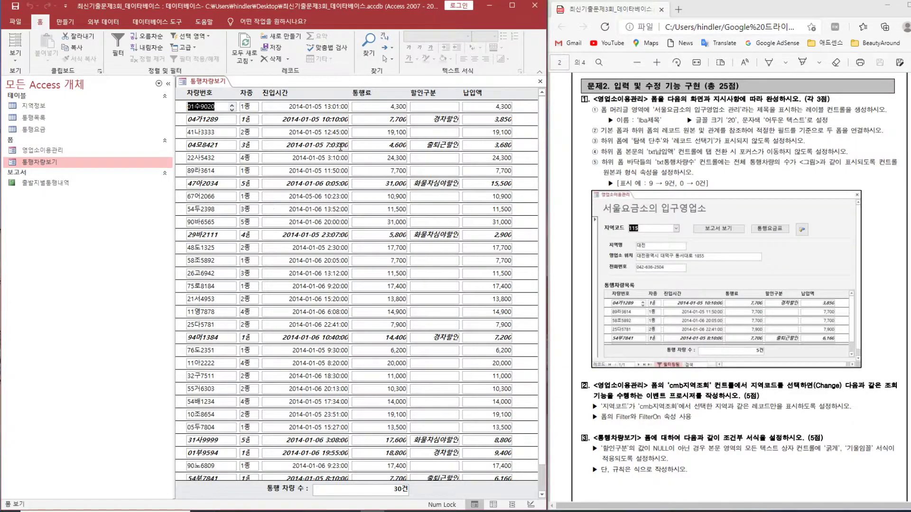
{"action": "scroll", "coordinate": [762, 309], "scroll_direction": "down", "scroll_amount": 10}
{"action": "scroll", "coordinate": [762, 309], "scroll_direction": "down", "scroll_amount": 1}
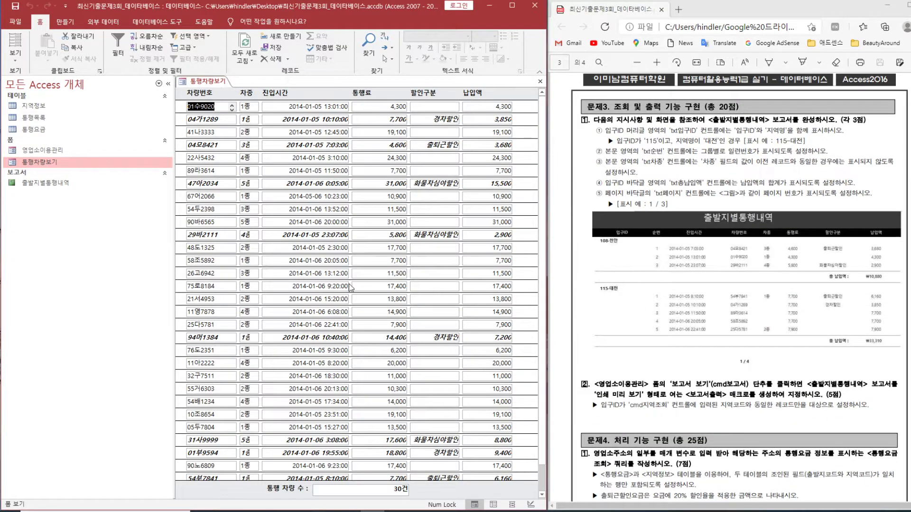
{"action": "left_click", "coordinate": [540, 82]}
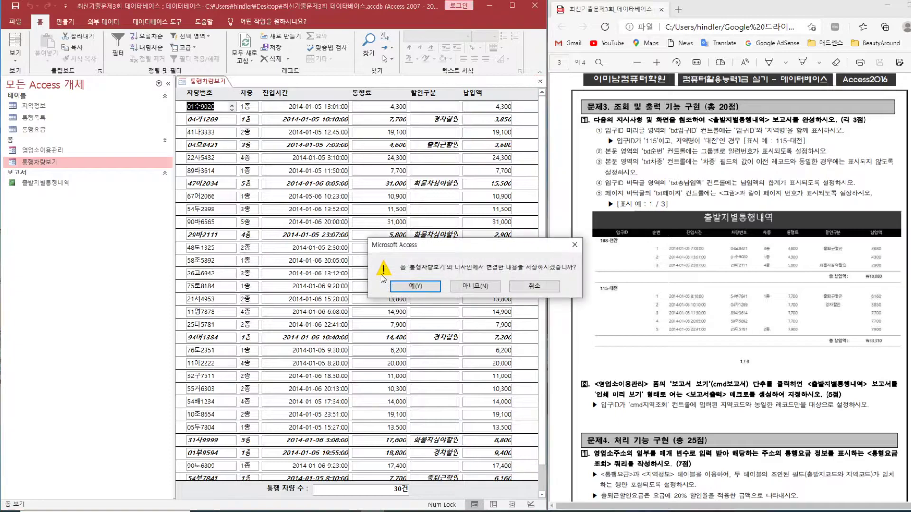
{"action": "left_click", "coordinate": [411, 292]}
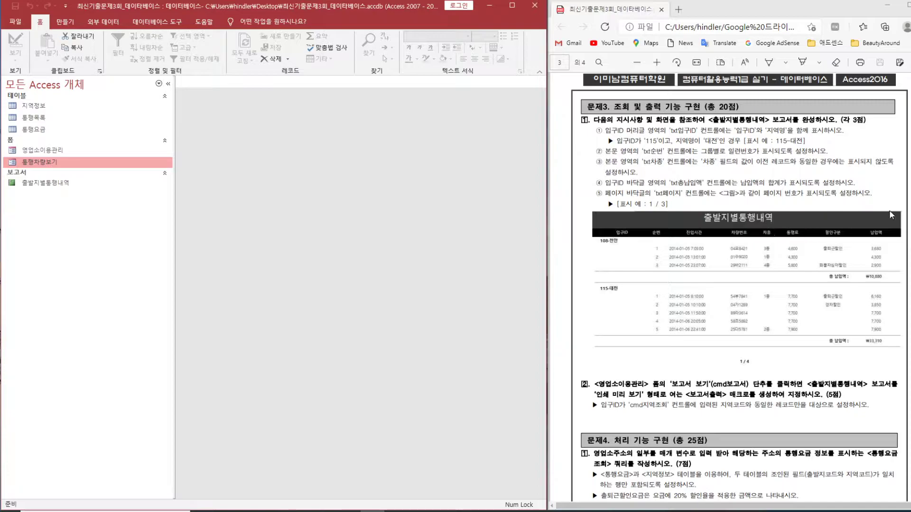
- Open the 출발지별통행내역 report in print preview and switch it to design view
{"action": "right_click", "coordinate": [47, 187]}
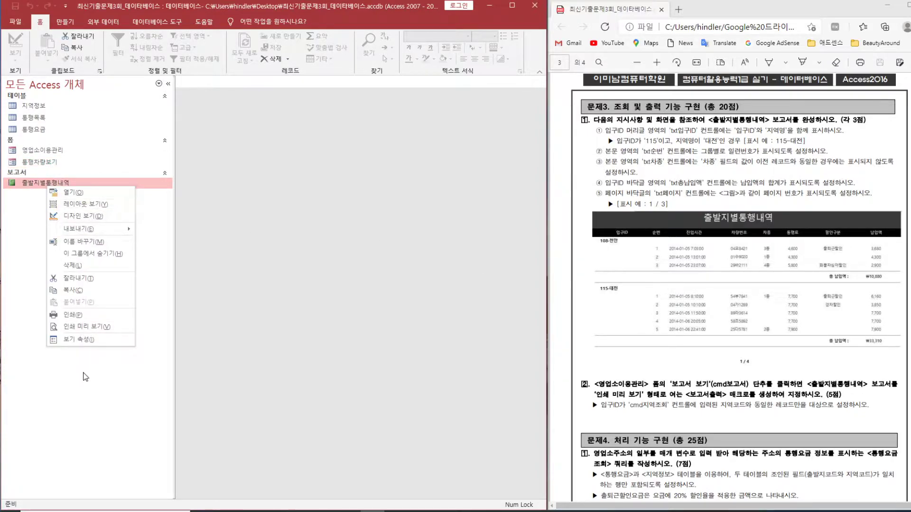
{"action": "left_click", "coordinate": [87, 327]}
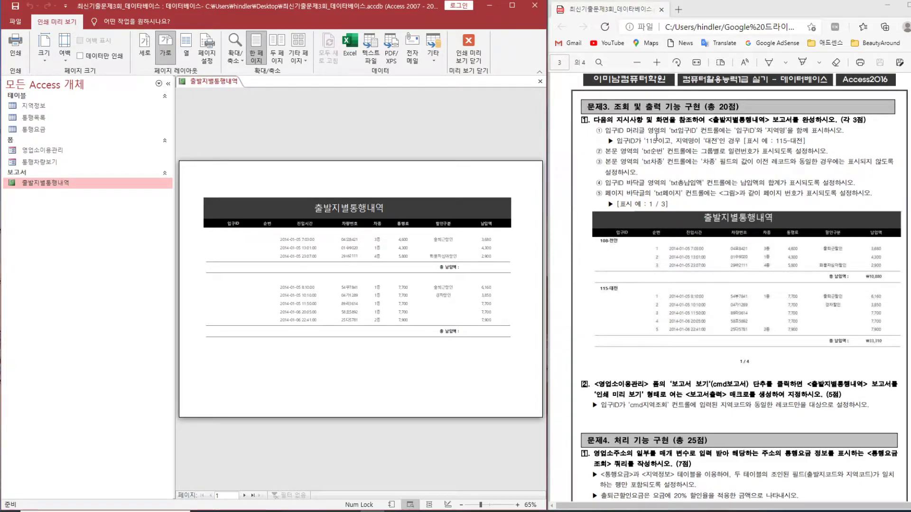
{"action": "right_click", "coordinate": [215, 85]}
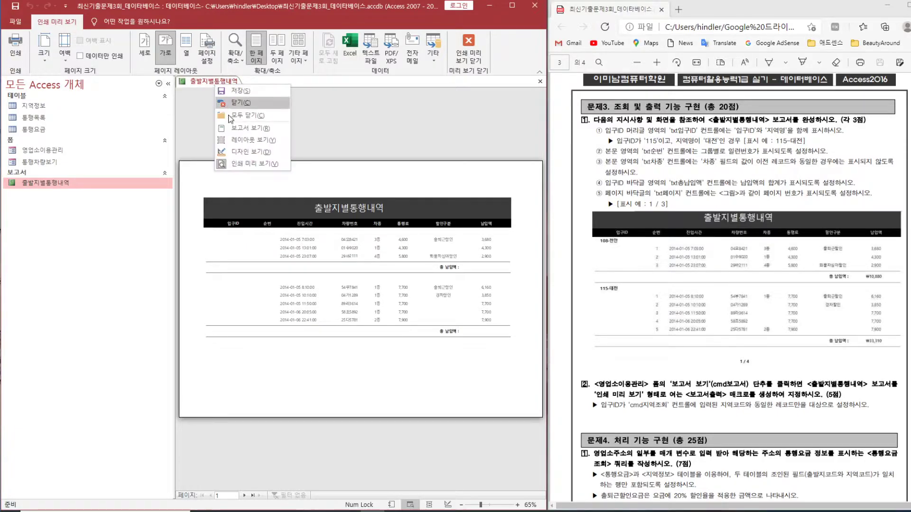
{"action": "left_click", "coordinate": [247, 152]}
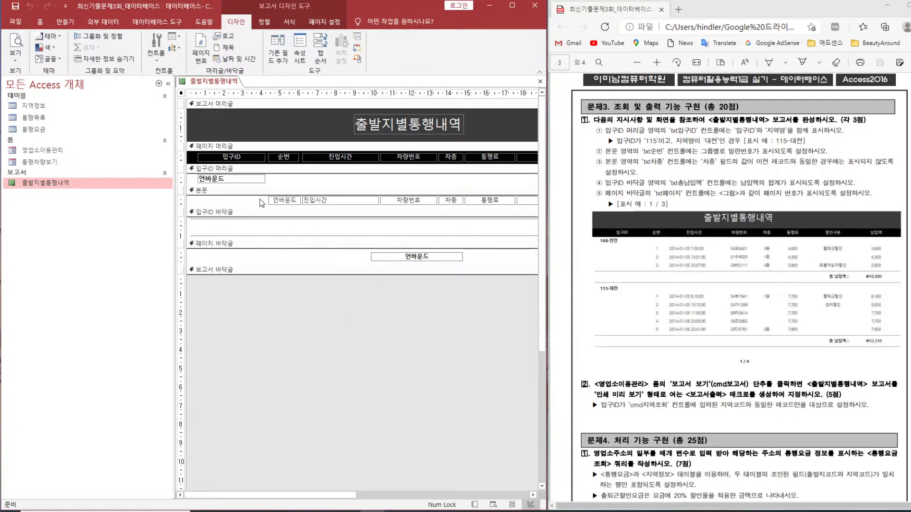
- Set the txt입구ID text box in the 입구ID 머리글 section to =[입구ID] & "-" & [지역명]
{"action": "left_click", "coordinate": [226, 183]}
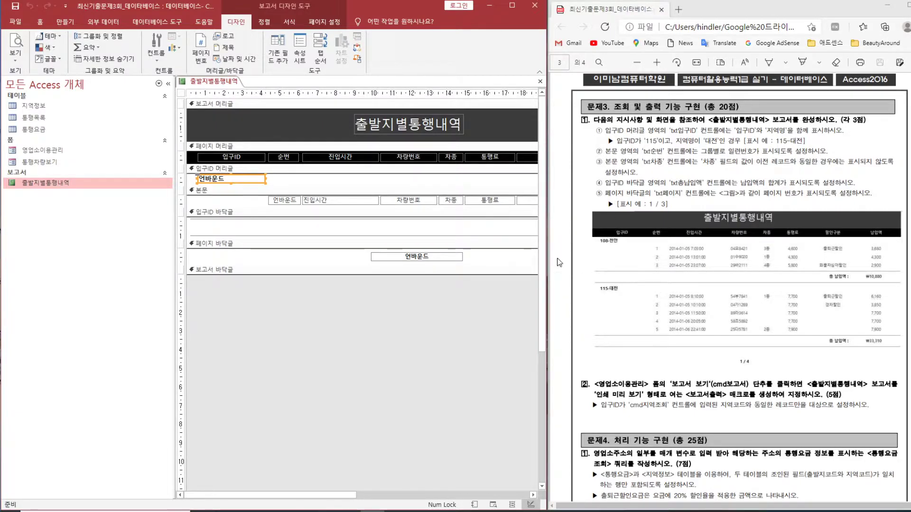
{"action": "type", "text": "=[입"}
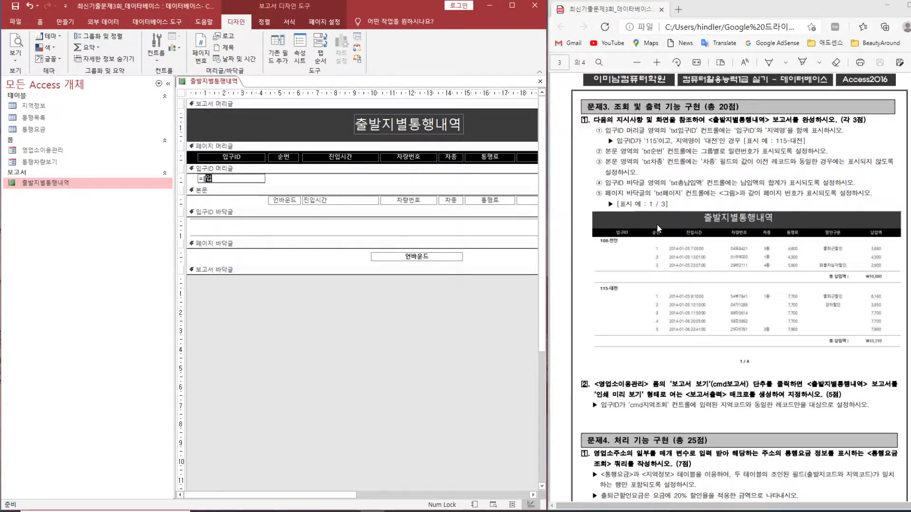
{"action": "type", "text": "구ID]"}
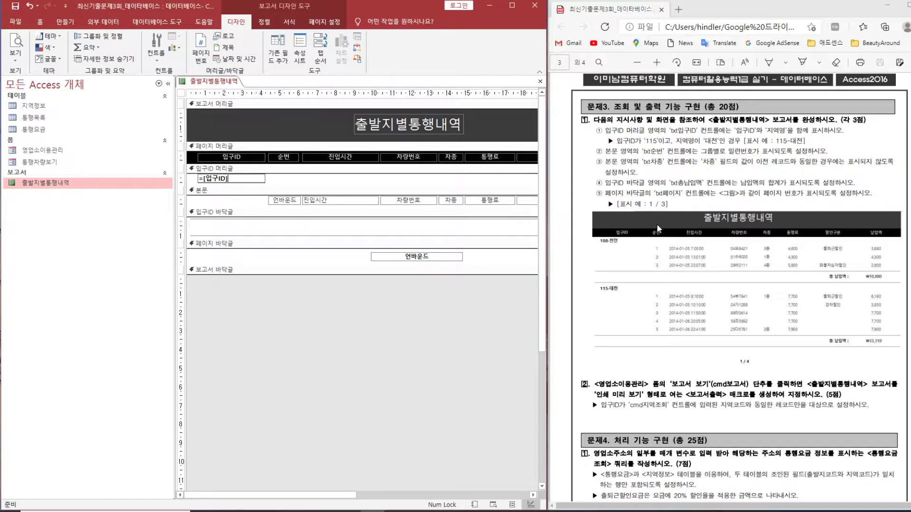
{"action": "type", "text": " & \"-\" & [지역"}
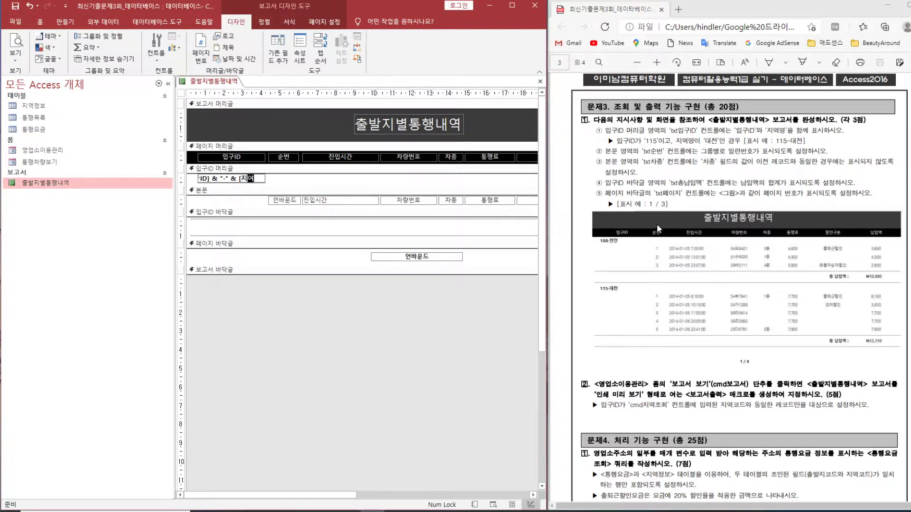
{"action": "type", "text": "명"}
{"action": "key", "text": "Return"}
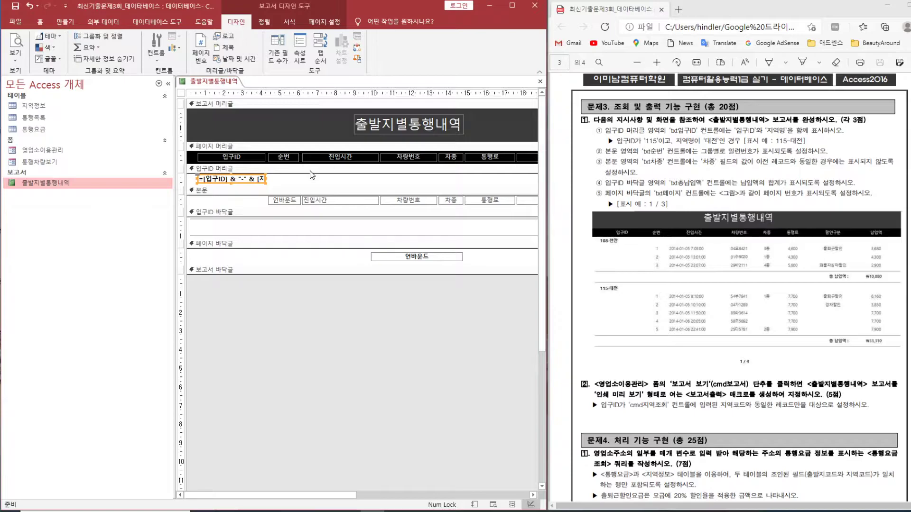
- Check the 입구ID-지역명 group headings in print preview and return the report to design view
{"action": "left_click", "coordinate": [17, 58]}
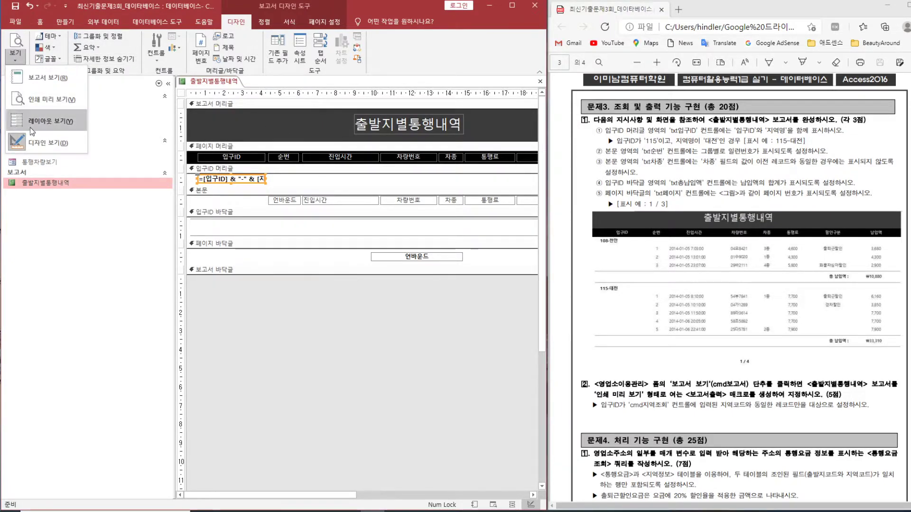
{"action": "left_click", "coordinate": [51, 100]}
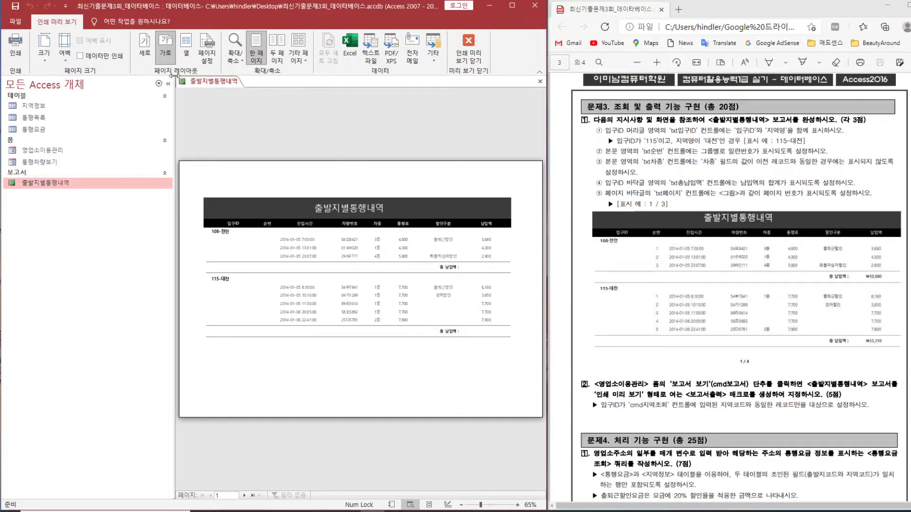
{"action": "right_click", "coordinate": [217, 84]}
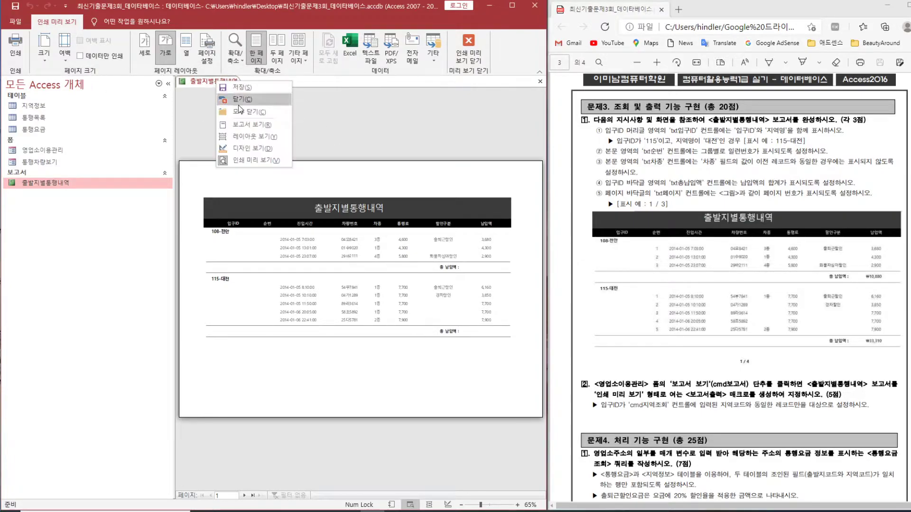
{"action": "left_click", "coordinate": [242, 135]}
{"action": "right_click", "coordinate": [206, 86]}
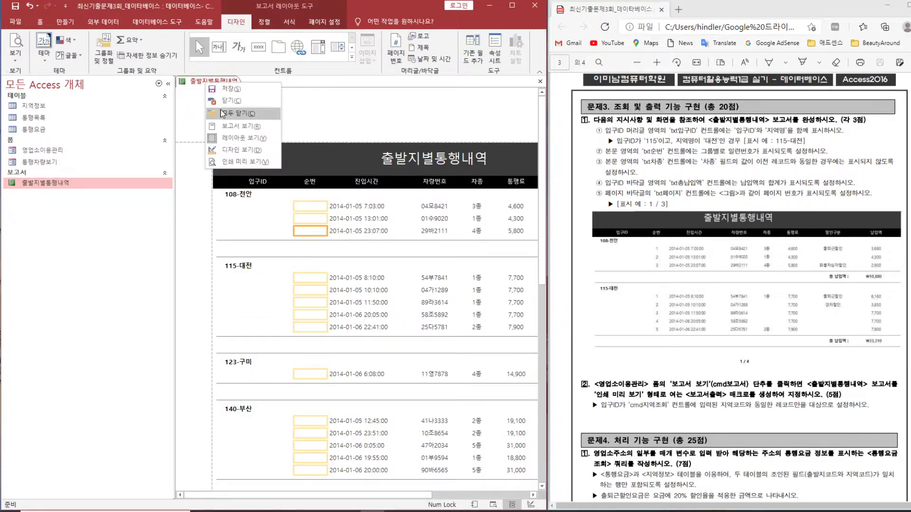
{"action": "left_click", "coordinate": [237, 147]}
- Set the control source of the unbound txt순번 text box in the 본문 section to =1
{"action": "left_click", "coordinate": [284, 201]}
{"action": "type", "text": "=1"}
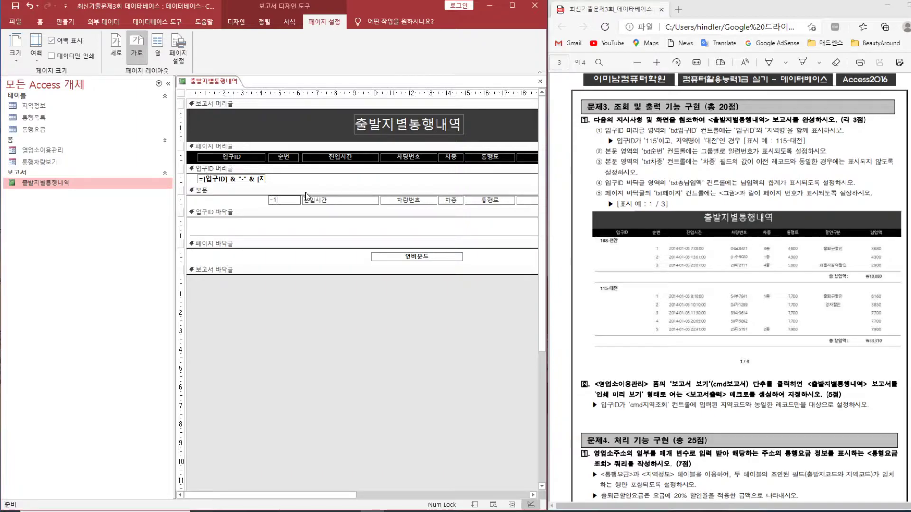
{"action": "key", "text": "Return"}
- Set the 누적 합계 property of the txt순번 text box to 그룹 and close the property sheet
{"action": "double_click", "coordinate": [292, 203]}
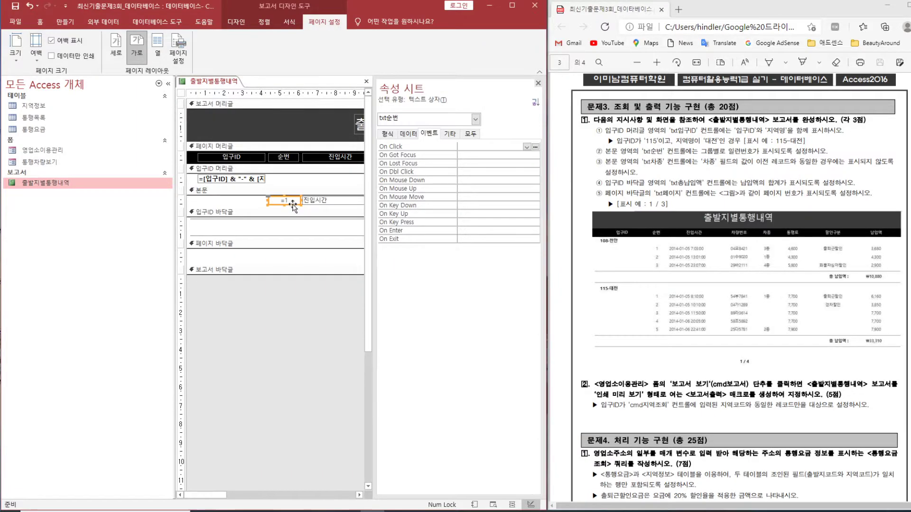
{"action": "left_click", "coordinate": [394, 134]}
{"action": "left_click", "coordinate": [452, 136]}
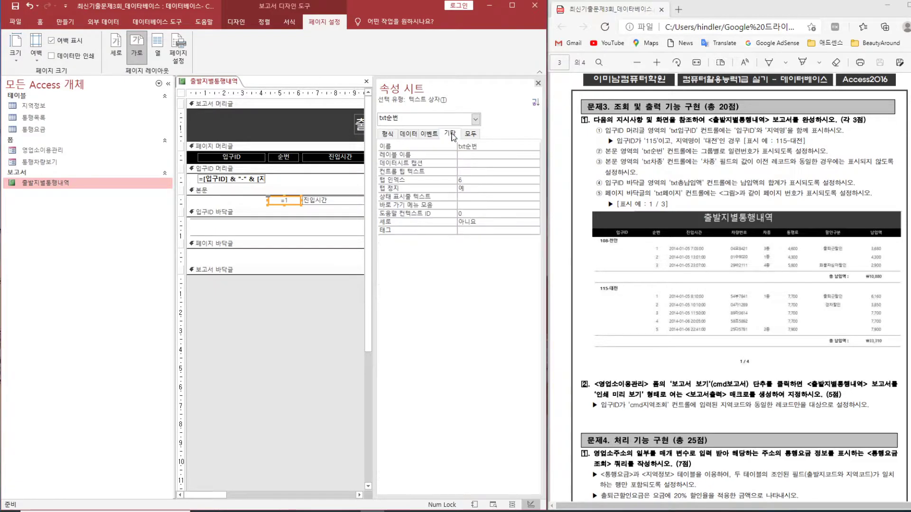
{"action": "left_click", "coordinate": [388, 135]}
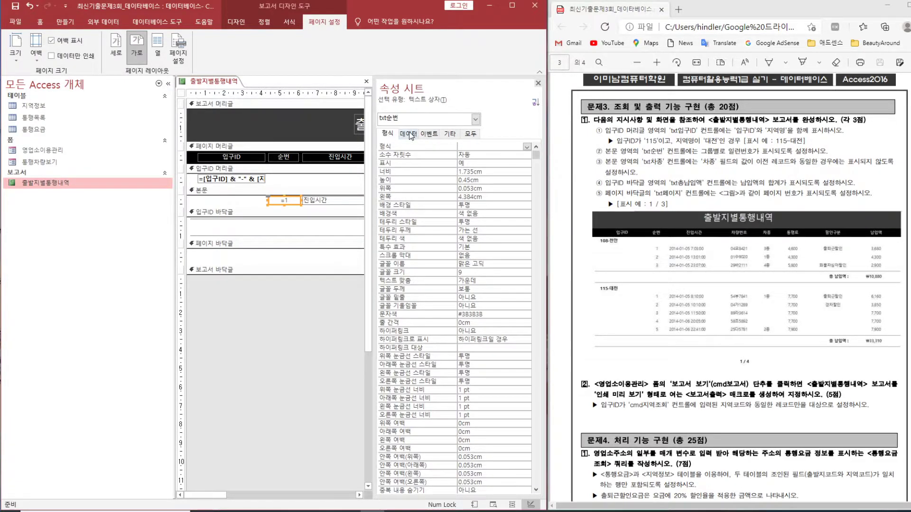
{"action": "left_click", "coordinate": [410, 135]}
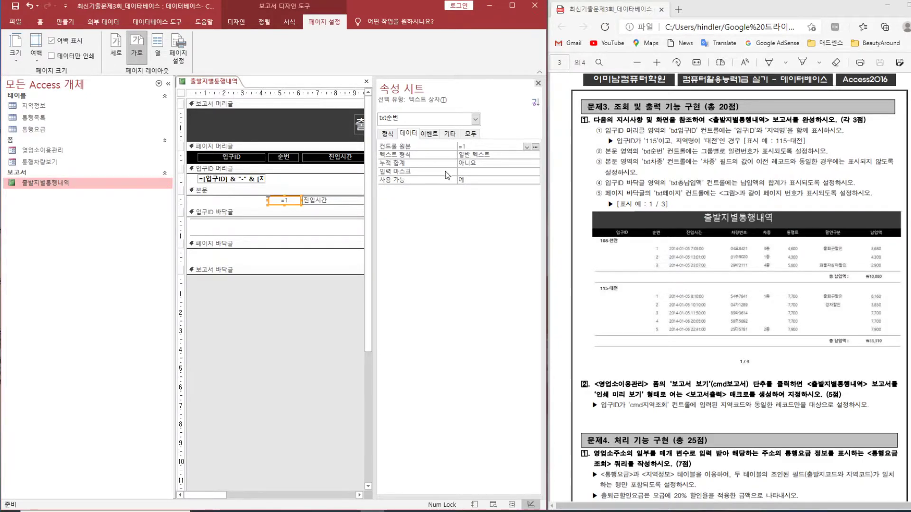
{"action": "left_click", "coordinate": [506, 163]}
{"action": "left_click", "coordinate": [535, 165]}
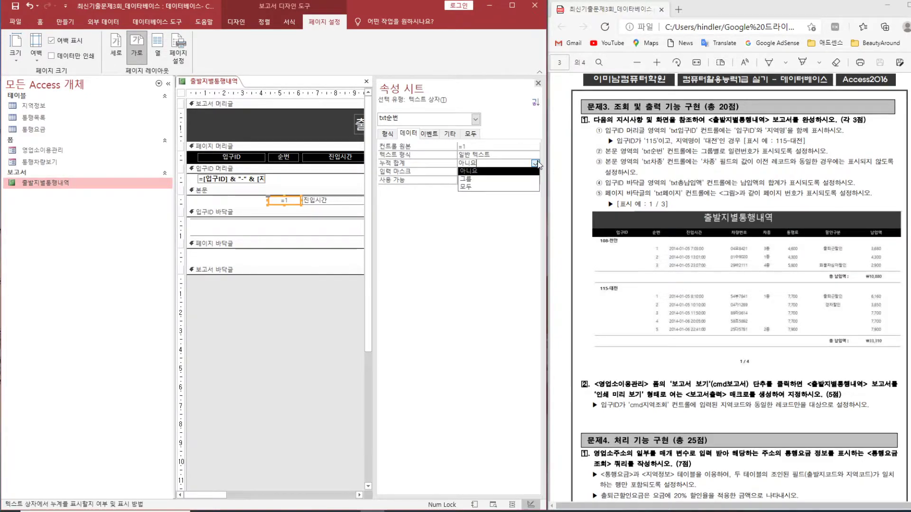
{"action": "left_click", "coordinate": [493, 179]}
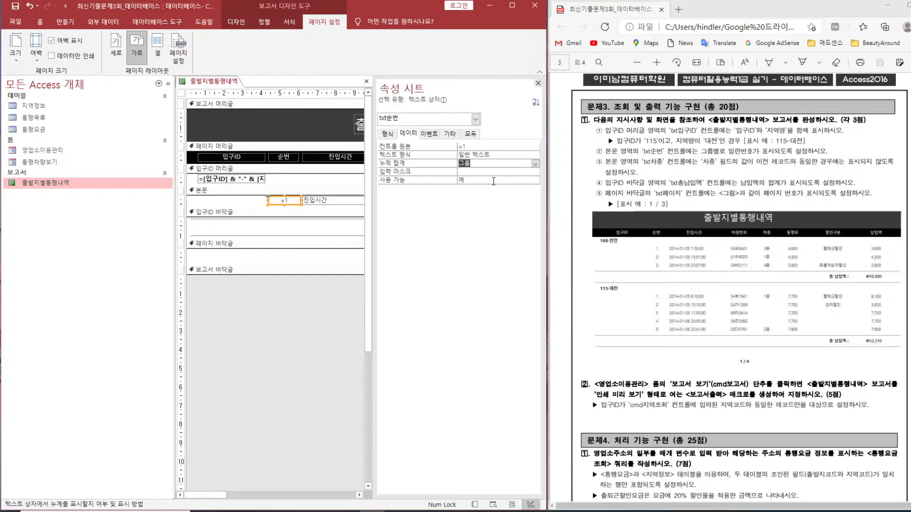
{"action": "key", "text": "Return"}
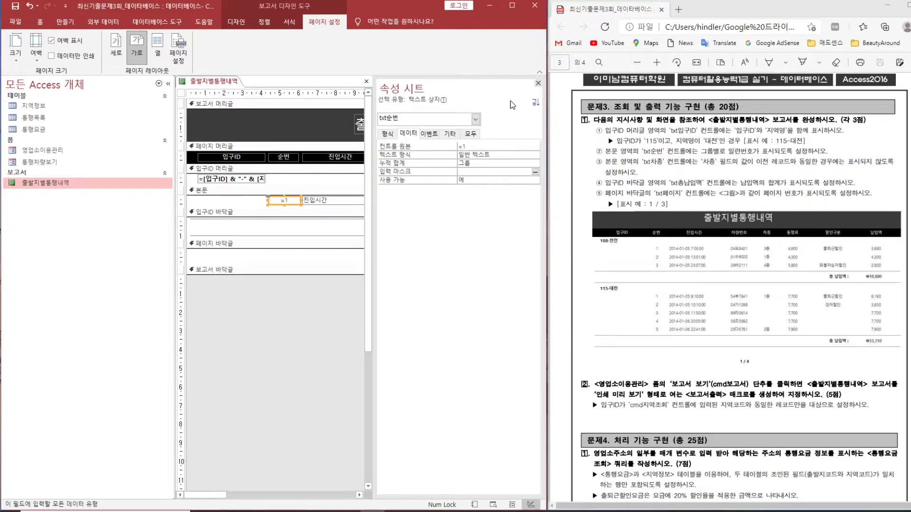
{"action": "left_click", "coordinate": [537, 84]}
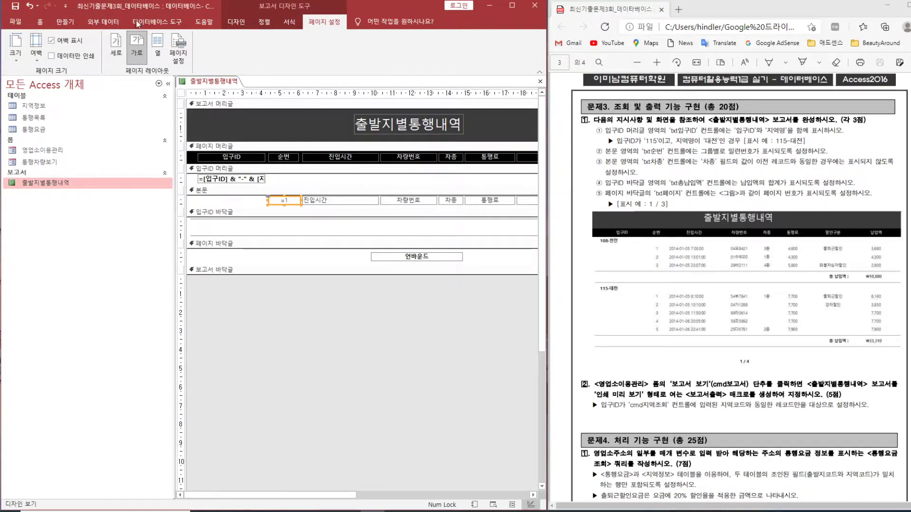
- Check the serial numbers of each 입구ID group in print preview and return the report to design view
{"action": "left_click", "coordinate": [227, 24]}
{"action": "left_click", "coordinate": [16, 56]}
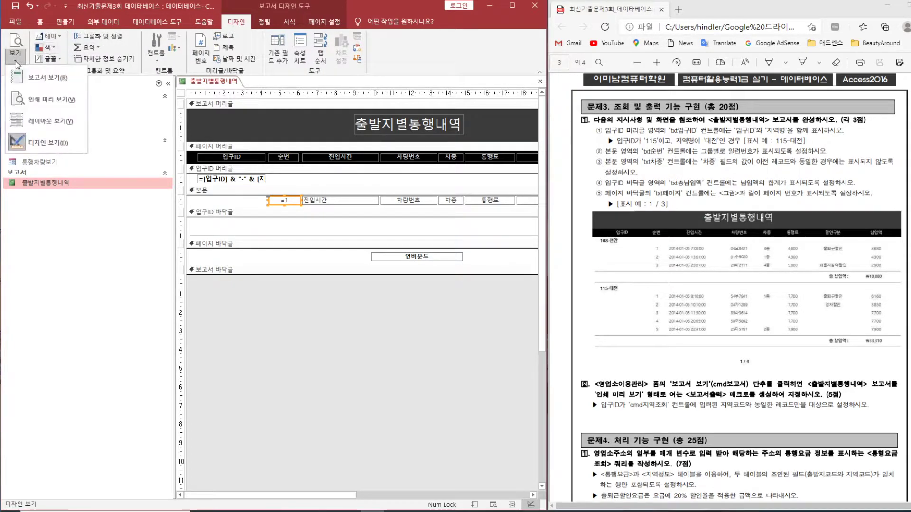
{"action": "left_click", "coordinate": [41, 101]}
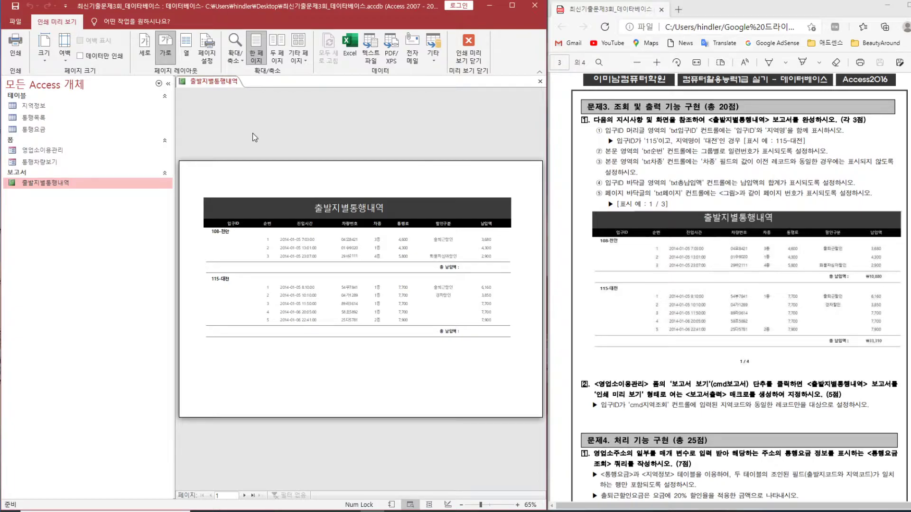
{"action": "right_click", "coordinate": [213, 83]}
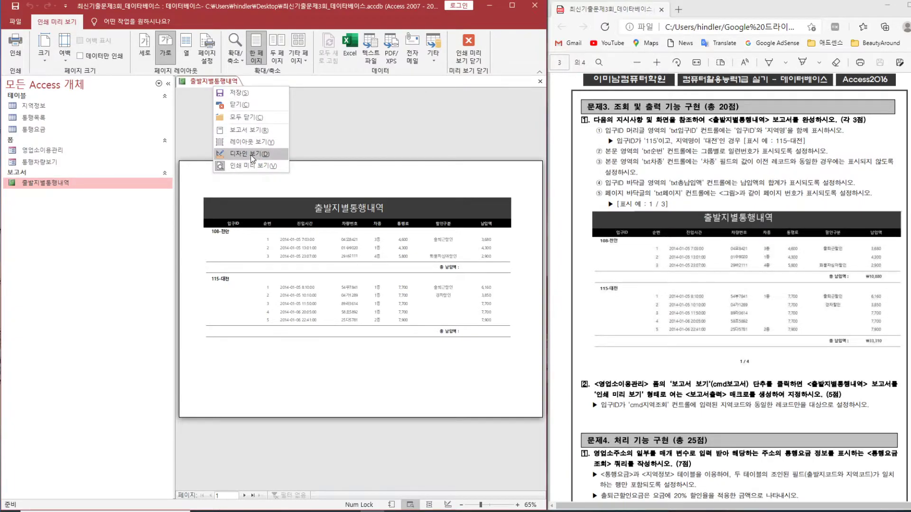
{"action": "left_click", "coordinate": [252, 155]}
- Set the 중복 내용 숨기기 property of the txt차종 text box in the 본문 section to 예 and close the property sheet
{"action": "left_click", "coordinate": [451, 202]}
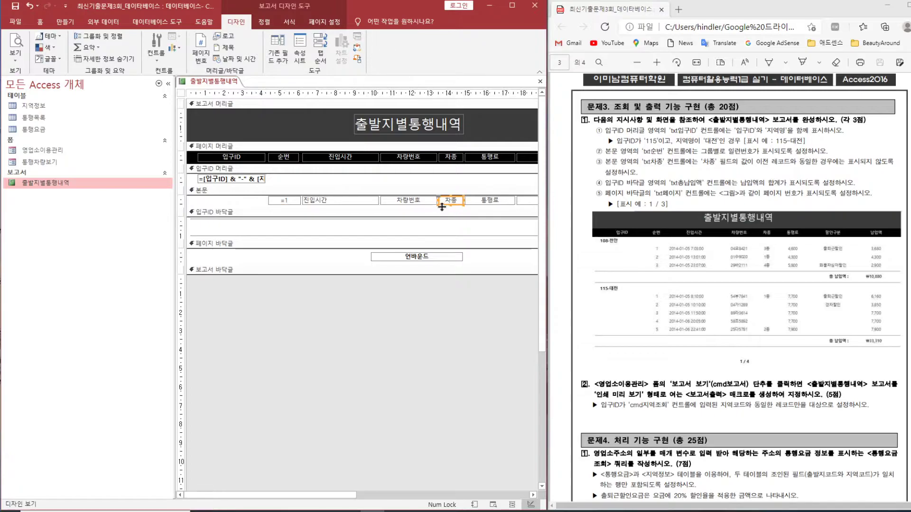
{"action": "double_click", "coordinate": [446, 201]}
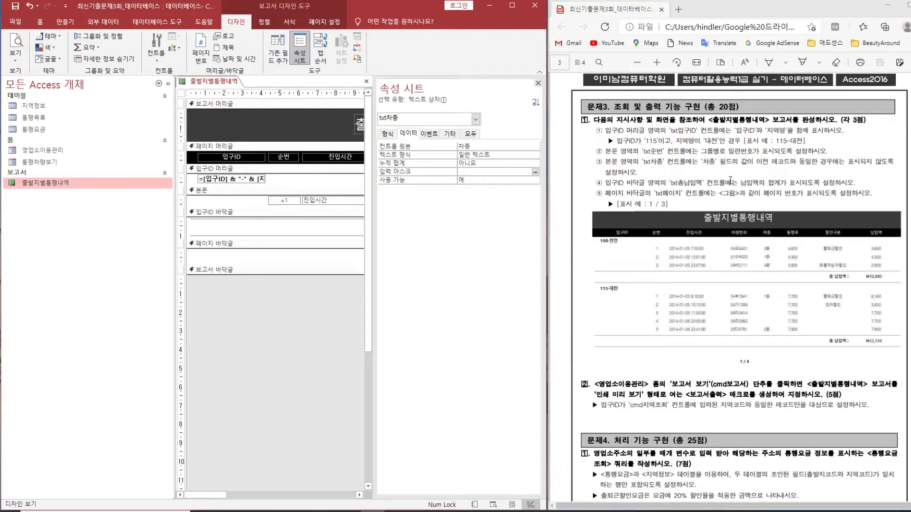
{"action": "left_click", "coordinate": [387, 135]}
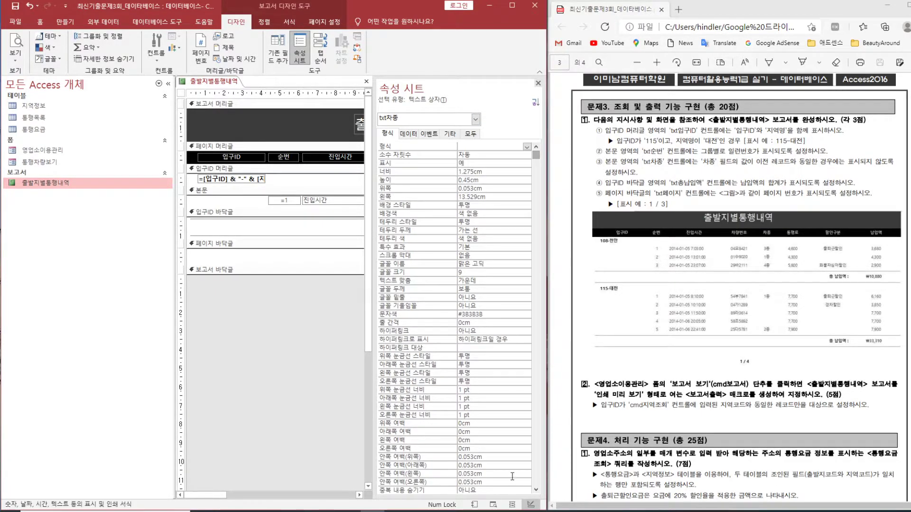
{"action": "left_click_drag", "start_coordinate": [536, 156], "coordinate": [547, 490]}
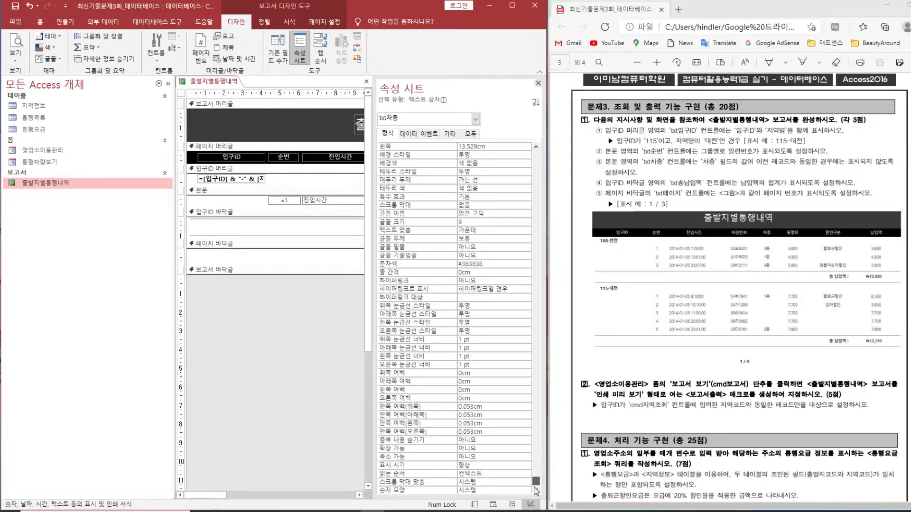
{"action": "left_click", "coordinate": [423, 442]}
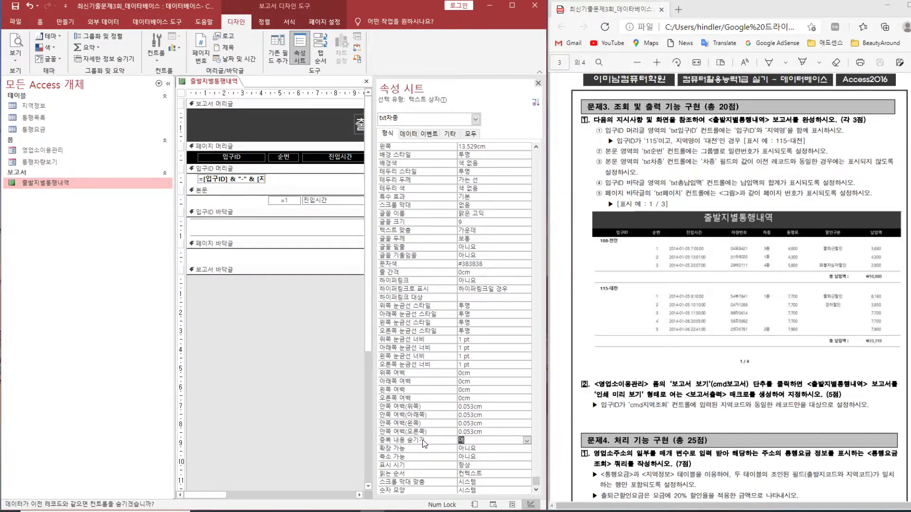
{"action": "key", "text": "Return"}
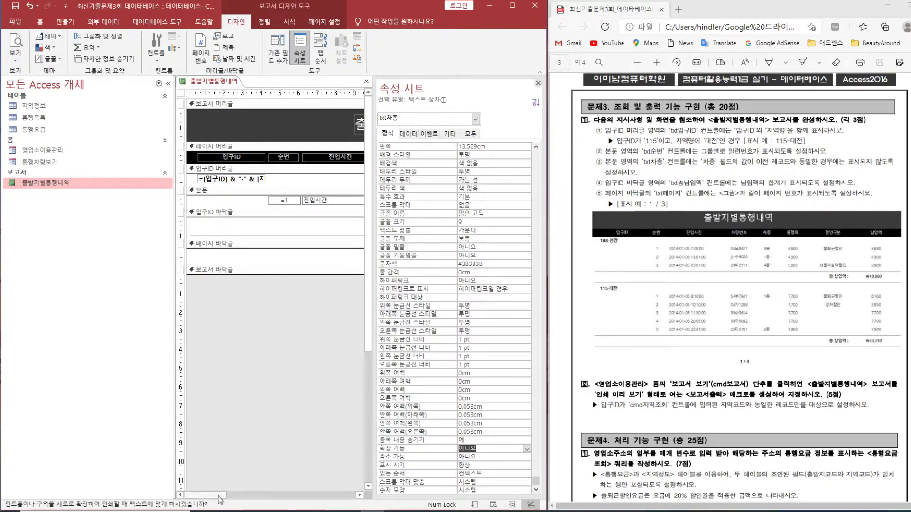
{"action": "left_click", "coordinate": [538, 83]}
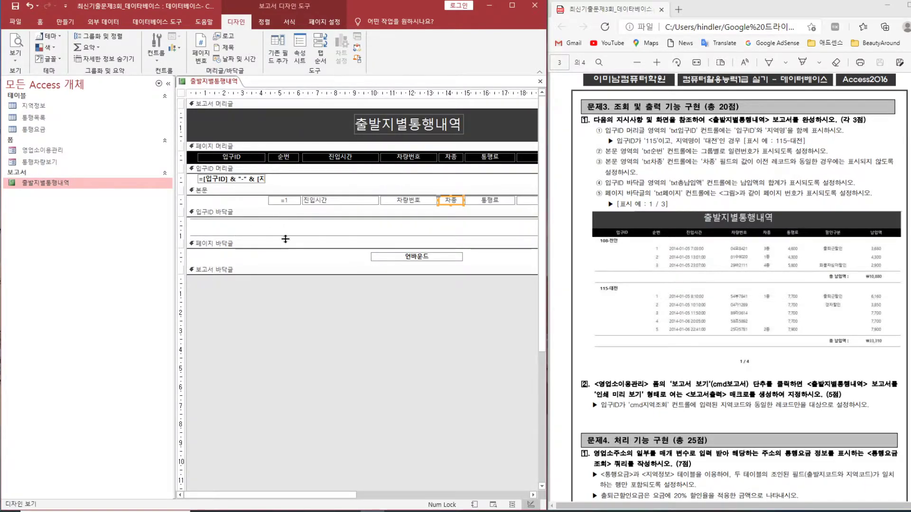
- Set the control source of the unbound txt총납입액 text box in the 입구ID 바닥글 section to =Sum([납입액])
{"action": "left_click_drag", "start_coordinate": [255, 495], "coordinate": [370, 497]}
{"action": "left_click", "coordinate": [453, 226]}
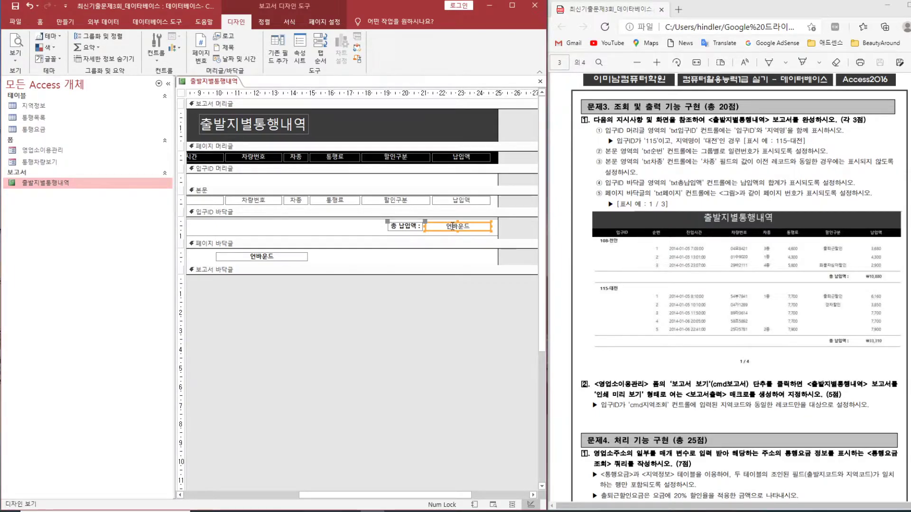
{"action": "type", "text": "="}
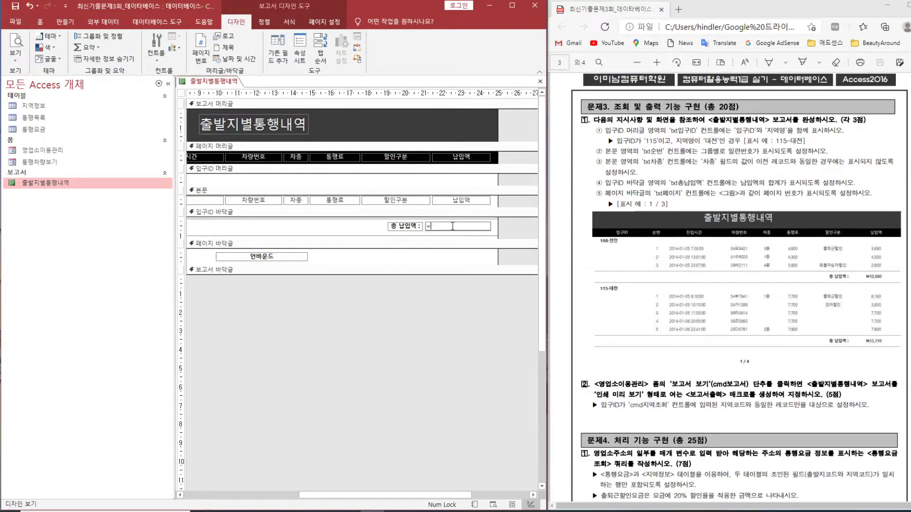
{"action": "key", "text": "BackSpace"}
{"action": "type", "text": "sum(납ㅇ액)"}
{"action": "key", "text": "Return"}
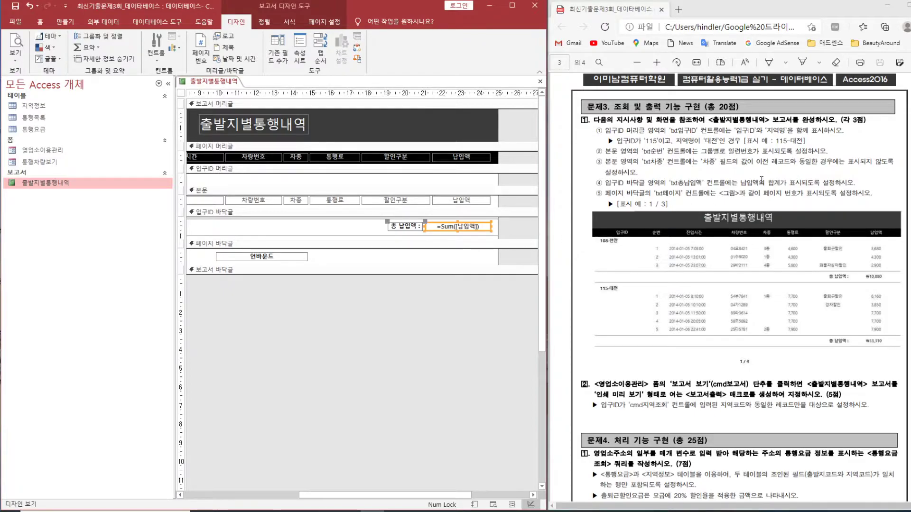
- Check the 차종 column and the 총 납입액 of each group in print preview and return the report to design view
{"action": "left_click", "coordinate": [16, 58]}
{"action": "left_click", "coordinate": [53, 98]}
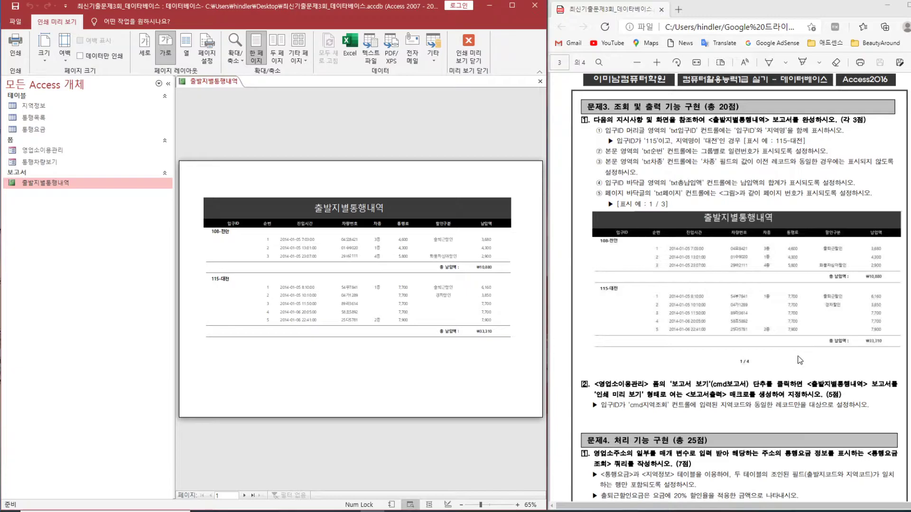
{"action": "right_click", "coordinate": [211, 81]}
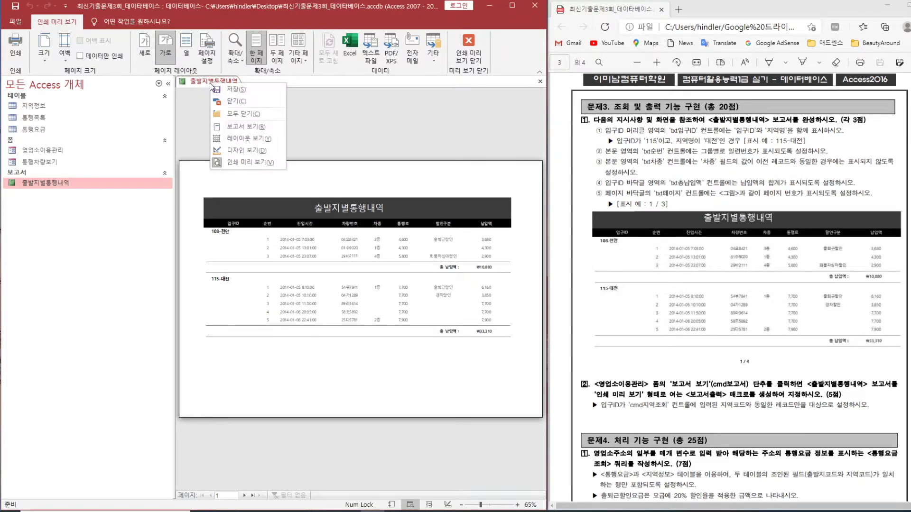
{"action": "left_click", "coordinate": [244, 151]}
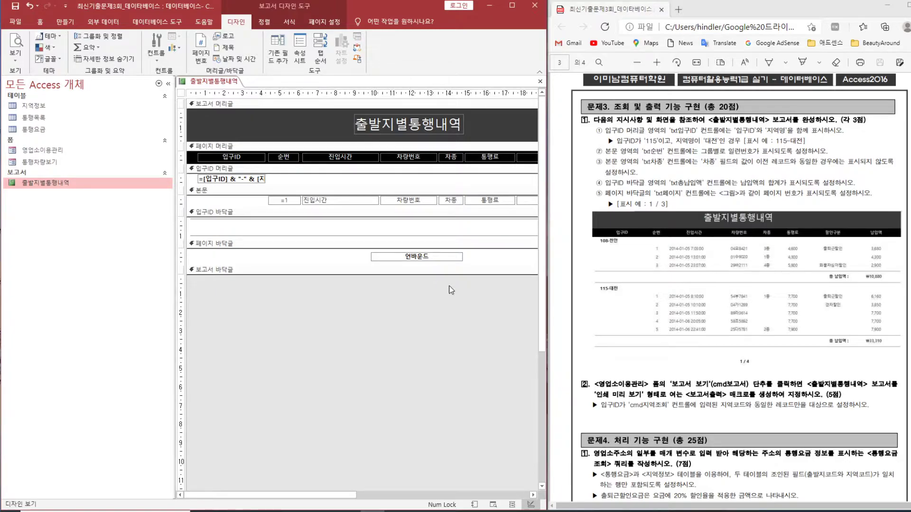
- Set the control source of the unbound txt페이지 text box in the 페이지 바닥글 section to =[Page] & " / " & [Pages]
{"action": "left_click", "coordinate": [431, 259]}
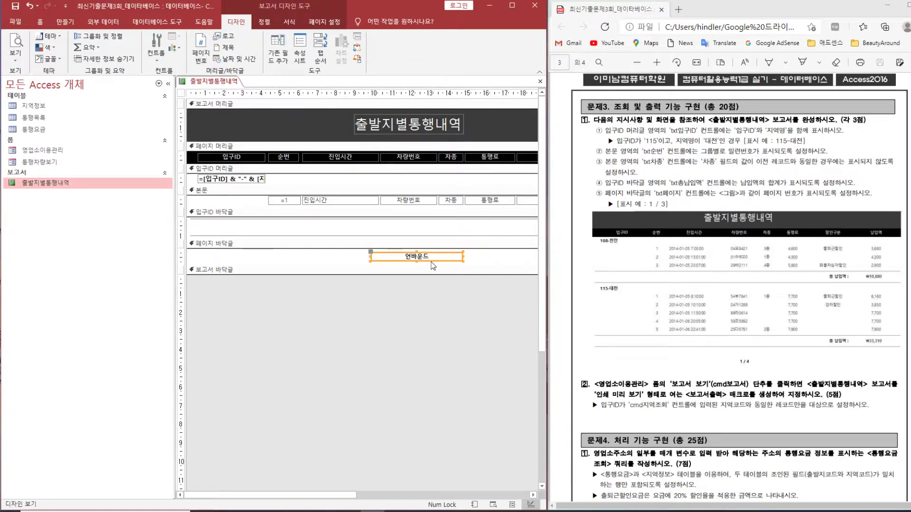
{"action": "type", "text": "="}
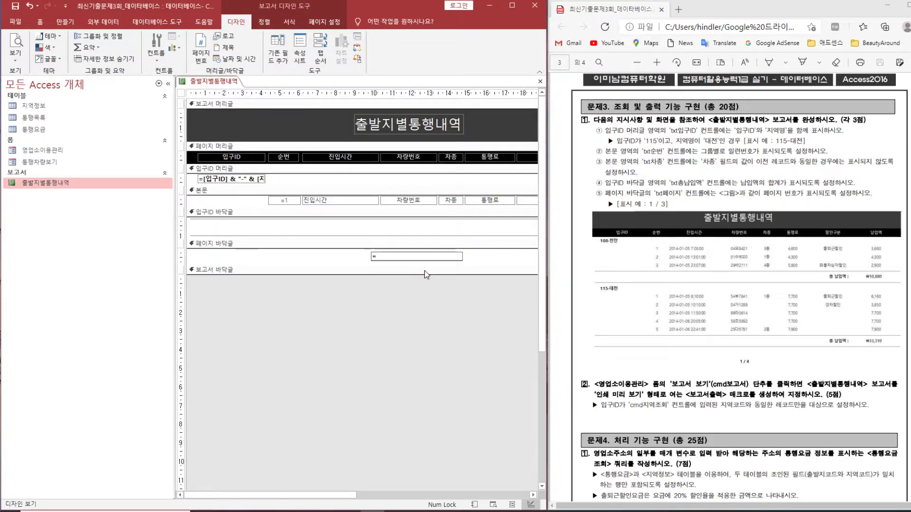
{"action": "type", "text": "["}
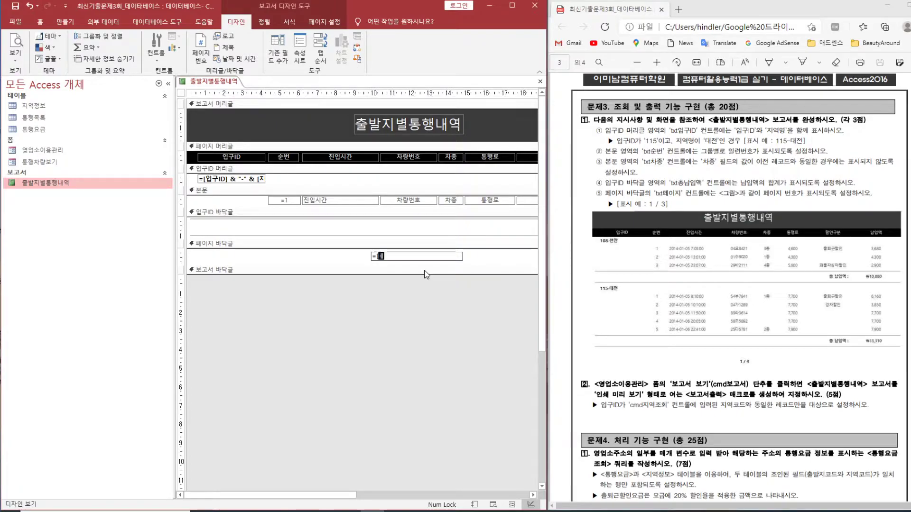
{"action": "type", "text": "page"}
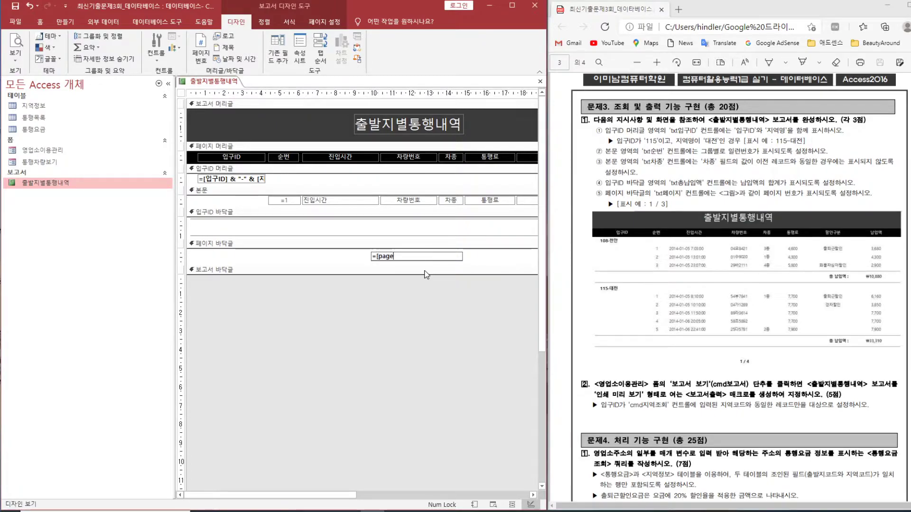
{"action": "type", "text": "] & \" /"}
{"action": "type", "text": "\" & [pages"}
{"action": "key", "text": "Return"}
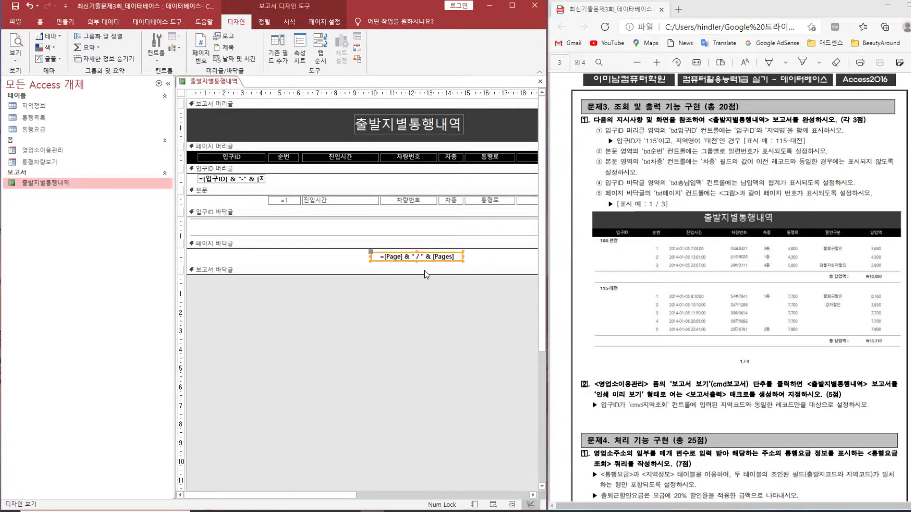
- Check the 출발지별통행내역 report in print preview and return to its design
{"action": "left_click", "coordinate": [15, 60]}
{"action": "left_click", "coordinate": [42, 98]}
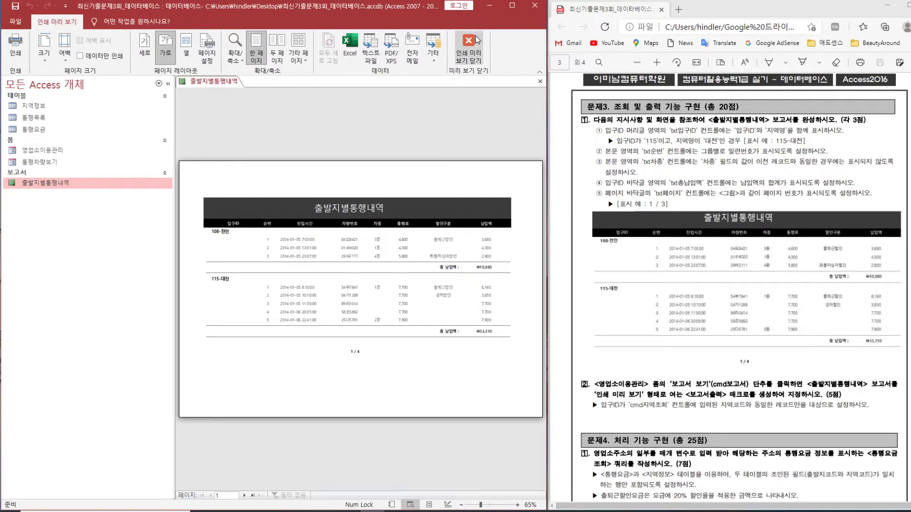
{"action": "left_click", "coordinate": [467, 46]}
- Close the 출발지별통행내역 report and open the 영업소이용관리 form
{"action": "scroll", "coordinate": [782, 363], "scroll_direction": "down", "scroll_amount": 5}
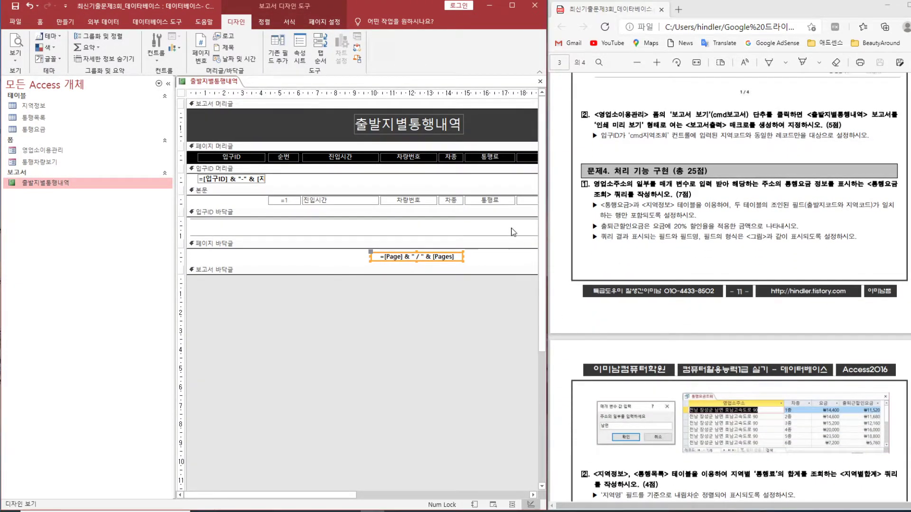
{"action": "left_click", "coordinate": [540, 82]}
{"action": "left_click", "coordinate": [421, 287]}
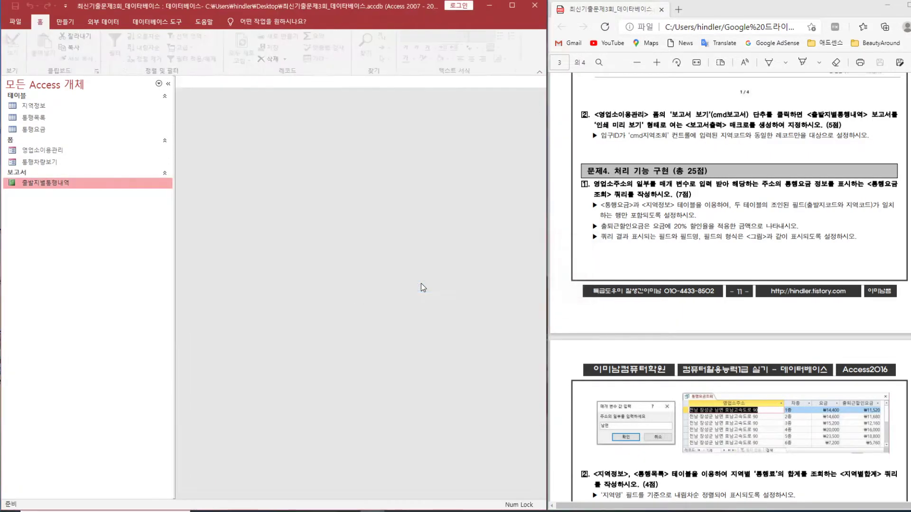
{"action": "double_click", "coordinate": [57, 151]}
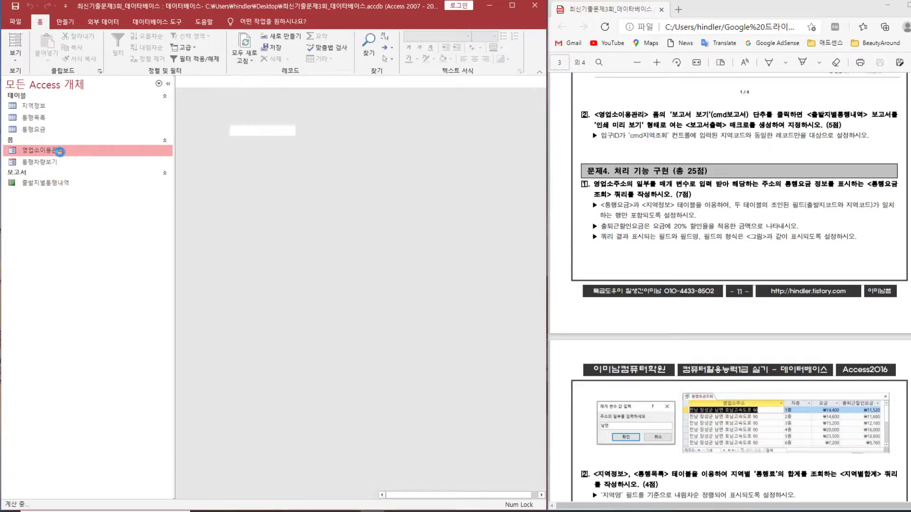
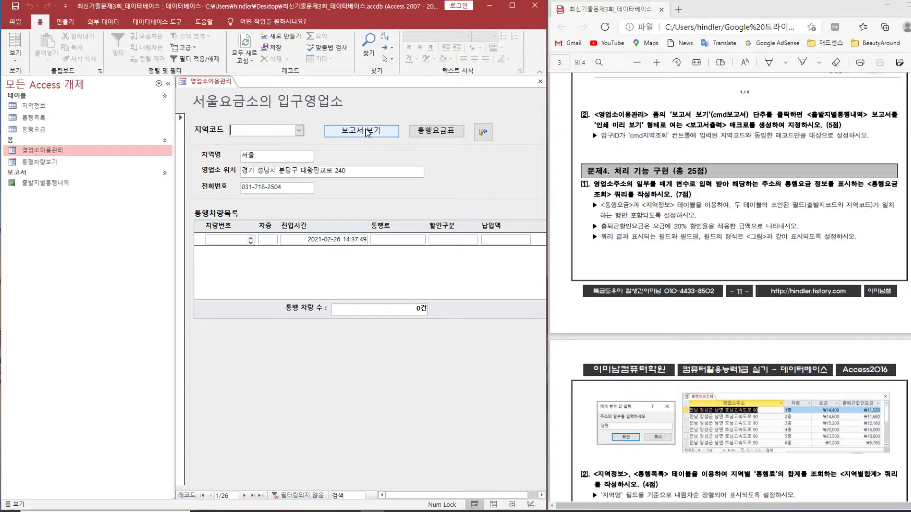
- Create a macro with an OpenReport action that opens the 출발지별통행내역 report in 인쇄 미리 보기 view
{"action": "left_click", "coordinate": [66, 22]}
{"action": "left_click", "coordinate": [489, 48]}
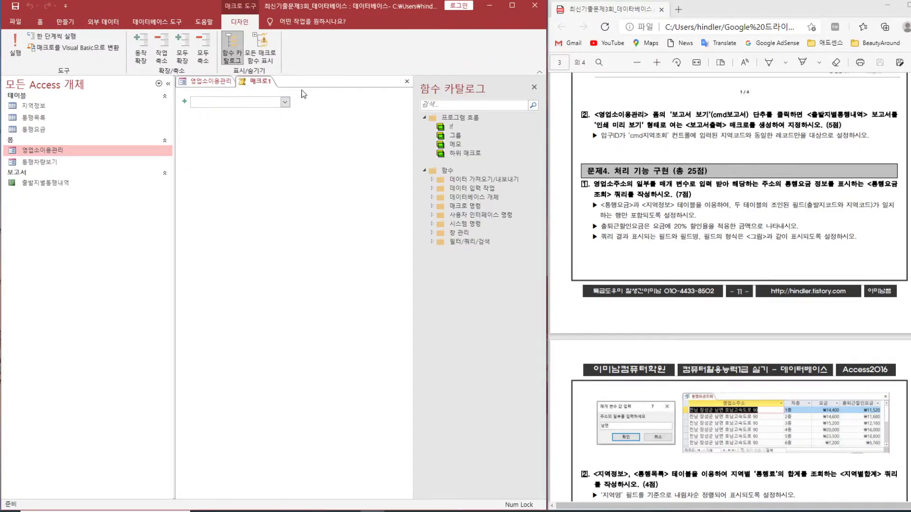
{"action": "left_click", "coordinate": [286, 102]}
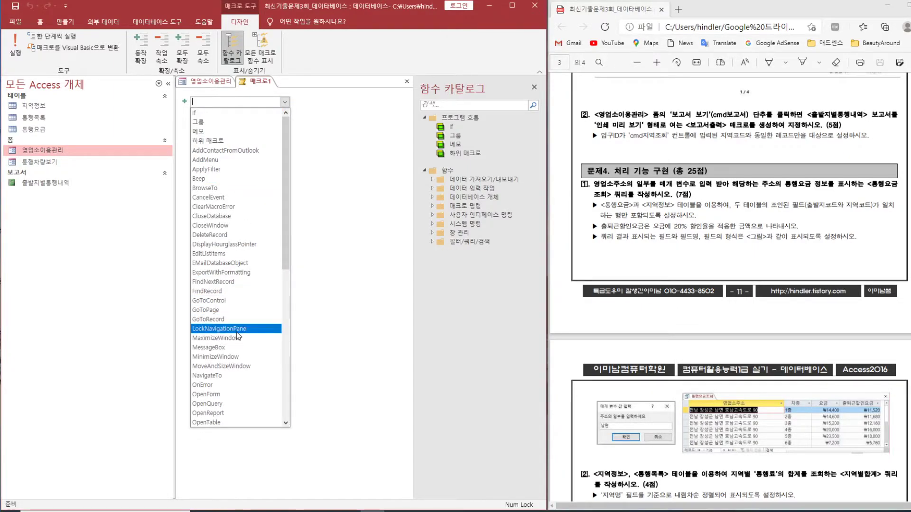
{"action": "scroll", "coordinate": [236, 334], "scroll_direction": "down", "scroll_amount": 2}
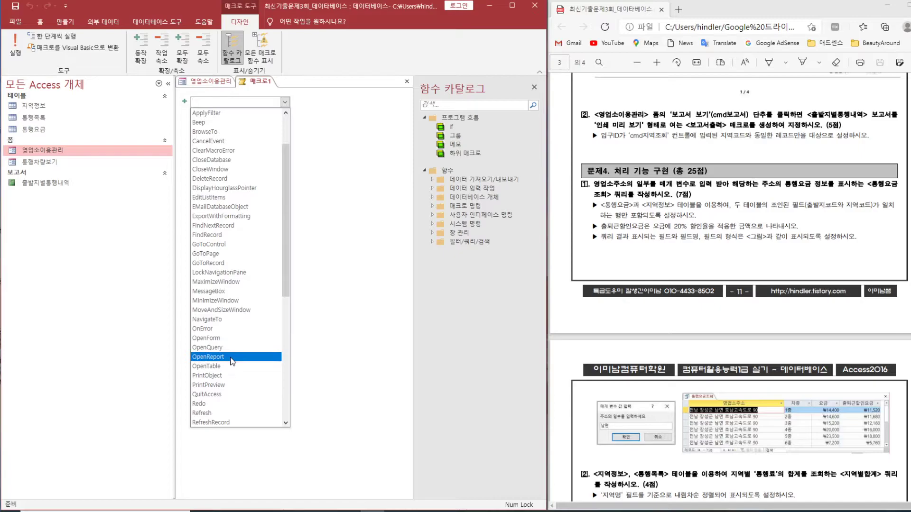
{"action": "left_click", "coordinate": [232, 358]}
{"action": "left_click", "coordinate": [401, 110]}
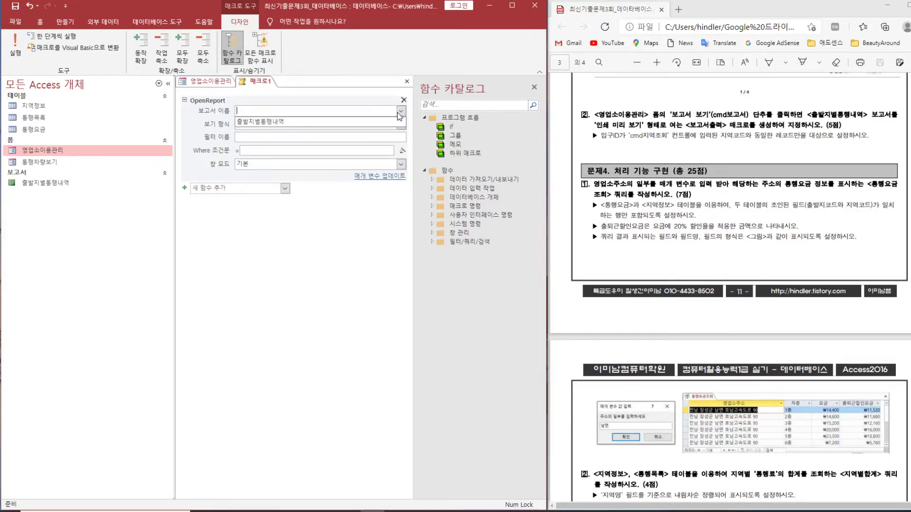
{"action": "left_click", "coordinate": [326, 120]}
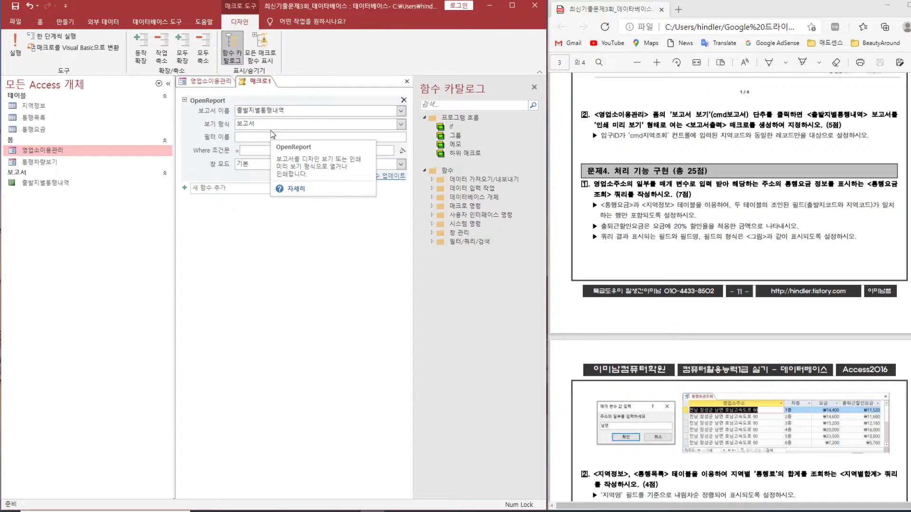
{"action": "left_click", "coordinate": [400, 124]}
{"action": "left_click", "coordinate": [332, 155]}
- Set the OpenReport action's Where condition to 지역코드= Forms![영업소이용관리]![cmb지역조회], picking the form control in the expression builder
{"action": "left_click", "coordinate": [248, 150]}
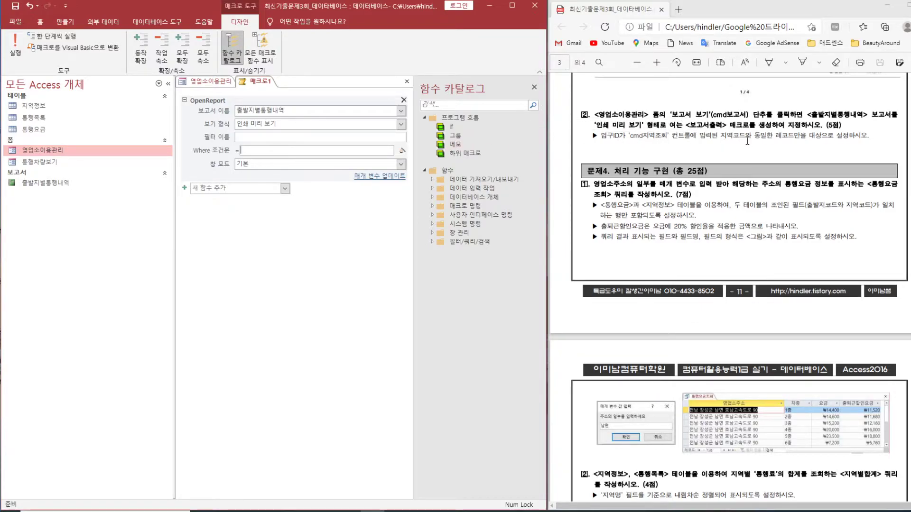
{"action": "type", "text": "w"}
{"action": "type", "text": "지역코드"}
{"action": "type", "text": "="}
{"action": "left_click", "coordinate": [403, 150]}
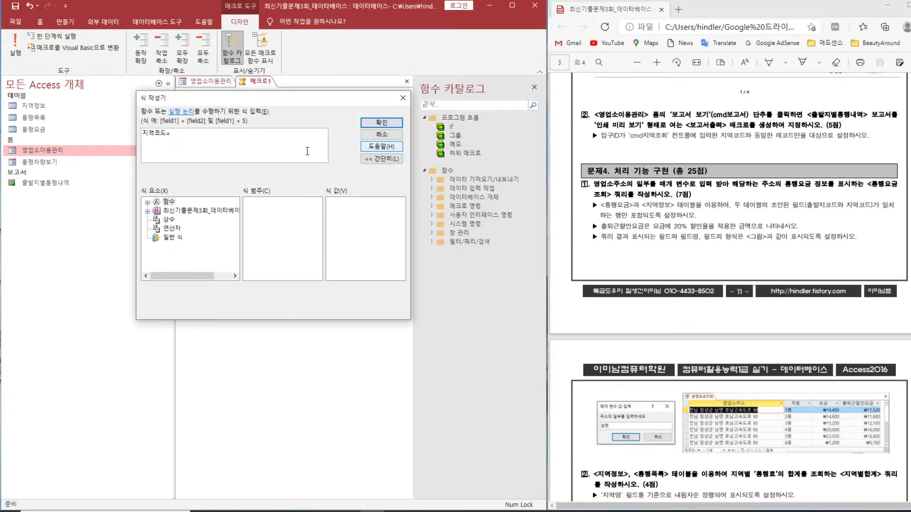
{"action": "left_click", "coordinate": [148, 212]}
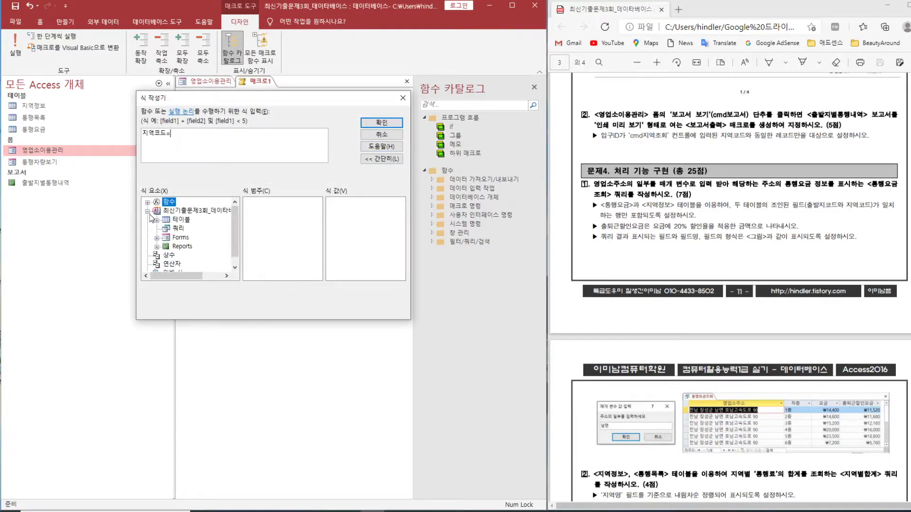
{"action": "left_click", "coordinate": [157, 238]}
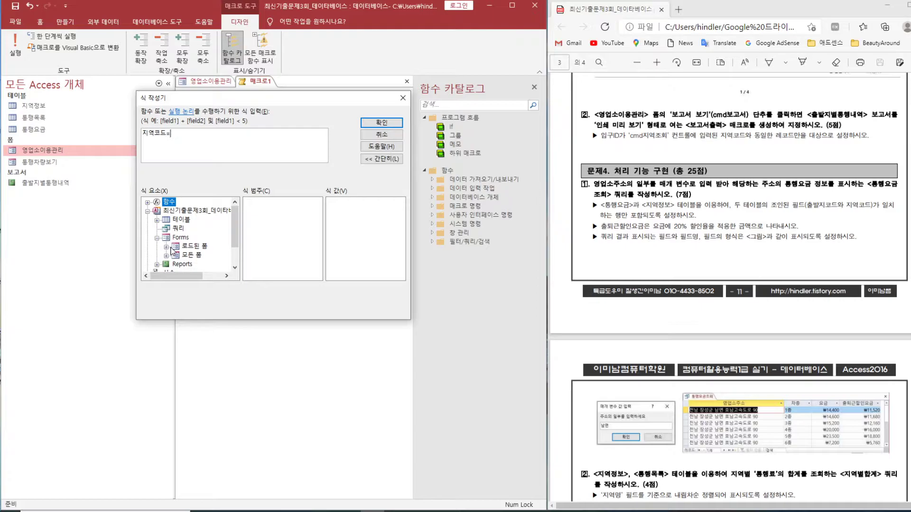
{"action": "left_click", "coordinate": [166, 247]}
{"action": "left_click", "coordinate": [183, 258]}
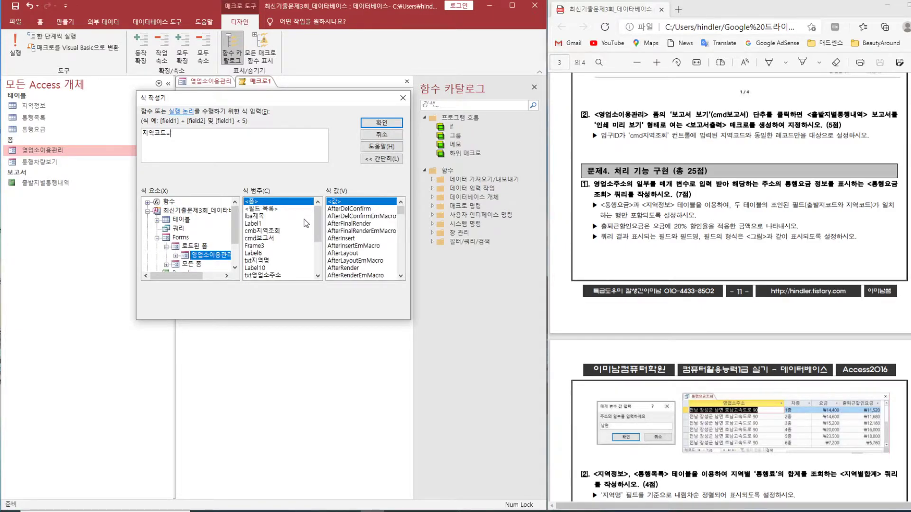
{"action": "double_click", "coordinate": [277, 231]}
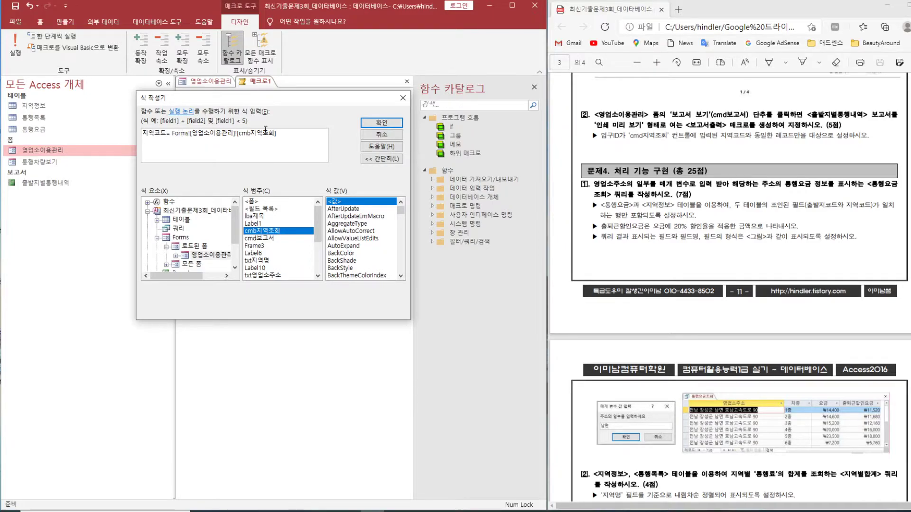
{"action": "left_click", "coordinate": [377, 122]}
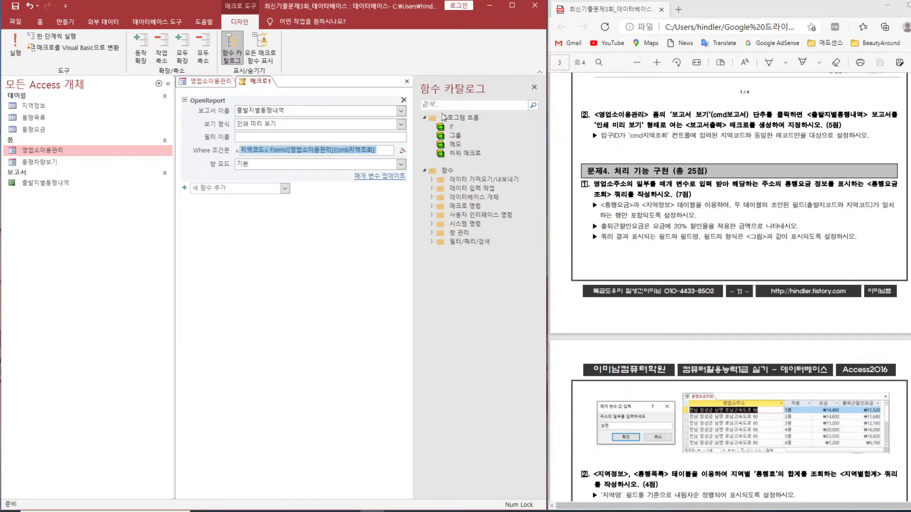
- Save the macro as 보고서출력 and close it
{"action": "right_click", "coordinate": [257, 82]}
{"action": "left_click", "coordinate": [290, 91]}
{"action": "type", "text": "보고서출력"}
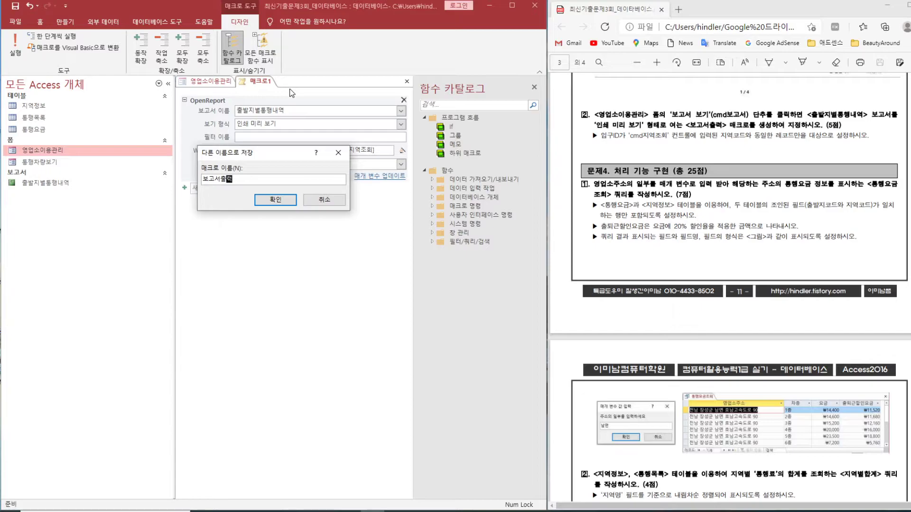
{"action": "key", "text": "Return"}
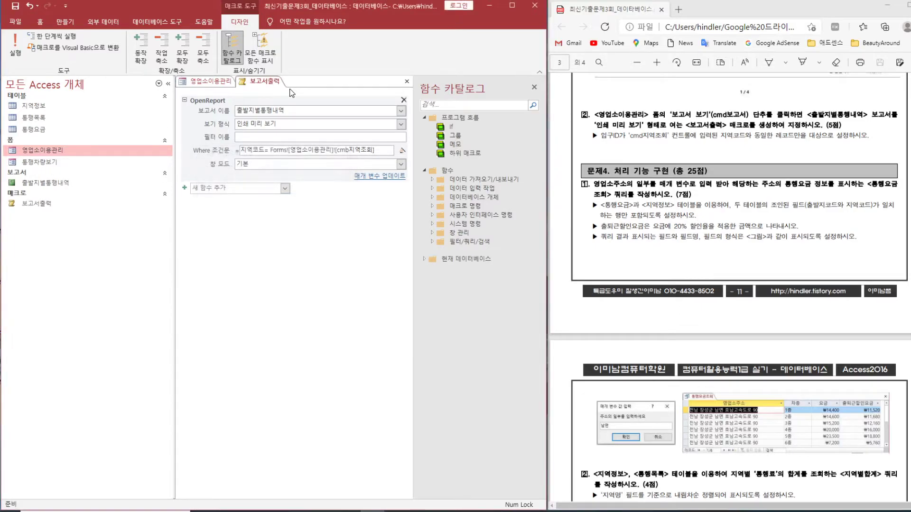
{"action": "left_click", "coordinate": [406, 81]}
- Open the 영업소이용관리 form in design view and assign the 보고서출력 macro to the On Click event of the cmd보고서 button
{"action": "left_click", "coordinate": [361, 137]}
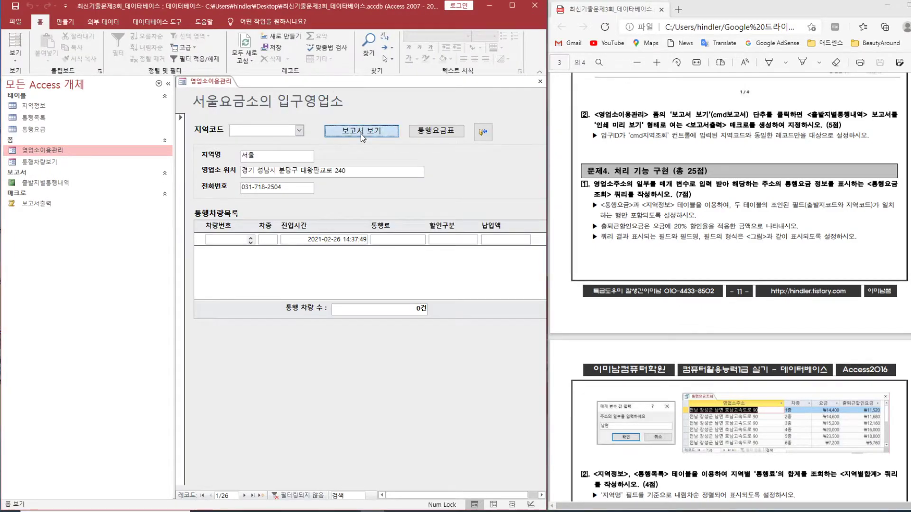
{"action": "left_click", "coordinate": [16, 56]}
{"action": "left_click", "coordinate": [47, 142]}
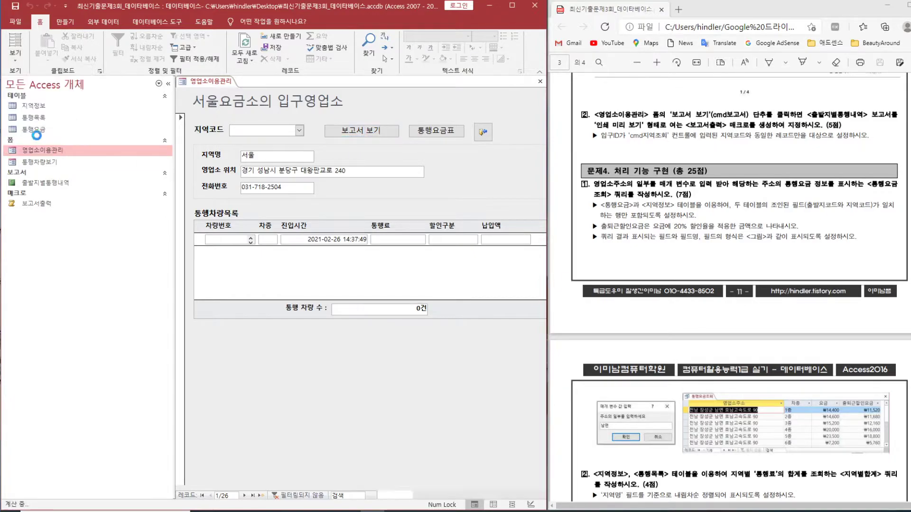
{"action": "left_click", "coordinate": [354, 166]}
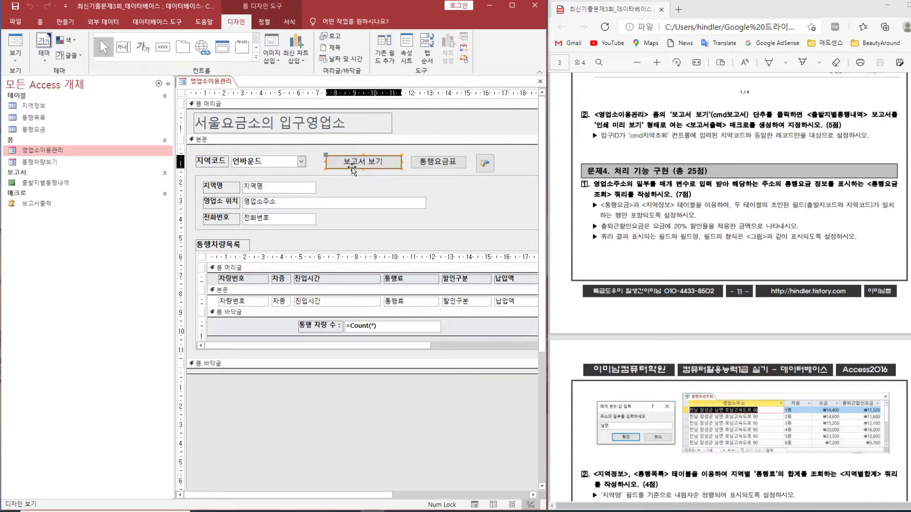
{"action": "double_click", "coordinate": [354, 165]}
{"action": "left_click", "coordinate": [435, 134]}
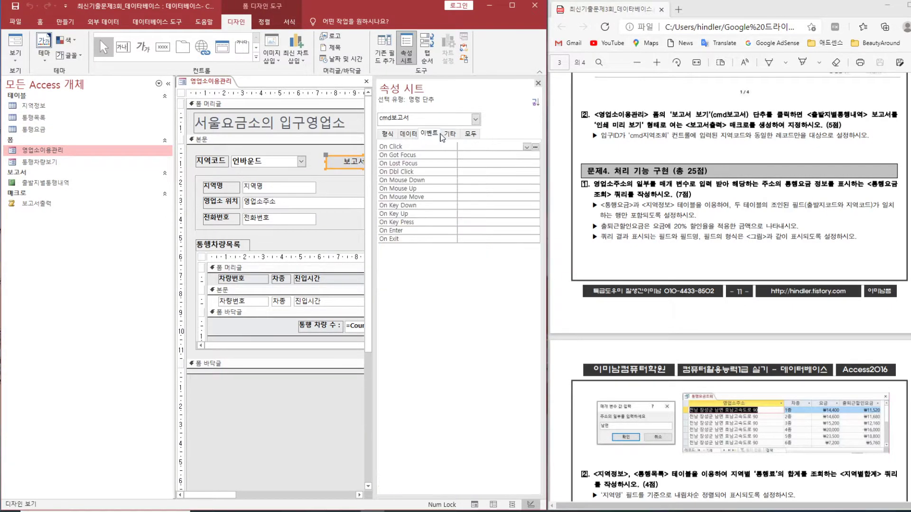
{"action": "left_click", "coordinate": [527, 147]}
{"action": "left_click", "coordinate": [516, 155]}
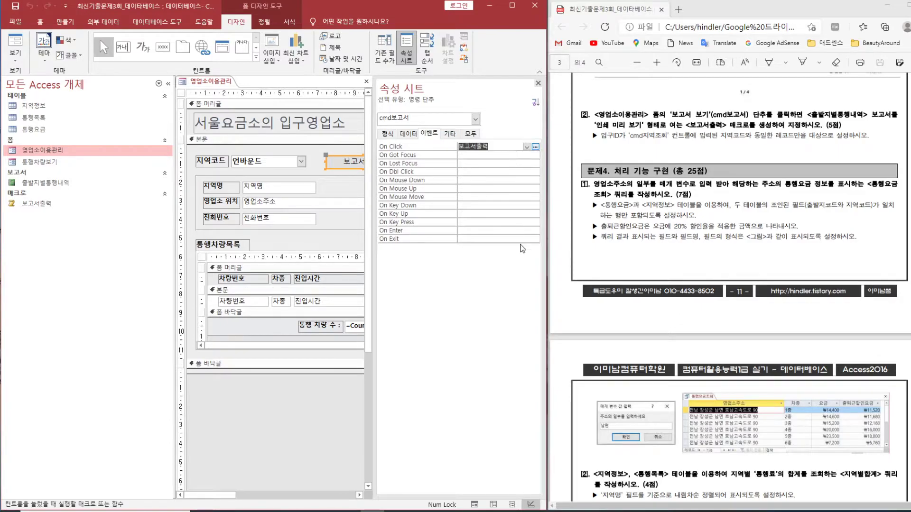
{"action": "key", "text": "Return"}
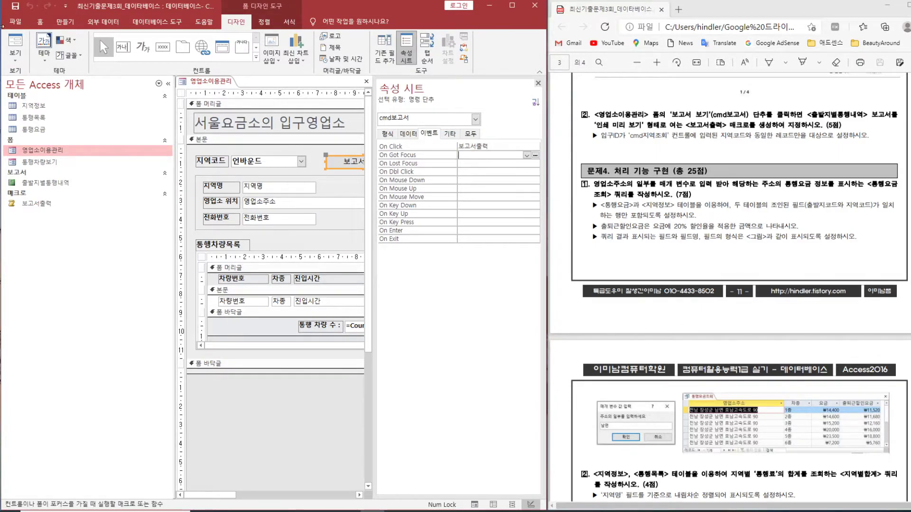
- Test the 보고서 보기 button in form view with region code 167, supplying 167 as the 지역코드 parameter, and close the resulting report
{"action": "left_click", "coordinate": [16, 44]}
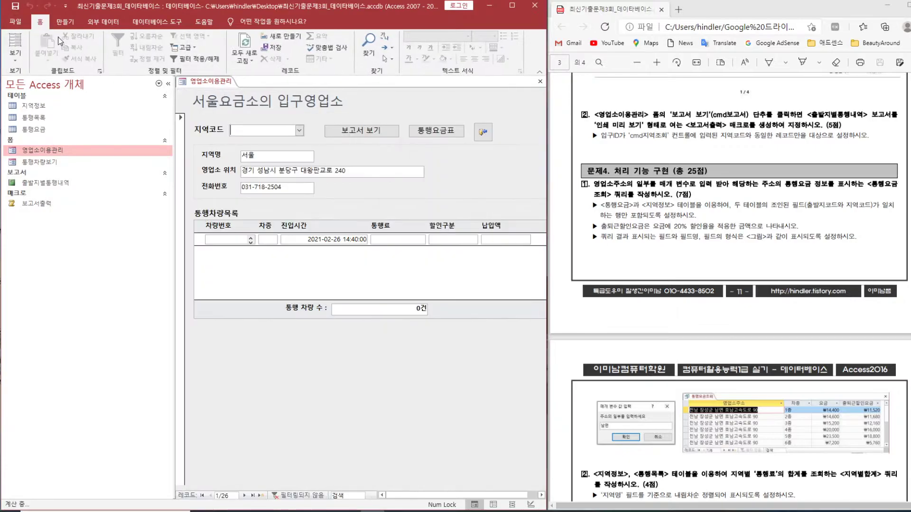
{"action": "left_click", "coordinate": [300, 130]}
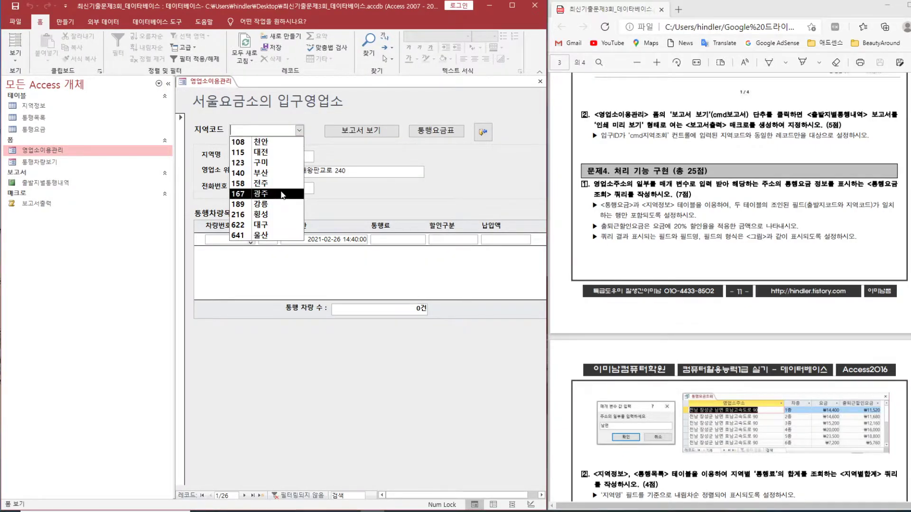
{"action": "left_click", "coordinate": [282, 194]}
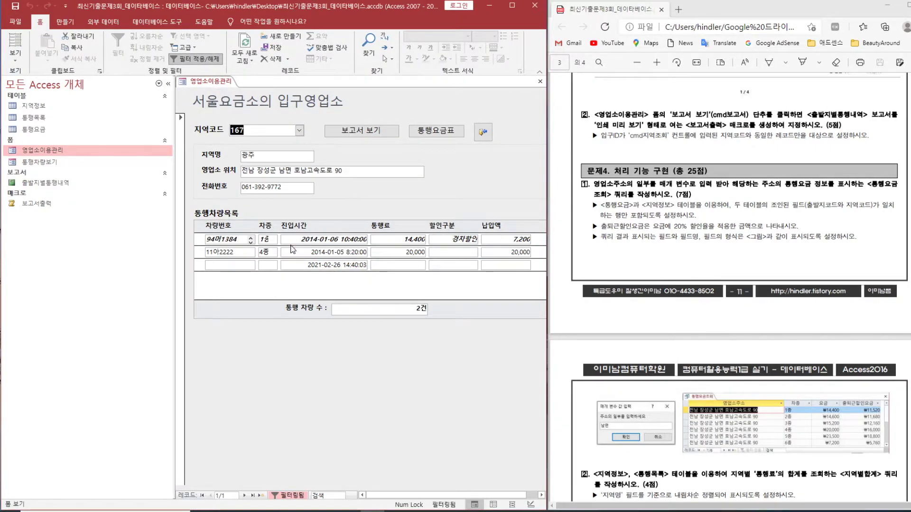
{"action": "left_click", "coordinate": [369, 130]}
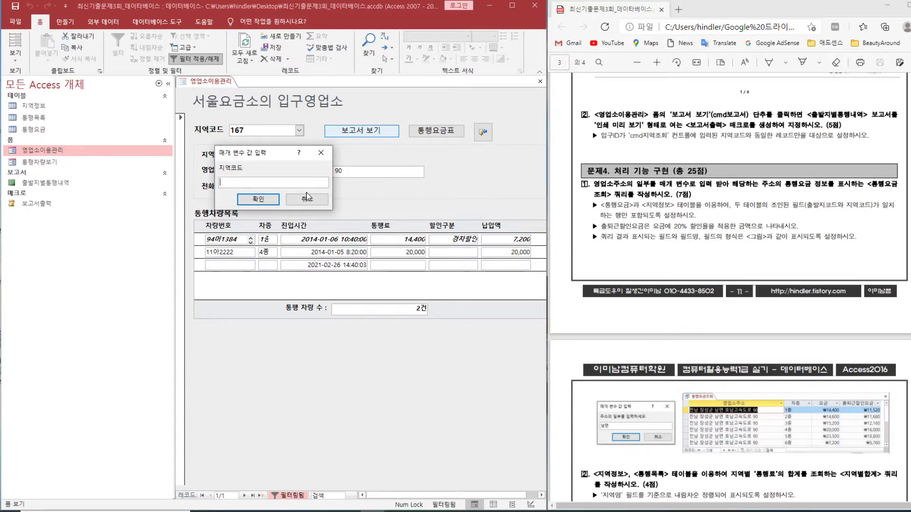
{"action": "type", "text": "167"}
{"action": "key", "text": "Return"}
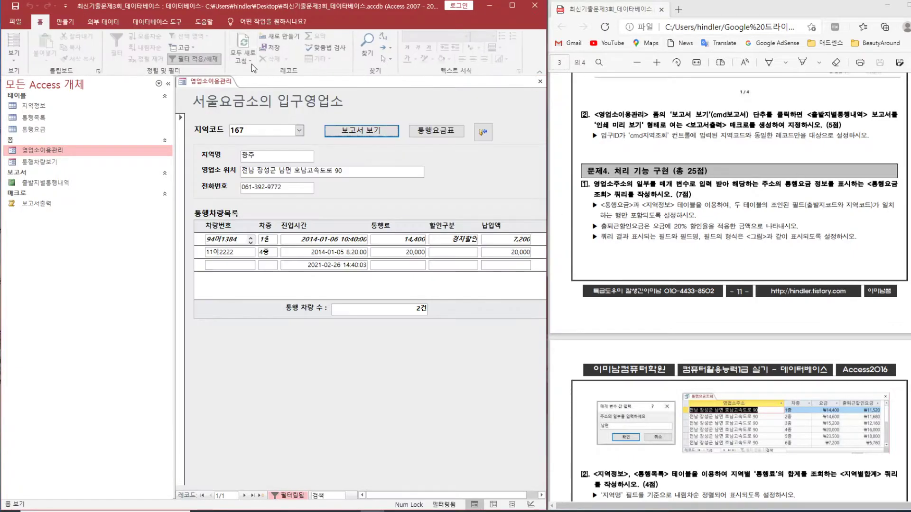
{"action": "left_click", "coordinate": [539, 81]}
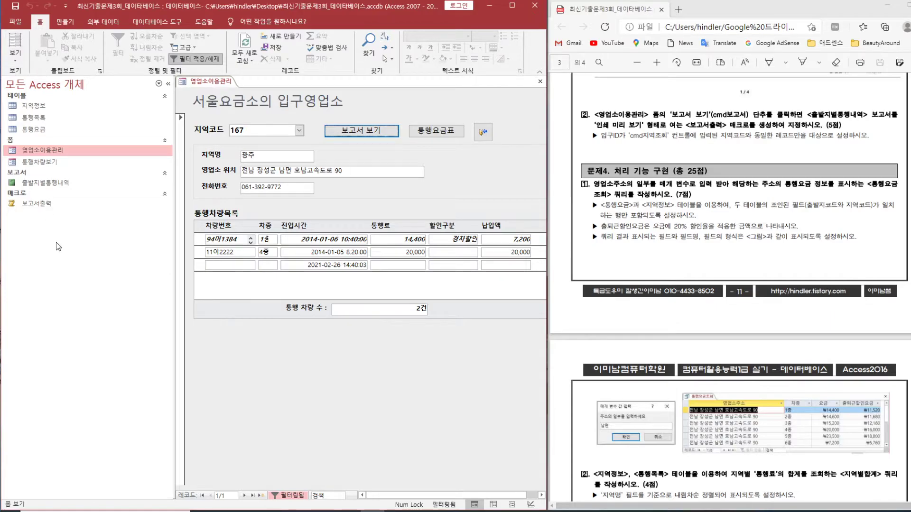
- Open the 보고서출력 macro's design and replace the 지역코드 field in the Where condition with 입구ID
{"action": "left_click", "coordinate": [42, 207]}
{"action": "right_click", "coordinate": [43, 207]}
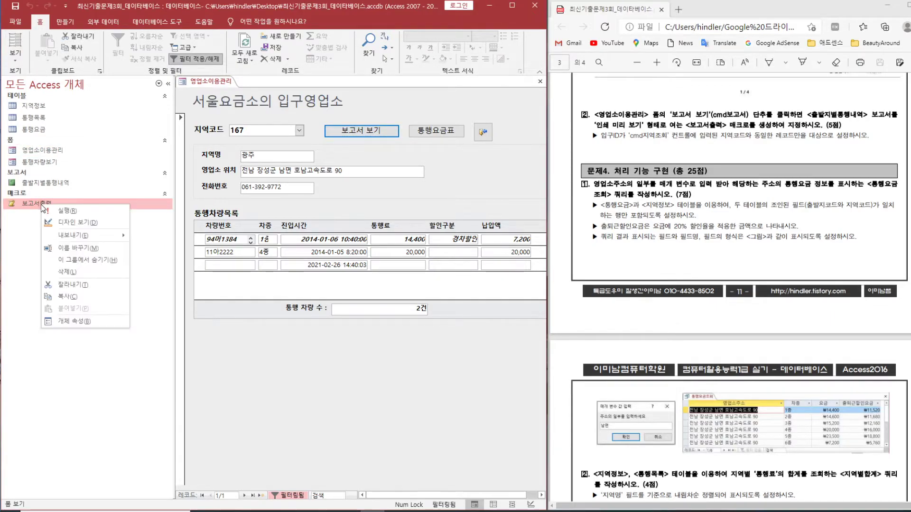
{"action": "left_click", "coordinate": [82, 225]}
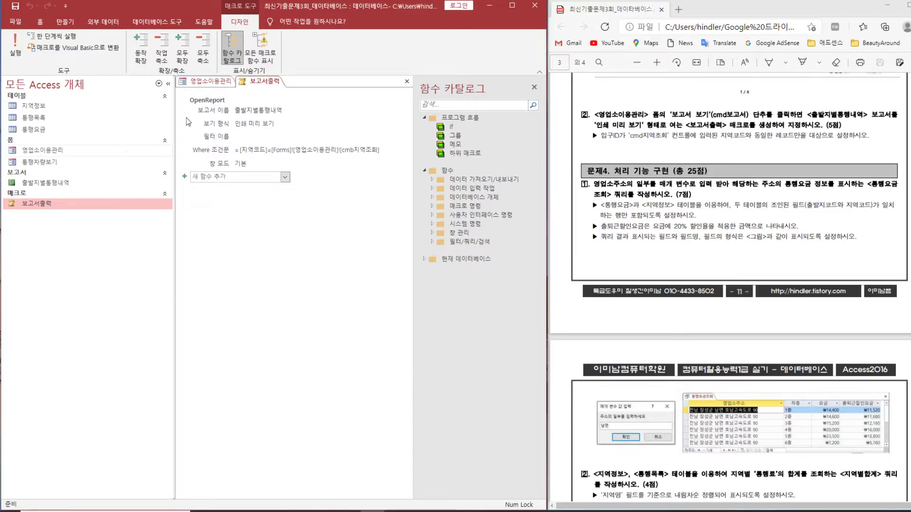
{"action": "left_click", "coordinate": [247, 151]}
{"action": "left_click_drag", "start_coordinate": [242, 150], "coordinate": [267, 151]}
{"action": "type", "text": "입구"}
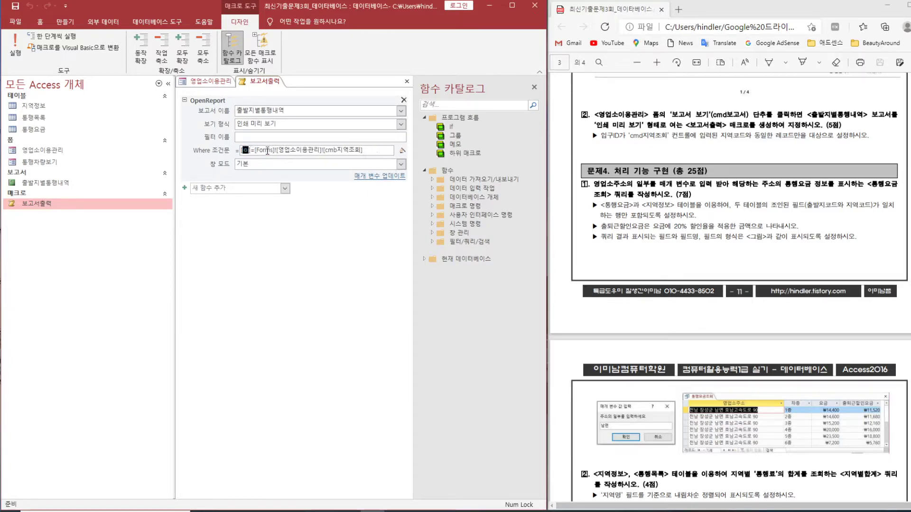
{"action": "type", "text": "ID"}
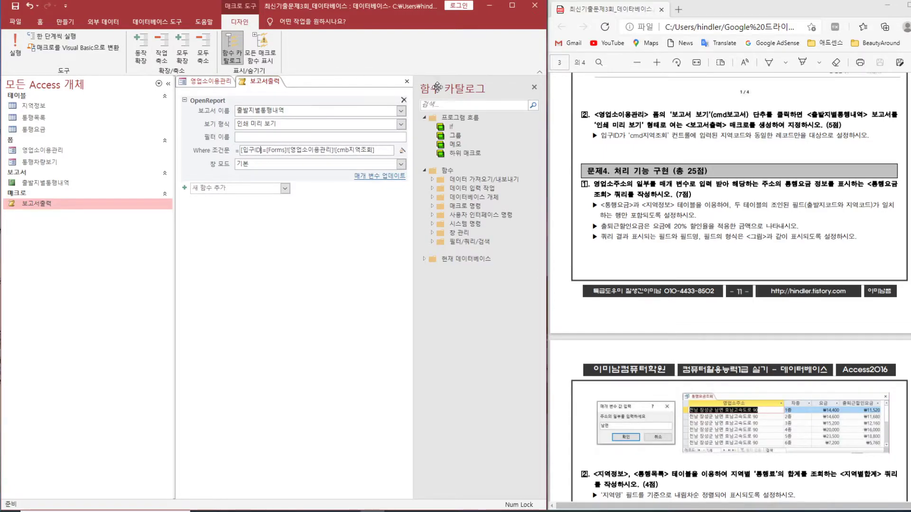
- Save and close the 보고서출력 macro, and run the 보고서 보기 button on the 영업소이용관리 form for region code 167
{"action": "left_click", "coordinate": [407, 81]}
{"action": "left_click", "coordinate": [417, 286]}
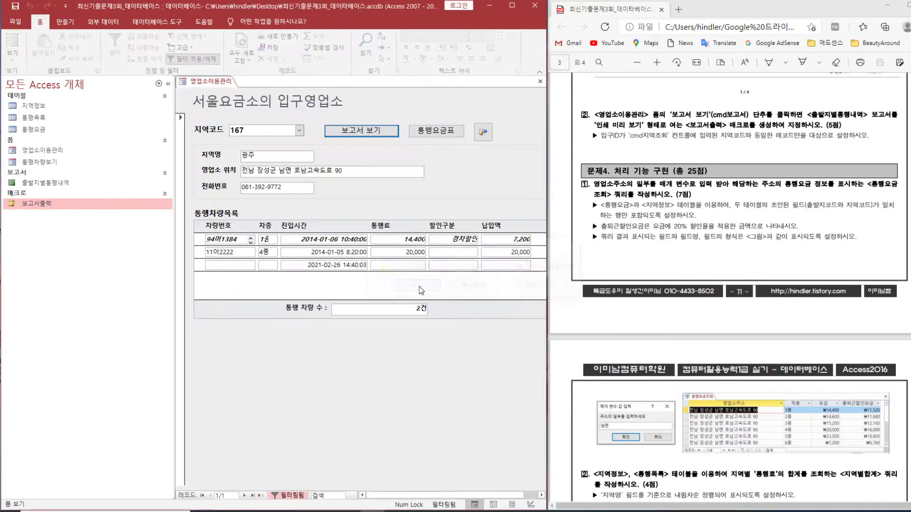
{"action": "left_click", "coordinate": [382, 130]}
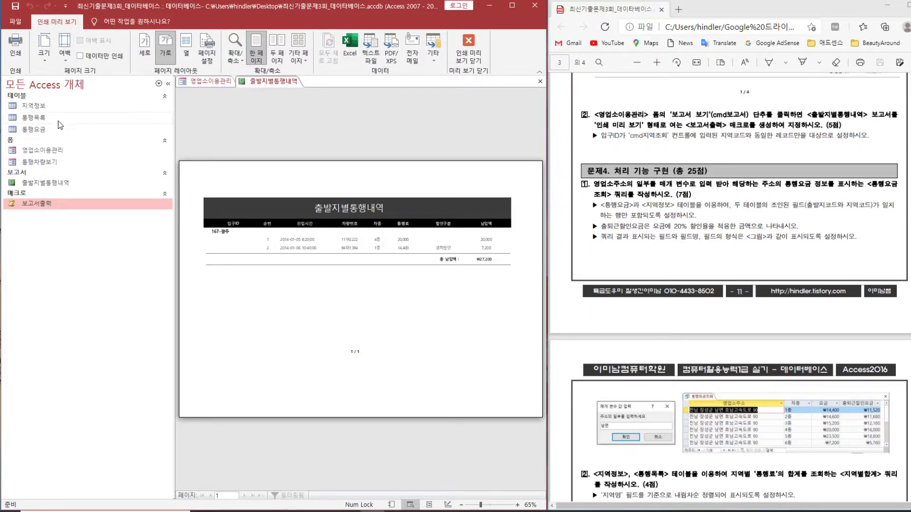
- Compare the previewed report with the exam sheet, and close both the report and the 영업소이용관리 form
{"action": "scroll", "coordinate": [764, 277], "scroll_direction": "up", "scroll_amount": 15}
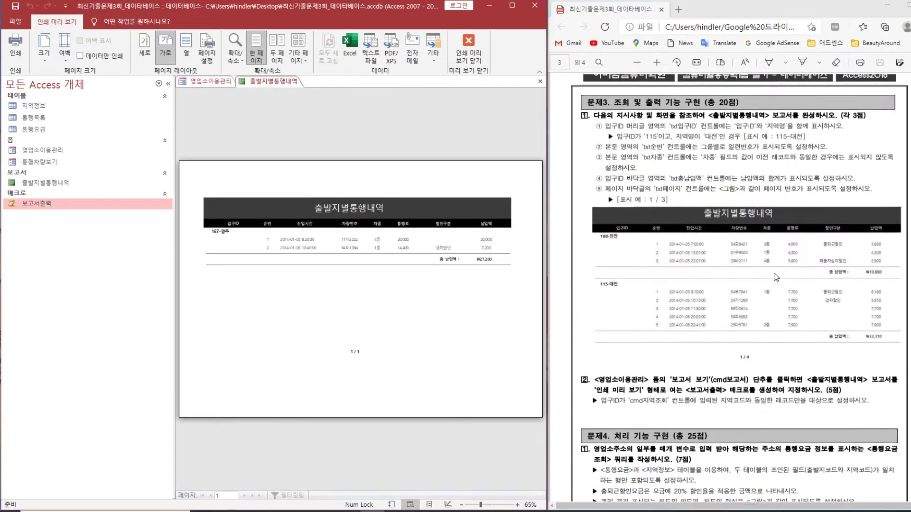
{"action": "scroll", "coordinate": [774, 276], "scroll_direction": "up", "scroll_amount": 4}
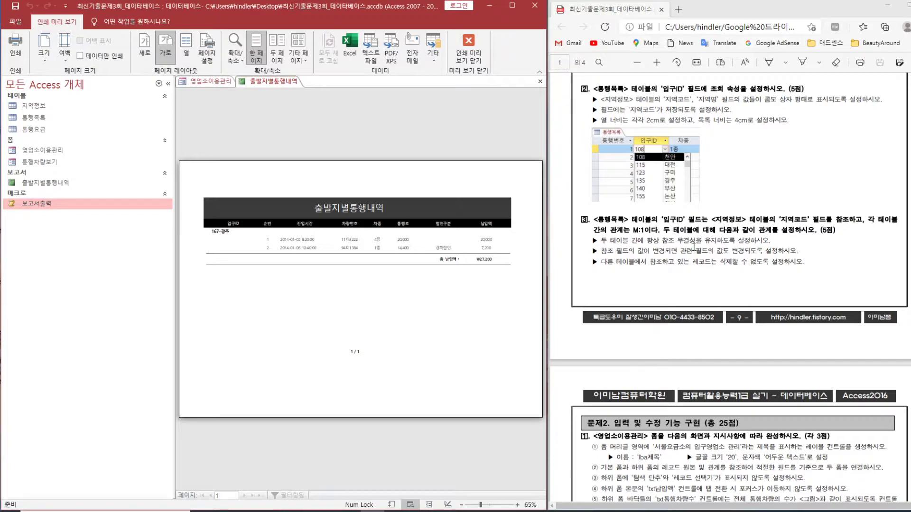
{"action": "scroll", "coordinate": [672, 301], "scroll_direction": "down", "scroll_amount": 4}
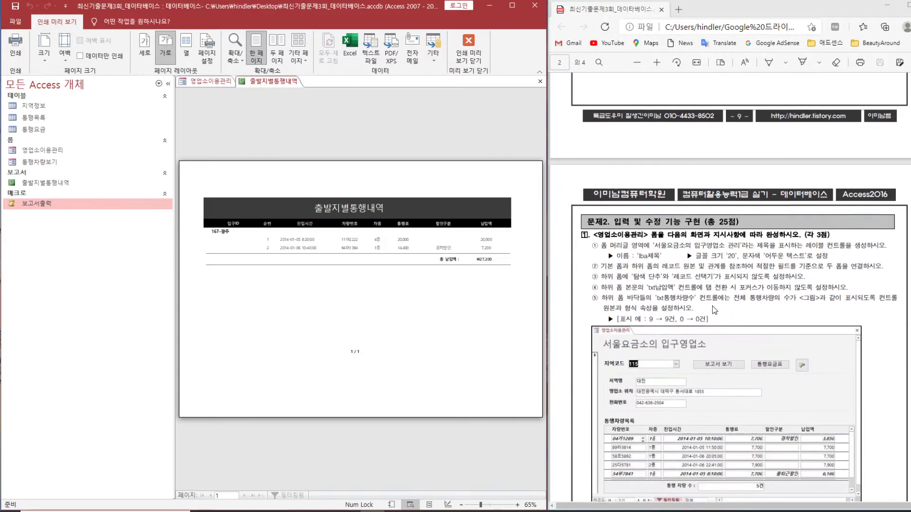
{"action": "scroll", "coordinate": [673, 301], "scroll_direction": "down", "scroll_amount": 12}
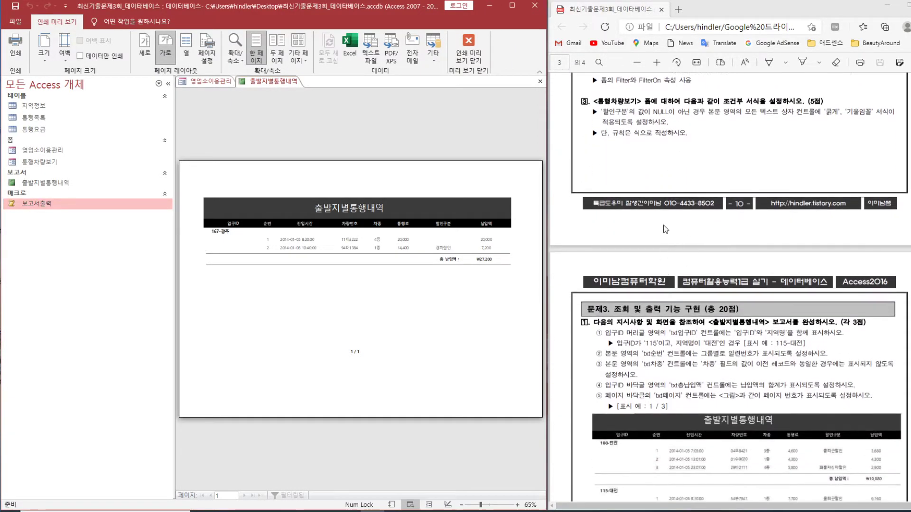
{"action": "scroll", "coordinate": [688, 233], "scroll_direction": "down", "scroll_amount": 4}
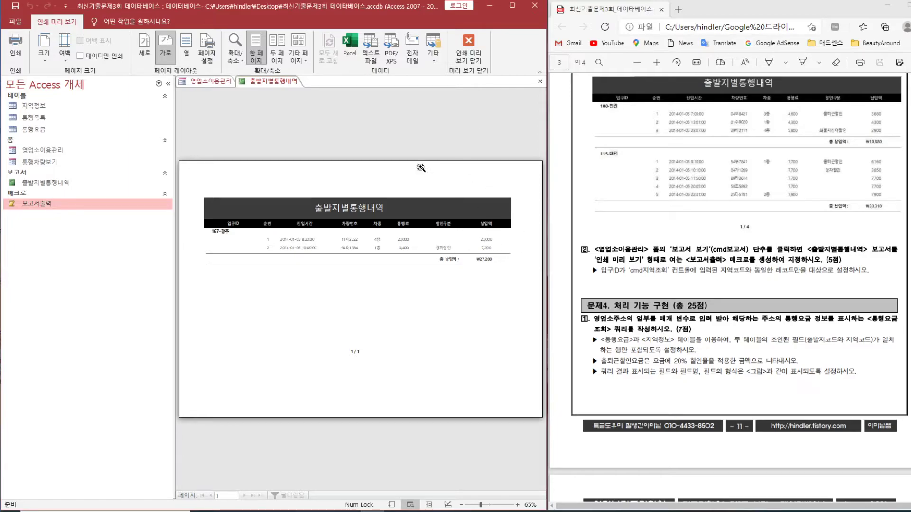
{"action": "left_click", "coordinate": [540, 82]}
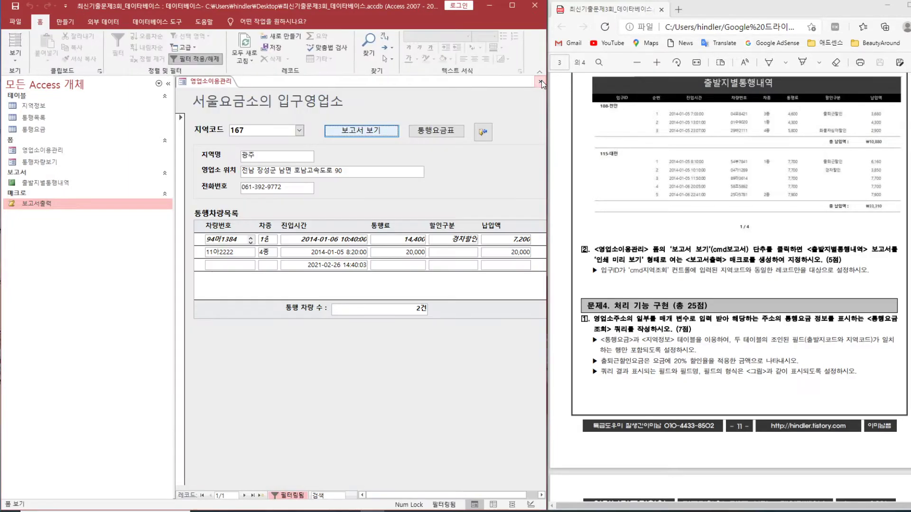
{"action": "left_click", "coordinate": [540, 82]}
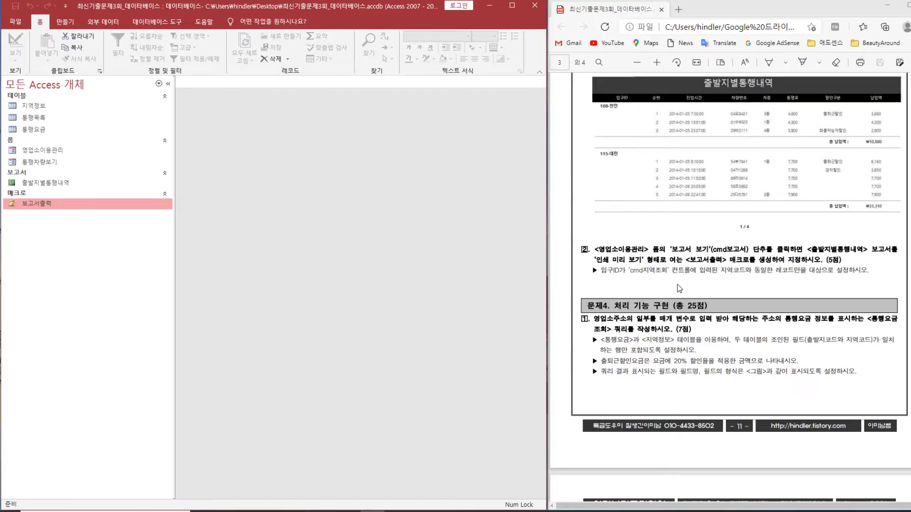
- Read the 통행요금조회 task in 문제4 and create a new query in design view with the 통행요금 and 지역정보 tables
{"action": "scroll", "coordinate": [676, 287], "scroll_direction": "down", "scroll_amount": 3}
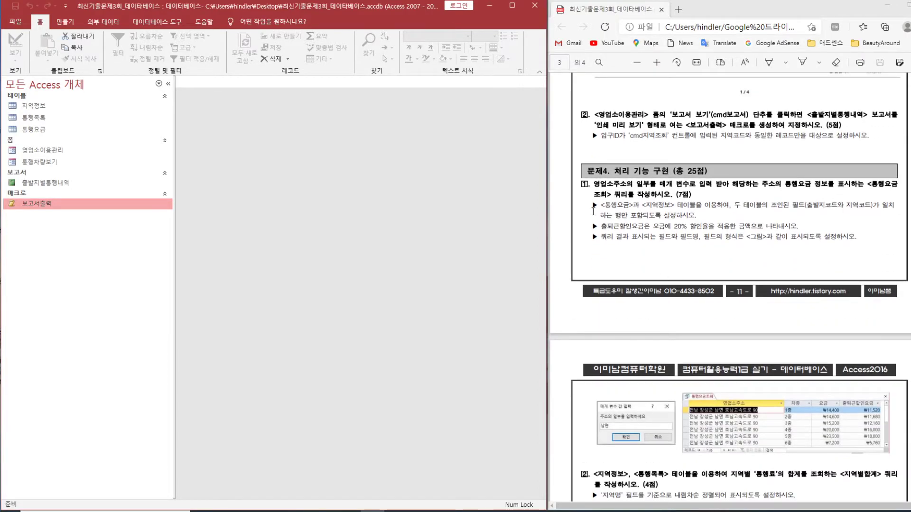
{"action": "scroll", "coordinate": [674, 272], "scroll_direction": "down", "scroll_amount": 9}
{"action": "scroll", "coordinate": [673, 284], "scroll_direction": "up", "scroll_amount": 9}
{"action": "scroll", "coordinate": [675, 287], "scroll_direction": "down", "scroll_amount": 2}
{"action": "scroll", "coordinate": [675, 287], "scroll_direction": "up", "scroll_amount": 3}
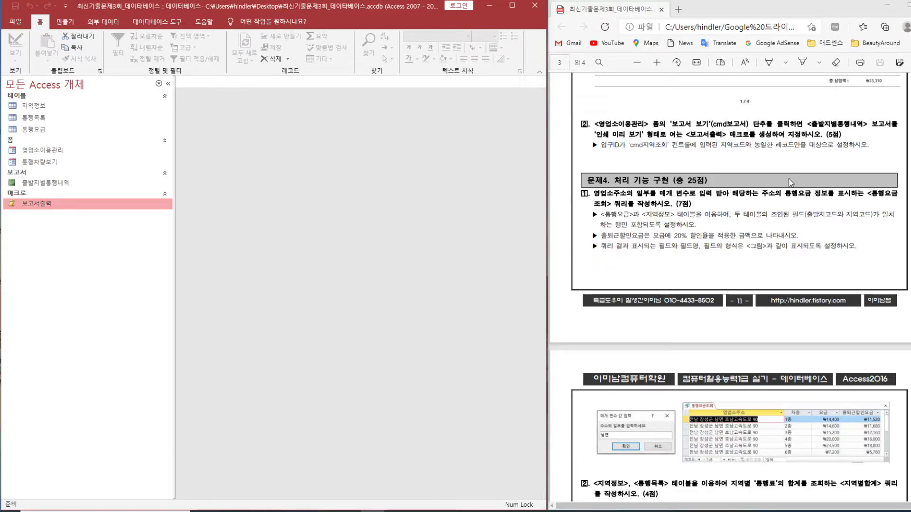
{"action": "scroll", "coordinate": [762, 181], "scroll_direction": "down", "scroll_amount": 3}
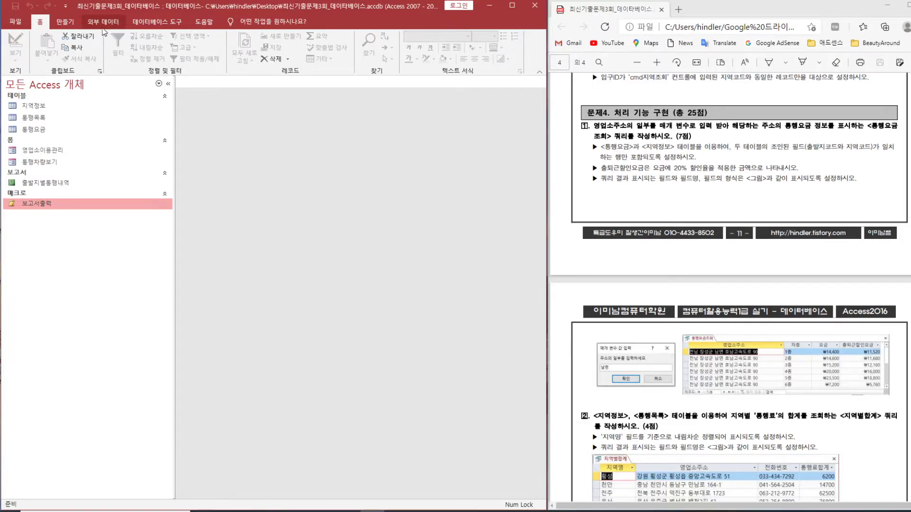
{"action": "left_click", "coordinate": [66, 21]}
{"action": "left_click", "coordinate": [165, 53]}
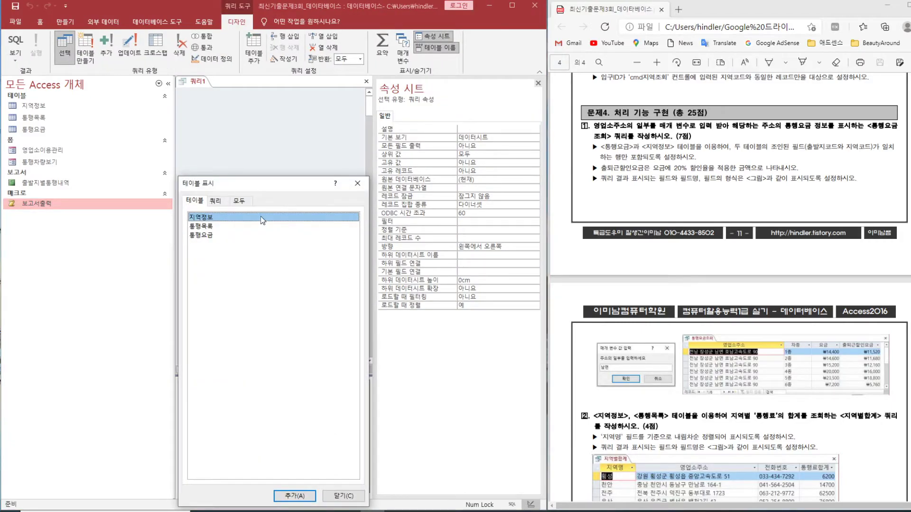
{"action": "double_click", "coordinate": [201, 235]}
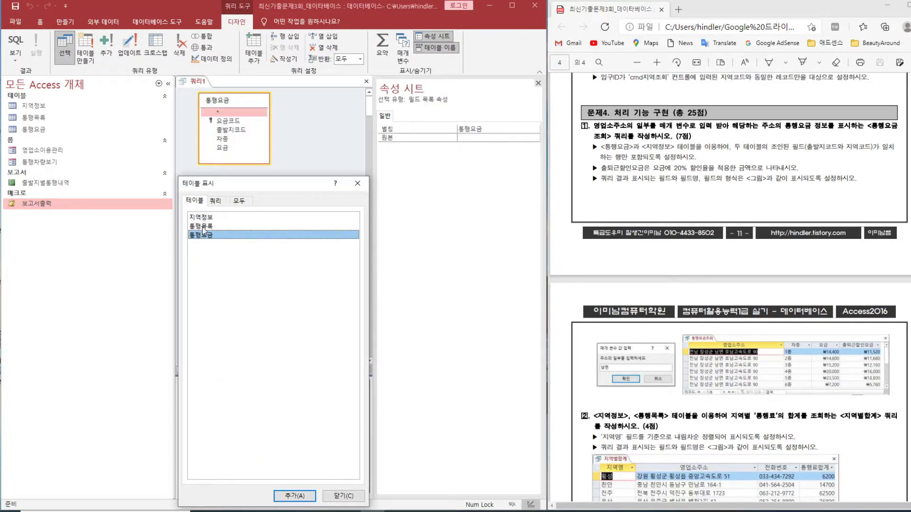
{"action": "double_click", "coordinate": [203, 218]}
{"action": "left_click", "coordinate": [342, 496]}
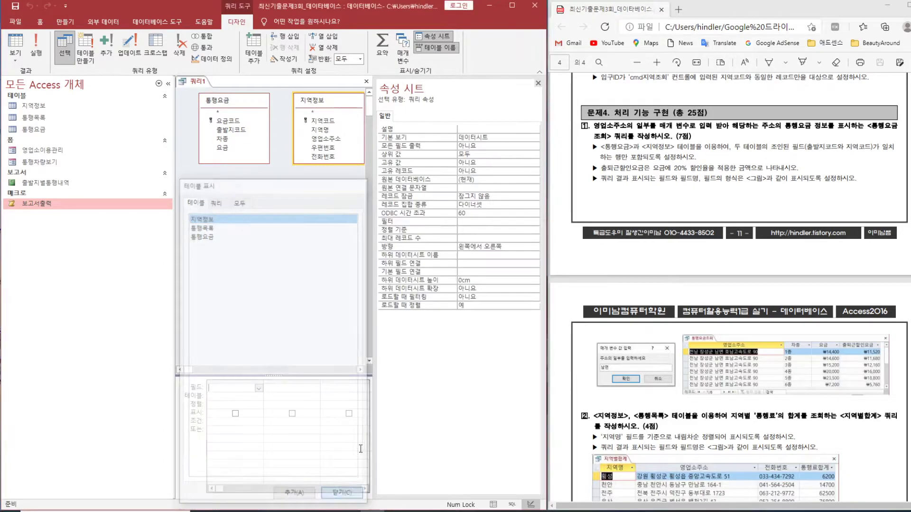
{"action": "left_click", "coordinate": [538, 83]}
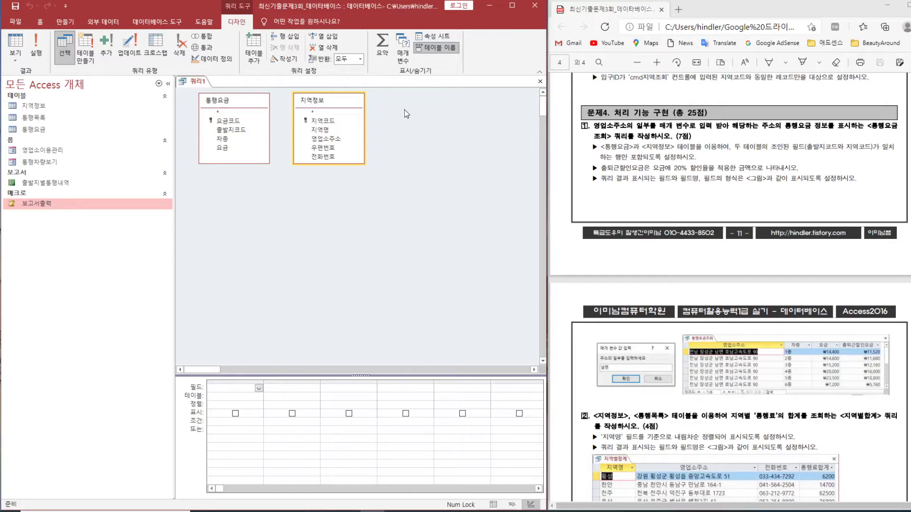
- Join 출발지코드 in 통행요금 to 지역코드 in 지역정보, including only rows where the joined fields match
{"action": "left_click_drag", "start_coordinate": [242, 135], "coordinate": [324, 122]}
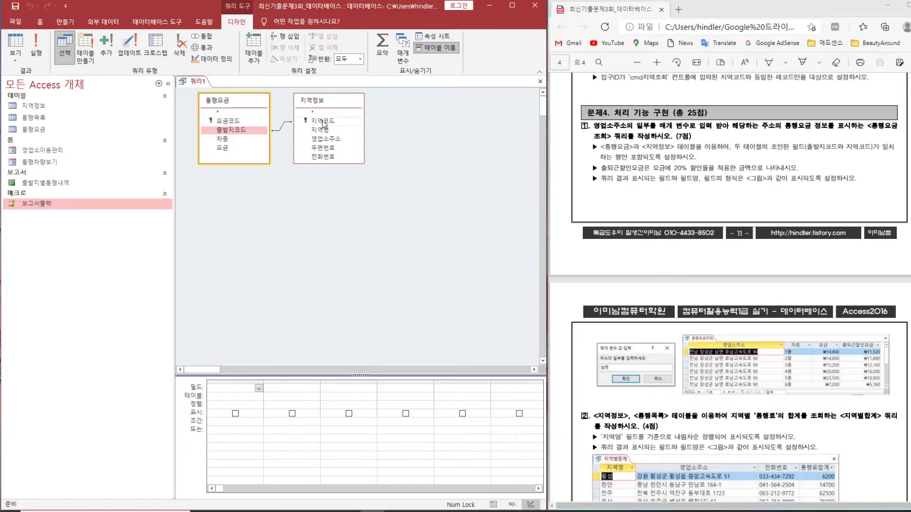
{"action": "double_click", "coordinate": [282, 126]}
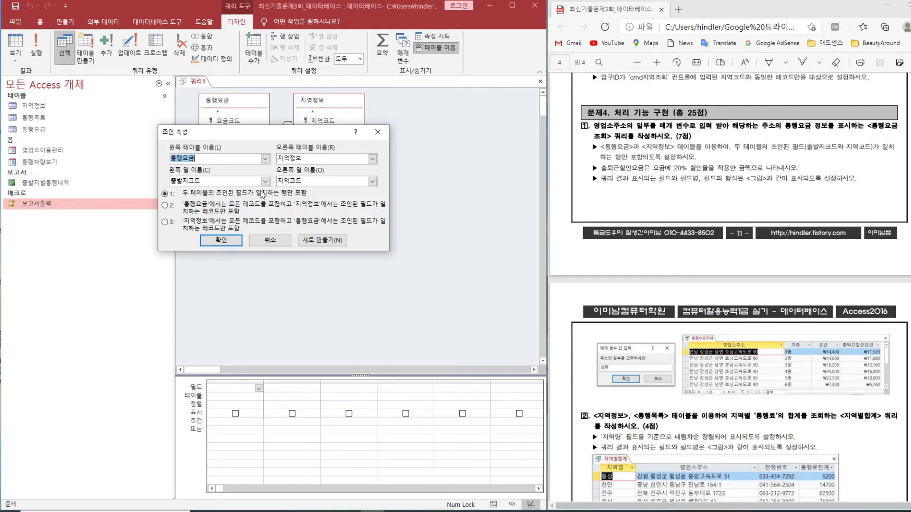
{"action": "left_click", "coordinate": [225, 240]}
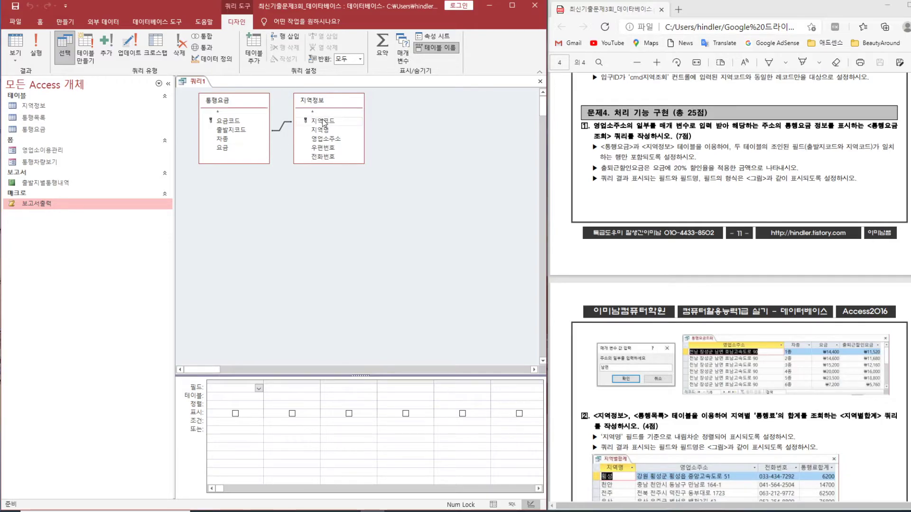
- Rearrange the query layout and add the 영업소주소, 차종 and 요금 fields to the design grid
{"action": "left_click_drag", "start_coordinate": [334, 103], "coordinate": [374, 95]}
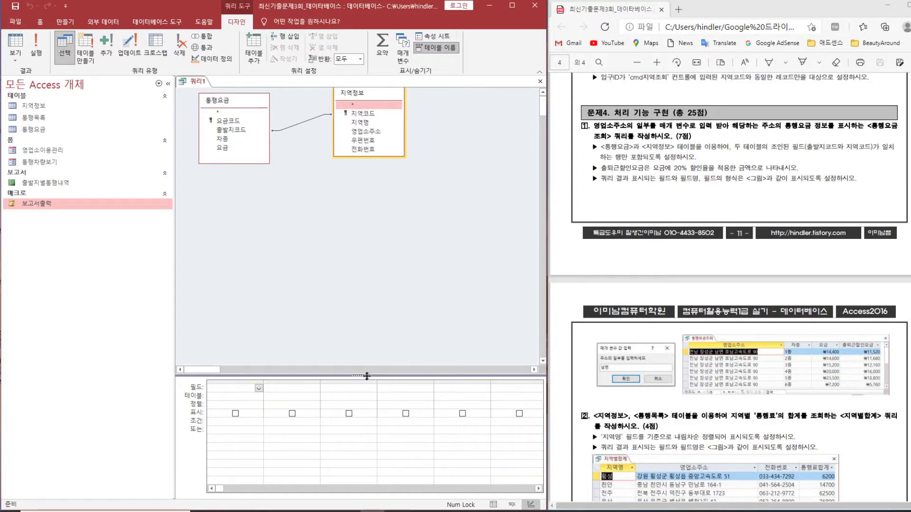
{"action": "left_click_drag", "start_coordinate": [366, 376], "coordinate": [366, 305]}
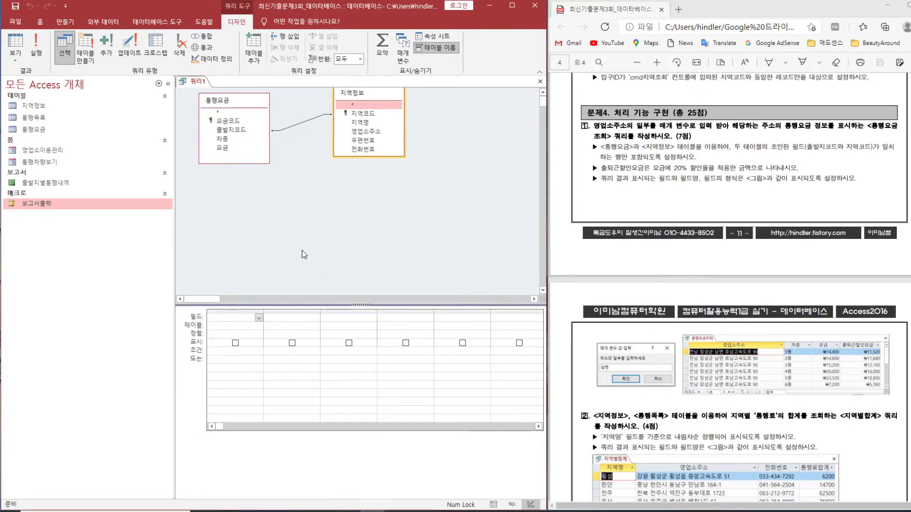
{"action": "double_click", "coordinate": [373, 132]}
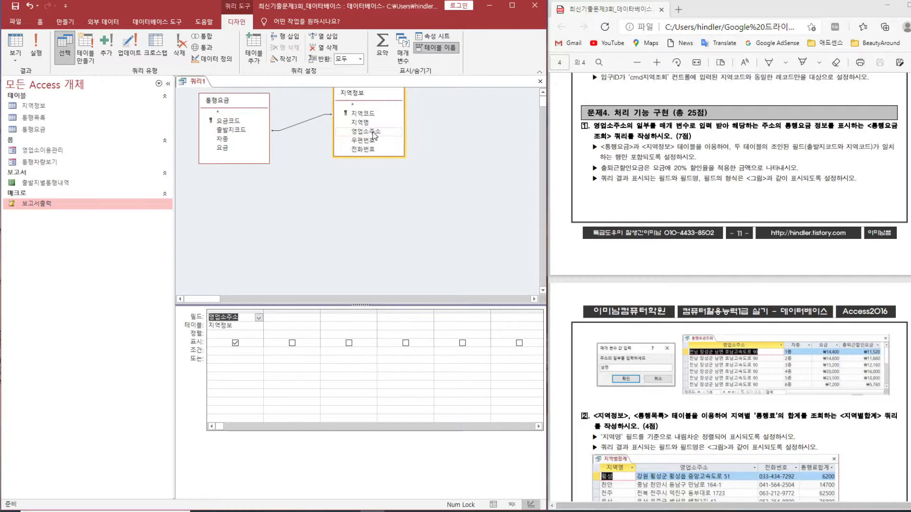
{"action": "double_click", "coordinate": [223, 138]}
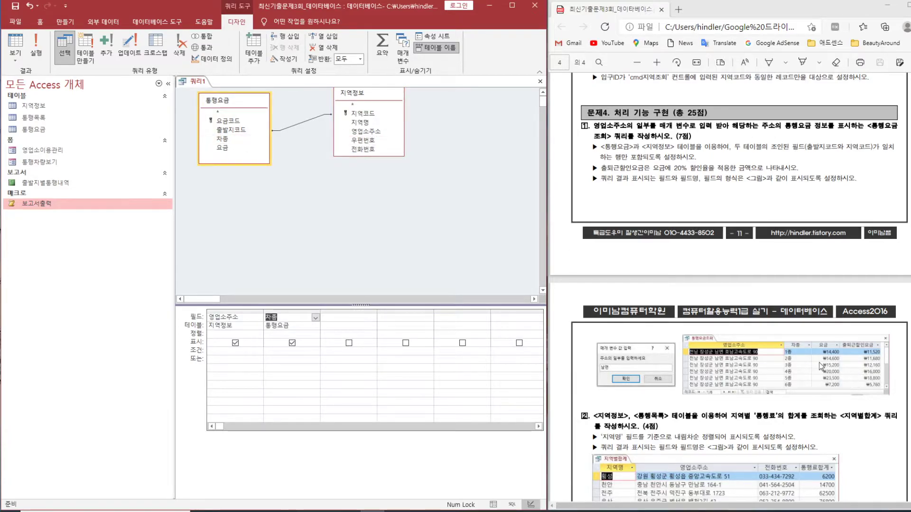
{"action": "double_click", "coordinate": [223, 148]}
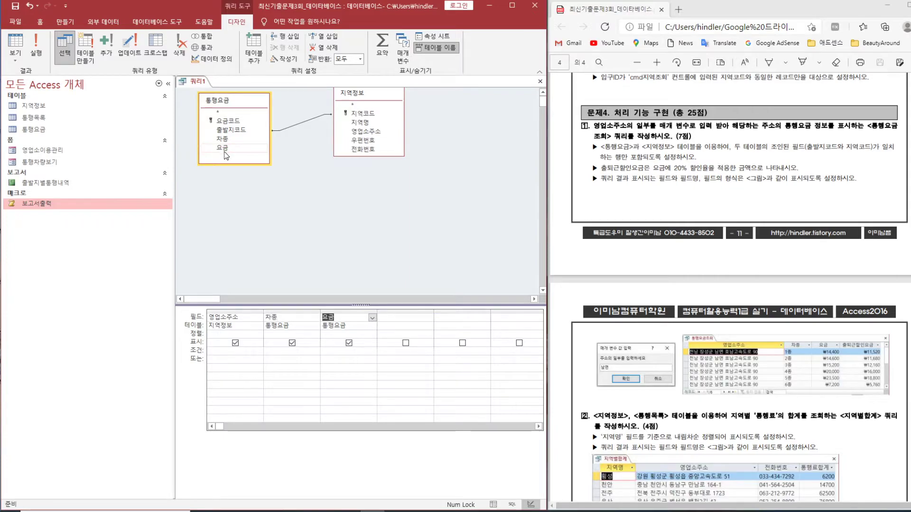
- Add a calculated field 출퇴근할인요금:[요금]*0.02 in the fourth column of the query grid
{"action": "left_click", "coordinate": [395, 318]}
{"action": "key", "text": "BackSpace"}
{"action": "key", "text": "BackSpace"}
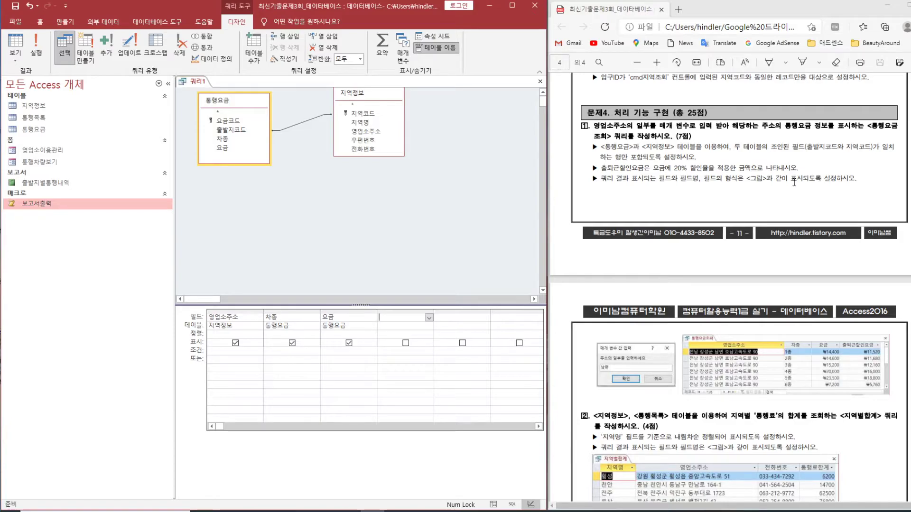
{"action": "type", "text": "출퇴근할이"}
{"action": "key", "text": "BackSpace"}
{"action": "key", "text": "BackSpace"}
{"action": "key", "text": "BackSpace"}
{"action": "key", "text": "BackSpace"}
{"action": "key", "text": "BackSpace"}
{"action": "type", "text": "ㅌ"}
{"action": "type", "text": "퇴근할인요금"}
{"action": "type", "text": ":[dy"}
{"action": "type", "text": "rma"}
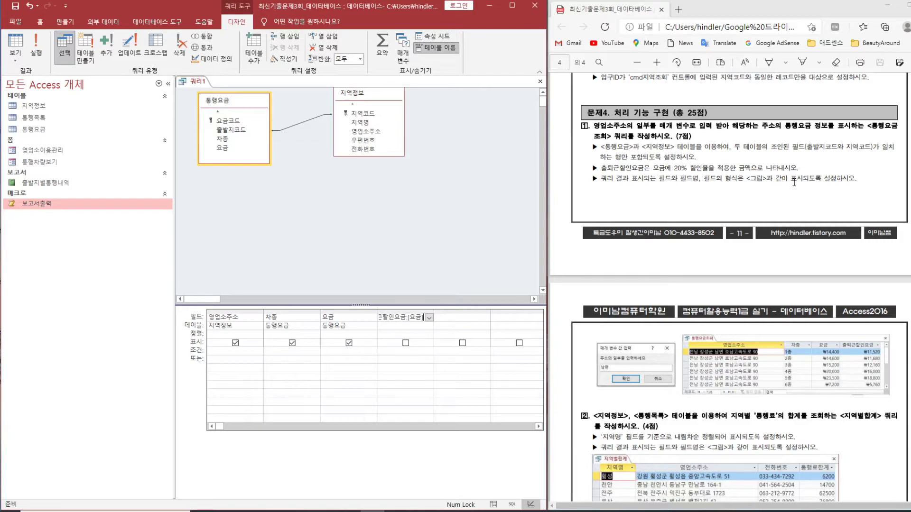
{"action": "type", "text": "*"}
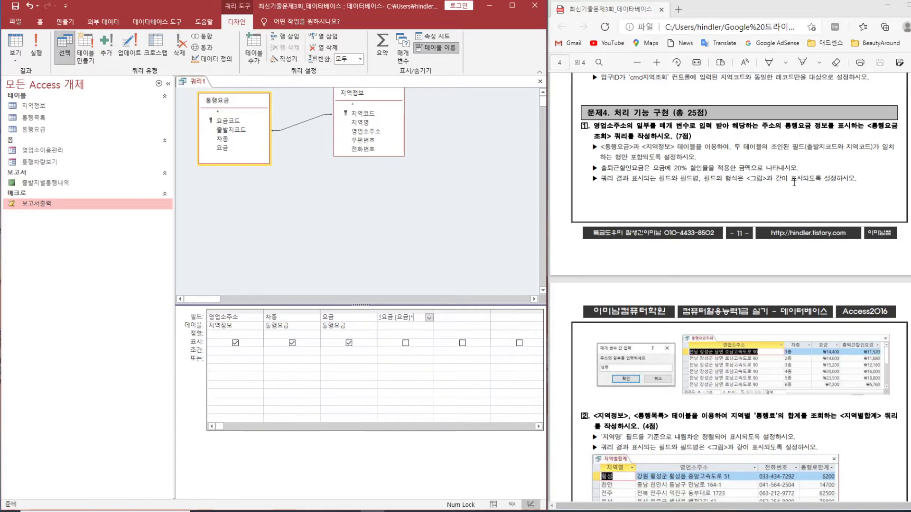
{"action": "type", "text": "0.02"}
{"action": "key", "text": "Return"}
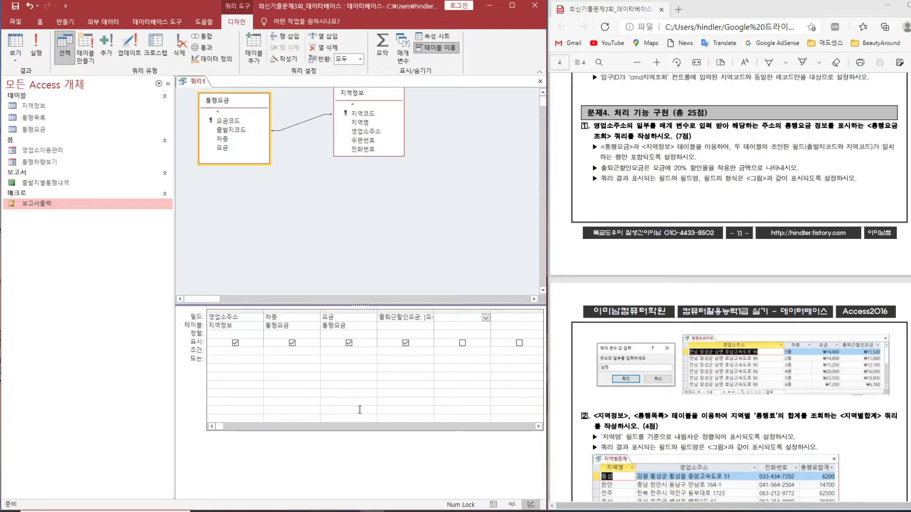
- Widen the 출퇴근할인요금 column and change its expression to [요금]*0.2
{"action": "left_click_drag", "start_coordinate": [434, 312], "coordinate": [499, 312]}
{"action": "left_click", "coordinate": [448, 316]}
{"action": "key", "text": "BackSpace"}
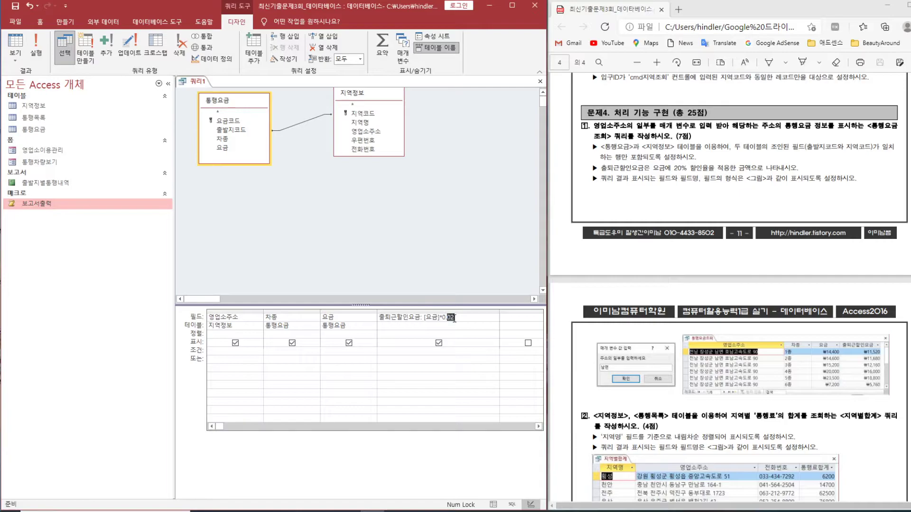
{"action": "key", "text": "Return"}
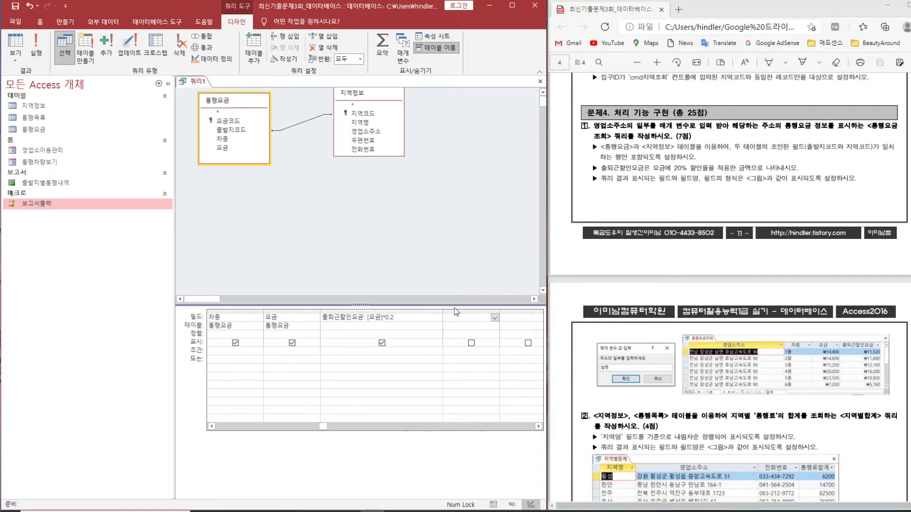
- Run the query to check the 출퇴근할인요금 values, and return to design view
{"action": "left_click", "coordinate": [37, 48]}
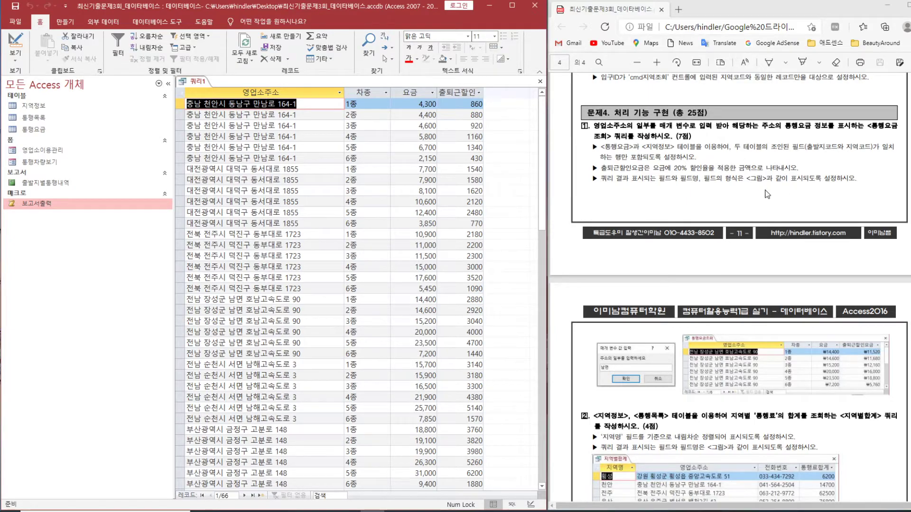
{"action": "left_click", "coordinate": [16, 57]}
{"action": "left_click", "coordinate": [44, 121]}
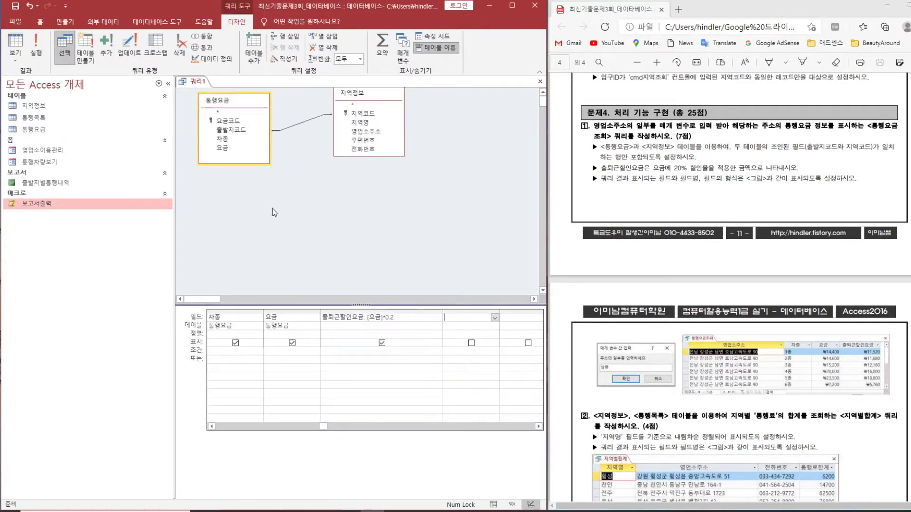
- Change the 출퇴근할인요금 expression to [요금]*(1-0.2) to apply the 20% discount
{"action": "left_click", "coordinate": [385, 317]}
{"action": "type", "text": "(1-"}
{"action": "key", "text": "End"}
{"action": "type", "text": ")"}
{"action": "left_click", "coordinate": [456, 321]}
- Run the query again to check the discounted fees, and return to the 영업소주소 column in design view
{"action": "left_click", "coordinate": [35, 45]}
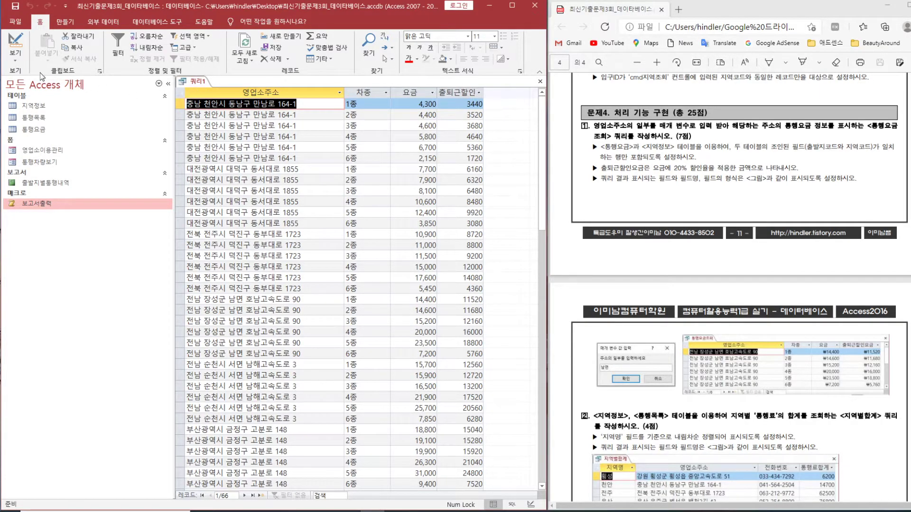
{"action": "left_click", "coordinate": [16, 56]}
{"action": "left_click", "coordinate": [39, 118]}
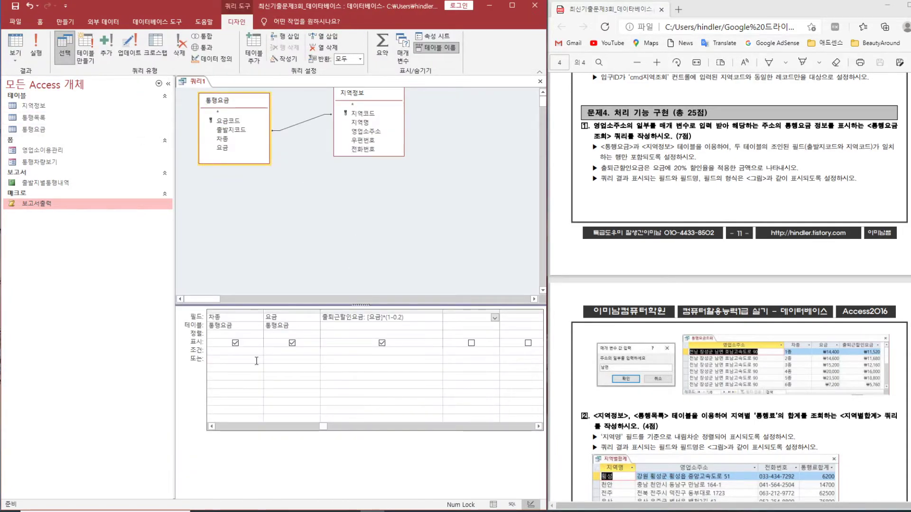
{"action": "left_click_drag", "start_coordinate": [323, 426], "coordinate": [219, 427]}
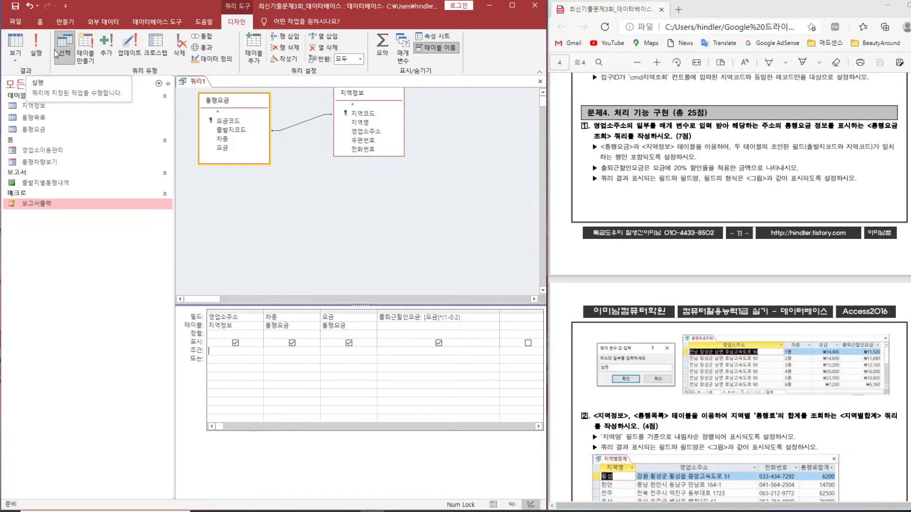
- Enter the parameter prompt [주소의 일부를 입력하세요] as the criterion for 영업소주소
{"action": "type", "text": "[주소의 일"}
{"action": "type", "text": "부를 입력하세요"}
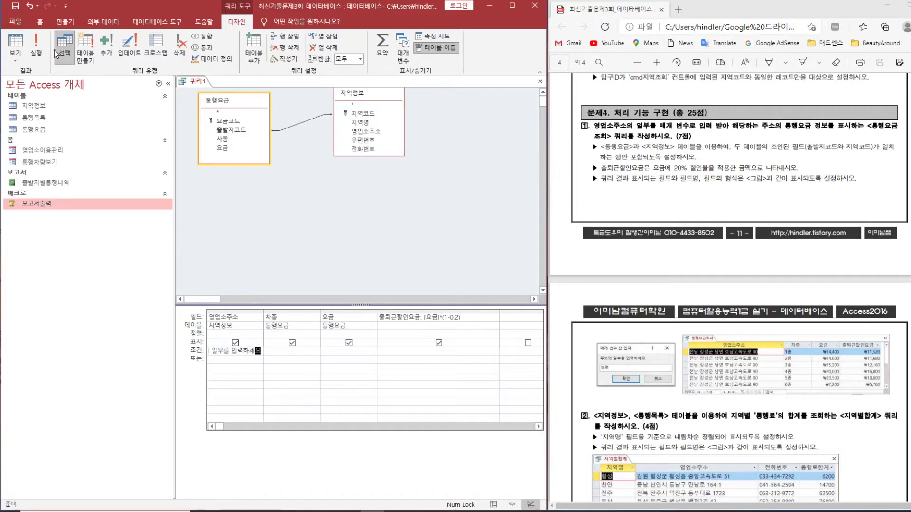
{"action": "key", "text": "Return"}
- Expand the 영업소주소 criterion to Like "*" & [주소의 일부를 입력하세요] & "*" and widen the column to fit it
{"action": "type", "text": "ㅣ"}
{"action": "key", "text": "BackSpace"}
{"action": "type", "text": "Li"}
{"action": "type", "text": "ke \""}
{"action": "type", "text": "*\" "}
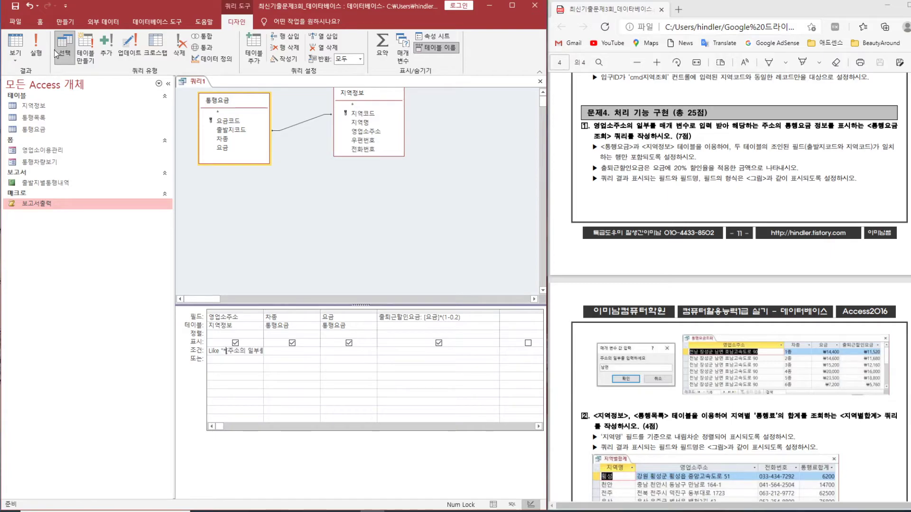
{"action": "type", "text": "& ["}
{"action": "key", "text": "End"}
{"action": "type", "text": "& \"*\""}
{"action": "key", "text": "Return"}
{"action": "left_click_drag", "start_coordinate": [262, 312], "coordinate": [394, 312]}
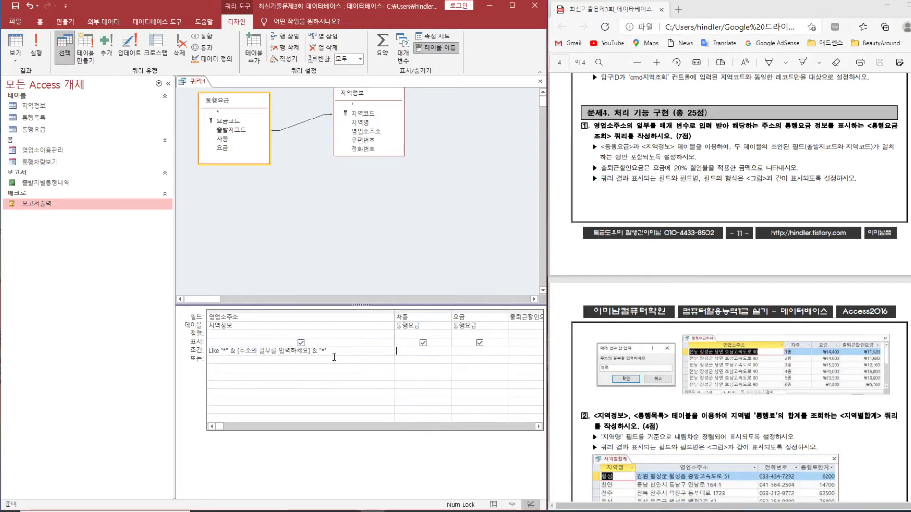
- Run the parameter query with 남면 as the address part
{"action": "left_click", "coordinate": [36, 46]}
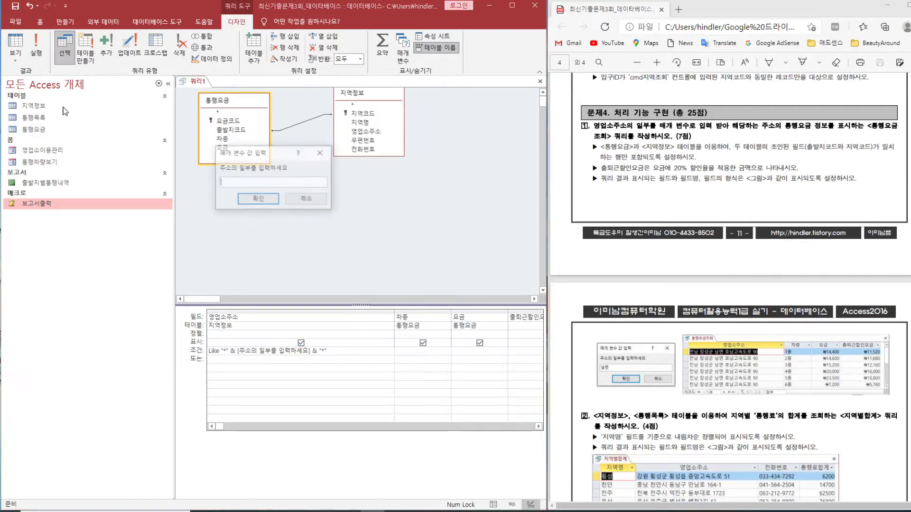
{"action": "type", "text": "sk"}
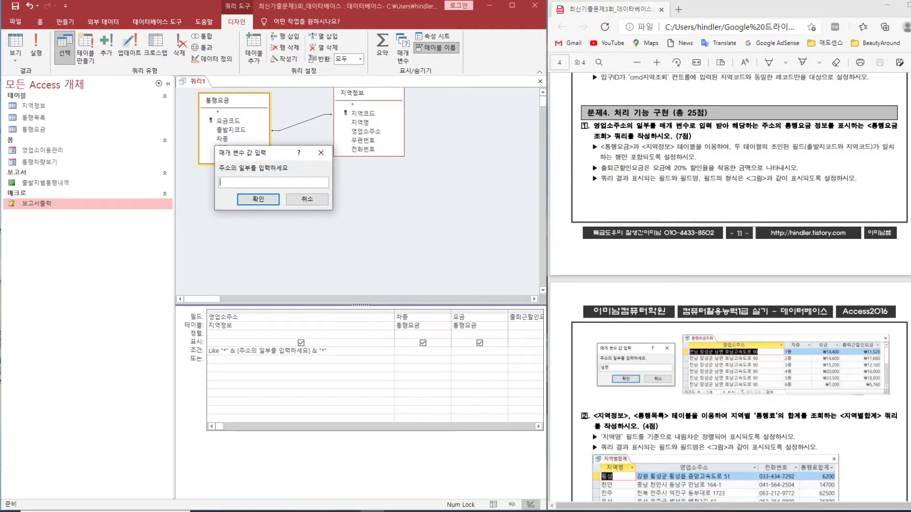
{"action": "type", "text": "aajs"}
{"action": "key", "text": "Return"}
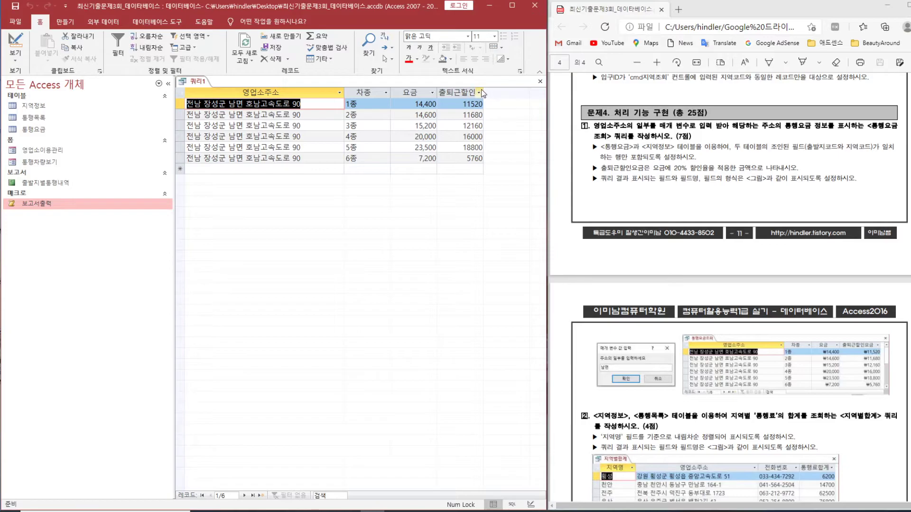
- Widen the 출퇴근할인요금 column in the datasheet and return to design view
{"action": "left_click_drag", "start_coordinate": [485, 90], "coordinate": [525, 91]}
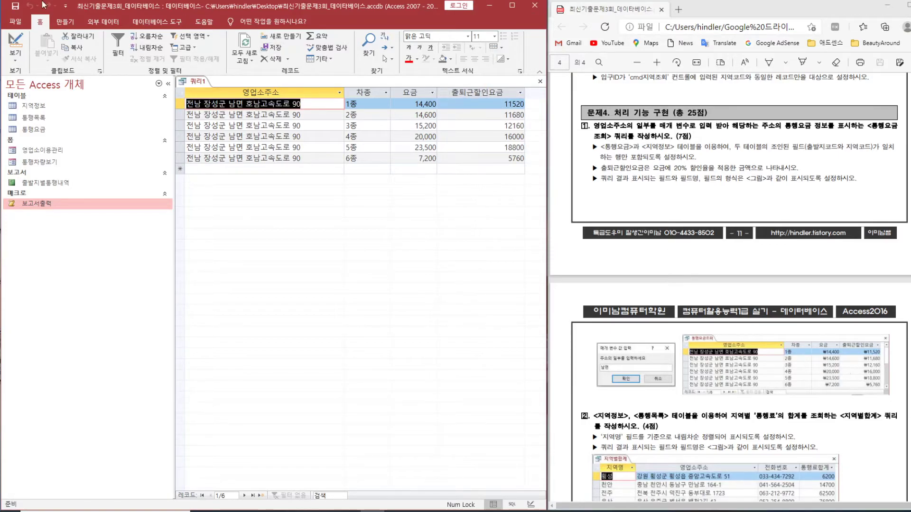
{"action": "left_click", "coordinate": [15, 60]}
{"action": "left_click", "coordinate": [44, 124]}
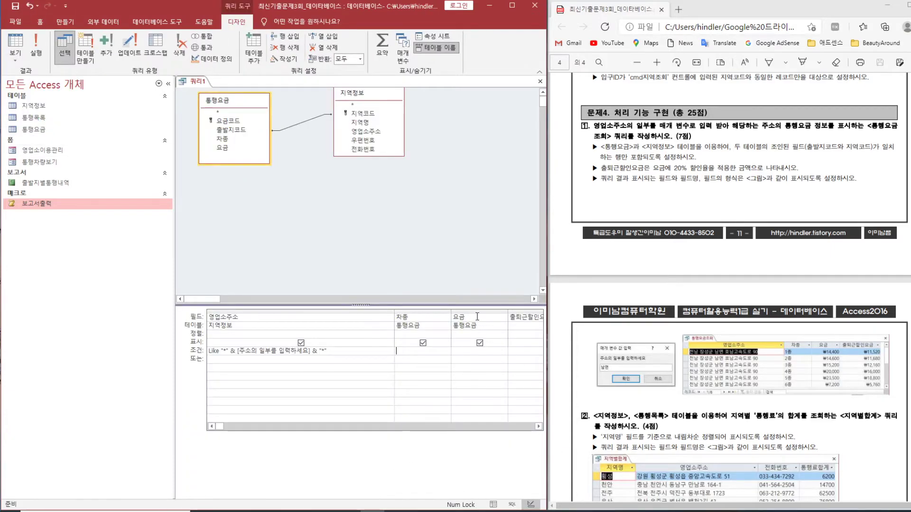
- Set the format property of the 요금 field to 통화
{"action": "left_click", "coordinate": [481, 312]}
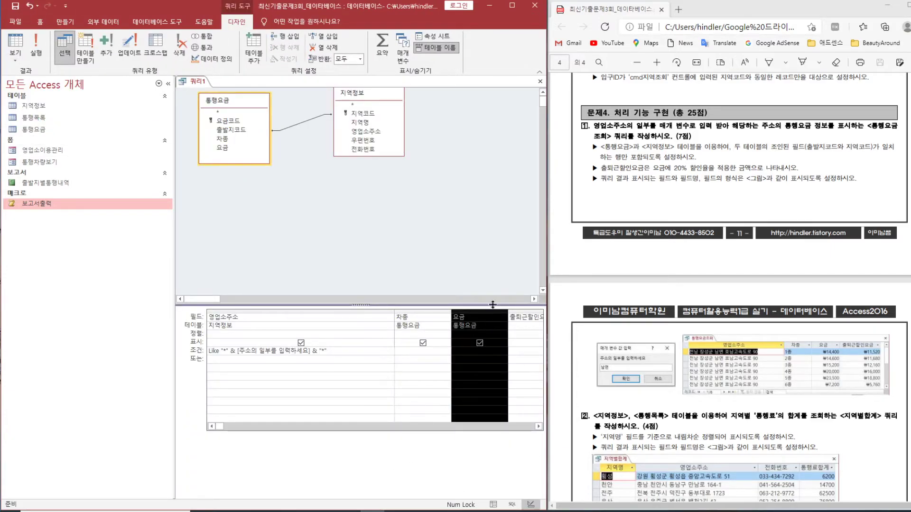
{"action": "left_click", "coordinate": [433, 36]}
{"action": "left_click", "coordinate": [475, 135]}
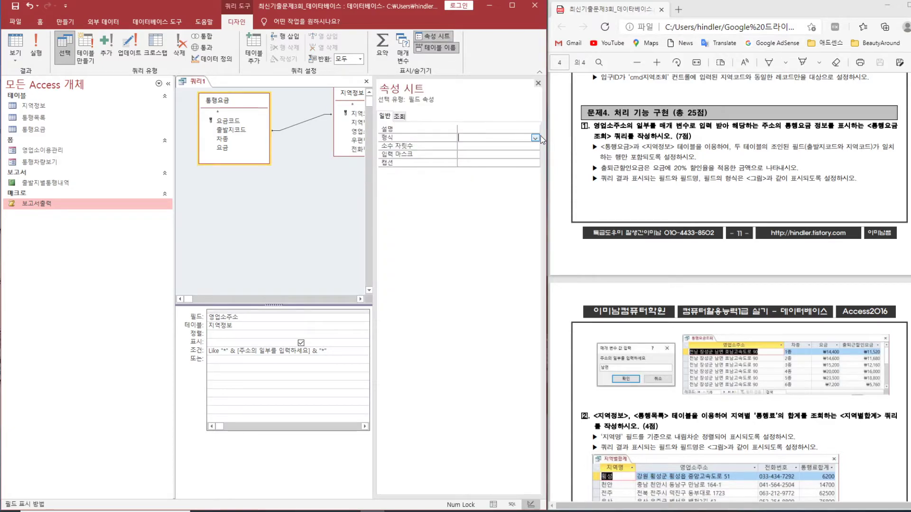
{"action": "left_click", "coordinate": [535, 138]}
{"action": "left_click", "coordinate": [499, 154]}
{"action": "key", "text": "Return"}
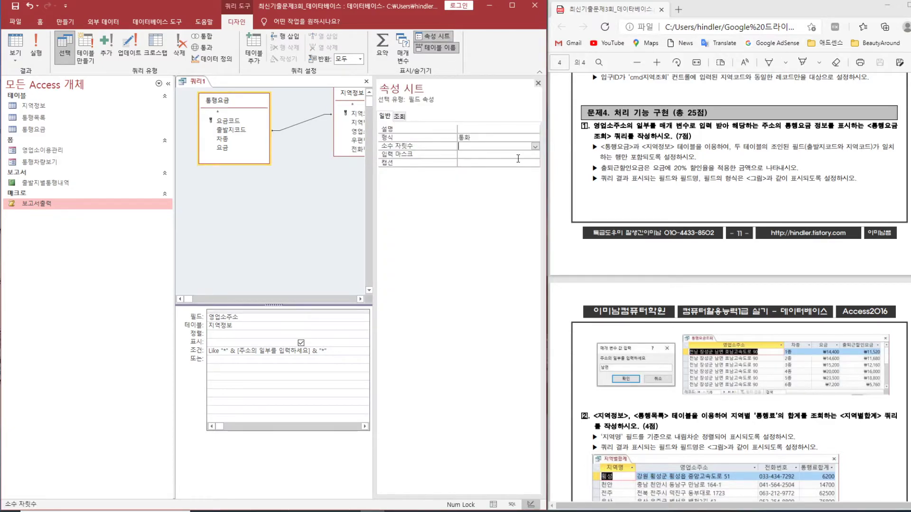
{"action": "left_click", "coordinate": [538, 83]}
- Set the format property of the 출퇴근할인요금 field to 통화
{"action": "left_click", "coordinate": [525, 311]}
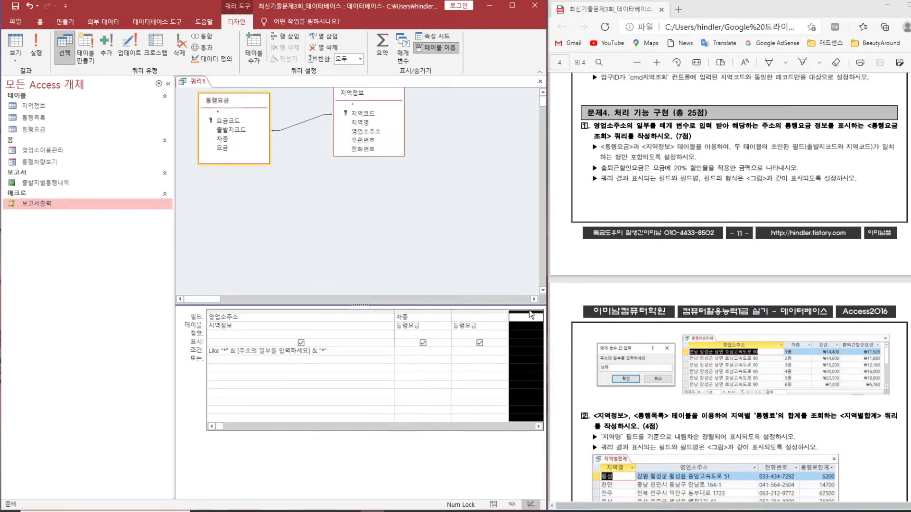
{"action": "left_click", "coordinate": [442, 40]}
{"action": "left_click", "coordinate": [534, 138]}
{"action": "left_click", "coordinate": [535, 138]}
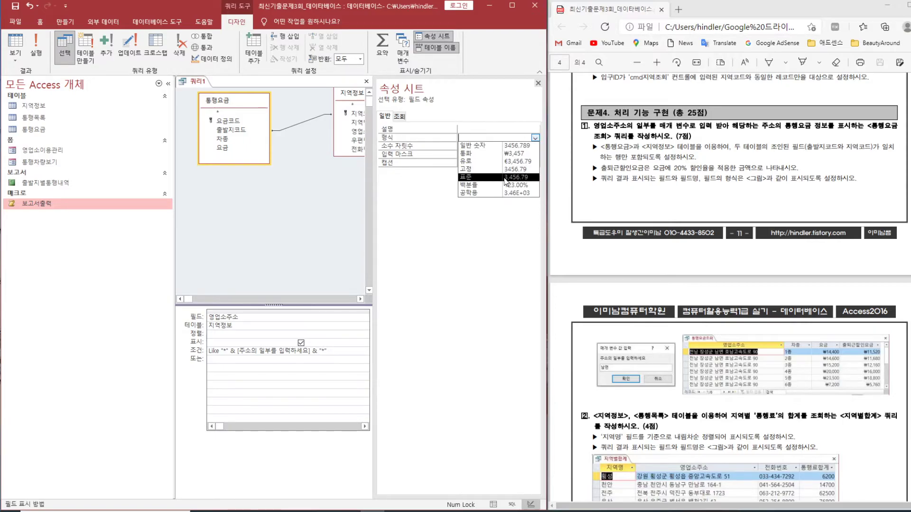
{"action": "left_click", "coordinate": [506, 155]}
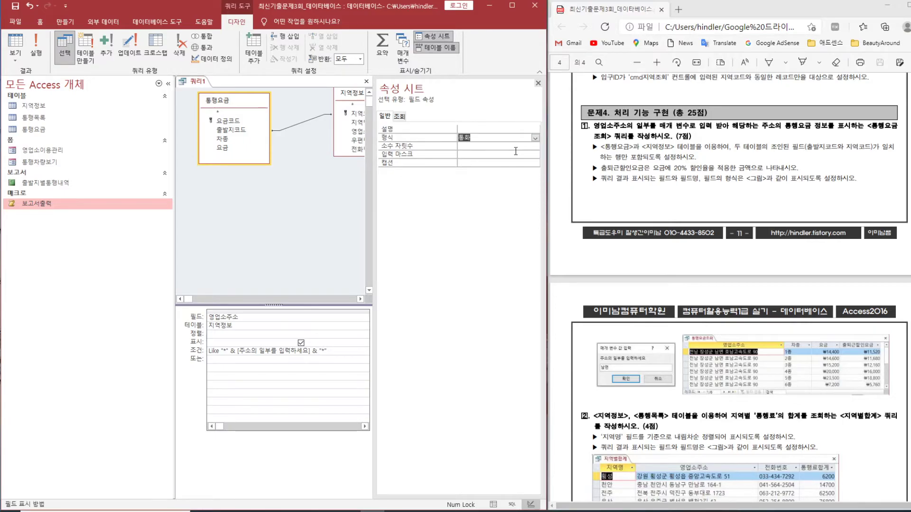
{"action": "left_click", "coordinate": [538, 83]}
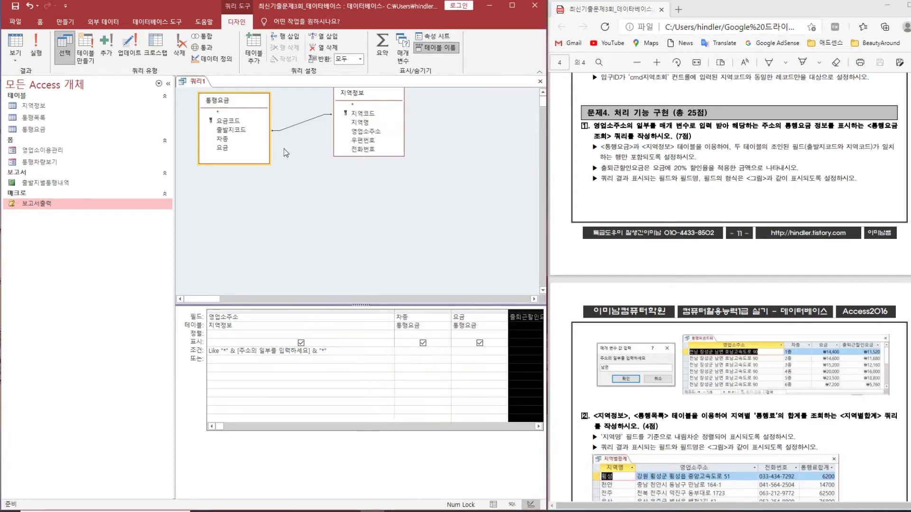
- Run the query again with 남면 to check the currency formatting of both fee columns
{"action": "left_click", "coordinate": [36, 48]}
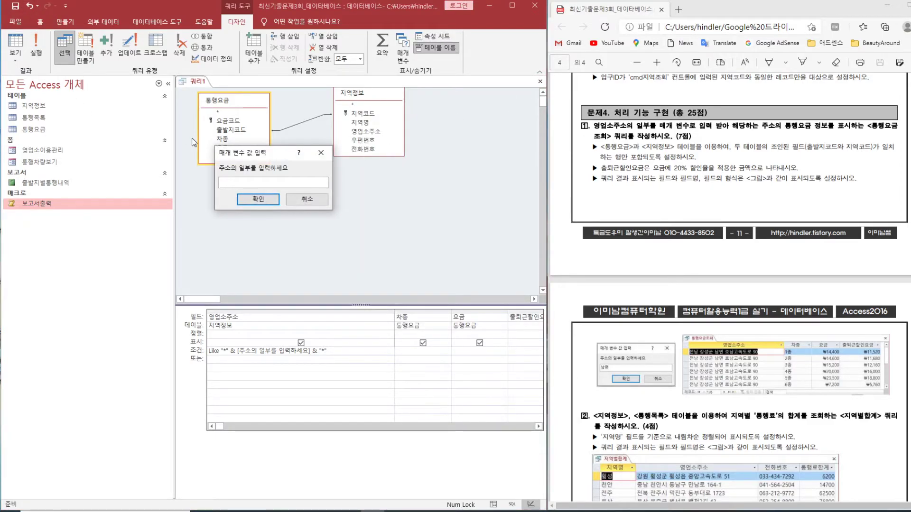
{"action": "type", "text": "남면"}
{"action": "key", "text": "Return"}
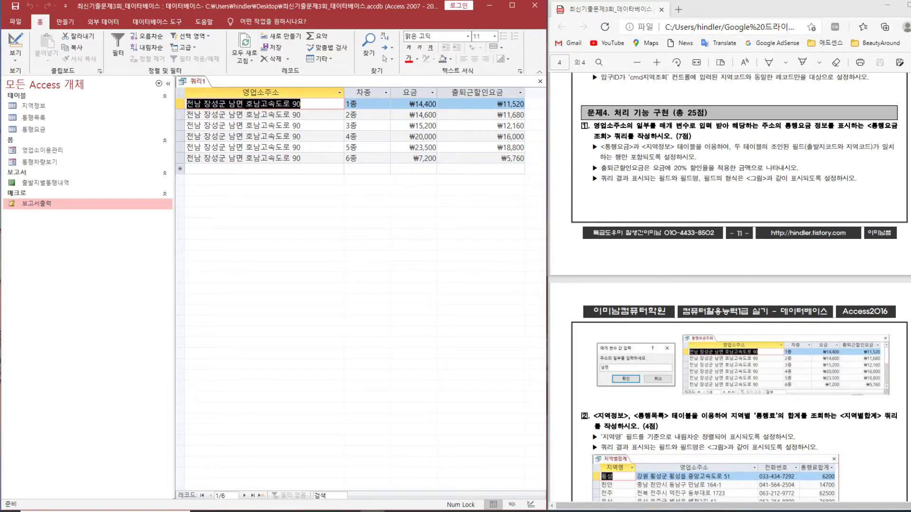
- Save the query as 통행요금조회 and close it
{"action": "right_click", "coordinate": [196, 86]}
{"action": "left_click", "coordinate": [206, 89]}
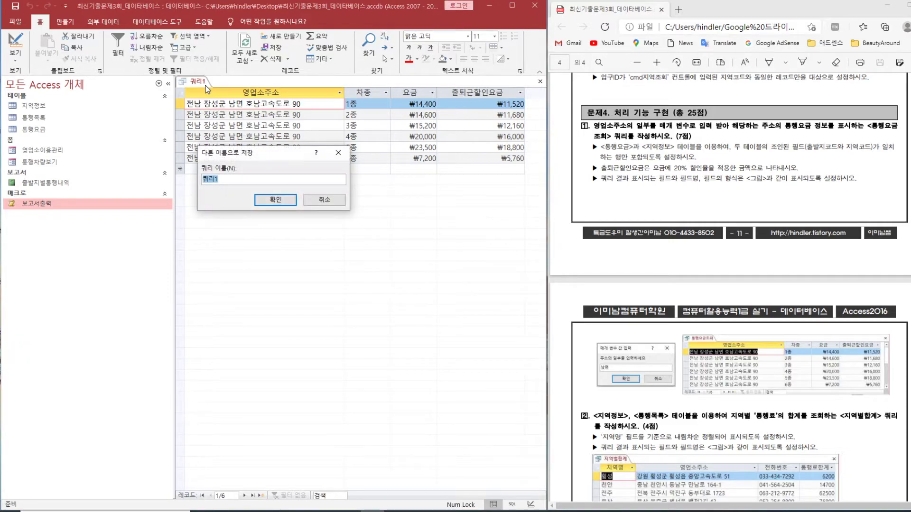
{"action": "type", "text": "통행요금조호"}
{"action": "key", "text": "Return"}
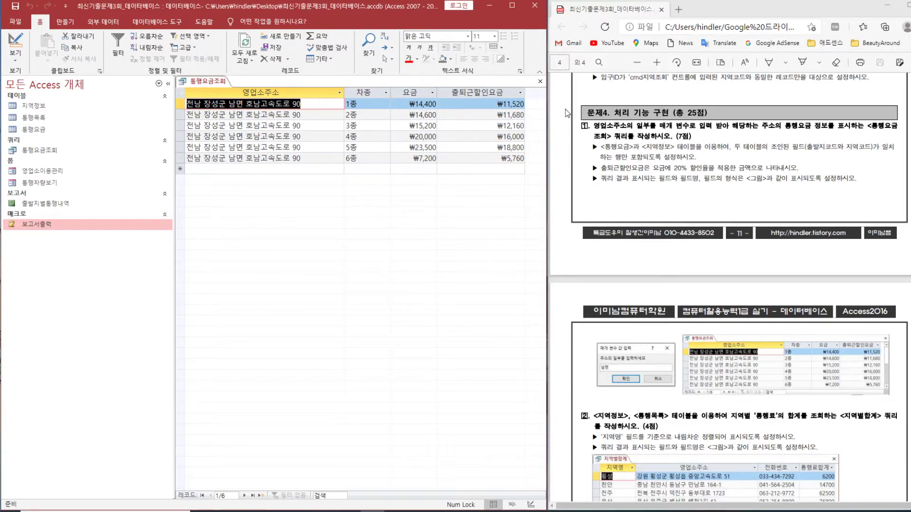
{"action": "left_click", "coordinate": [540, 81]}
- Create a new query in design view with the 지역정보 and 통행목록 tables
{"action": "scroll", "coordinate": [784, 341], "scroll_direction": "down", "scroll_amount": 3}
{"action": "scroll", "coordinate": [784, 341], "scroll_direction": "down", "scroll_amount": 3}
{"action": "scroll", "coordinate": [784, 341], "scroll_direction": "up", "scroll_amount": 1}
{"action": "scroll", "coordinate": [784, 340], "scroll_direction": "down", "scroll_amount": 1}
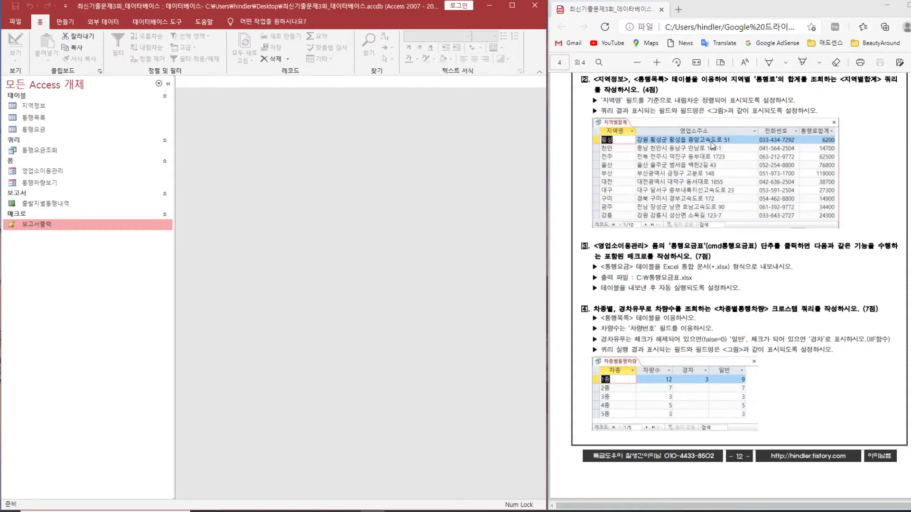
{"action": "left_click", "coordinate": [65, 21]}
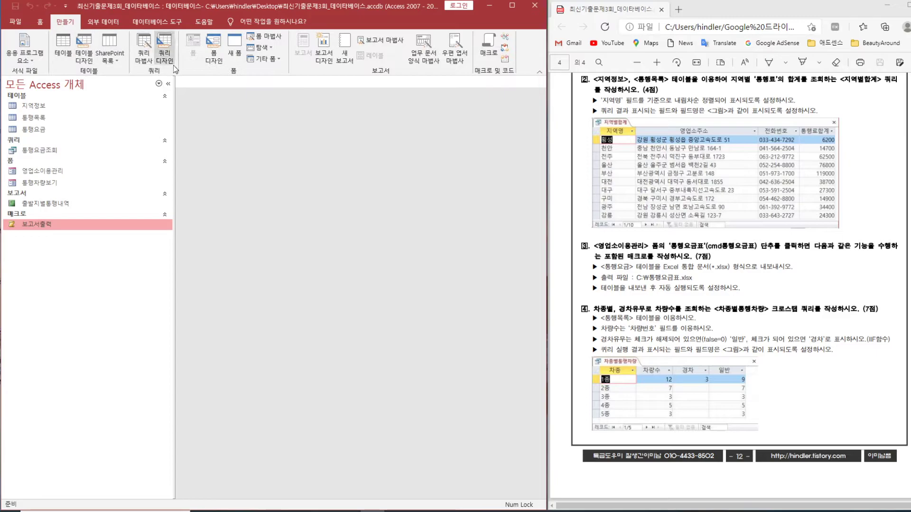
{"action": "left_click", "coordinate": [164, 50]}
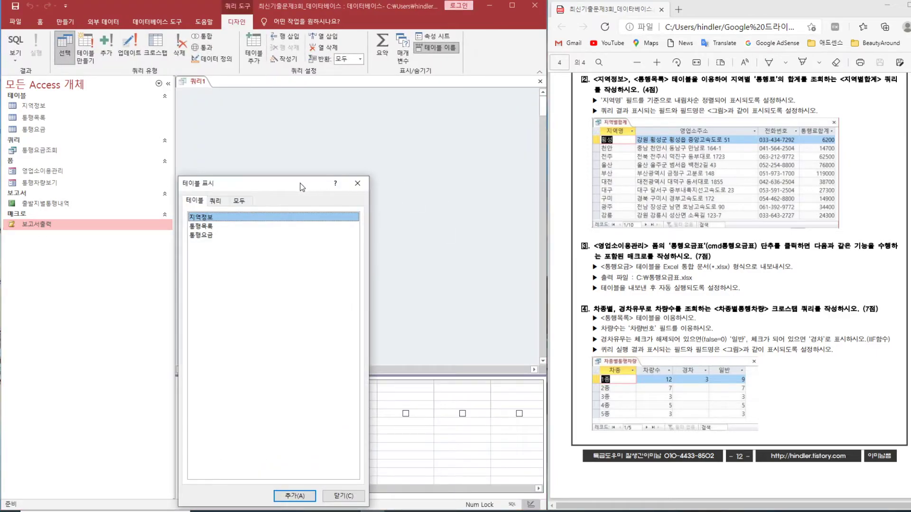
{"action": "left_click_drag", "start_coordinate": [289, 183], "coordinate": [466, 161]}
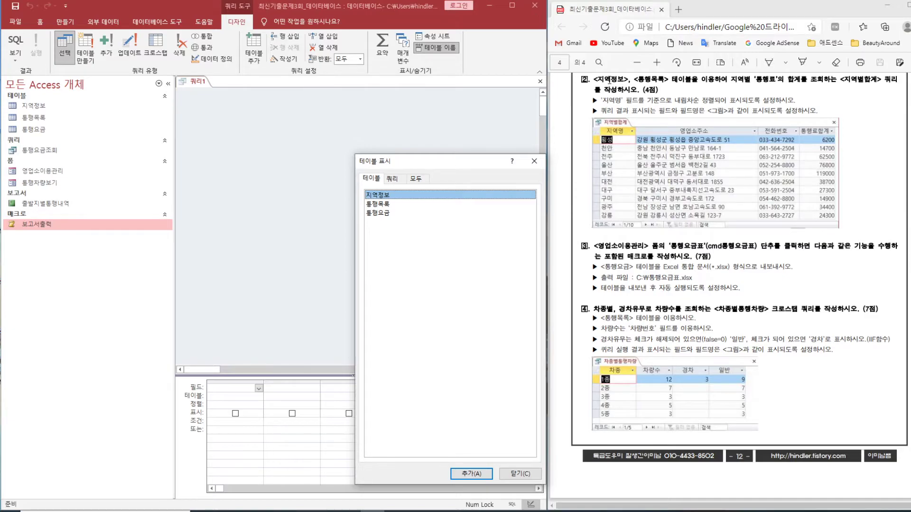
{"action": "double_click", "coordinate": [382, 196]}
{"action": "double_click", "coordinate": [384, 205]}
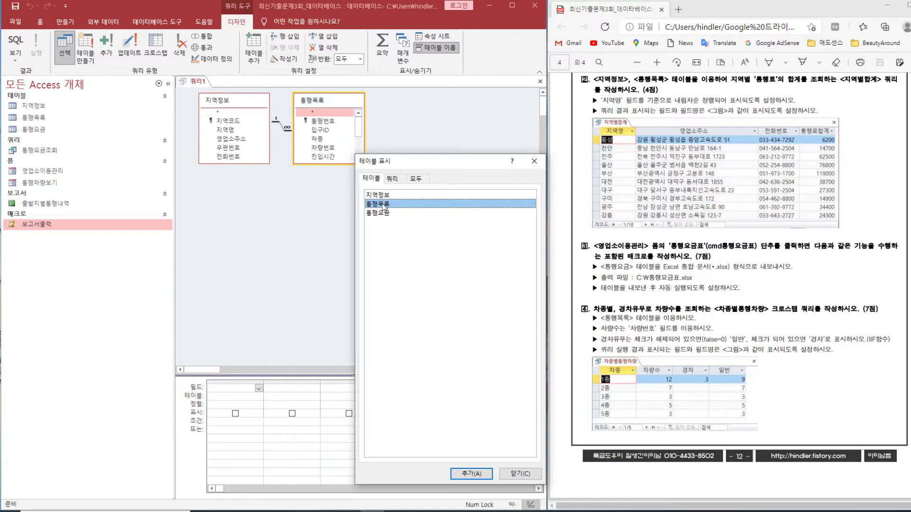
{"action": "left_click", "coordinate": [520, 474]}
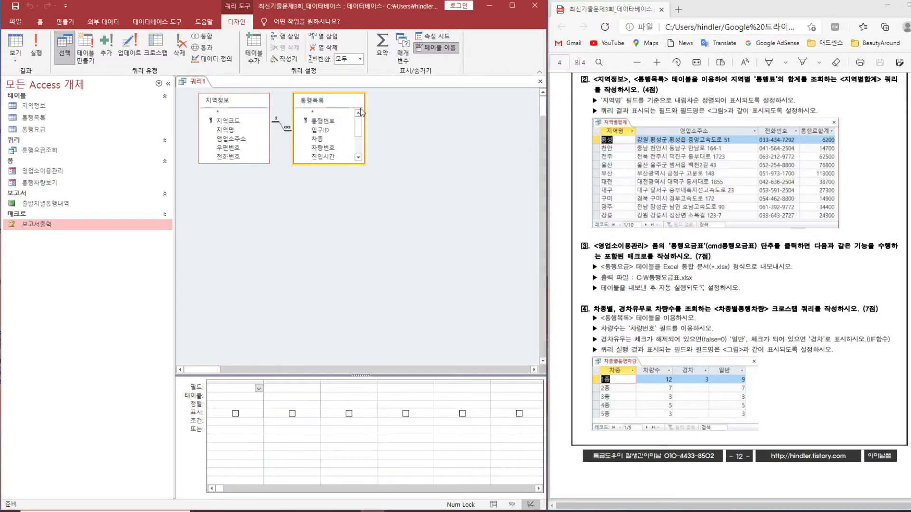
- Add 지역명, 영업소주소 and 전화번호 from 지역정보 and 통행료 from 통행목록 to the query grid
{"action": "double_click", "coordinate": [231, 133]}
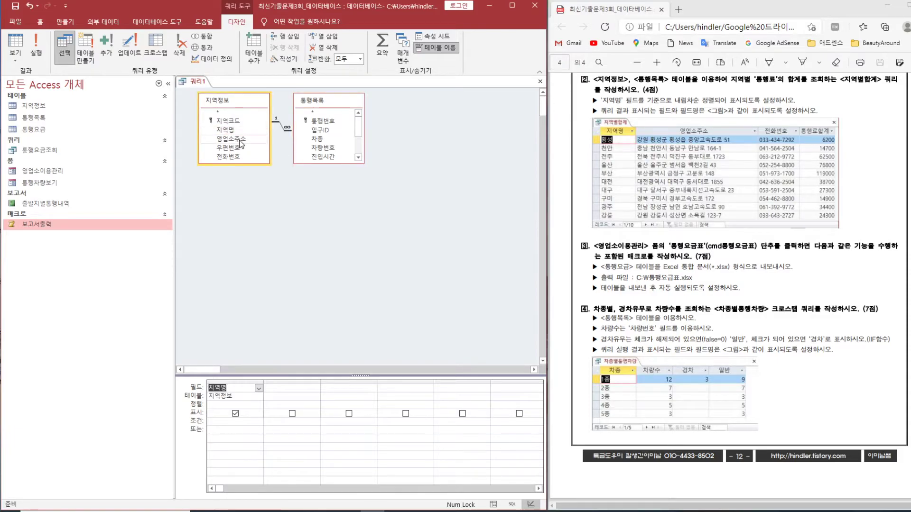
{"action": "double_click", "coordinate": [240, 140]}
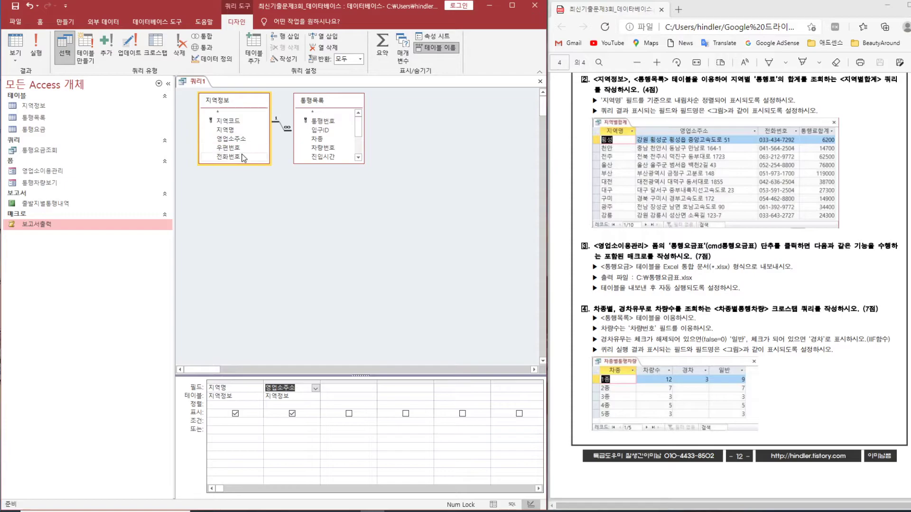
{"action": "left_click", "coordinate": [236, 157]}
{"action": "double_click", "coordinate": [236, 157]}
{"action": "scroll", "coordinate": [343, 146], "scroll_direction": "down", "scroll_amount": 2}
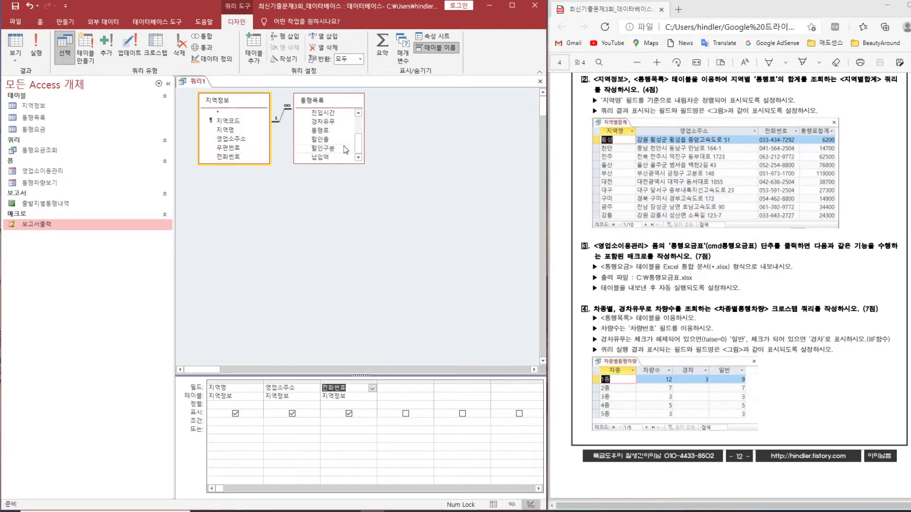
{"action": "double_click", "coordinate": [322, 132]}
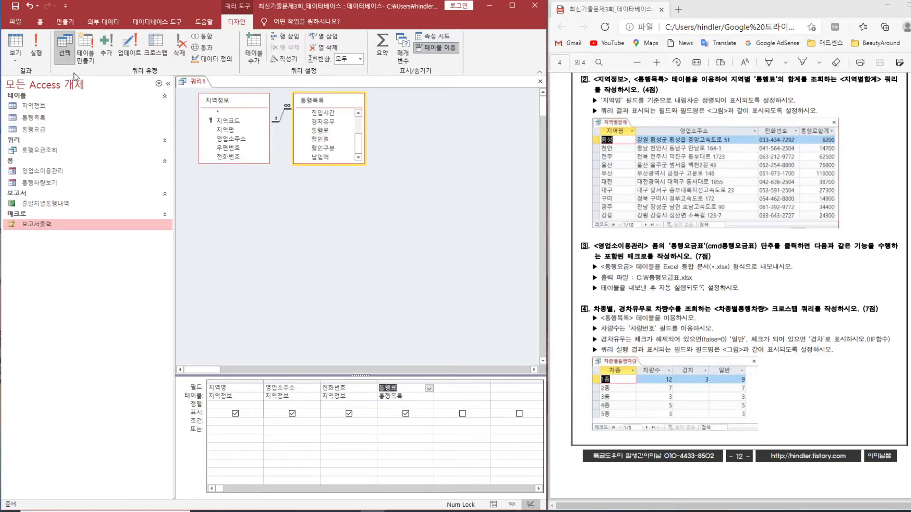
- Run the query to check the ungrouped toll records, and return to design view
{"action": "left_click", "coordinate": [35, 47]}
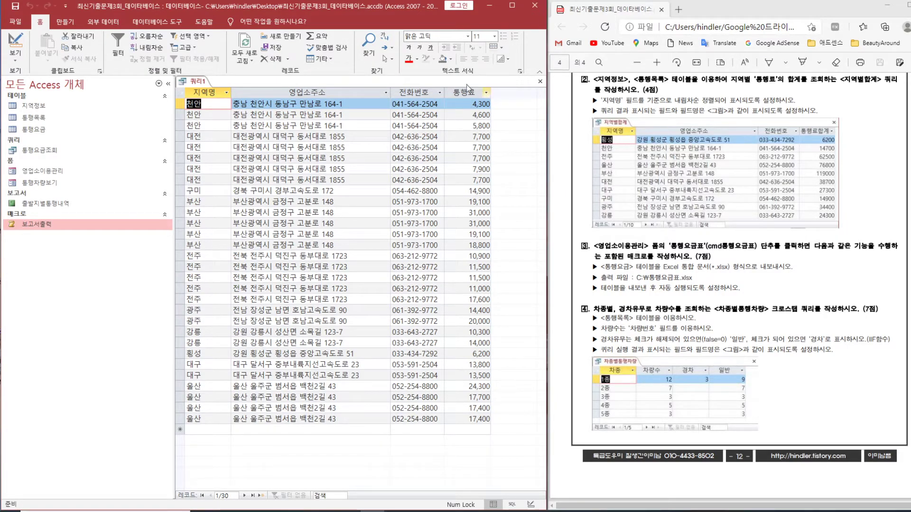
{"action": "left_click", "coordinate": [16, 59]}
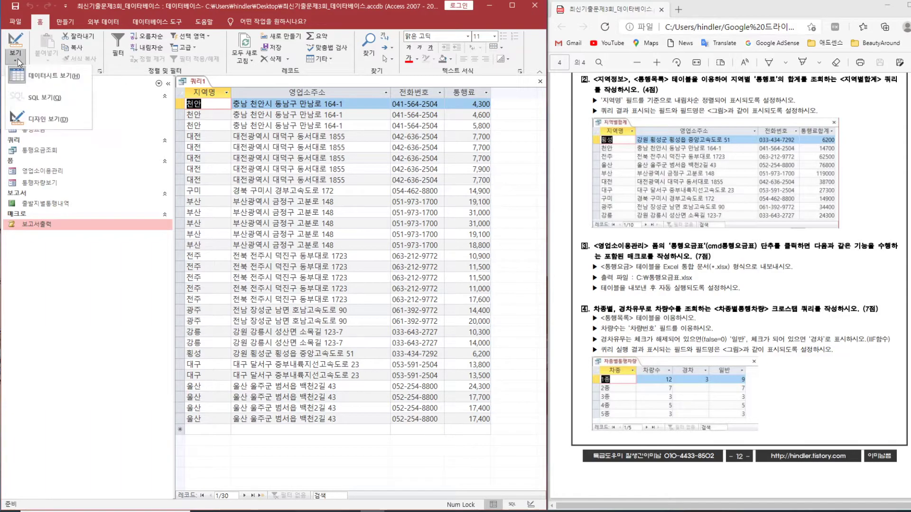
{"action": "left_click", "coordinate": [30, 114]}
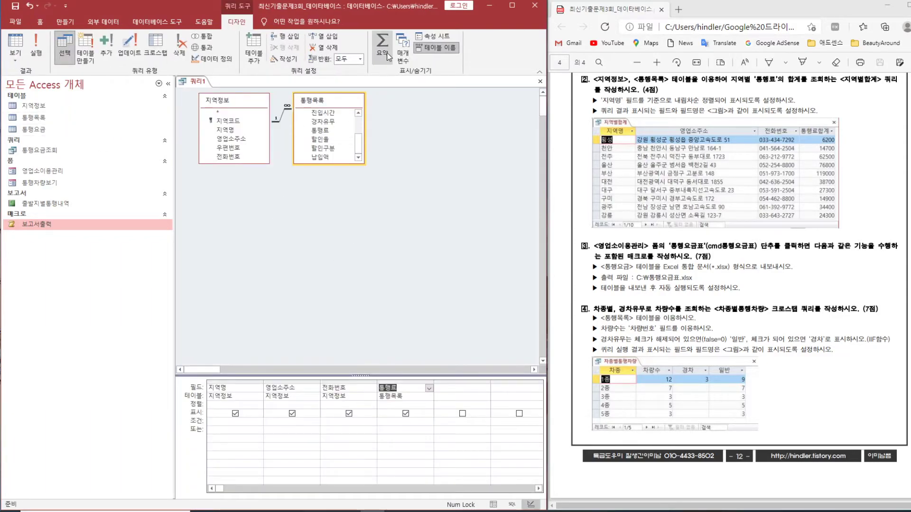
- Turn on the totals row and set 통행료 to 합계, keeping the other fields grouped
{"action": "left_click", "coordinate": [383, 48]}
{"action": "left_click", "coordinate": [415, 403]}
{"action": "left_click", "coordinate": [429, 405]}
{"action": "left_click", "coordinate": [406, 420]}
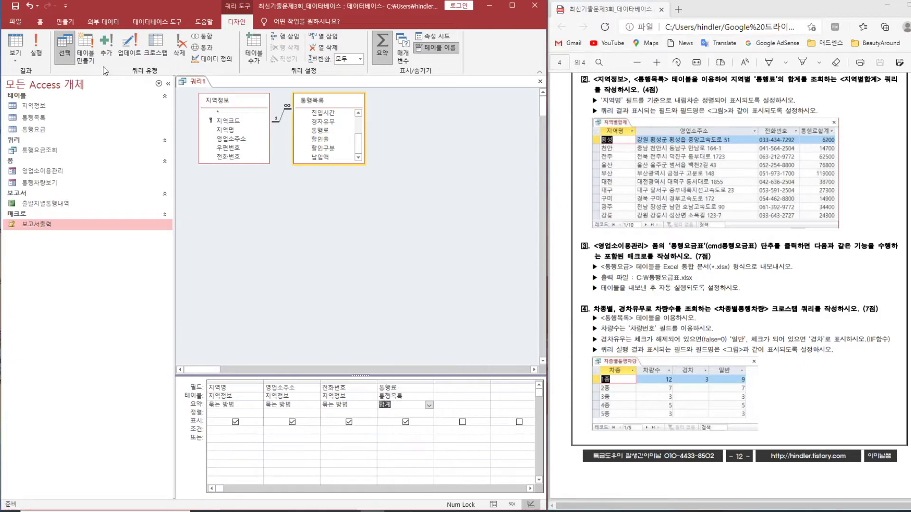
- Run the totals query and fit the summed toll column's width to its heading
{"action": "left_click", "coordinate": [42, 46]}
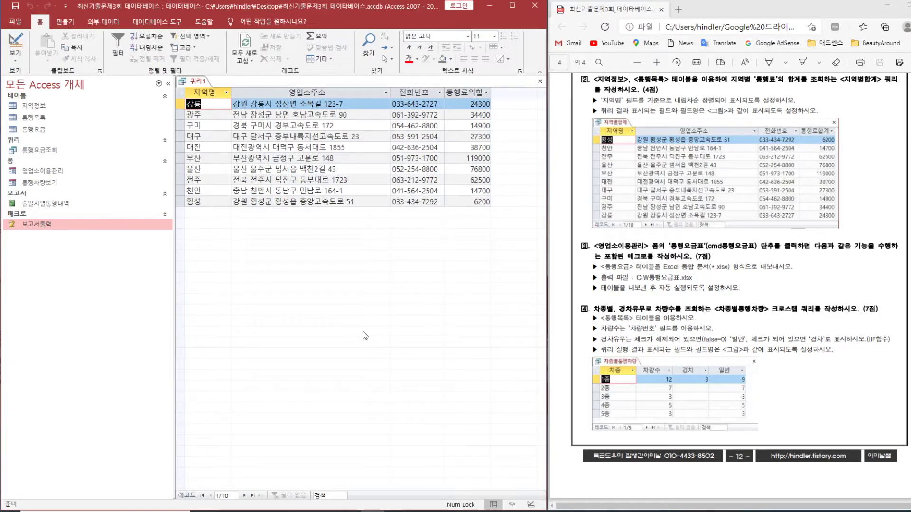
{"action": "double_click", "coordinate": [492, 92]}
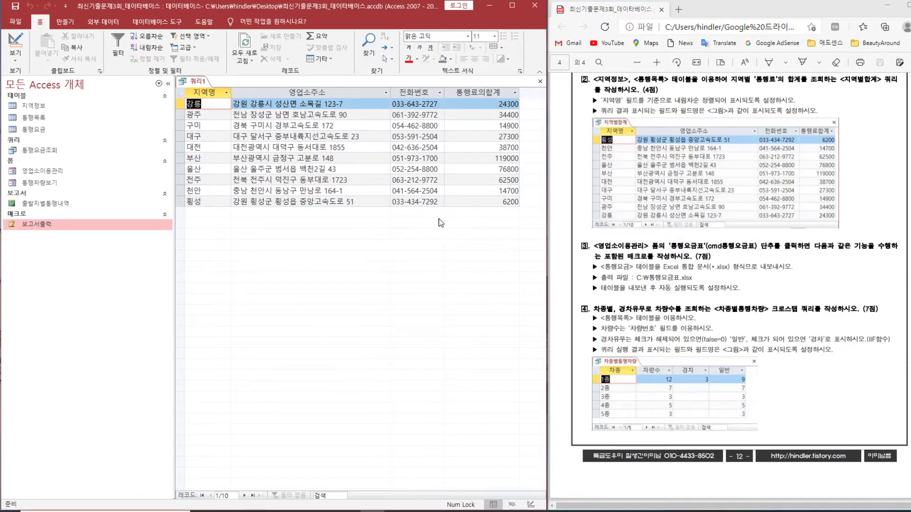
- Return the totals query to design view, sort 지역명 in descending order (내림차순), and run it
{"action": "left_click", "coordinate": [15, 60]}
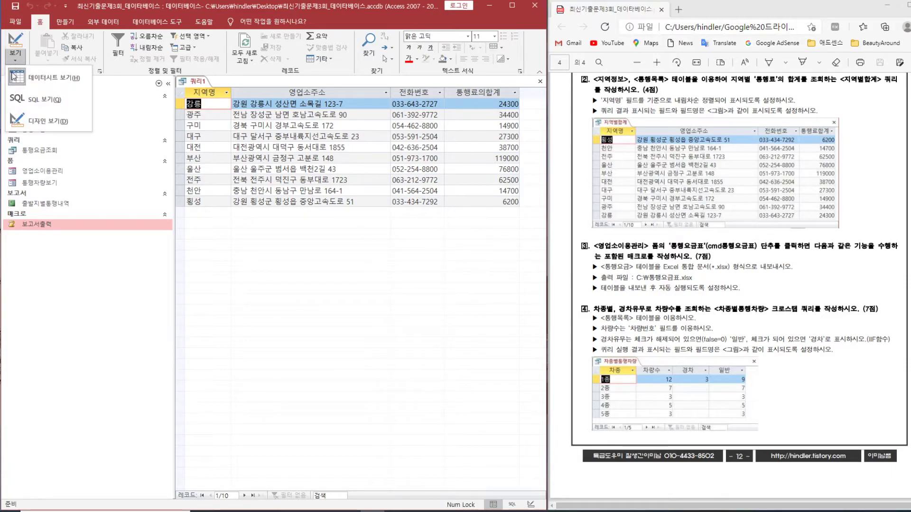
{"action": "left_click", "coordinate": [45, 120]}
{"action": "left_click", "coordinate": [229, 413]}
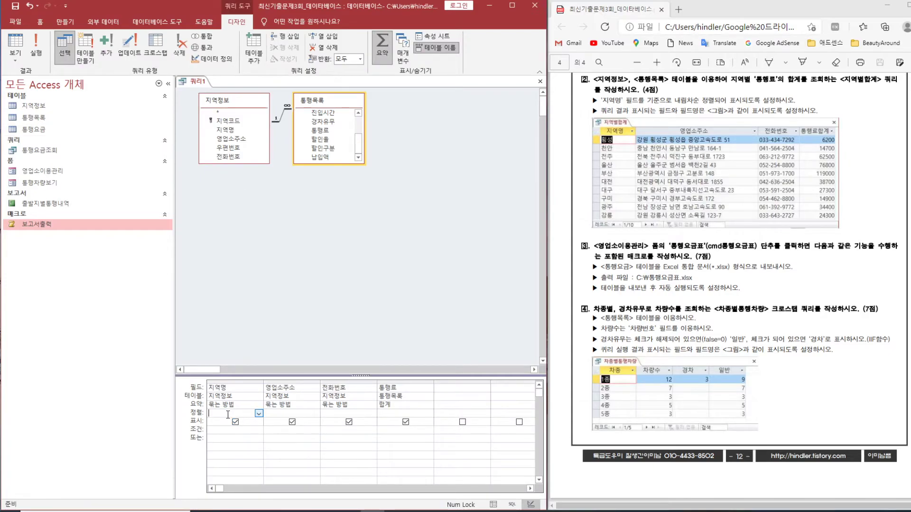
{"action": "left_click", "coordinate": [259, 413]}
{"action": "left_click", "coordinate": [246, 430]}
{"action": "key", "text": "Tab"}
{"action": "left_click", "coordinate": [41, 50]}
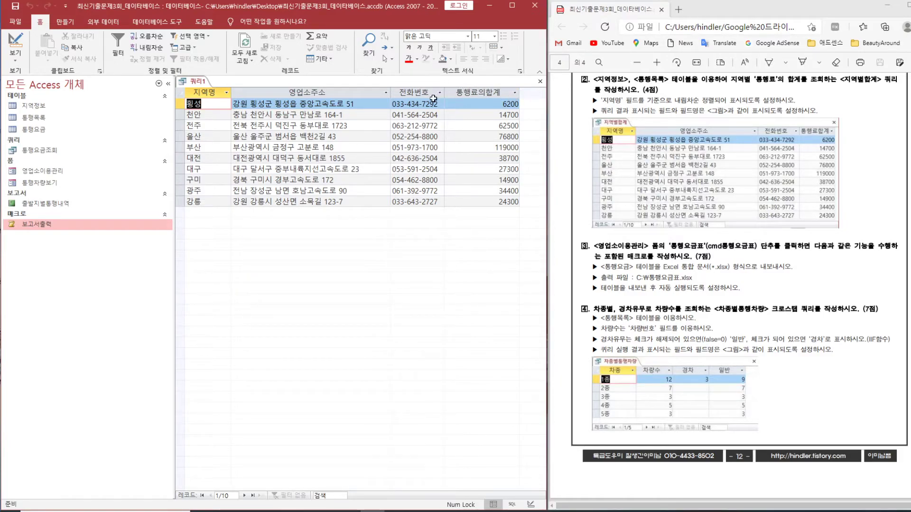
- Give the summed 통행료 field the alias 통행료합계 in design view and run the query
{"action": "left_click", "coordinate": [15, 56]}
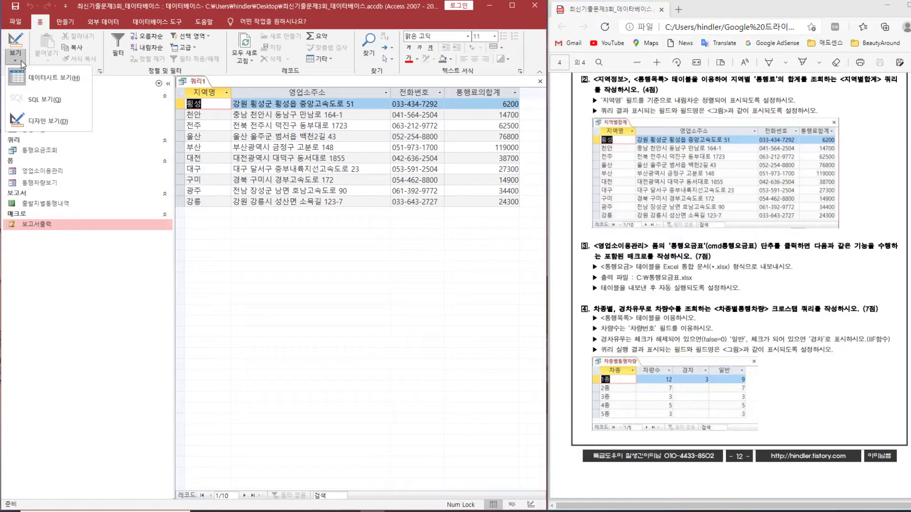
{"action": "left_click", "coordinate": [38, 119]}
{"action": "left_click", "coordinate": [384, 388]}
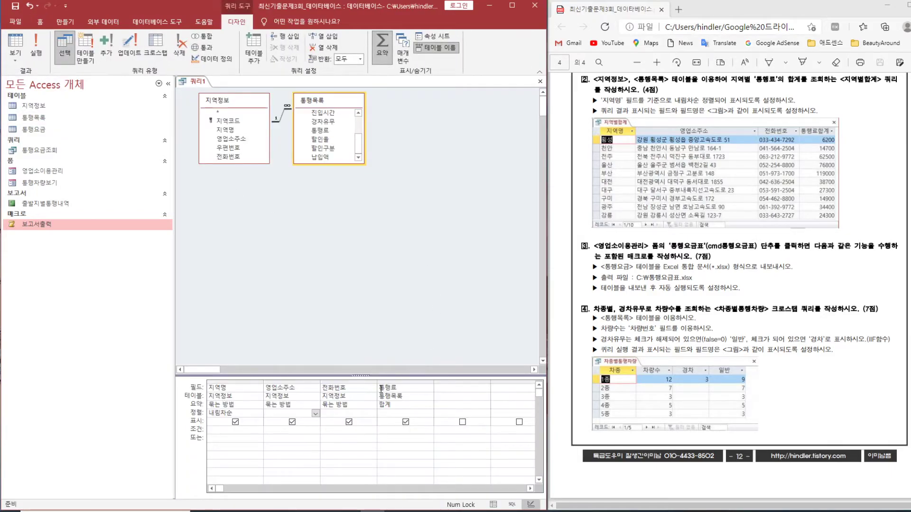
{"action": "type", "text": "통행료합계:"}
{"action": "key", "text": "Return"}
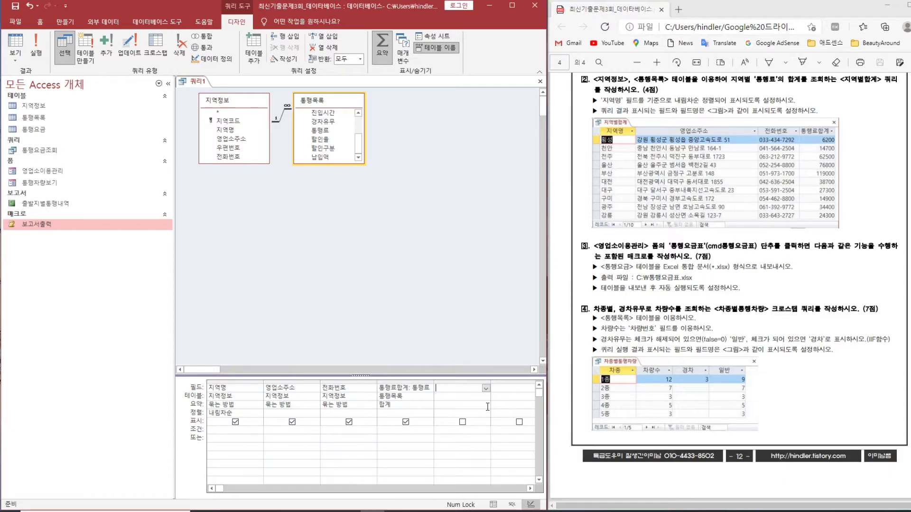
{"action": "left_click", "coordinate": [36, 45]}
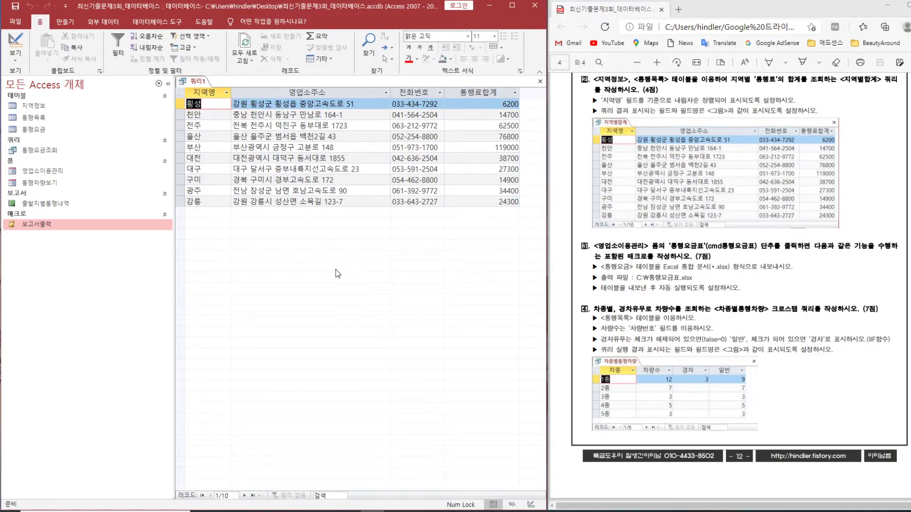
- Save the query as 지역별합계 and close it
{"action": "right_click", "coordinate": [198, 84]}
{"action": "left_click", "coordinate": [223, 84]}
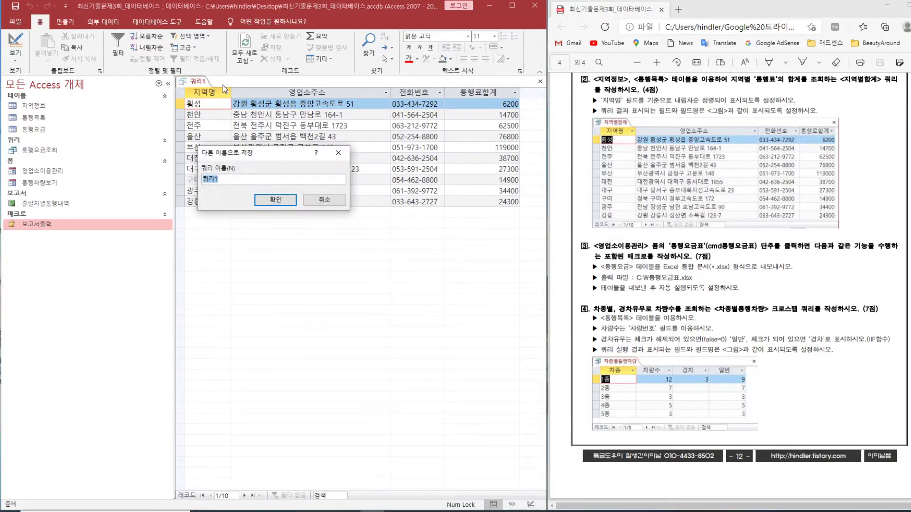
{"action": "type", "text": "지역별합계"}
{"action": "key", "text": "Return"}
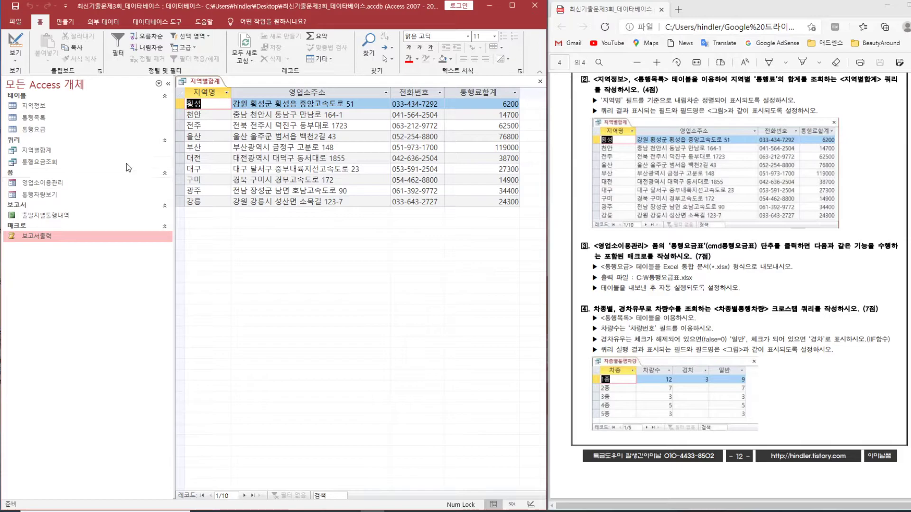
{"action": "left_click", "coordinate": [540, 81]}
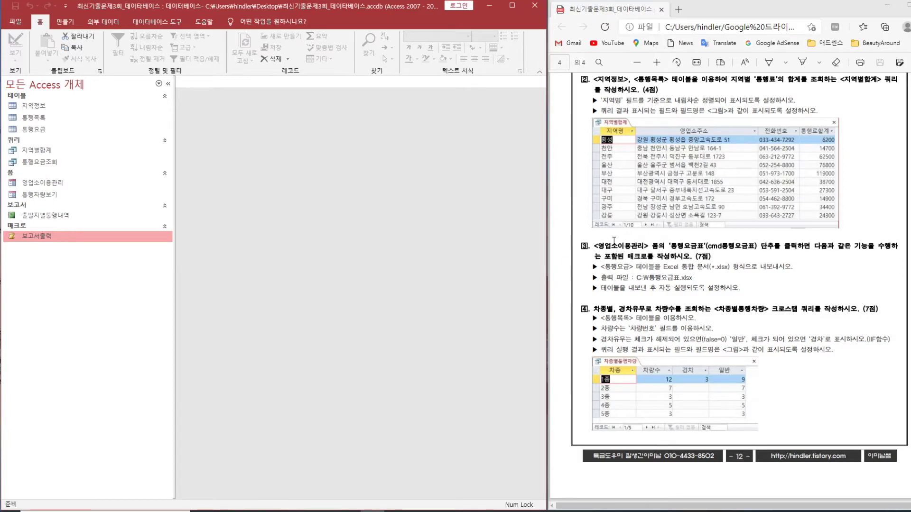
- Open the 영업소이용관리 form, try its 통행요금표 button, and switch the form to design view
{"action": "double_click", "coordinate": [47, 182]}
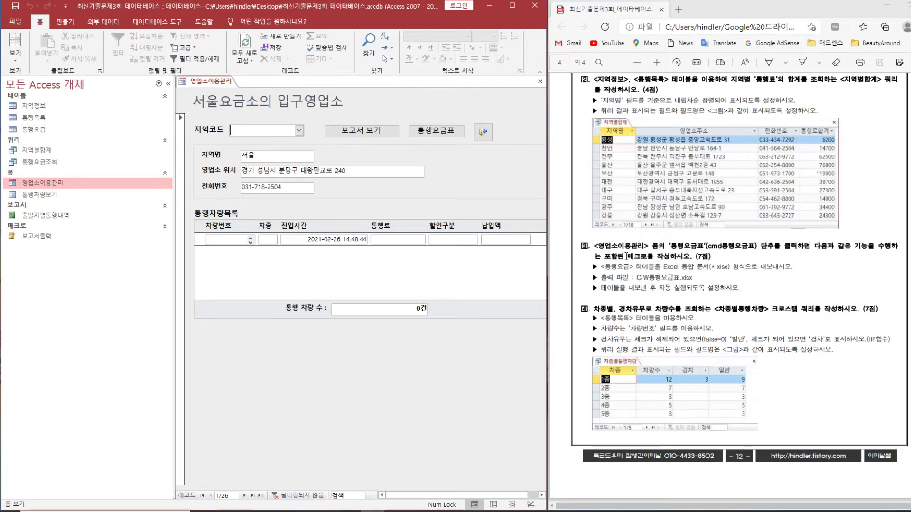
{"action": "left_click", "coordinate": [444, 133]}
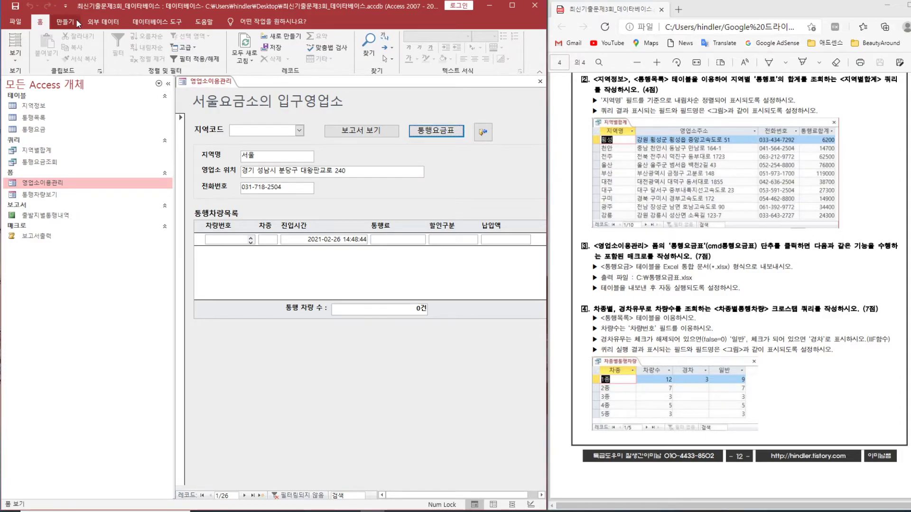
{"action": "right_click", "coordinate": [206, 85]}
{"action": "left_click", "coordinate": [238, 147]}
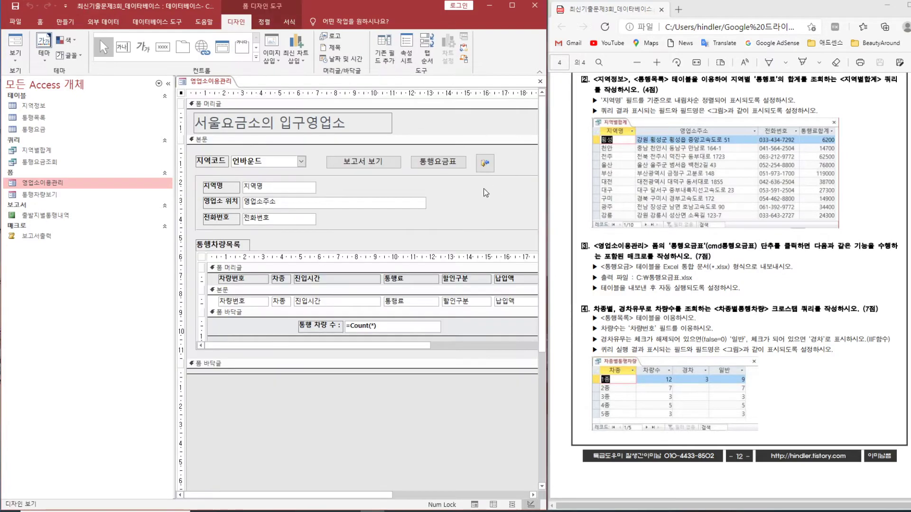
- Start an embedded macro with the macro builder for the On Click event of the cmd통행요금표 button
{"action": "left_click", "coordinate": [436, 162]}
{"action": "double_click", "coordinate": [429, 167]}
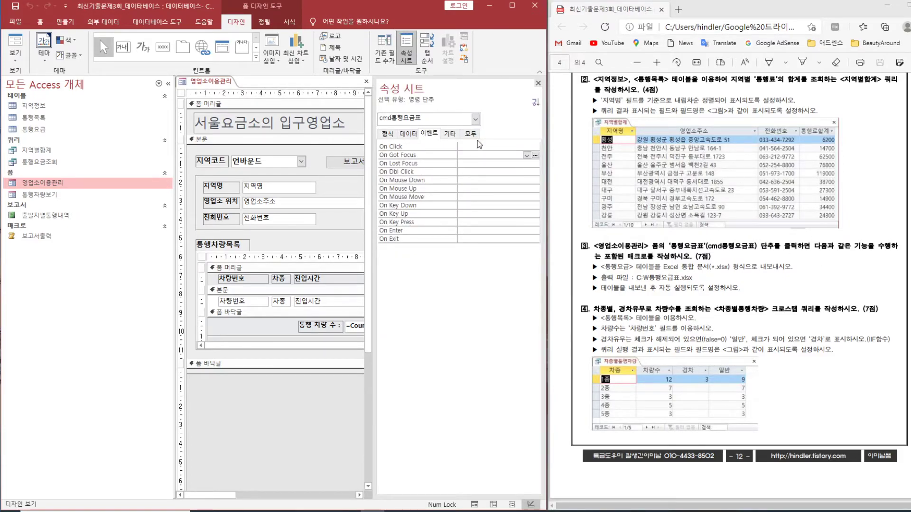
{"action": "left_click", "coordinate": [479, 146]}
{"action": "left_click", "coordinate": [536, 147]}
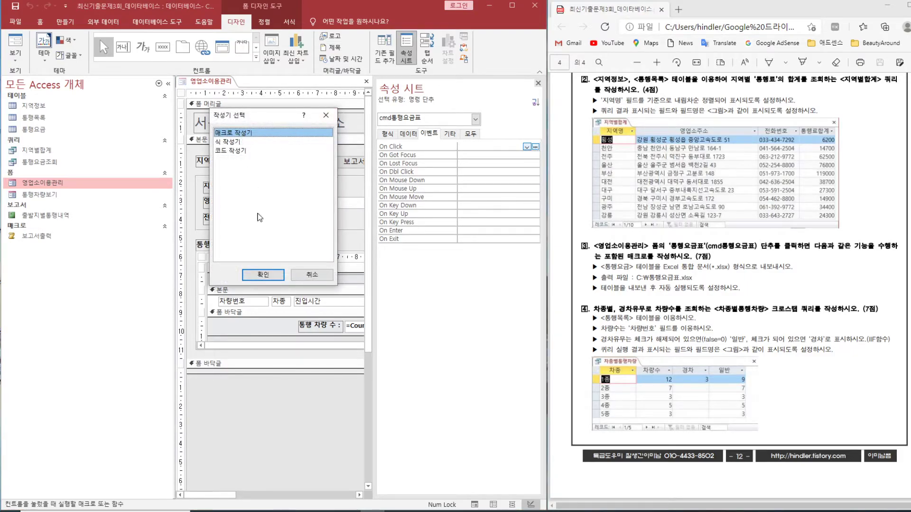
{"action": "left_click", "coordinate": [263, 275]}
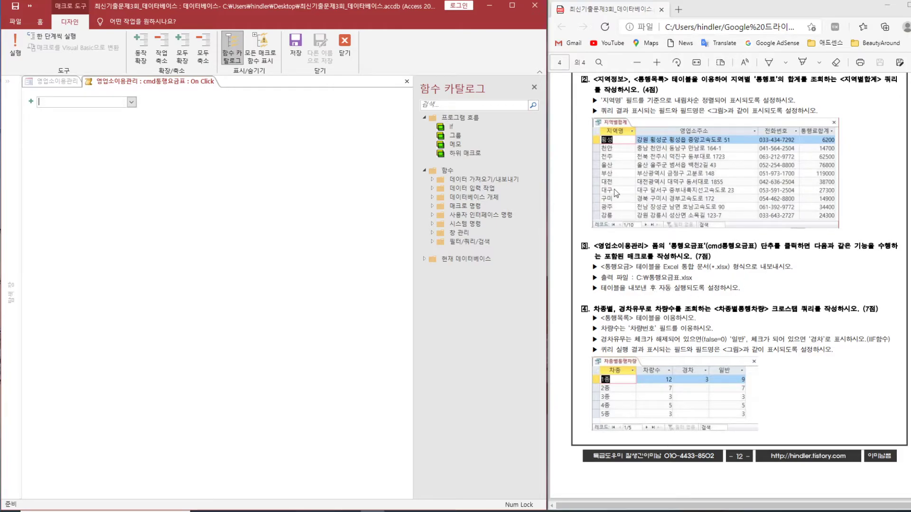
- Add the ExportWithFormatting action to the button's macro
{"action": "left_click", "coordinate": [132, 102]}
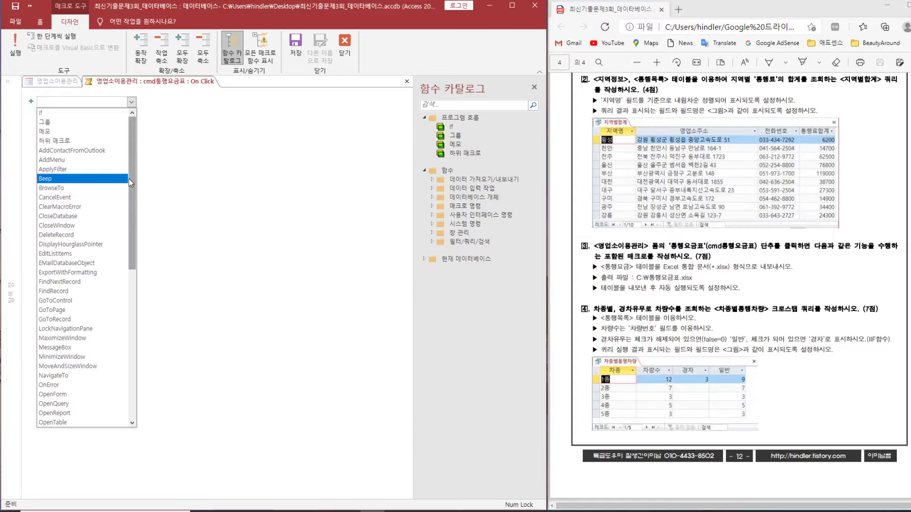
{"action": "left_click_drag", "start_coordinate": [134, 151], "coordinate": [132, 207]}
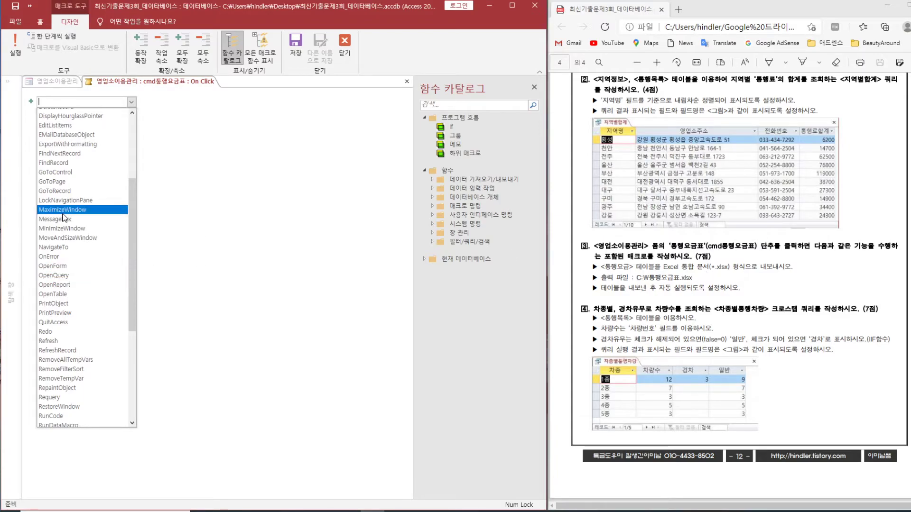
{"action": "scroll", "coordinate": [135, 235], "scroll_direction": "up", "scroll_amount": 3}
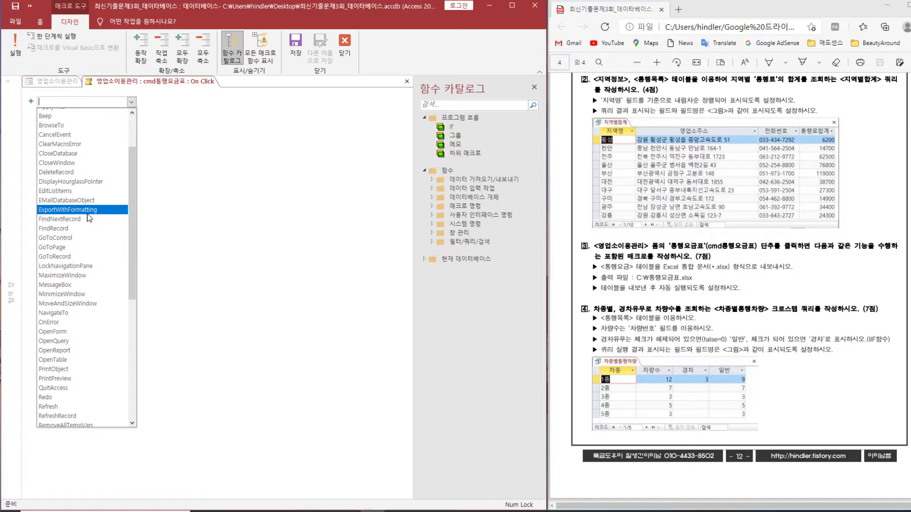
{"action": "left_click_drag", "start_coordinate": [132, 212], "coordinate": [137, 181]}
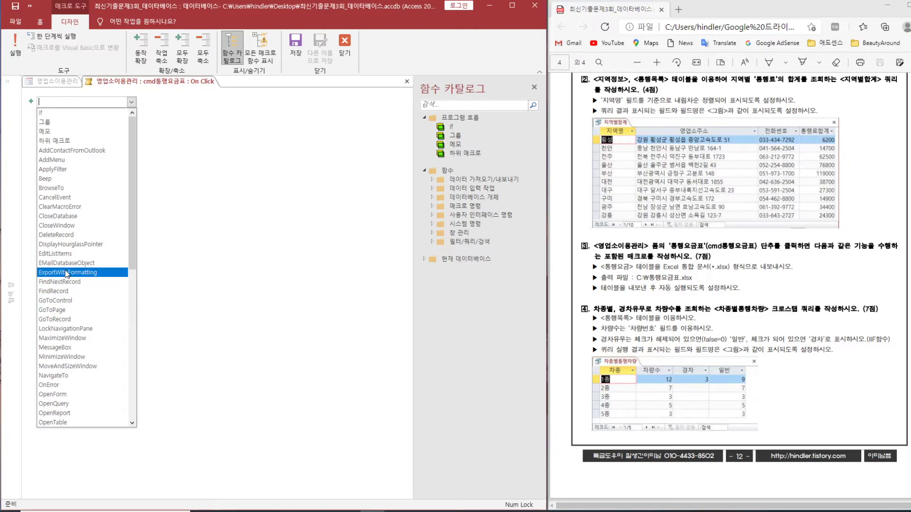
{"action": "scroll", "coordinate": [67, 274], "scroll_direction": "down", "scroll_amount": 3}
{"action": "scroll", "coordinate": [66, 274], "scroll_direction": "down", "scroll_amount": 4}
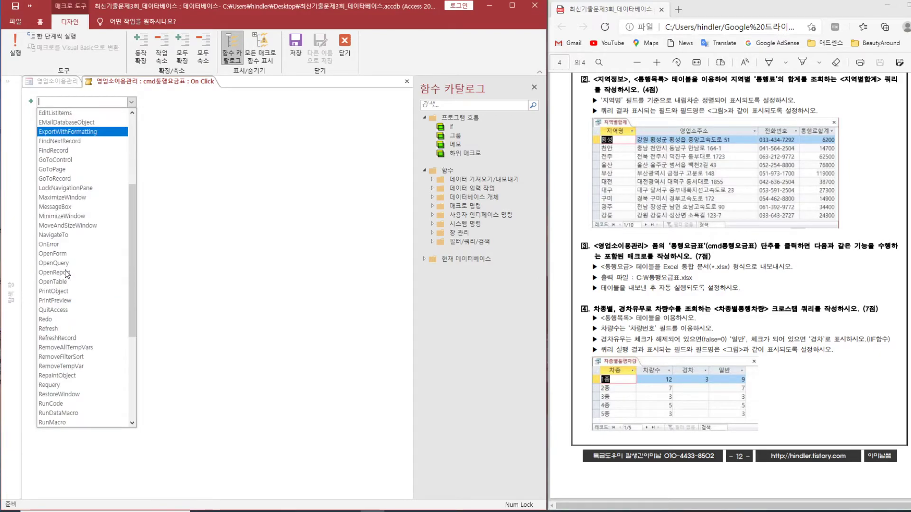
{"action": "scroll", "coordinate": [66, 273], "scroll_direction": "down", "scroll_amount": 4}
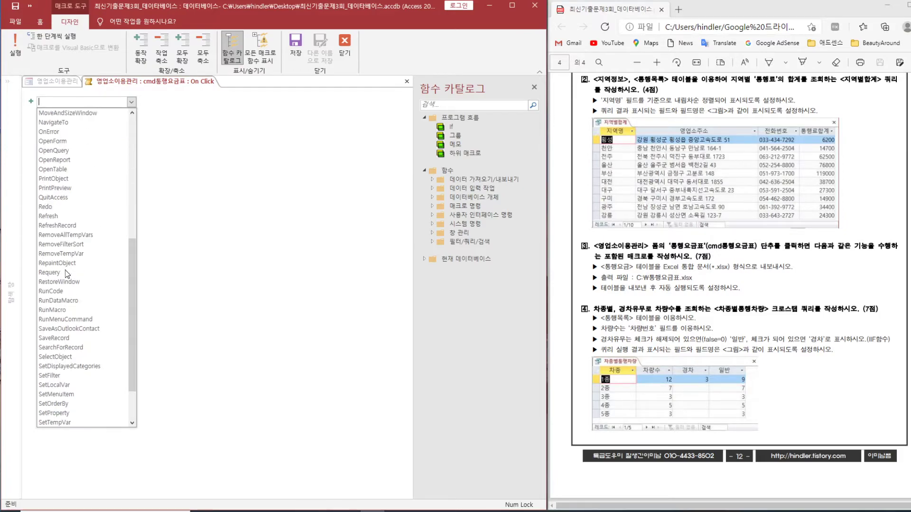
{"action": "scroll", "coordinate": [65, 270], "scroll_direction": "up", "scroll_amount": 6}
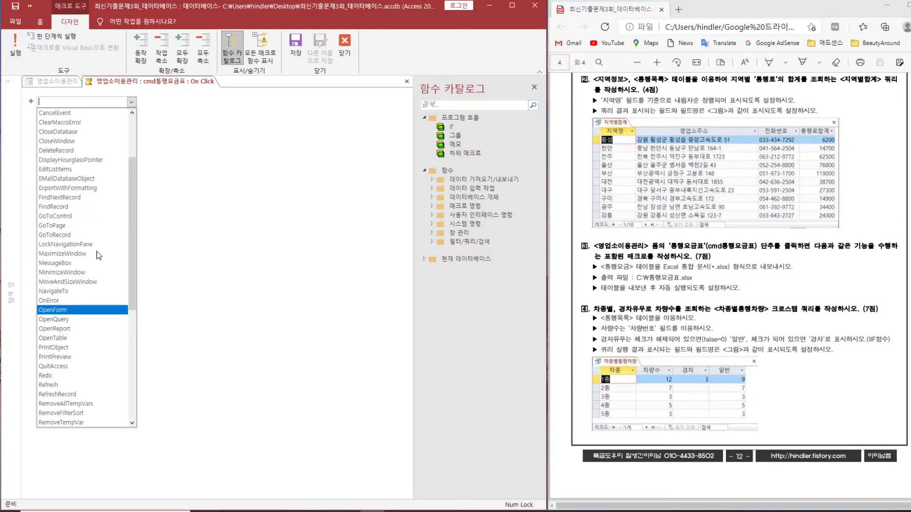
{"action": "scroll", "coordinate": [67, 189], "scroll_direction": "up", "scroll_amount": 2}
{"action": "left_click", "coordinate": [67, 187]}
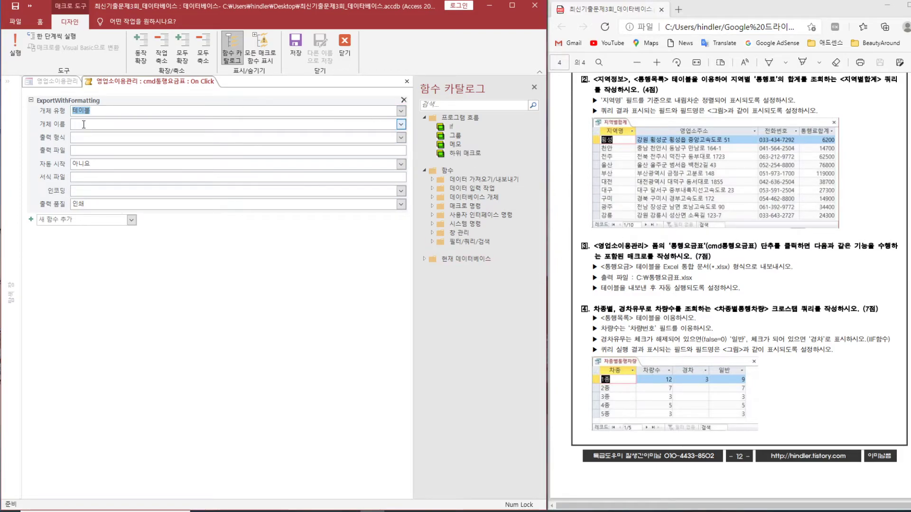
- Set the export's object name to the 통행요금 table and its output format to Excel 통합 문서 (*.xlsx)
{"action": "left_click", "coordinate": [402, 124]}
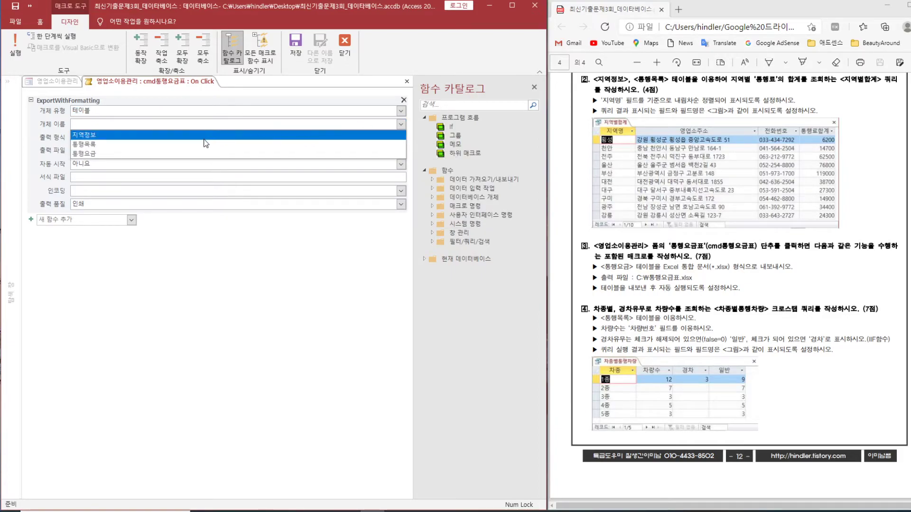
{"action": "left_click", "coordinate": [189, 154]}
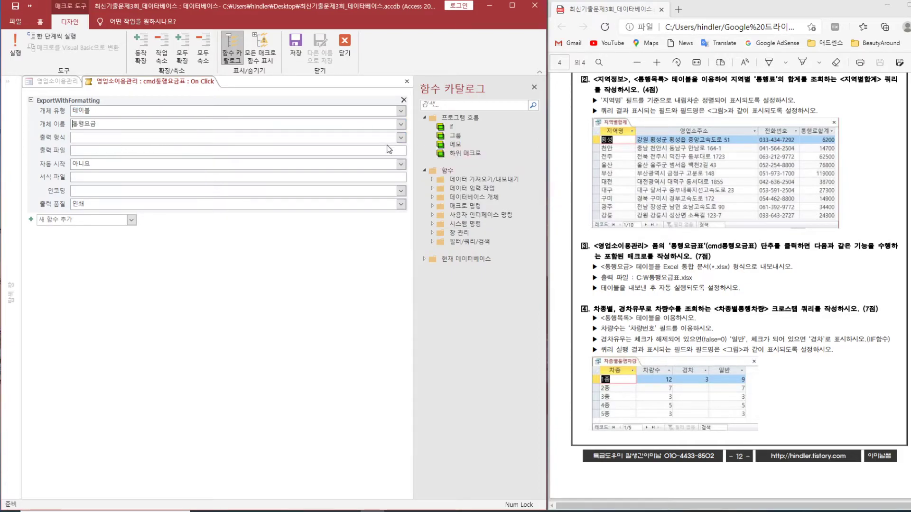
{"action": "left_click", "coordinate": [402, 138]}
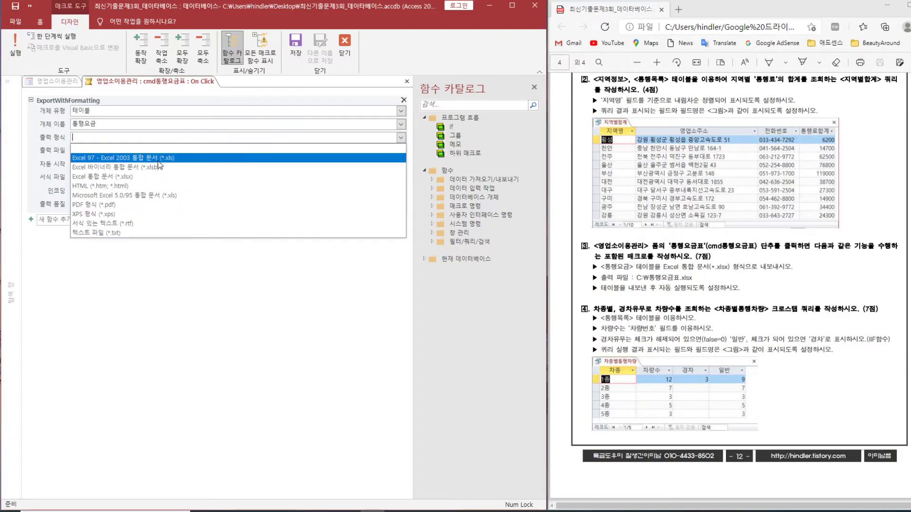
{"action": "left_click", "coordinate": [155, 176]}
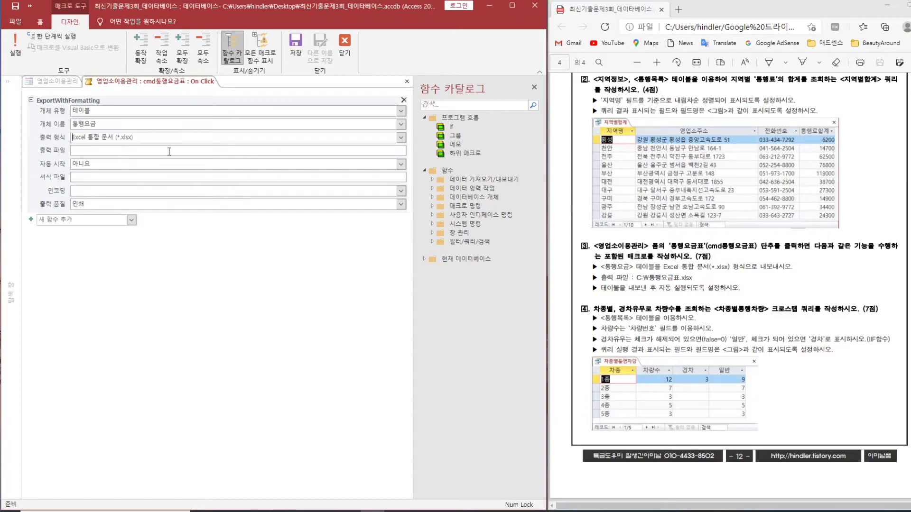
- Set the export's output file to c:\통행요금표.xlsx and auto start to 예
{"action": "left_click", "coordinate": [292, 152]}
{"action": "type", "text": "ㅊ"}
{"action": "key", "text": "BackSpace"}
{"action": "type", "text": "c"}
{"action": "type", "text": ":\\"}
{"action": "type", "text": "통"}
{"action": "type", "text": "행요"}
{"action": "type", "text": "금표"}
{"action": "type", "text": ".ㅌ"}
{"action": "key", "text": "BackSpace"}
{"action": "type", "text": "xlsx"}
{"action": "left_click", "coordinate": [401, 165]}
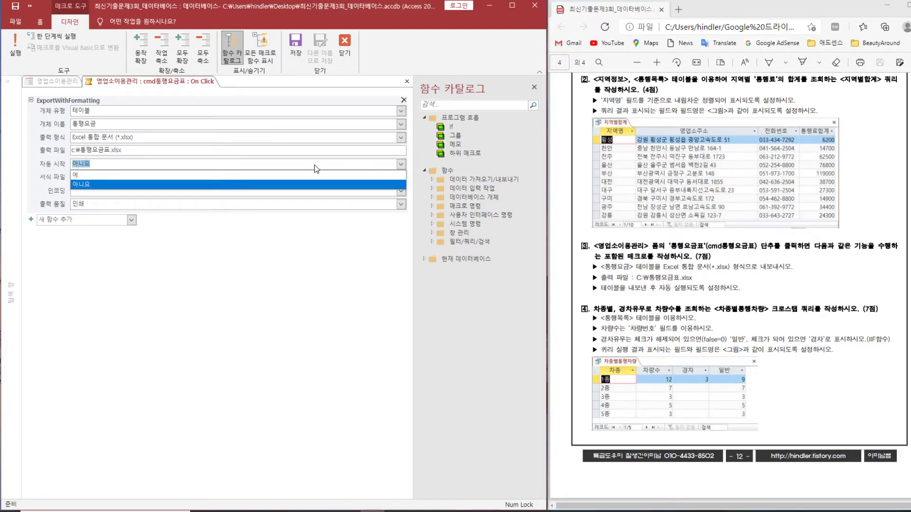
{"action": "left_click", "coordinate": [290, 175]}
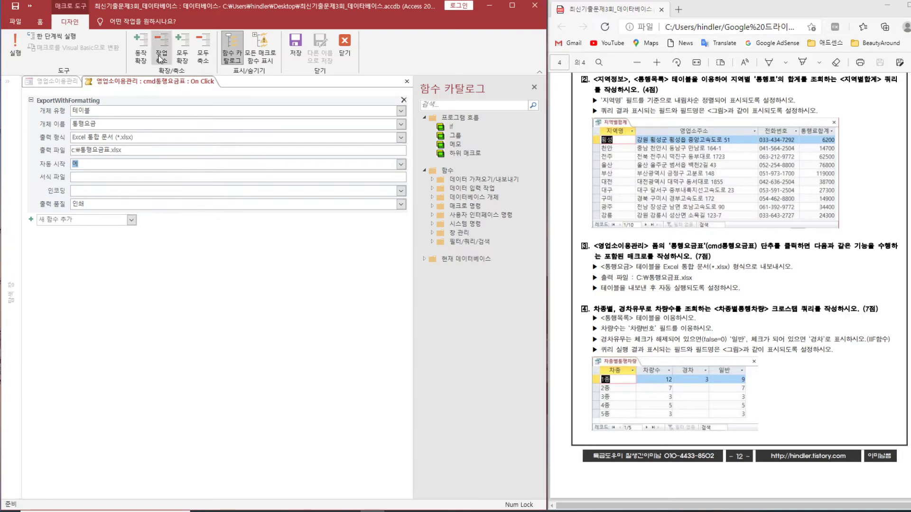
- Close the macro, saving its changes to the button's property, and close the property sheet
{"action": "left_click", "coordinate": [345, 43]}
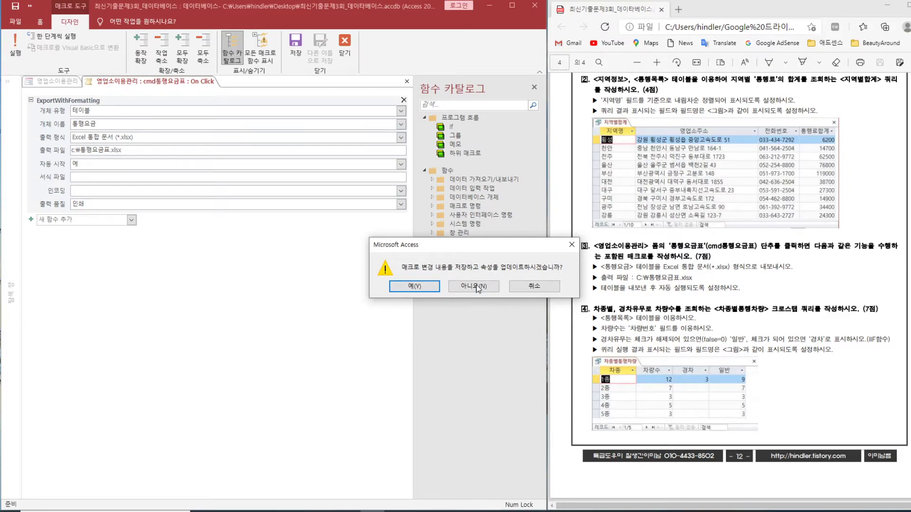
{"action": "left_click", "coordinate": [424, 287]}
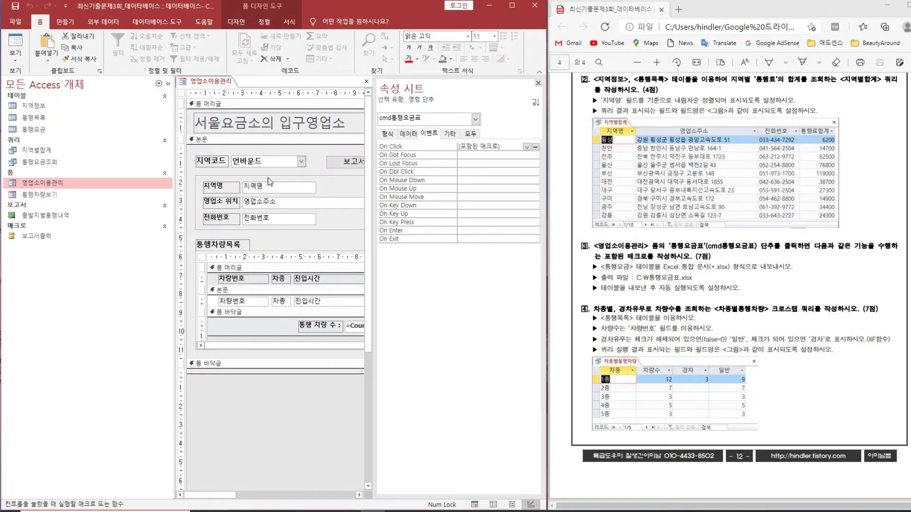
{"action": "left_click", "coordinate": [538, 83]}
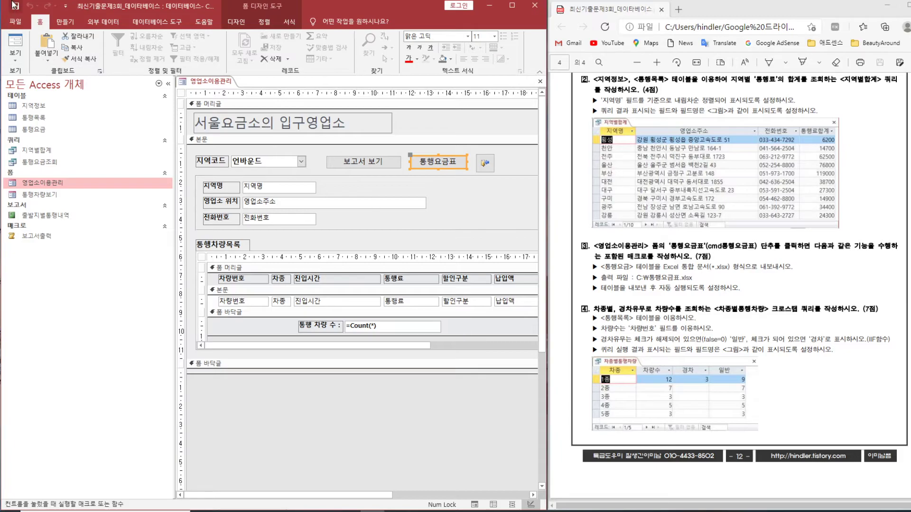
- Open the form in form view, choose region code 123, test the 통행요금표 button's export, and stop the macro
{"action": "left_click", "coordinate": [16, 45]}
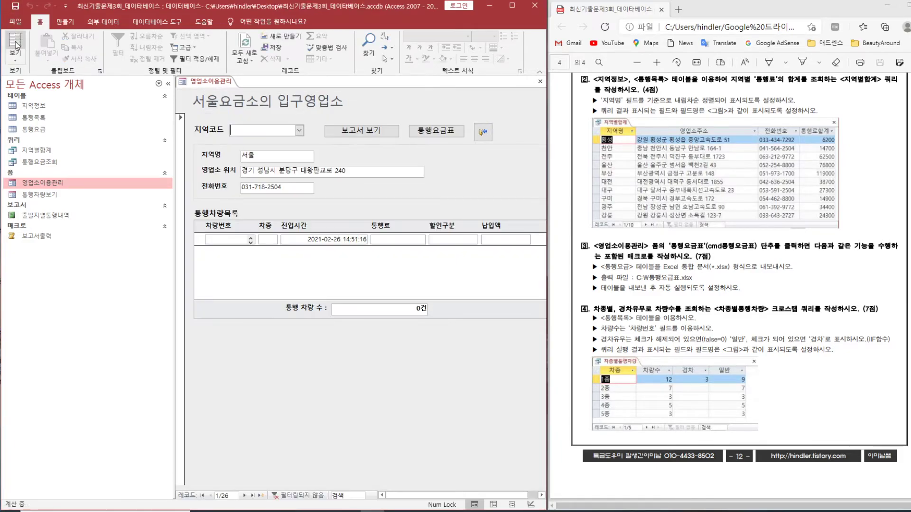
{"action": "left_click", "coordinate": [300, 131]}
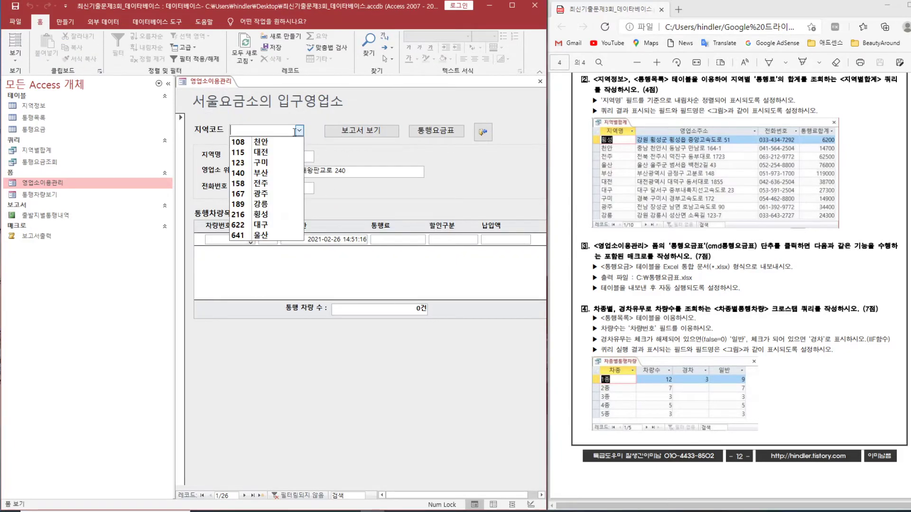
{"action": "left_click", "coordinate": [256, 167]}
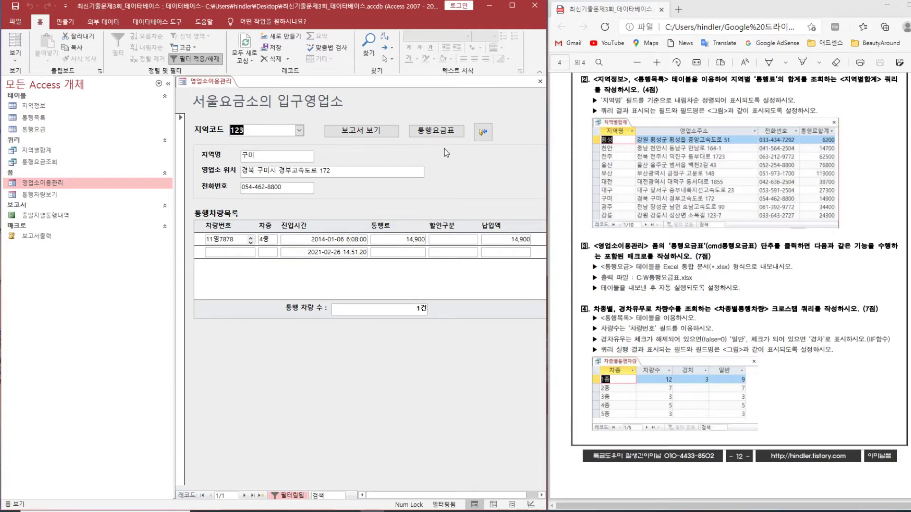
{"action": "left_click", "coordinate": [439, 132]}
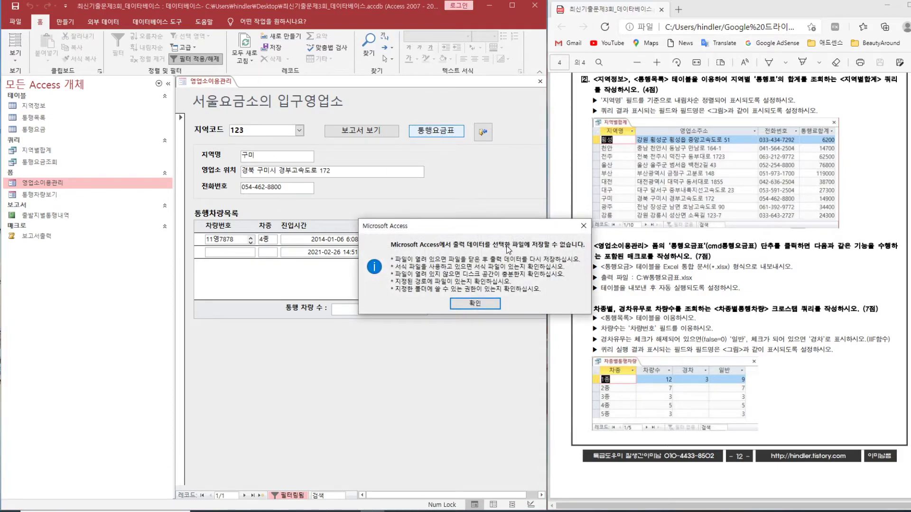
{"action": "left_click", "coordinate": [475, 304]}
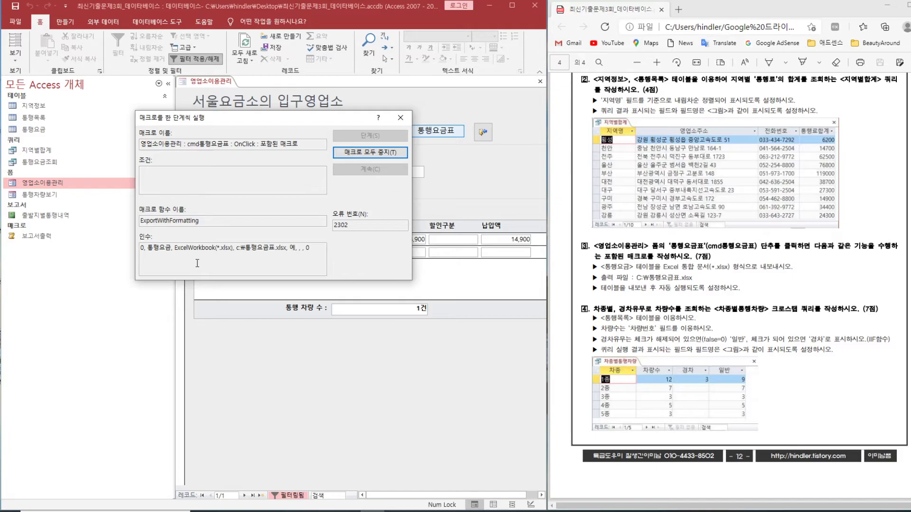
{"action": "left_click", "coordinate": [391, 157]}
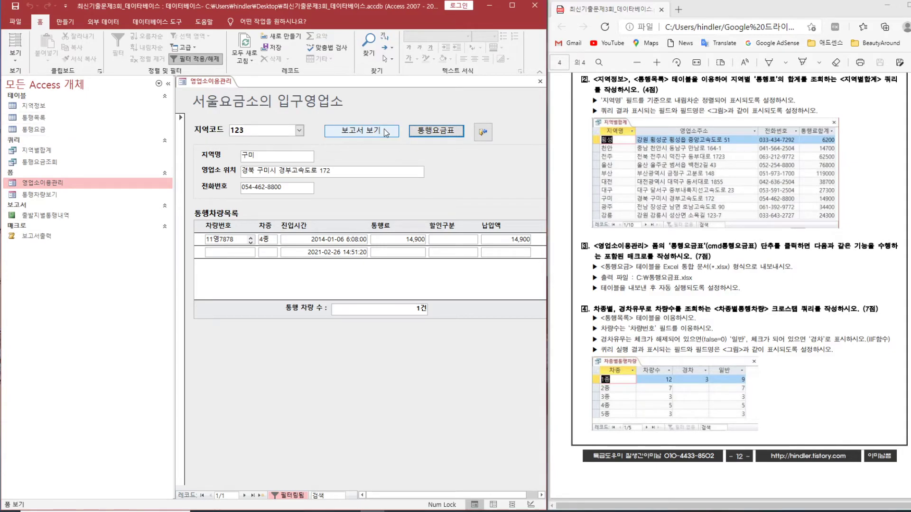
- Reopen the 통행요금표 button's macro from design view and reselect 테이블 as object type and 통행요금 as object name
{"action": "left_click", "coordinate": [18, 67]}
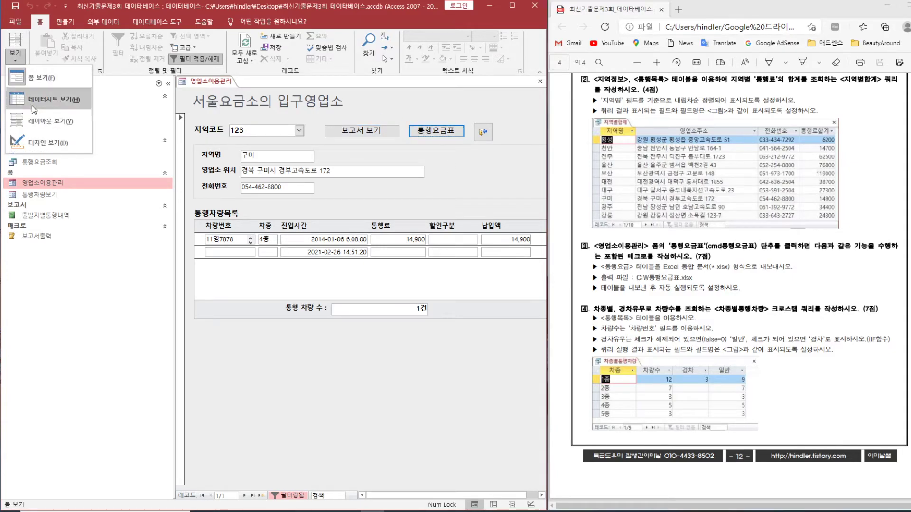
{"action": "left_click", "coordinate": [48, 142]}
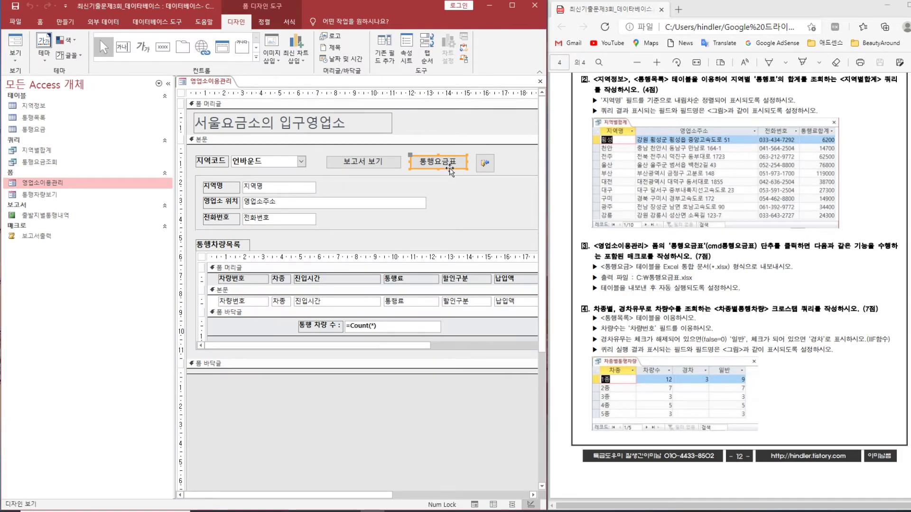
{"action": "double_click", "coordinate": [449, 164]}
{"action": "left_click", "coordinate": [536, 148]}
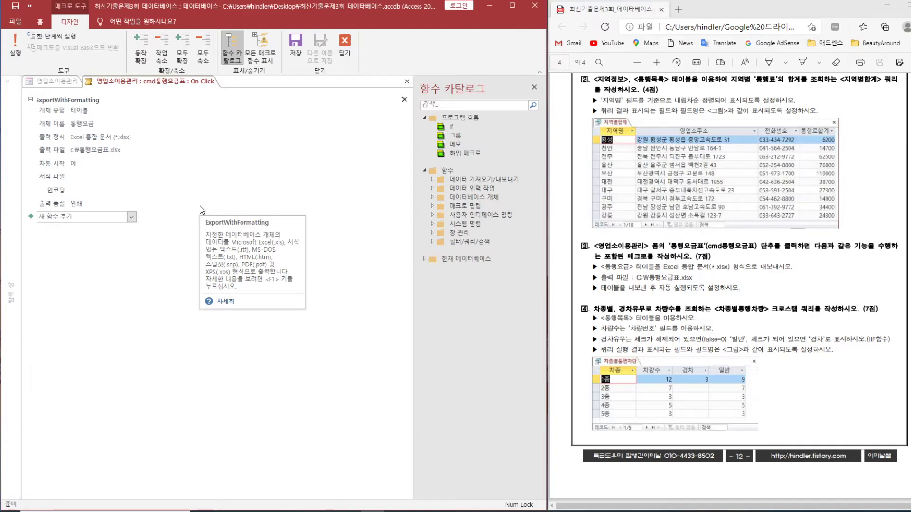
{"action": "left_click", "coordinate": [103, 155]}
{"action": "left_click", "coordinate": [401, 111]}
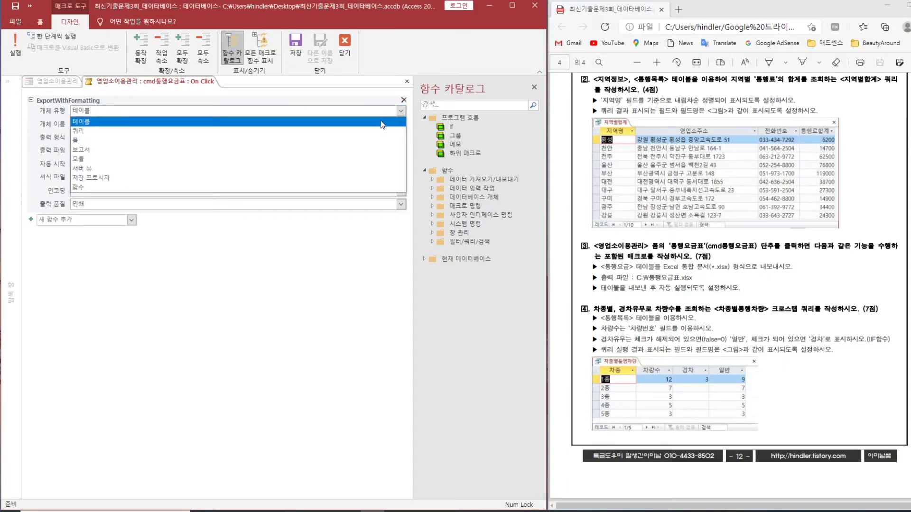
{"action": "left_click", "coordinate": [381, 121]}
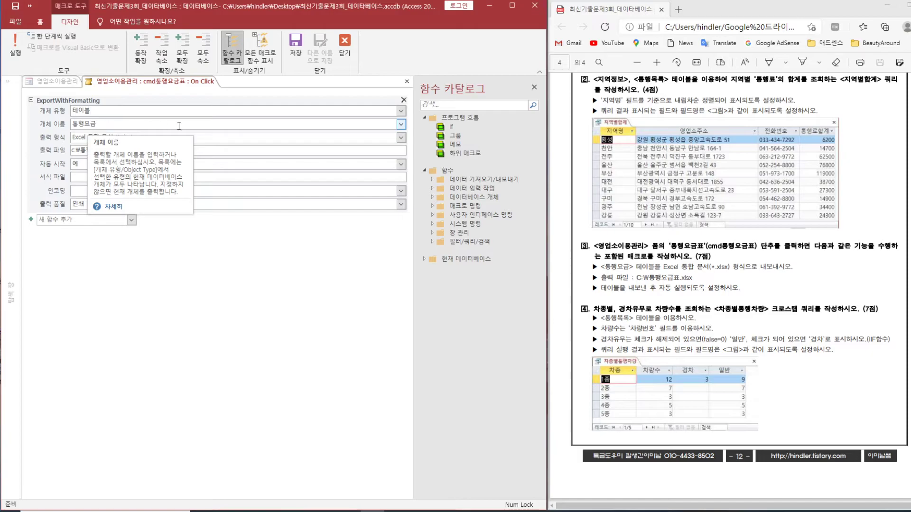
{"action": "left_click", "coordinate": [402, 124]}
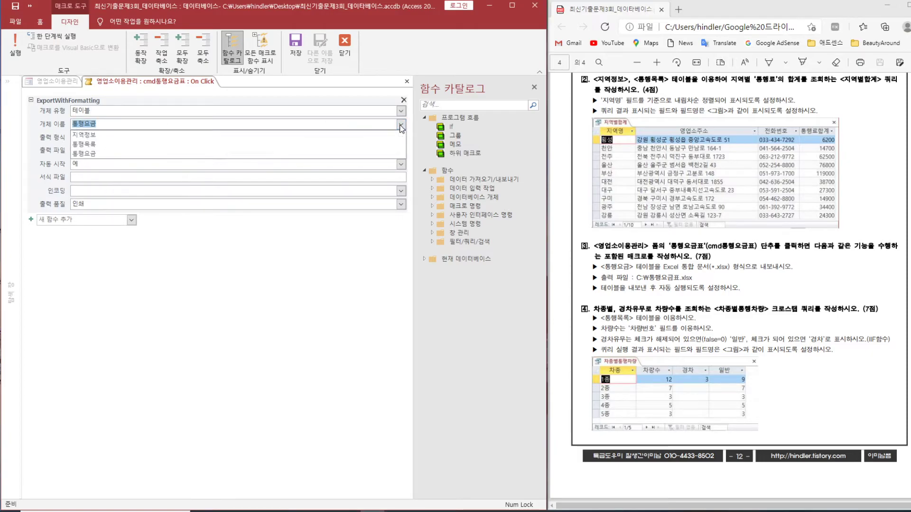
{"action": "left_click", "coordinate": [105, 152]}
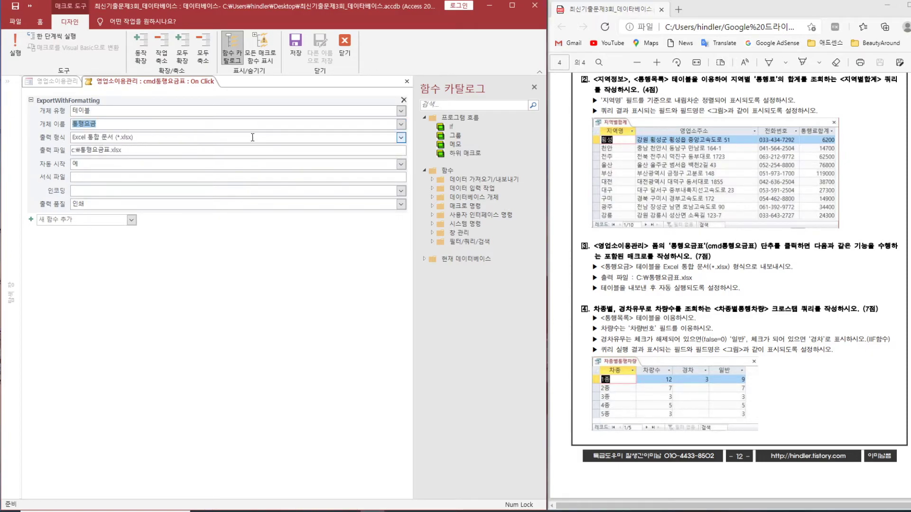
- Set the export's output file to c:\123.xlsx and close the macro, saving the change
{"action": "left_click_drag", "start_coordinate": [81, 150], "coordinate": [109, 148]}
{"action": "type", "text": "123"}
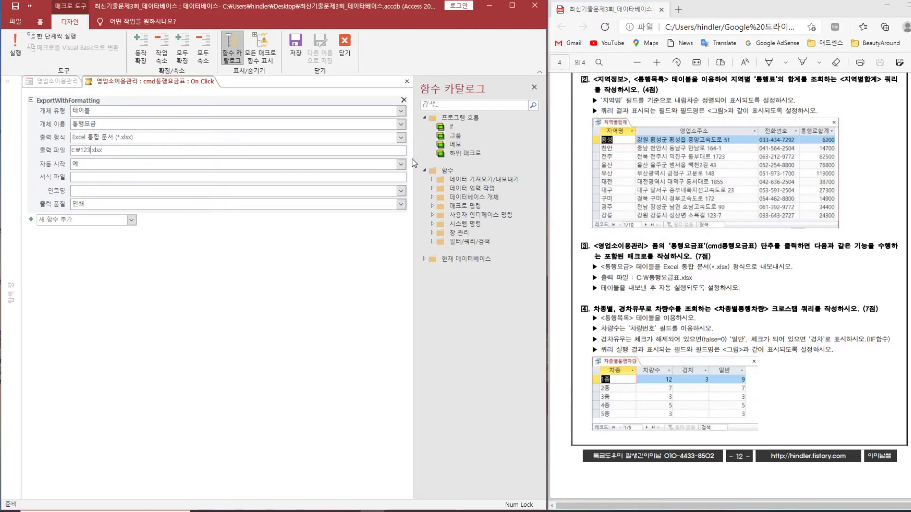
{"action": "left_click", "coordinate": [345, 42]}
- In form view, preview and close the 보고서 보기 report, test the 통행요금표 export again, and stop the macro
{"action": "left_click", "coordinate": [16, 42]}
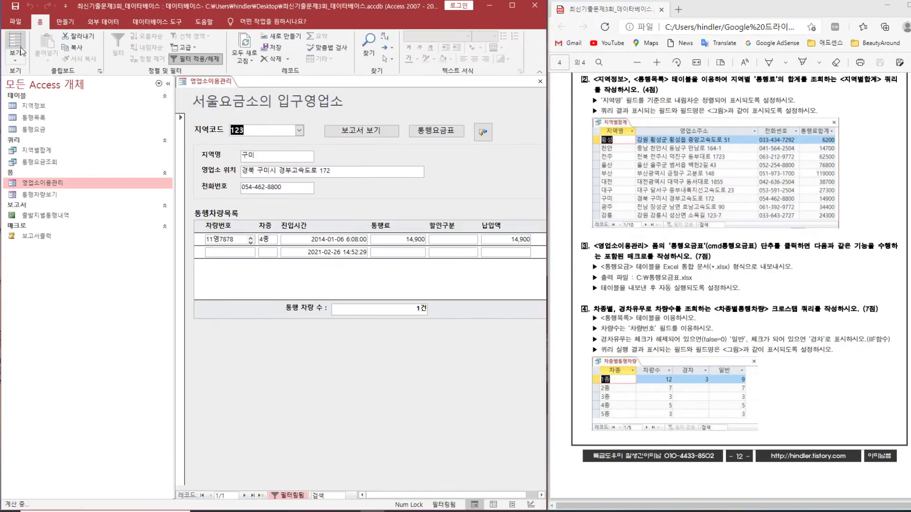
{"action": "left_click", "coordinate": [372, 132]}
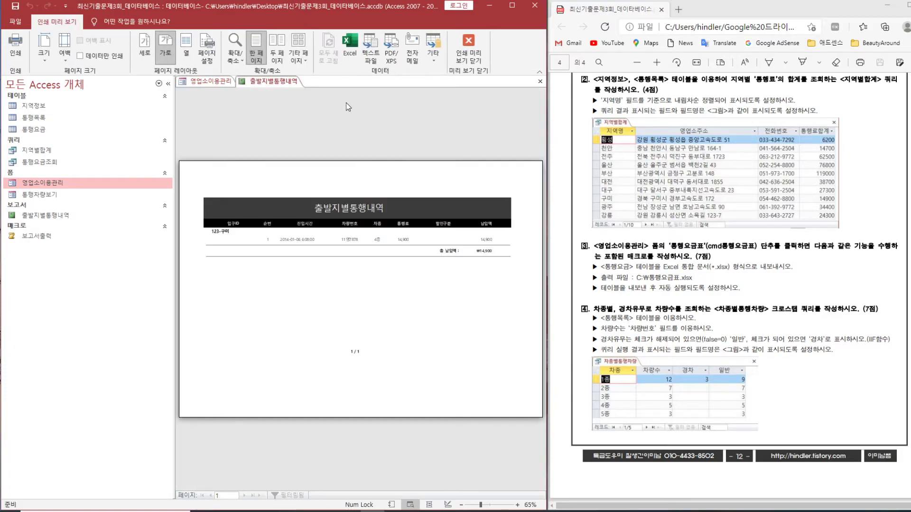
{"action": "left_click", "coordinate": [540, 82]}
{"action": "left_click", "coordinate": [435, 131]}
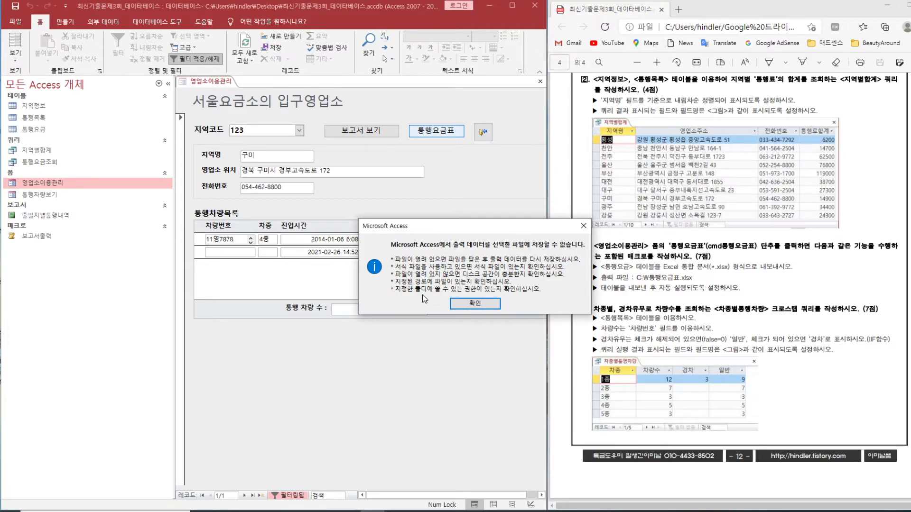
{"action": "left_click", "coordinate": [584, 226]}
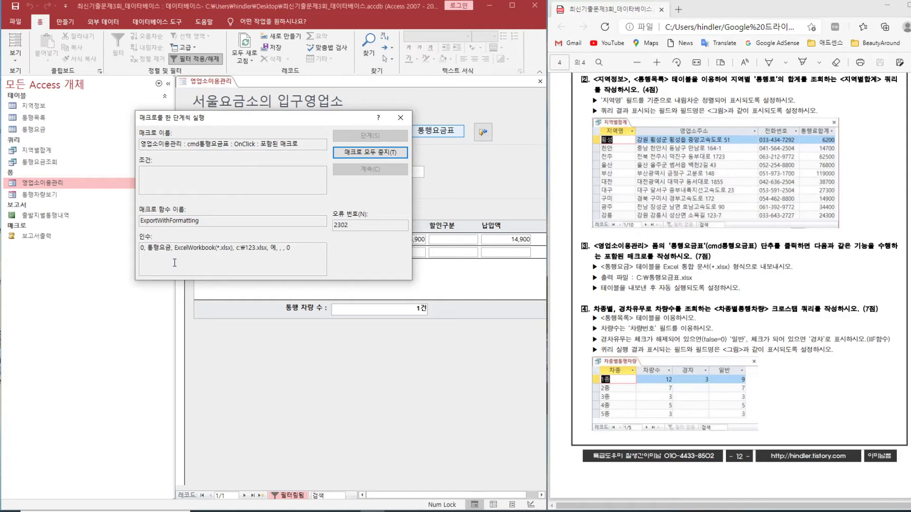
{"action": "left_click", "coordinate": [383, 153]}
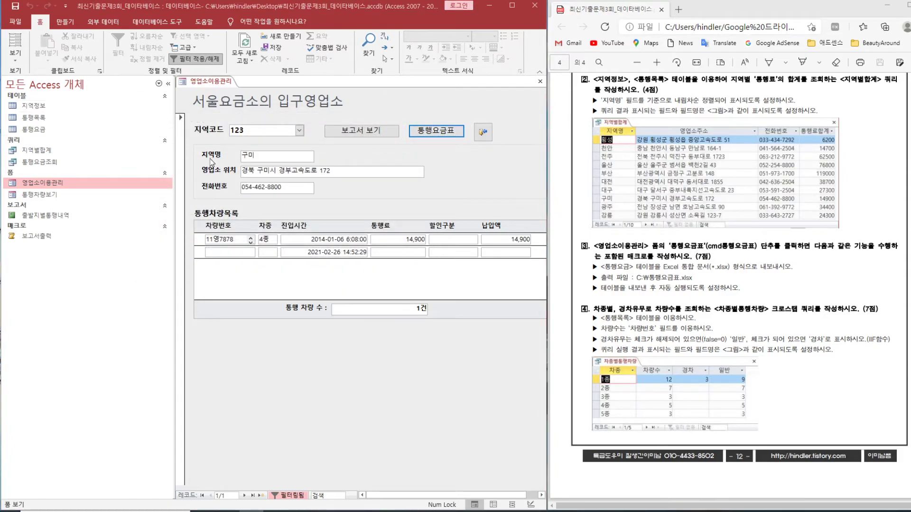
- In File Explorer, open the 예제 folder on the desktop, copy its full path, and return to Access
{"action": "left_click", "coordinate": [251, 511]}
{"action": "left_click_drag", "start_coordinate": [0, 36], "coordinate": [352, 49]}
{"action": "left_click", "coordinate": [101, 114]}
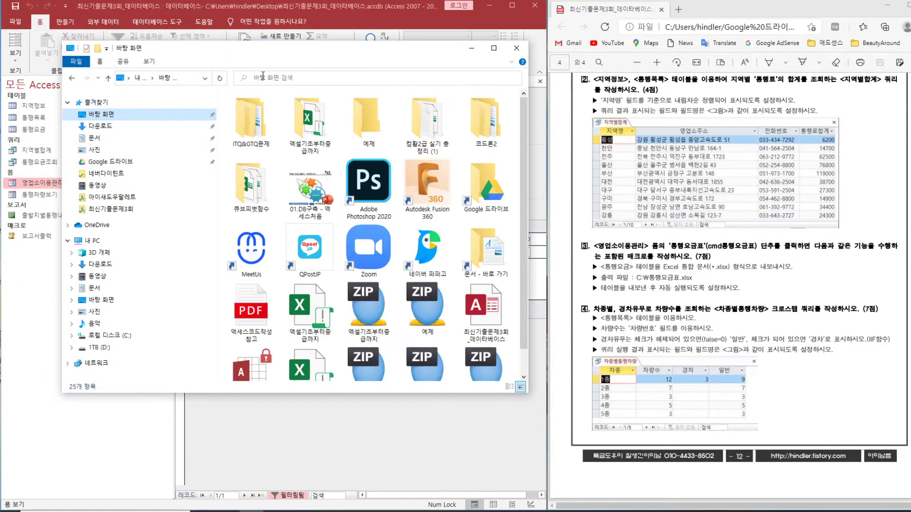
{"action": "left_click", "coordinate": [182, 79]}
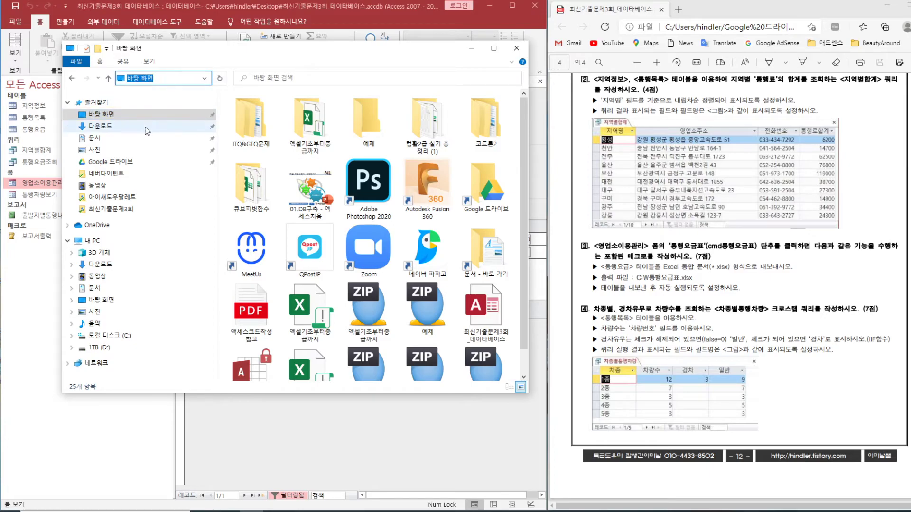
{"action": "double_click", "coordinate": [361, 118]}
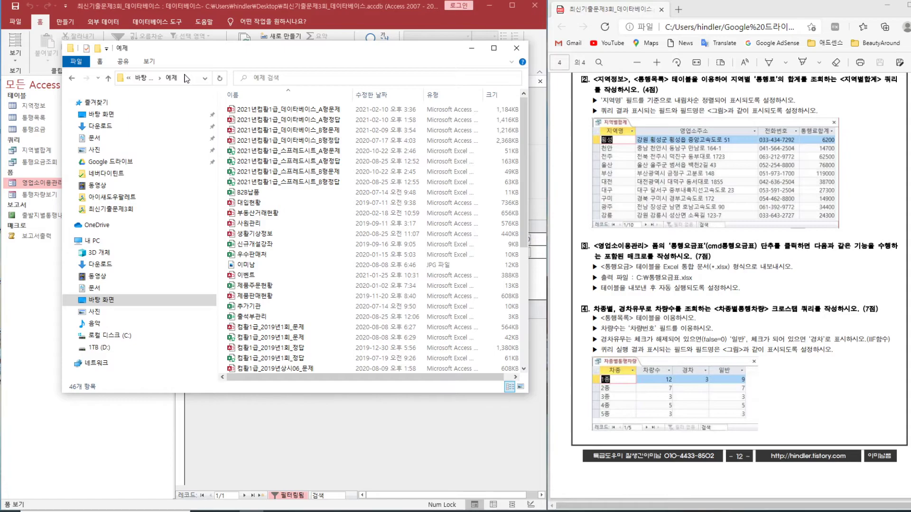
{"action": "left_click", "coordinate": [186, 79]}
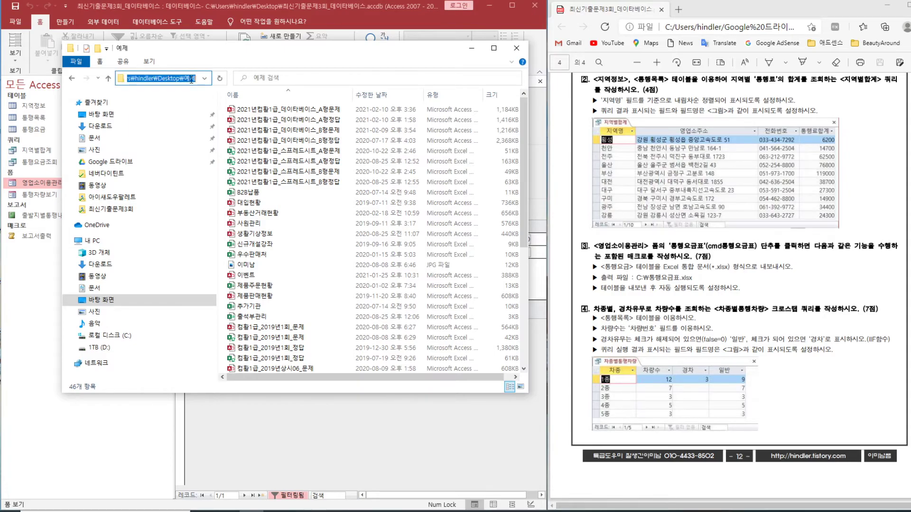
{"action": "left_click", "coordinate": [310, 7]}
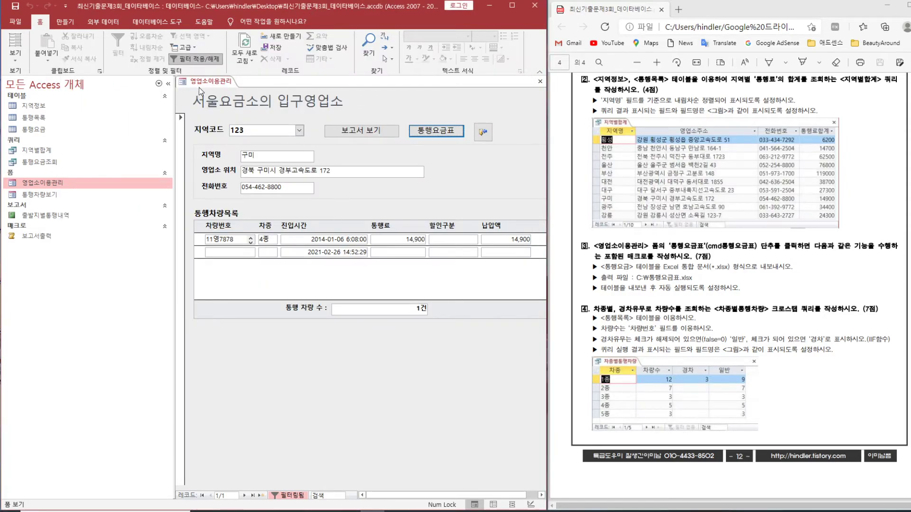
- Reopen the 통행요금표 button's macro and set its output file to 통행요금표.xlsx in the desktop's 예제 folder, using the copied path
{"action": "left_click", "coordinate": [17, 59]}
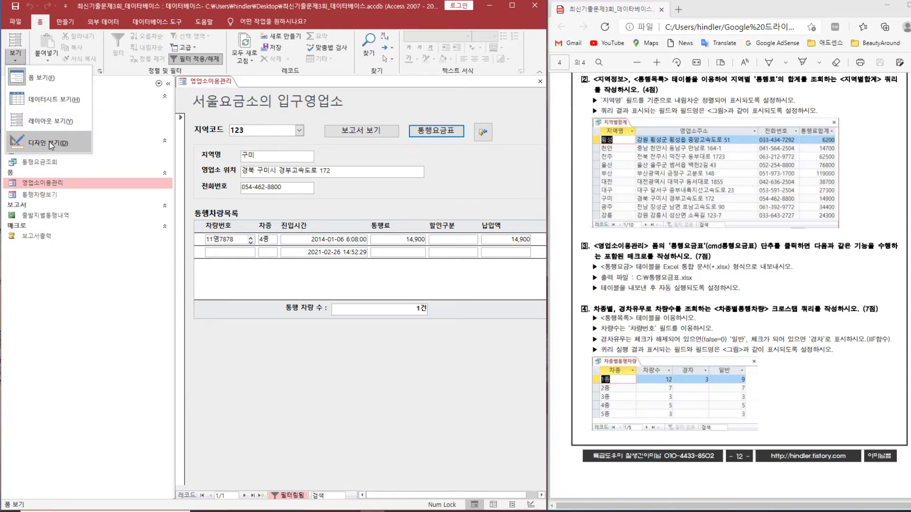
{"action": "left_click", "coordinate": [57, 142]}
{"action": "left_click", "coordinate": [535, 146]}
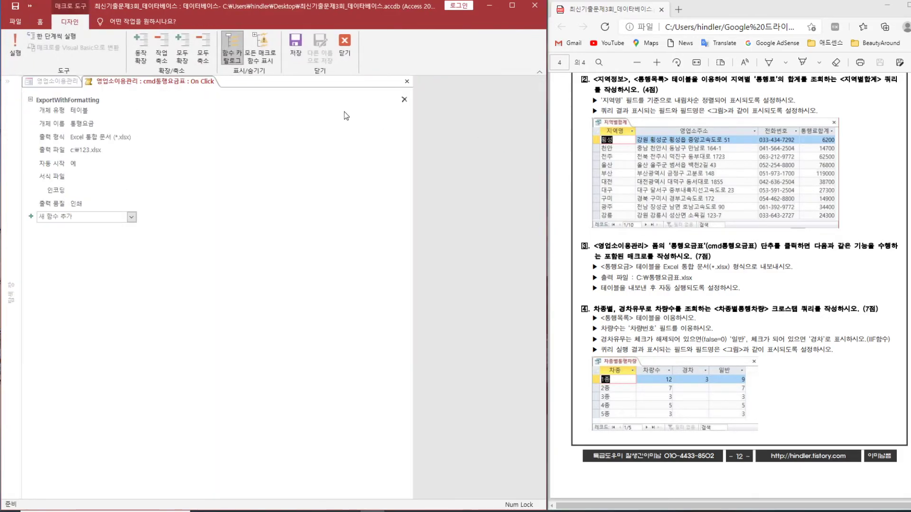
{"action": "left_click", "coordinate": [99, 151]}
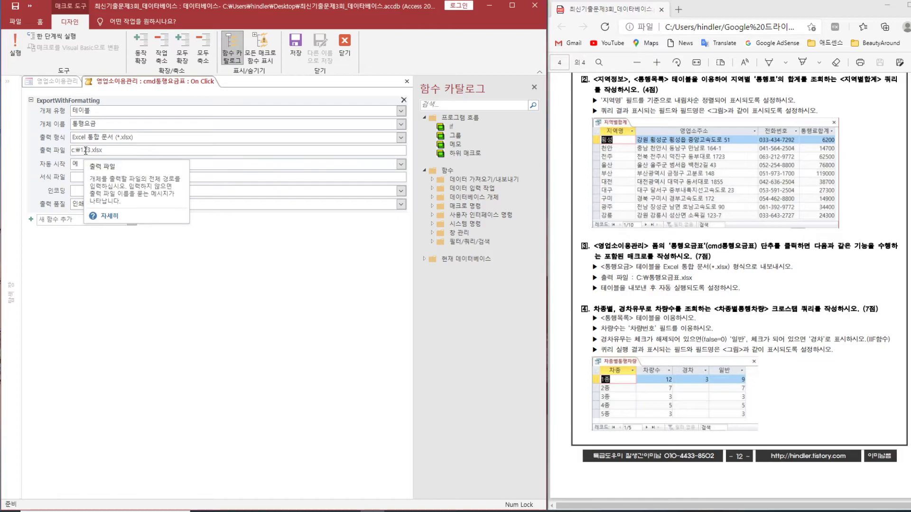
{"action": "key", "text": "ctrl+a"}
{"action": "type", "text": "C:₩Users₩hindler₩Desktop₩예제"}
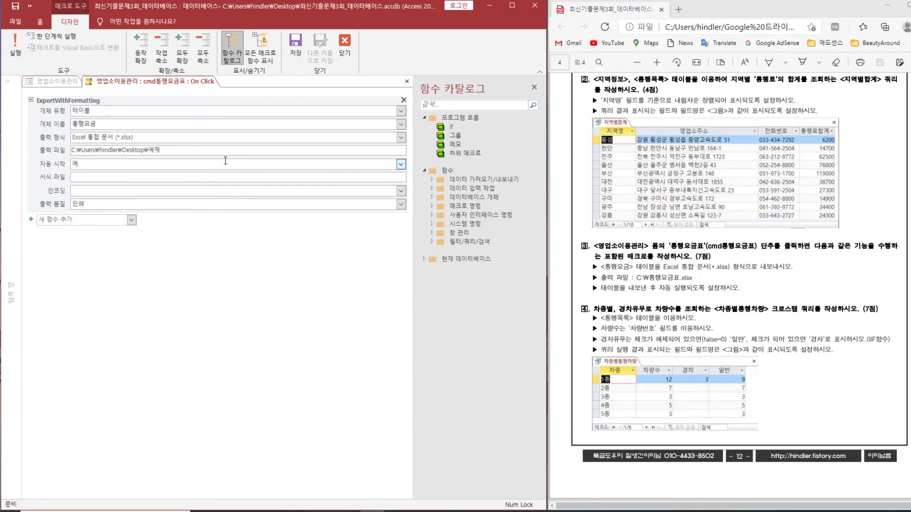
{"action": "type", "text": "\\"}
{"action": "type", "text": "통행요금ㅍ"}
{"action": "type", "text": ".xlsx"}
- Set the export's output quality to 화면 and close the macro, saving the changes
{"action": "left_click", "coordinate": [401, 205]}
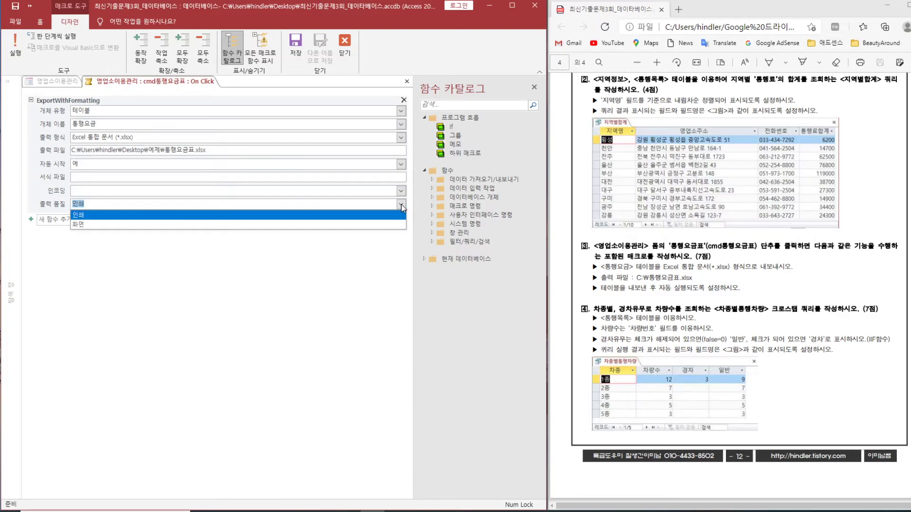
{"action": "left_click", "coordinate": [338, 225]}
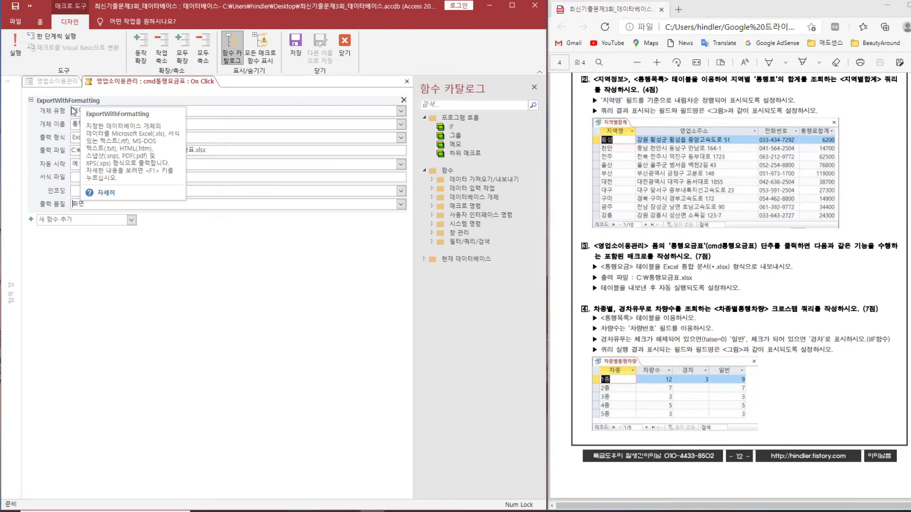
{"action": "left_click", "coordinate": [346, 41]}
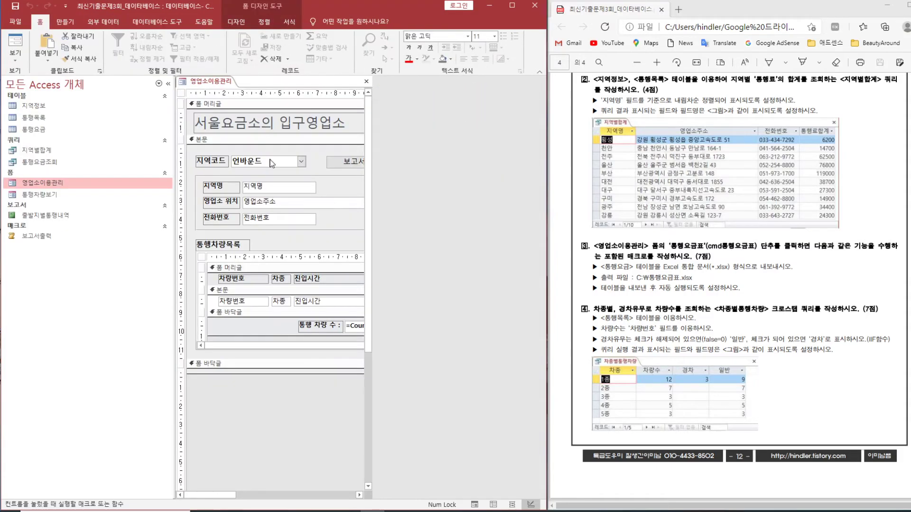
- Test the 통행요금표 button in form view and close the exported Excel workbook
{"action": "left_click", "coordinate": [14, 47]}
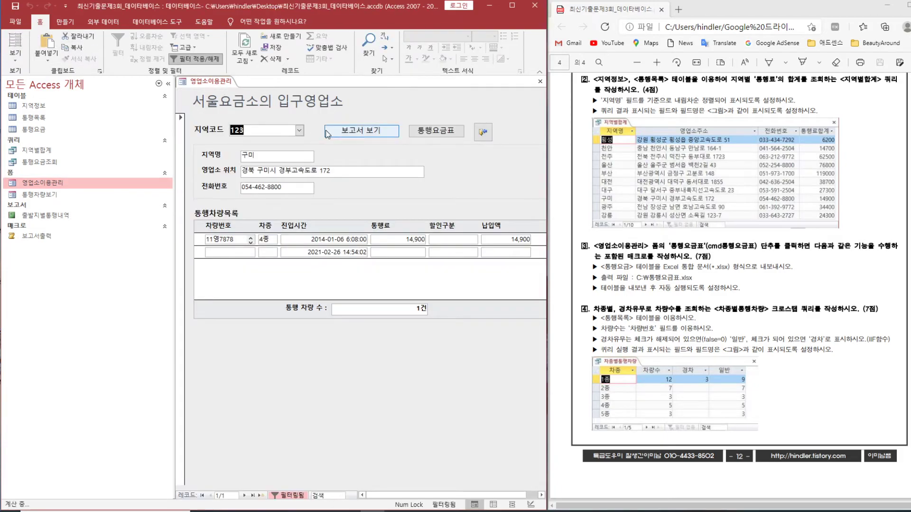
{"action": "left_click", "coordinate": [432, 133]}
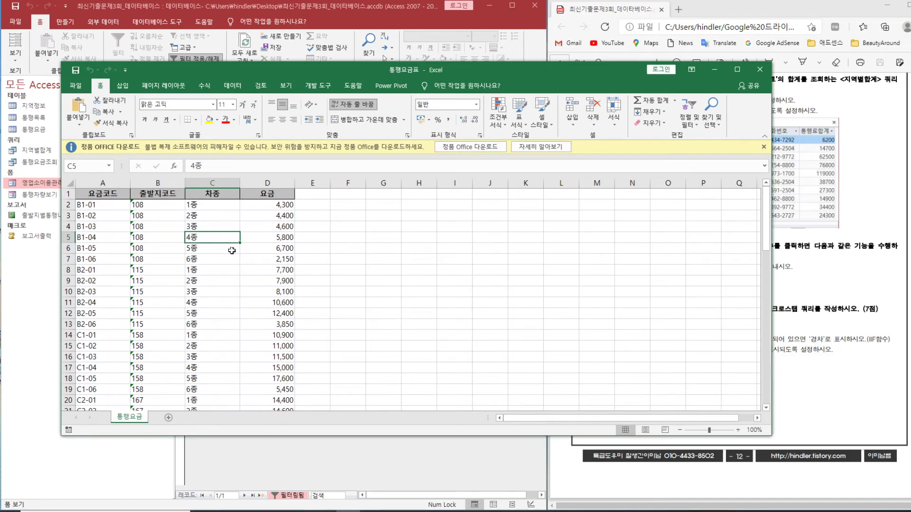
{"action": "left_click", "coordinate": [760, 70]}
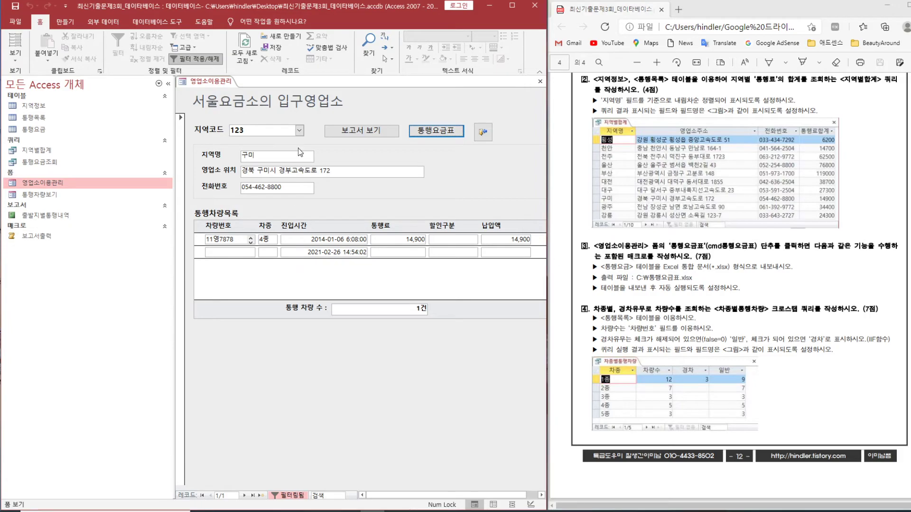
- Reopen the 통행요금표 button's macro from the form's design view, change the output path's drive letter to lowercase c, and close the macro
{"action": "left_click", "coordinate": [14, 61]}
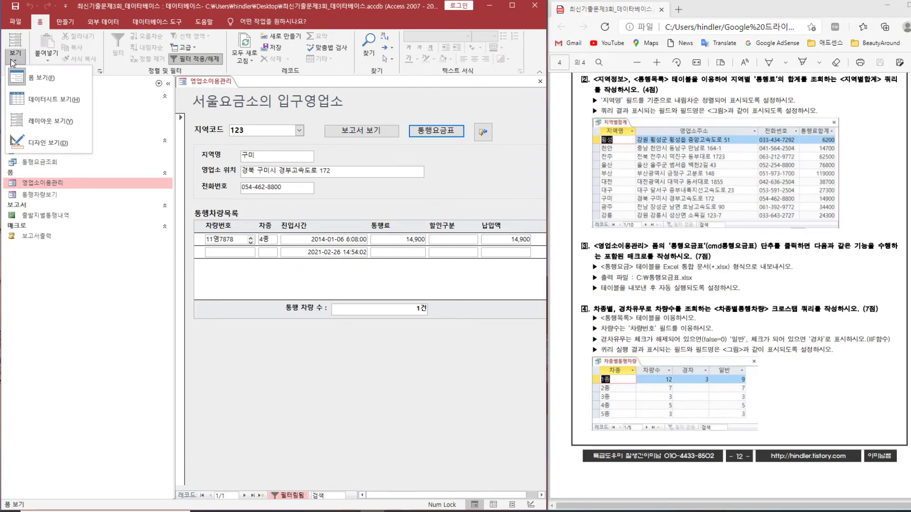
{"action": "left_click", "coordinate": [33, 144]}
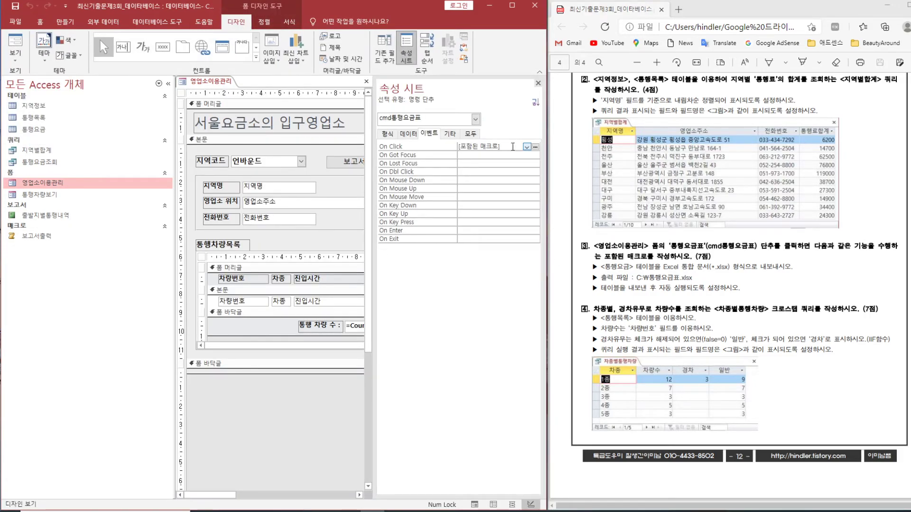
{"action": "left_click", "coordinate": [535, 147]}
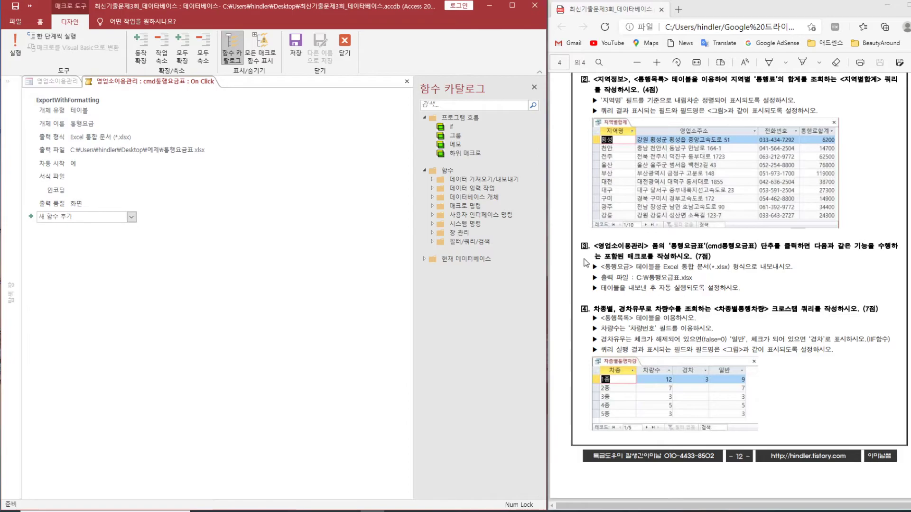
{"action": "left_click", "coordinate": [73, 150]}
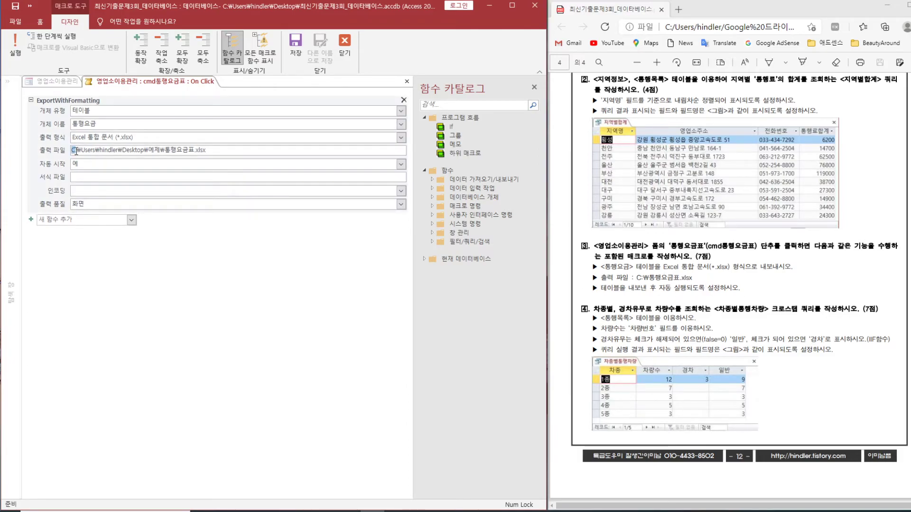
{"action": "type", "text": "c"}
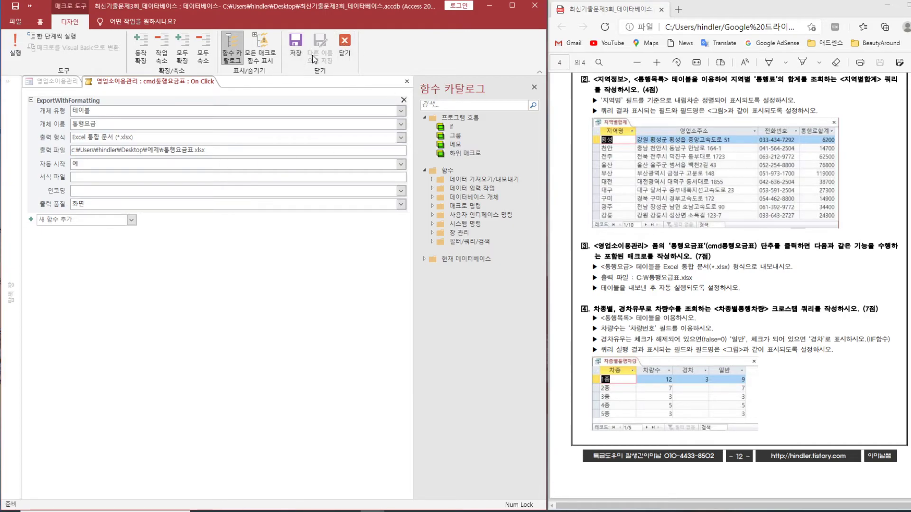
{"action": "left_click", "coordinate": [345, 47]}
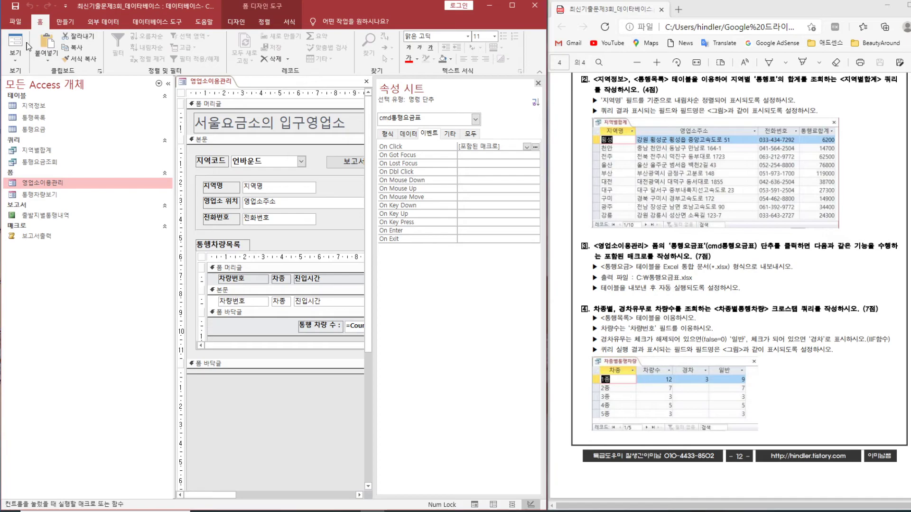
- Retest the 통행요금표 button's Excel export in form view, and close the 영업소이용관리 form with its design changes saved
{"action": "left_click", "coordinate": [15, 45]}
{"action": "left_click", "coordinate": [436, 131]}
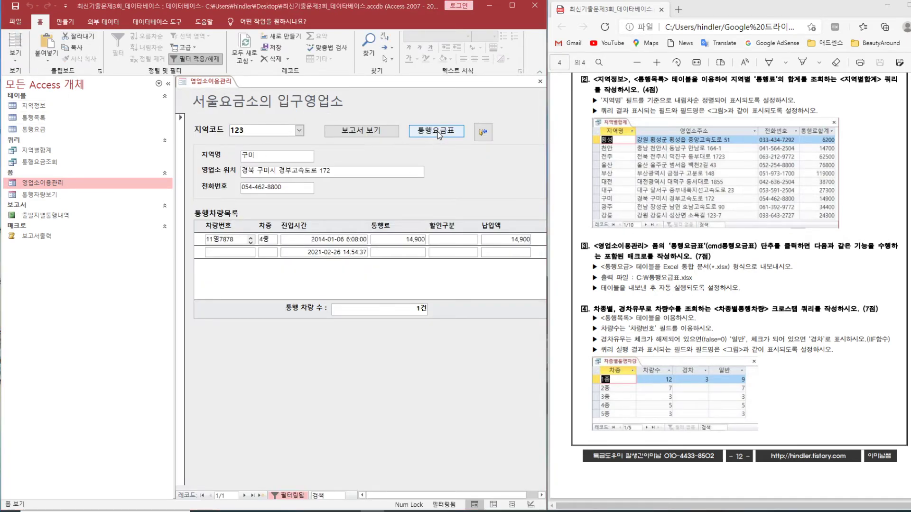
{"action": "left_click", "coordinate": [449, 290]}
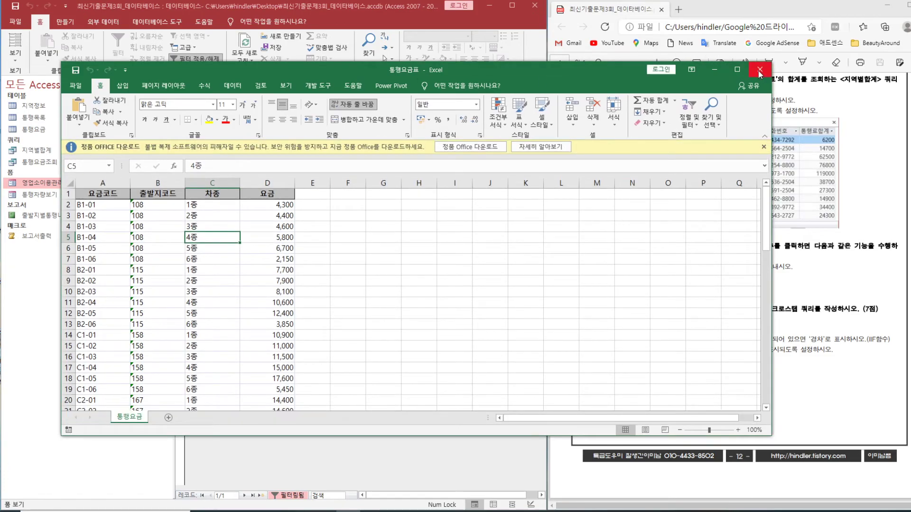
{"action": "left_click", "coordinate": [759, 69]}
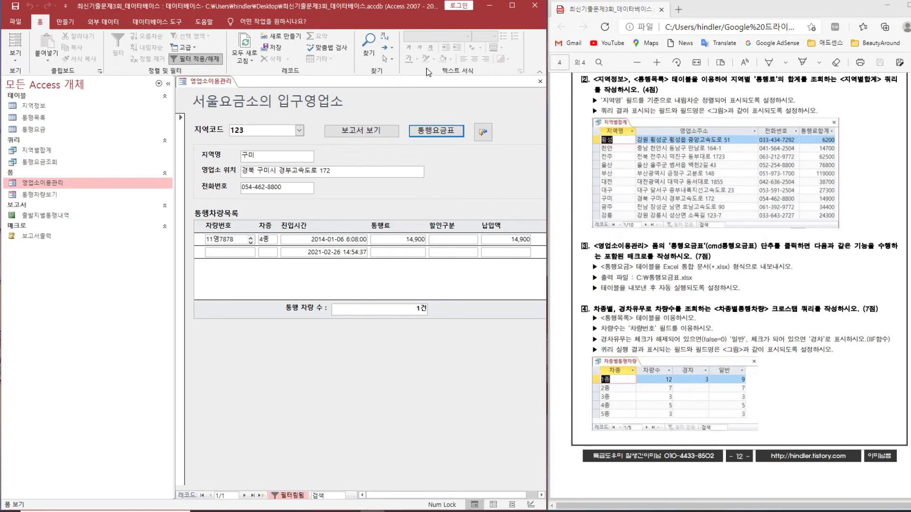
{"action": "left_click", "coordinate": [540, 81]}
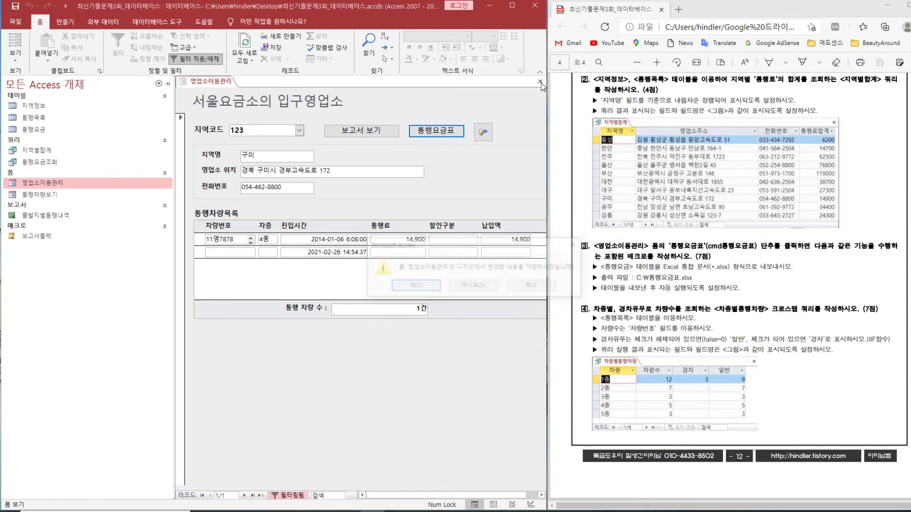
{"action": "left_click", "coordinate": [422, 287]}
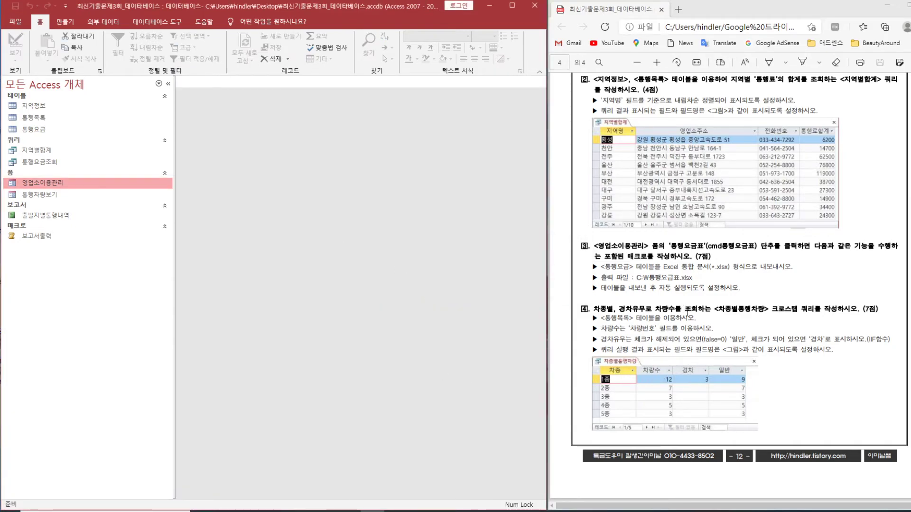
- Create a new query in design view with the 통행목록 table and convert it to a crosstab query
{"action": "left_click", "coordinate": [65, 21]}
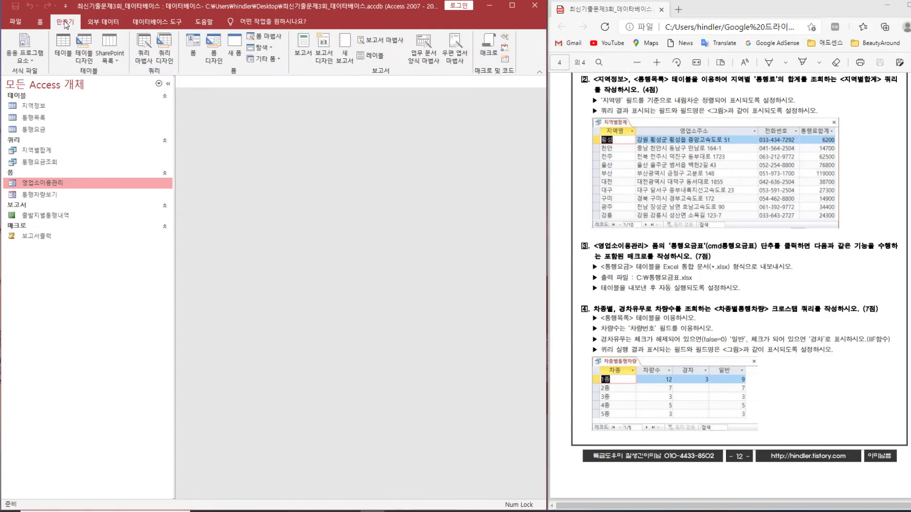
{"action": "left_click", "coordinate": [164, 48]}
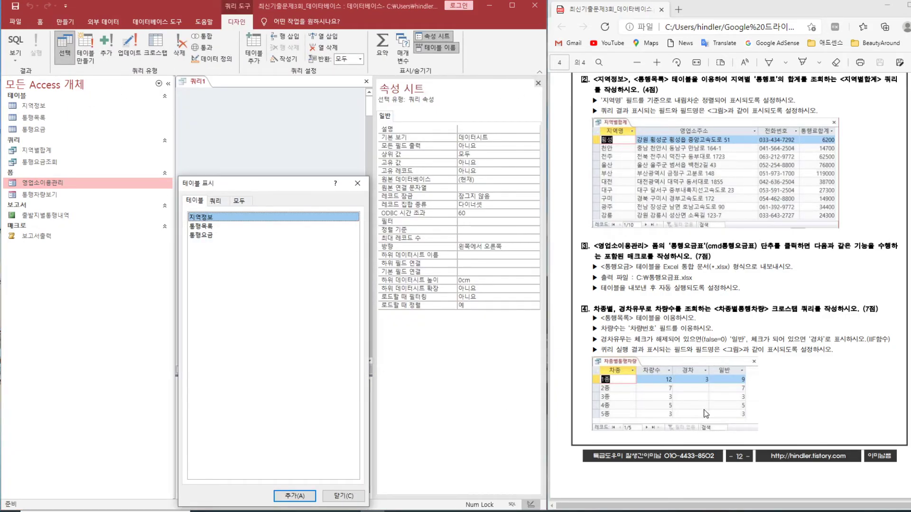
{"action": "double_click", "coordinate": [209, 226]}
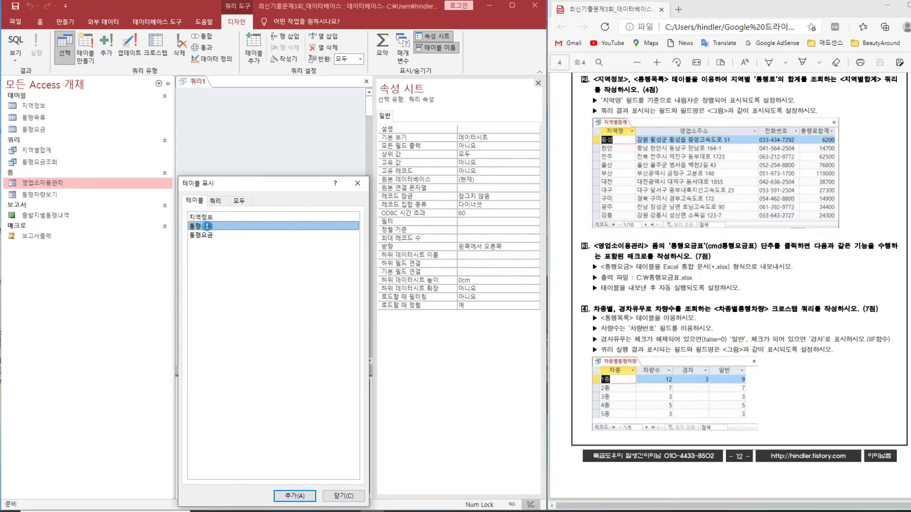
{"action": "left_click", "coordinate": [343, 496]}
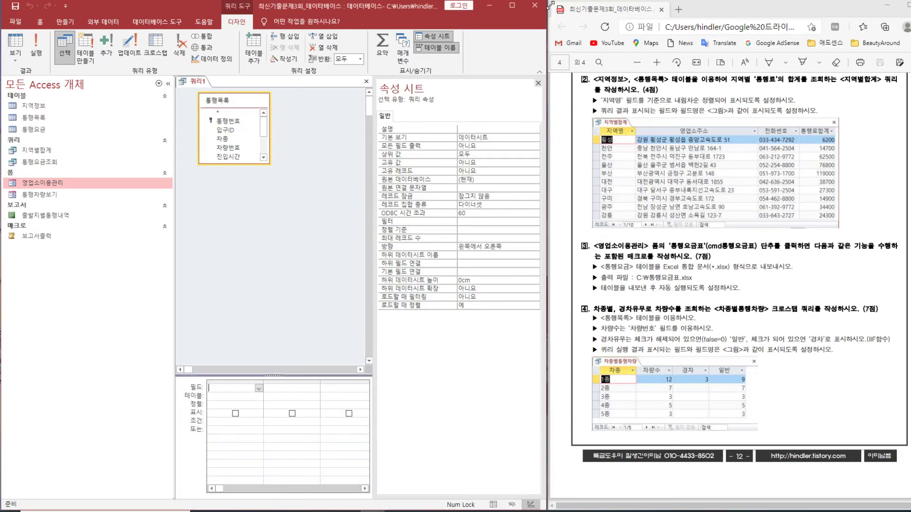
{"action": "left_click", "coordinate": [538, 83]}
{"action": "left_click_drag", "start_coordinate": [343, 376], "coordinate": [344, 314]}
{"action": "left_click", "coordinate": [155, 42]}
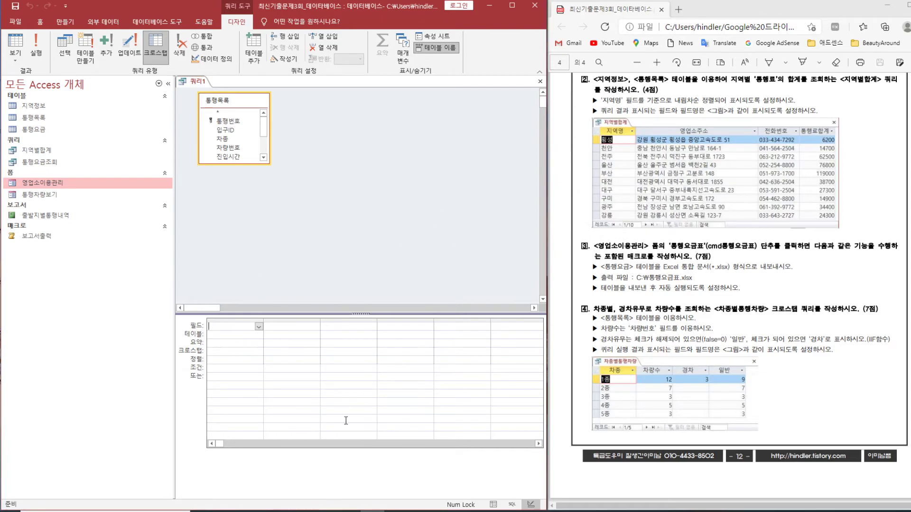
- Add the 차종 field to the crosstab query as a row heading (행 머리글)
{"action": "double_click", "coordinate": [222, 139]}
{"action": "left_click", "coordinate": [230, 350]}
{"action": "left_click", "coordinate": [242, 359]}
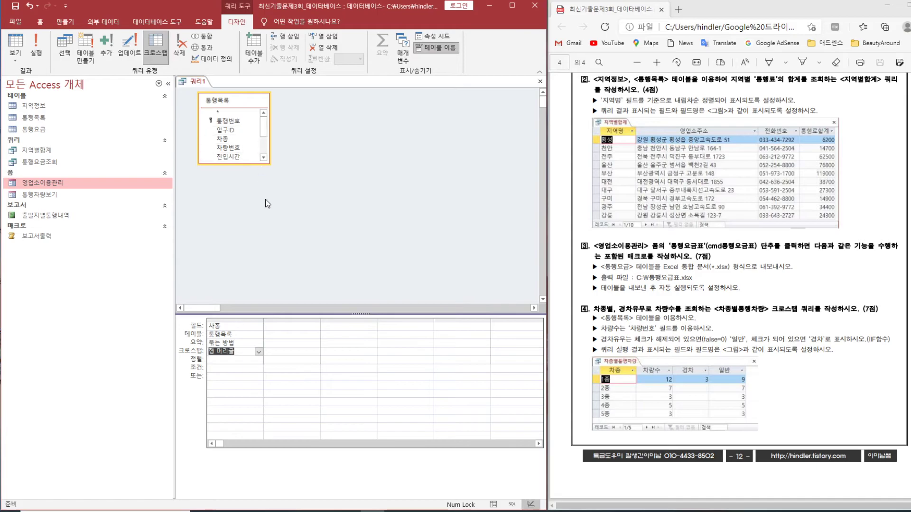
- Enter the expression IIf([경차유무]=0,"일반","경차") as the second field and widen its column to show it fully
{"action": "scroll", "coordinate": [264, 135], "scroll_direction": "down", "scroll_amount": 2}
{"action": "left_click_drag", "start_coordinate": [270, 164], "coordinate": [324, 274]}
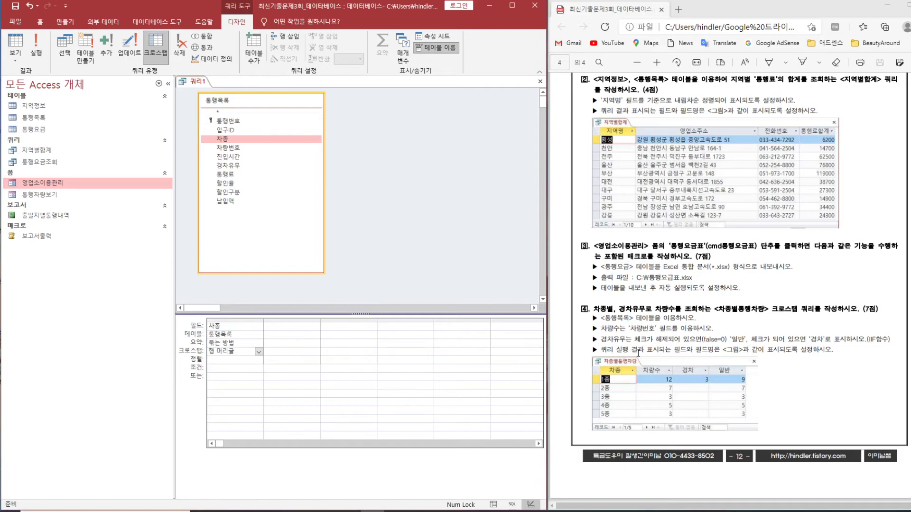
{"action": "left_click", "coordinate": [283, 327]}
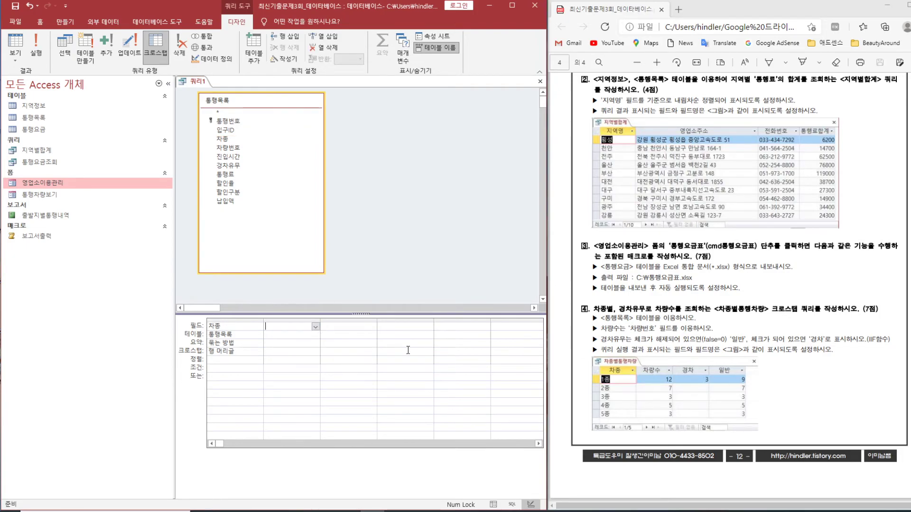
{"action": "type", "text": "iif"}
{"action": "type", "text": "경차유"}
{"action": "type", "text": "무"}
{"action": "type", "text": "]=0"}
{"action": "type", "text": ",\"dl"}
{"action": "type", "text": "일반\","}
{"action": "type", "text": "\"경차\""}
{"action": "type", "text": ")"}
{"action": "key", "text": "Return"}
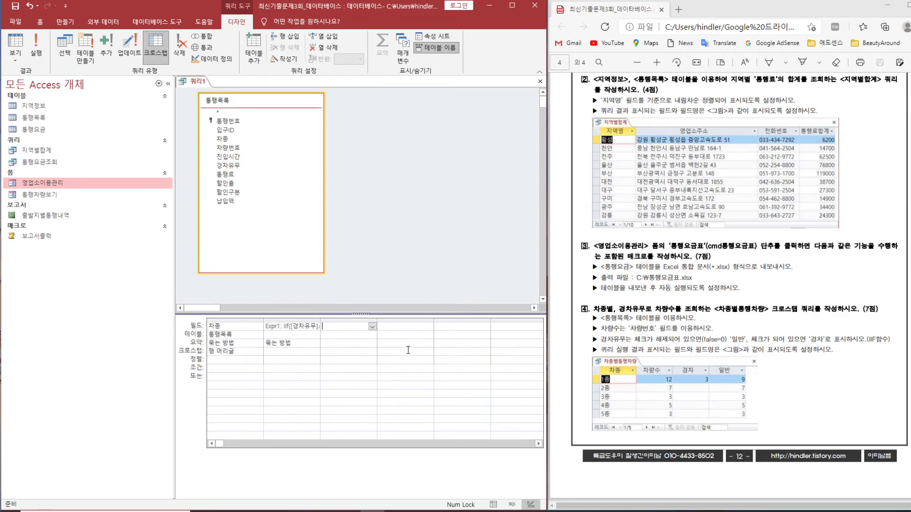
{"action": "left_click_drag", "start_coordinate": [320, 322], "coordinate": [382, 325]}
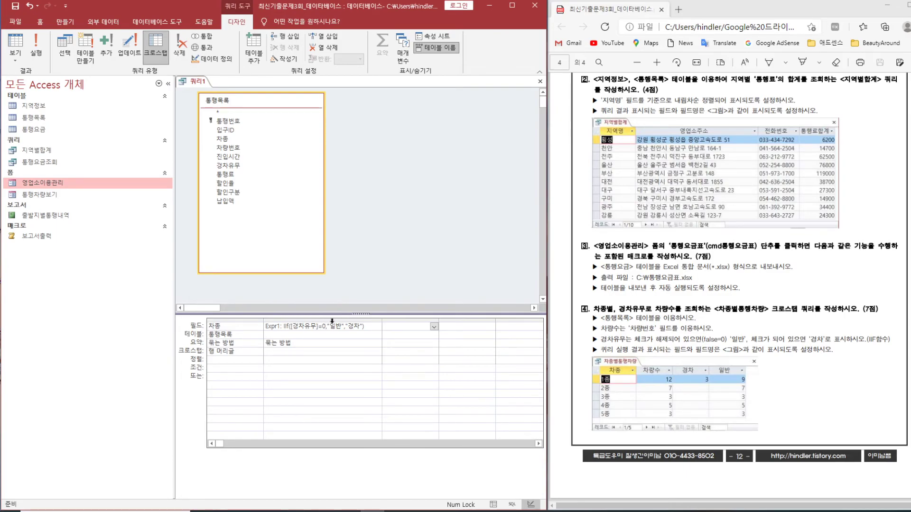
- Set the crosstab role of the IIf expression field to column heading (열 머리글)
{"action": "left_click", "coordinate": [294, 355]}
{"action": "left_click", "coordinate": [378, 352]}
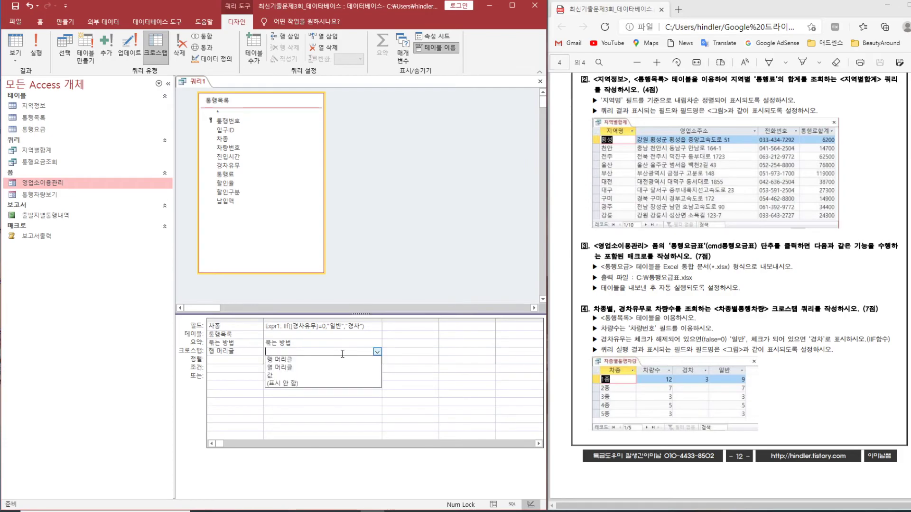
{"action": "left_click", "coordinate": [318, 368]}
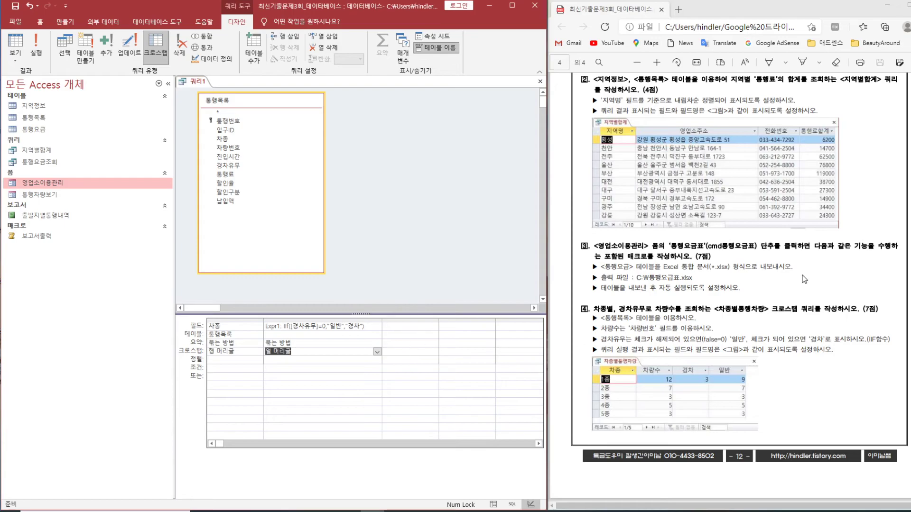
- Add the 차량번호 field as the third column and set its crosstab role to 값
{"action": "double_click", "coordinate": [229, 148]}
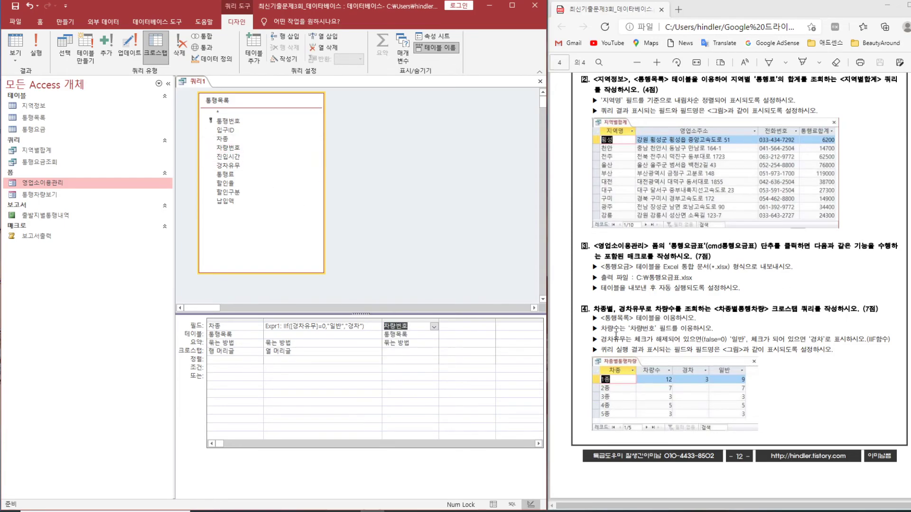
{"action": "left_click", "coordinate": [433, 355]}
{"action": "left_click", "coordinate": [435, 353]}
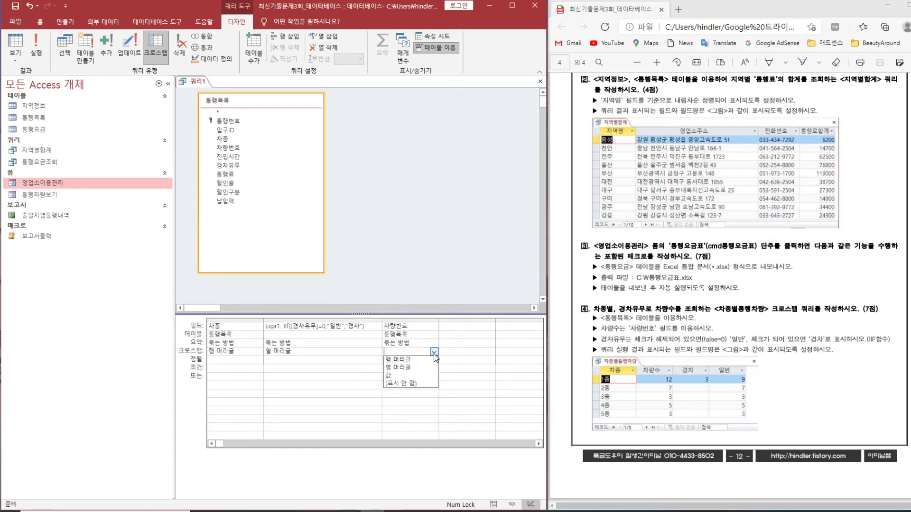
{"action": "left_click", "coordinate": [421, 375]}
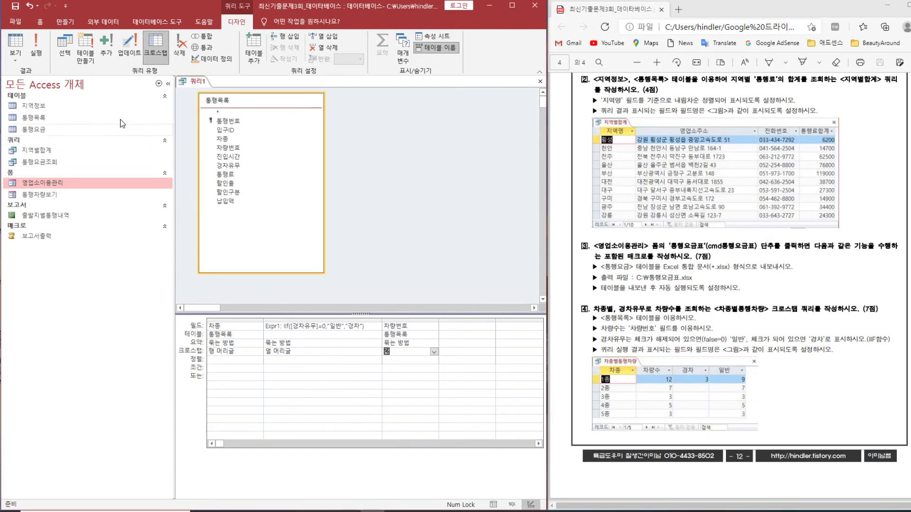
- Set the summary of the 차량번호 value column to 개수 and run the crosstab query
{"action": "left_click", "coordinate": [35, 47]}
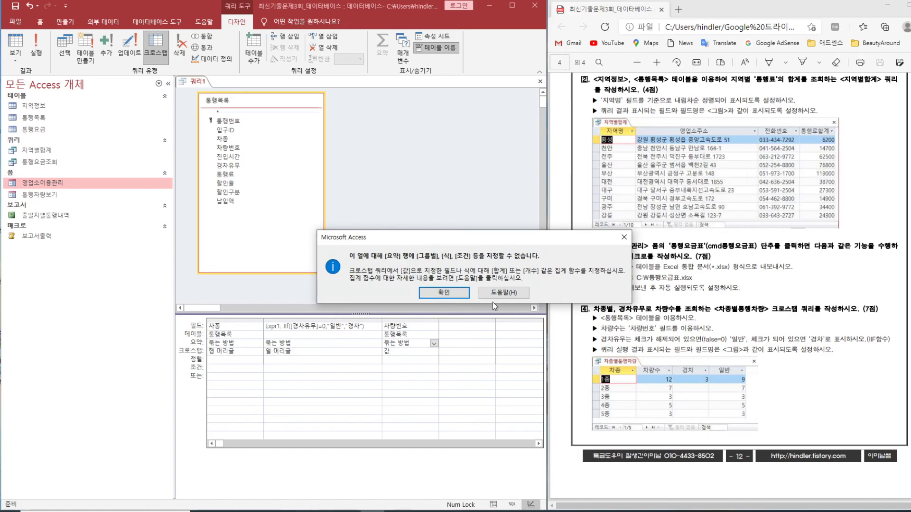
{"action": "left_click", "coordinate": [444, 293]}
{"action": "left_click", "coordinate": [434, 343]}
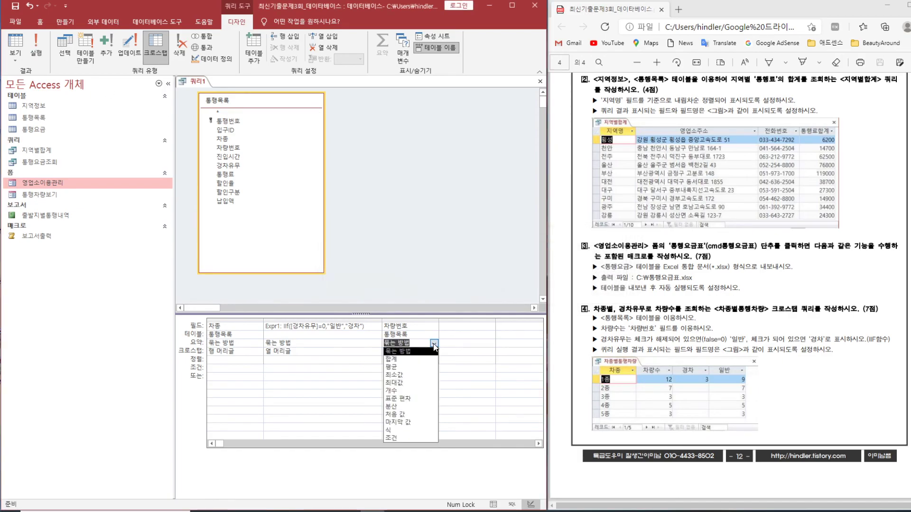
{"action": "left_click", "coordinate": [410, 391]}
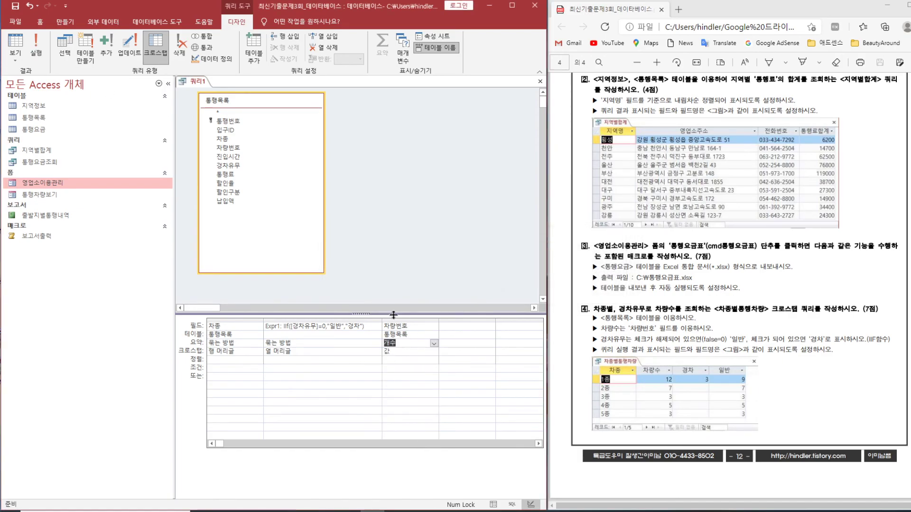
{"action": "left_click", "coordinate": [38, 47]}
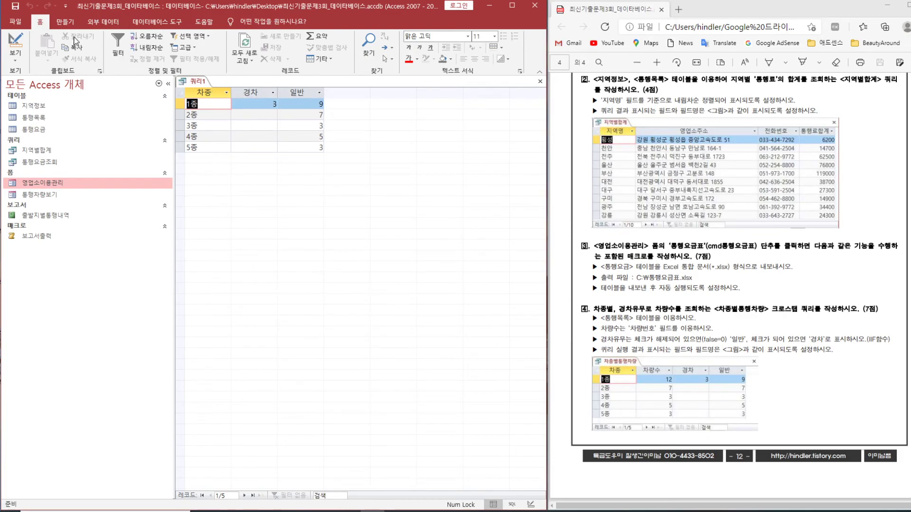
- Add 차량번호 as a fourth column in the query design and set its crosstab role to row heading (행 머리글)
{"action": "left_click", "coordinate": [15, 56]}
{"action": "left_click", "coordinate": [47, 121]}
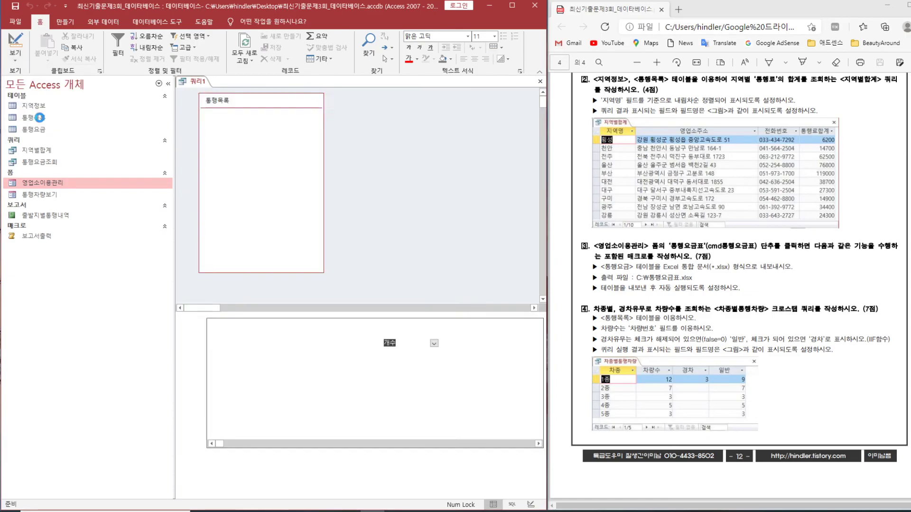
{"action": "left_click", "coordinate": [456, 326]}
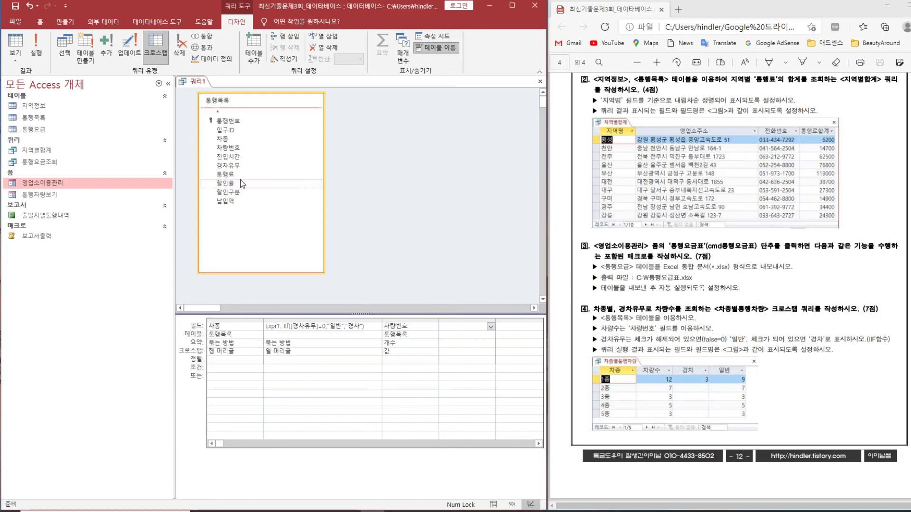
{"action": "double_click", "coordinate": [227, 151]}
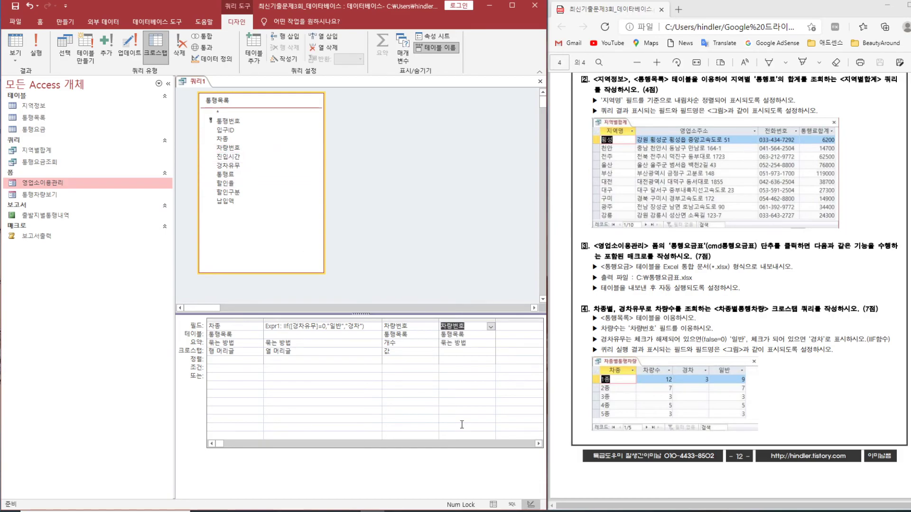
{"action": "left_click", "coordinate": [452, 353]}
{"action": "left_click", "coordinate": [491, 352]}
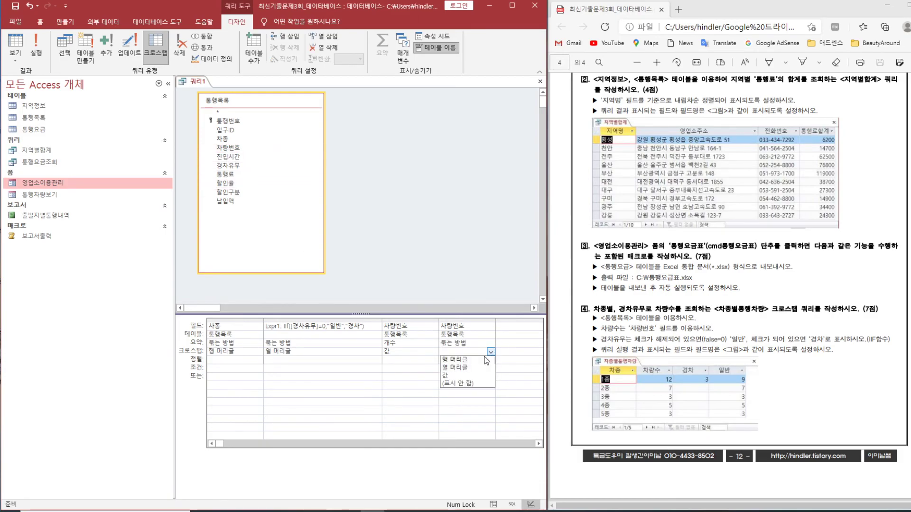
{"action": "left_click", "coordinate": [478, 360]}
- Set the summary of the 차량번호 row heading column to 개수, run the query and widen that column in the results
{"action": "left_click", "coordinate": [477, 344]}
{"action": "left_click", "coordinate": [491, 342]}
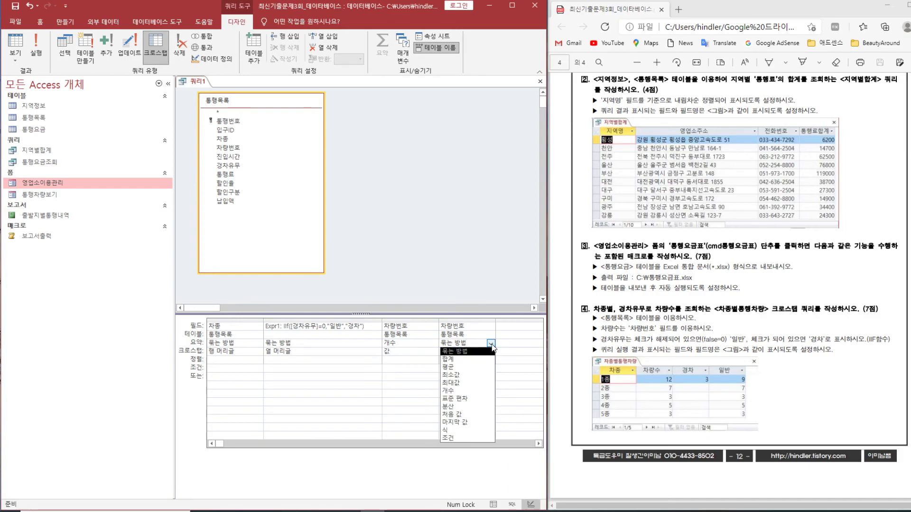
{"action": "left_click", "coordinate": [458, 392]}
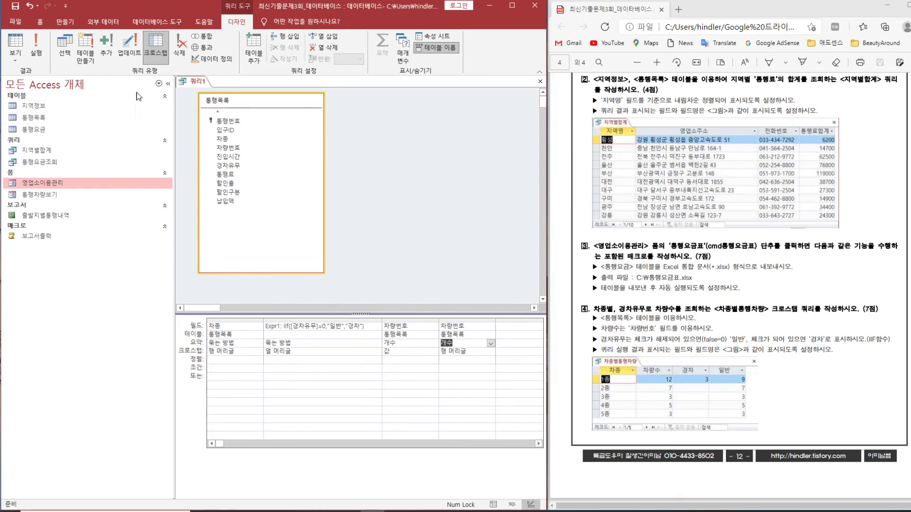
{"action": "left_click", "coordinate": [37, 47]}
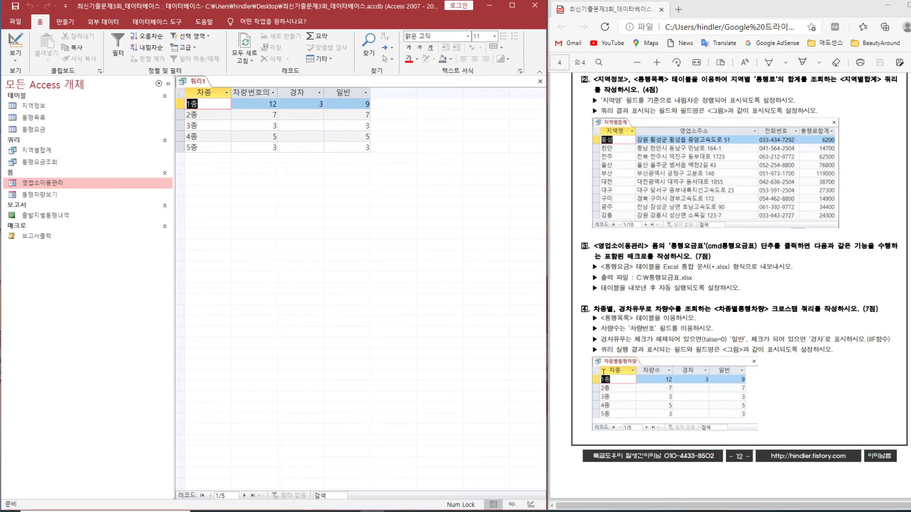
{"action": "left_click_drag", "start_coordinate": [278, 92], "coordinate": [301, 92]}
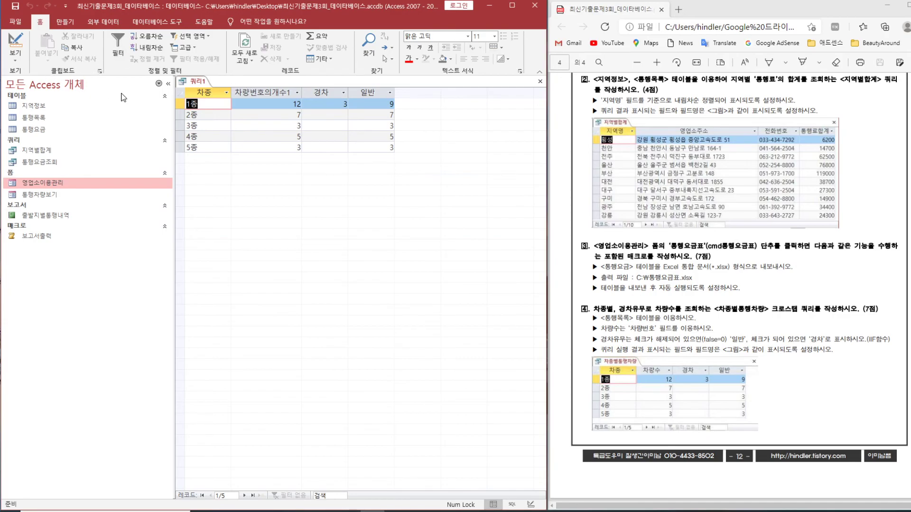
- Give the 차량번호 row heading field the caption 차량수 in the query design and run the crosstab query again
{"action": "left_click", "coordinate": [21, 57]}
{"action": "left_click", "coordinate": [43, 121]}
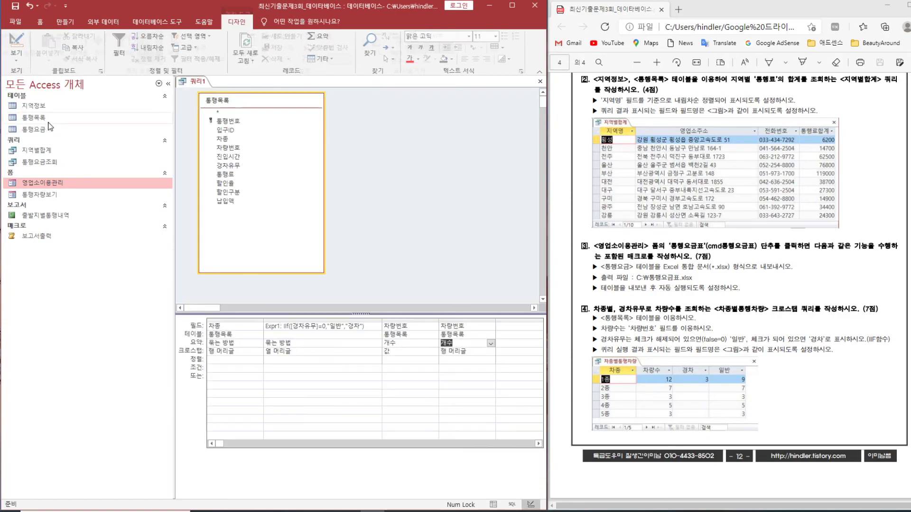
{"action": "left_click", "coordinate": [442, 327]}
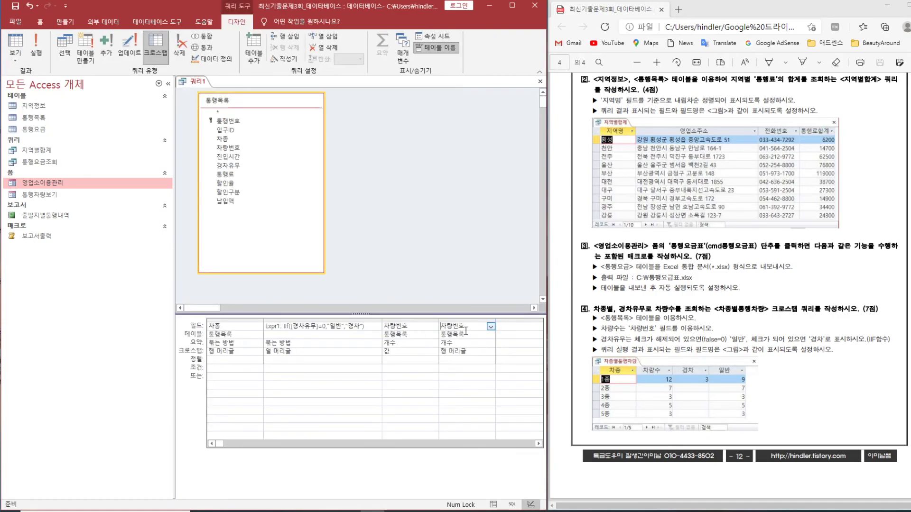
{"action": "type", "text": "차량수:"}
{"action": "key", "text": "Tab"}
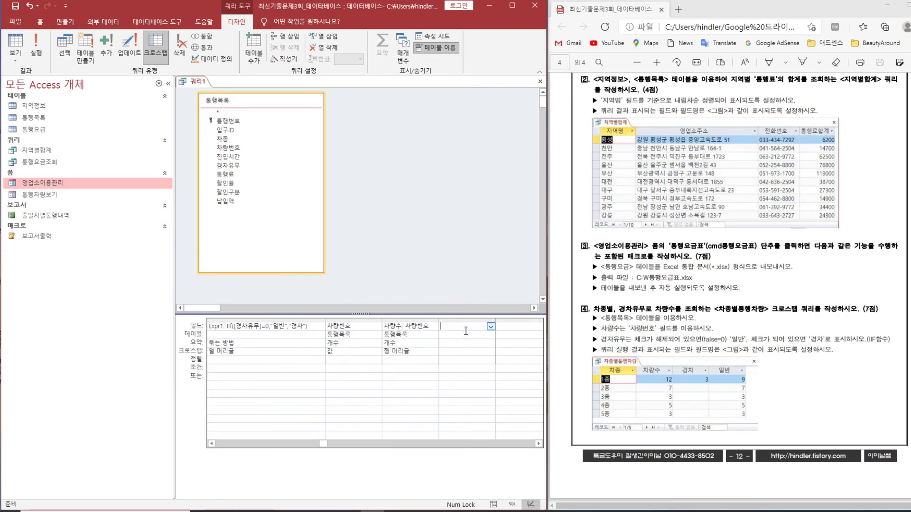
{"action": "left_click", "coordinate": [36, 44]}
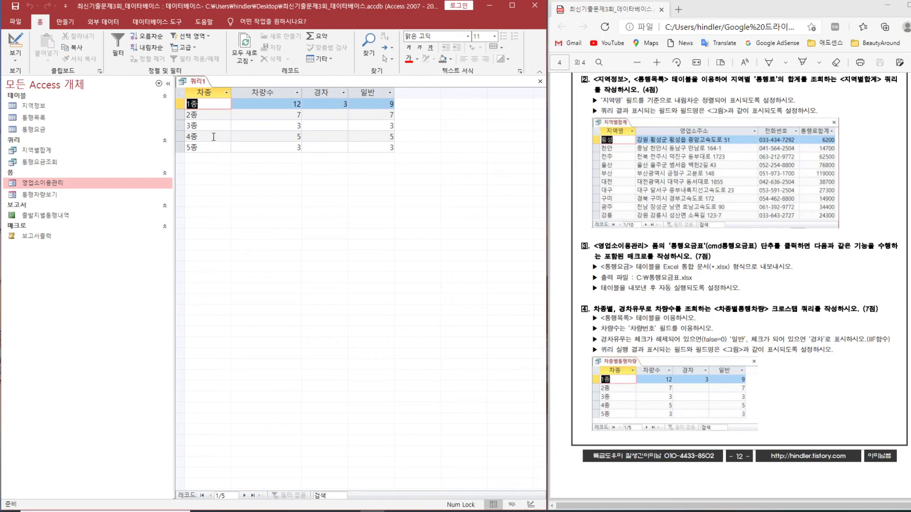
- Save the crosstab query under the name 차종별통행차량
{"action": "right_click", "coordinate": [196, 82]}
{"action": "left_click", "coordinate": [209, 87]}
{"action": "type", "text": "차종별통행차량"}
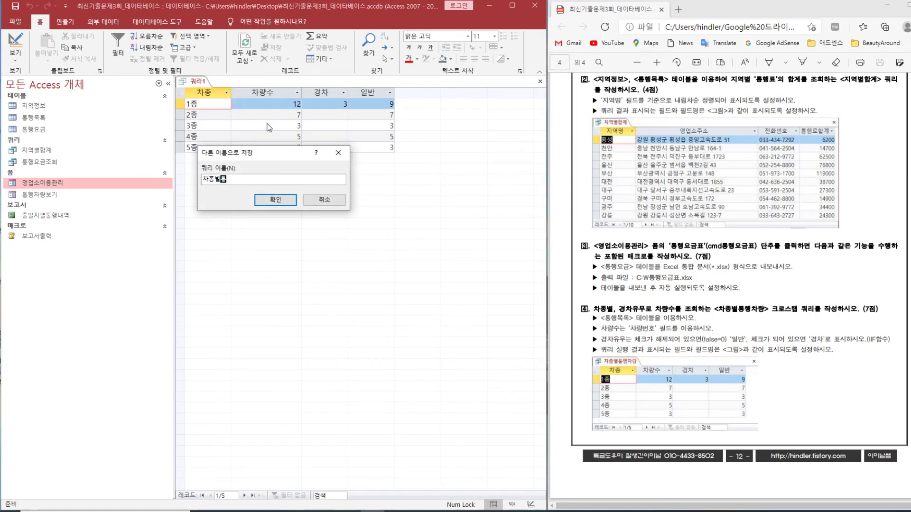
{"action": "key", "text": "Return"}
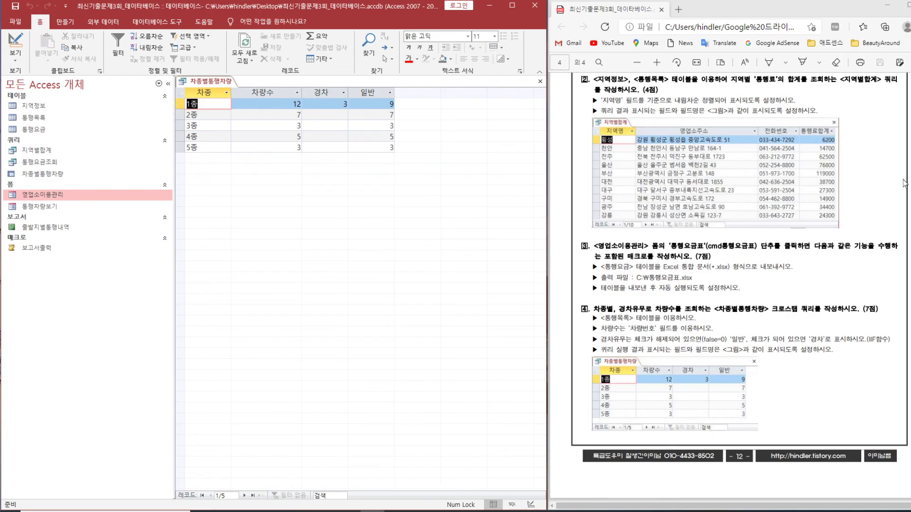
{"action": "scroll", "coordinate": [795, 304], "scroll_direction": "up", "scroll_amount": 15}
{"action": "scroll", "coordinate": [796, 304], "scroll_direction": "up", "scroll_amount": 10}
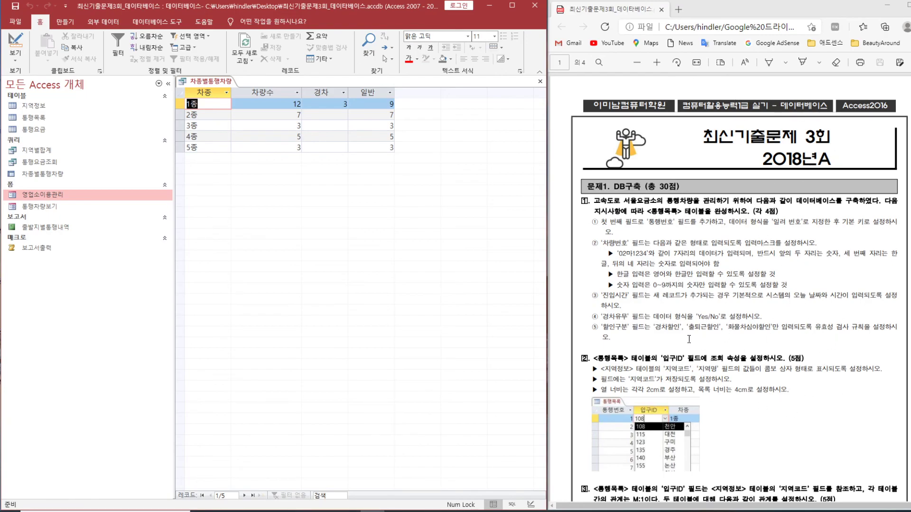
{"action": "scroll", "coordinate": [708, 343], "scroll_direction": "down", "scroll_amount": 10}
{"action": "scroll", "coordinate": [710, 349], "scroll_direction": "down", "scroll_amount": 20}
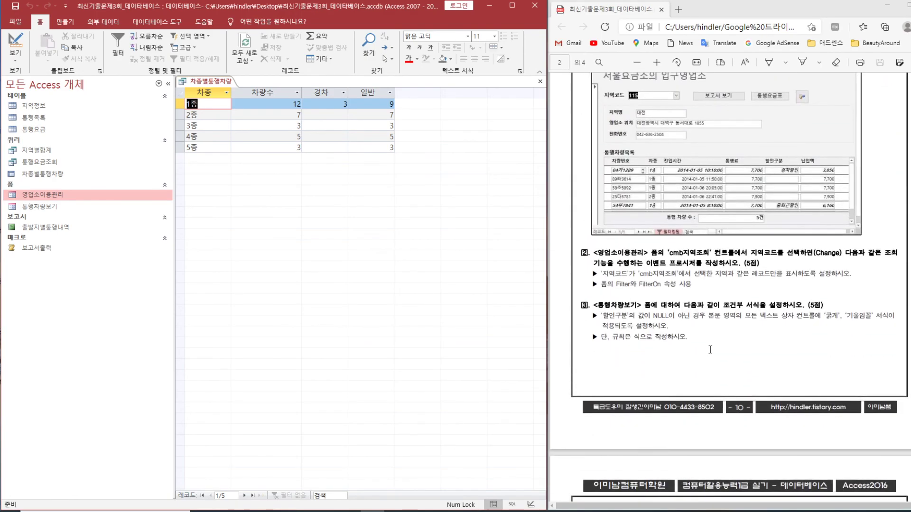
{"action": "scroll", "coordinate": [710, 349], "scroll_direction": "up", "scroll_amount": 20}
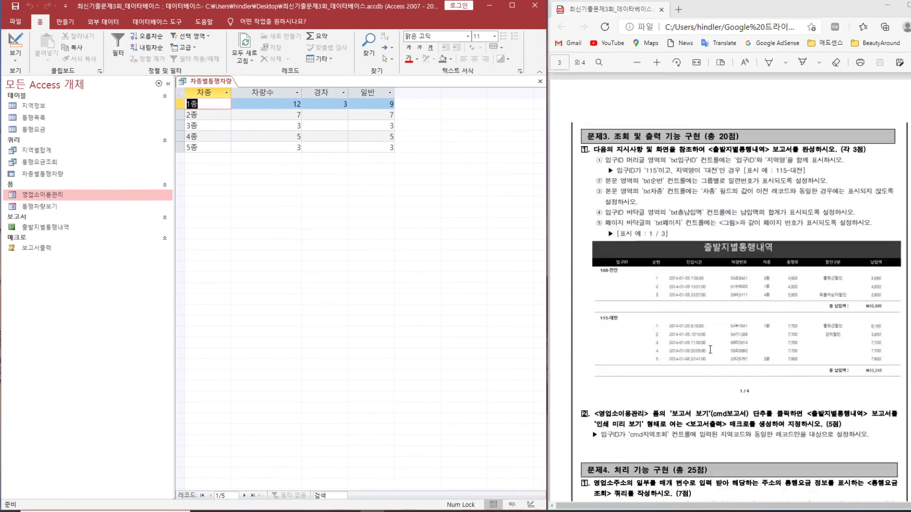